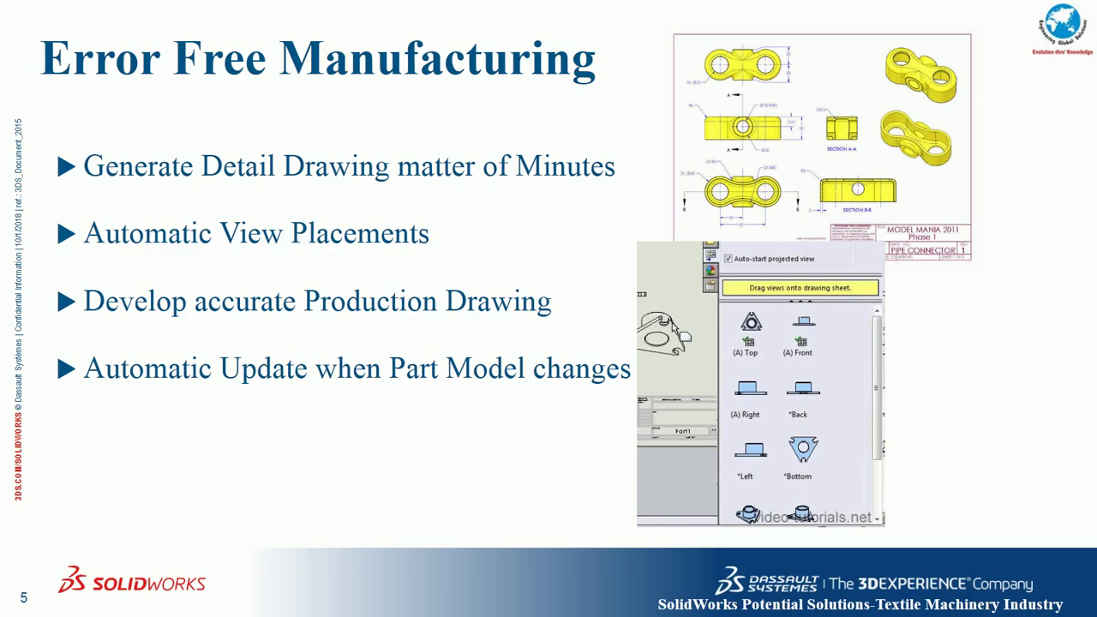
- Switch to SOLIDWORKS and start a sketch on the Front Plane
{"action": "key", "text": "super+Tab"}
{"action": "key", "text": "super+Tab"}
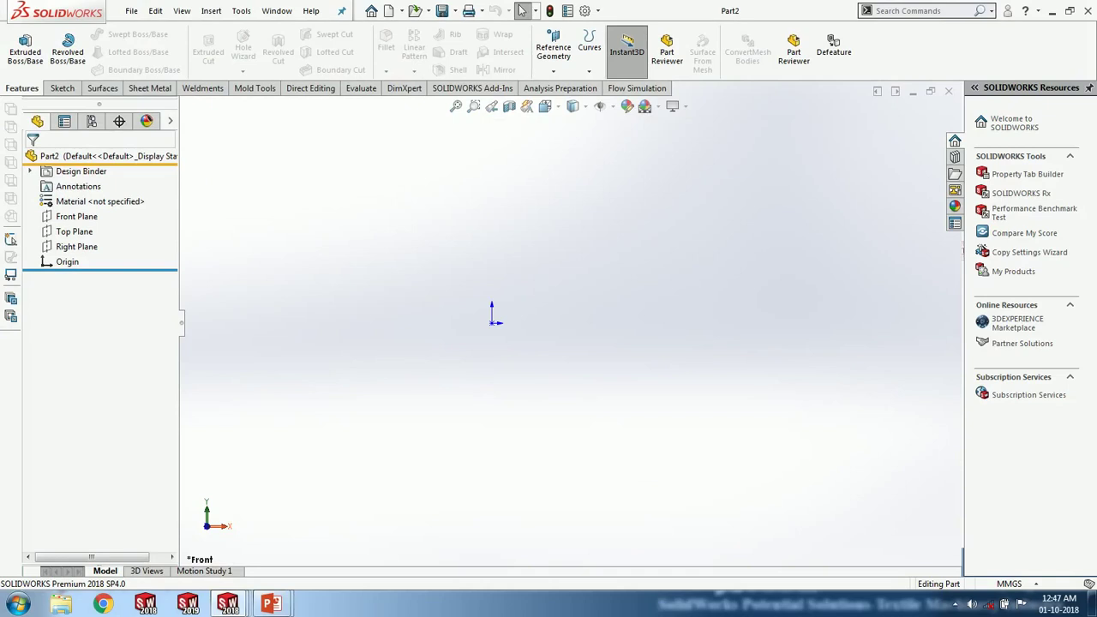
{"action": "left_click", "coordinate": [76, 217]}
{"action": "left_click", "coordinate": [74, 172]}
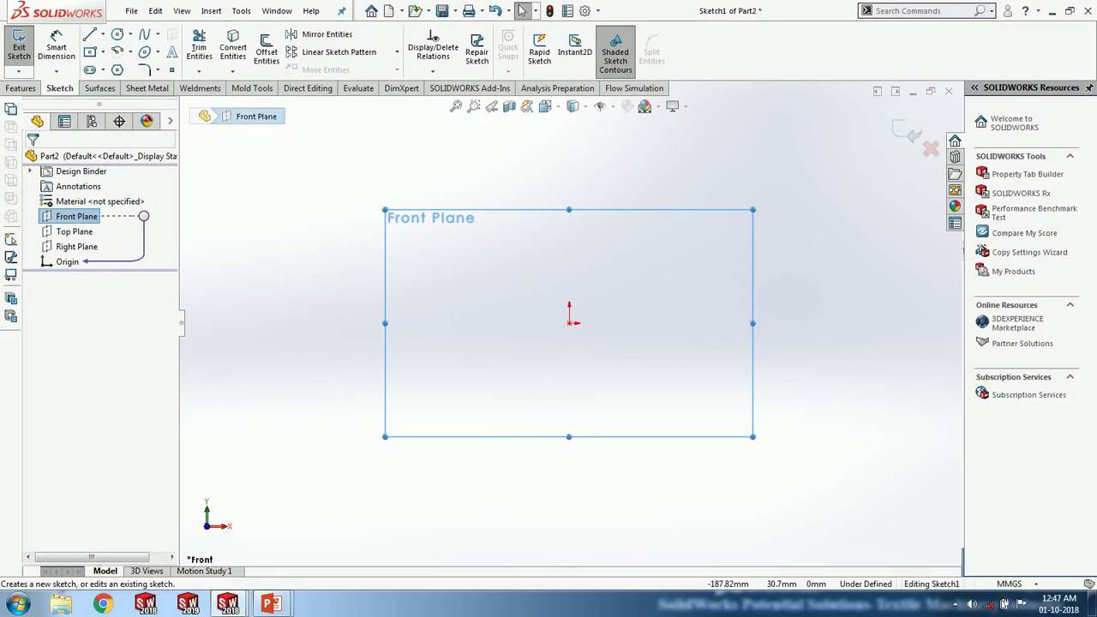
- Sketch a closed Z-shaped profile from the origin with horizontal and vertical lines, about 52 mm along the base, 83 mm along the top and 70 mm high
{"action": "left_click", "coordinate": [90, 34]}
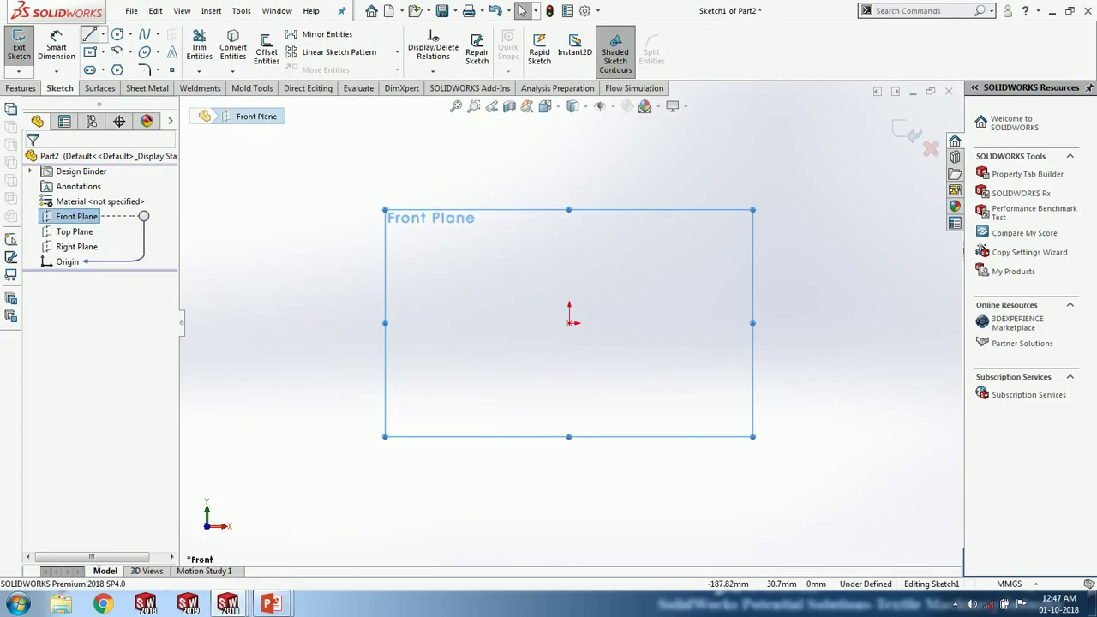
{"action": "left_click", "coordinate": [570, 323]}
{"action": "left_click", "coordinate": [569, 323]}
{"action": "left_click", "coordinate": [680, 323]}
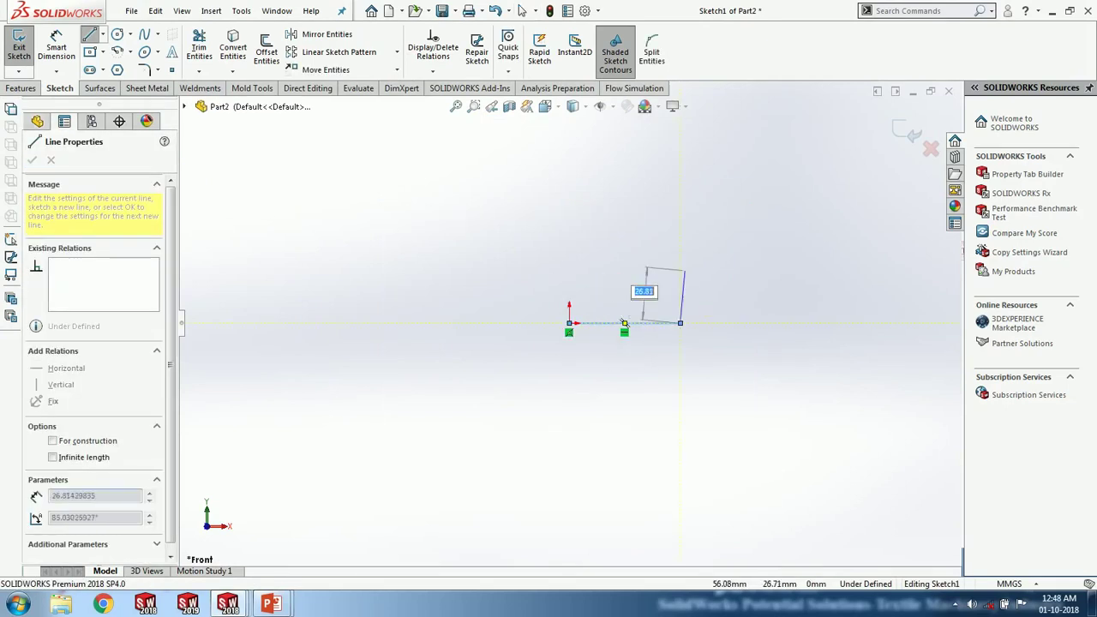
{"action": "left_click", "coordinate": [679, 253]}
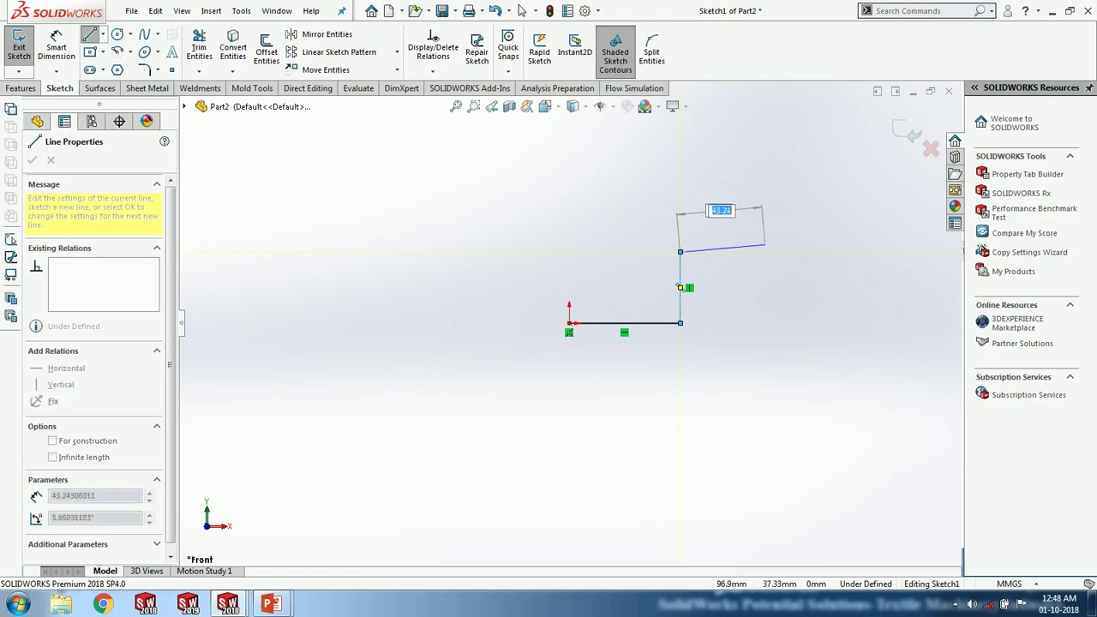
{"action": "left_click", "coordinate": [801, 252]}
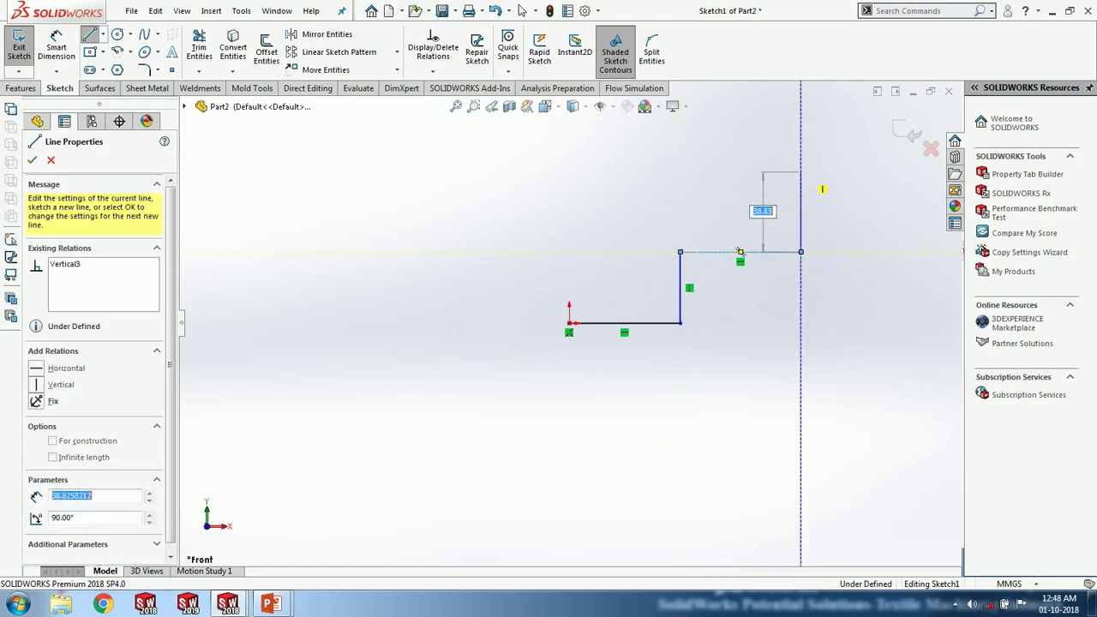
{"action": "left_click", "coordinate": [629, 172]}
{"action": "left_click", "coordinate": [629, 265]}
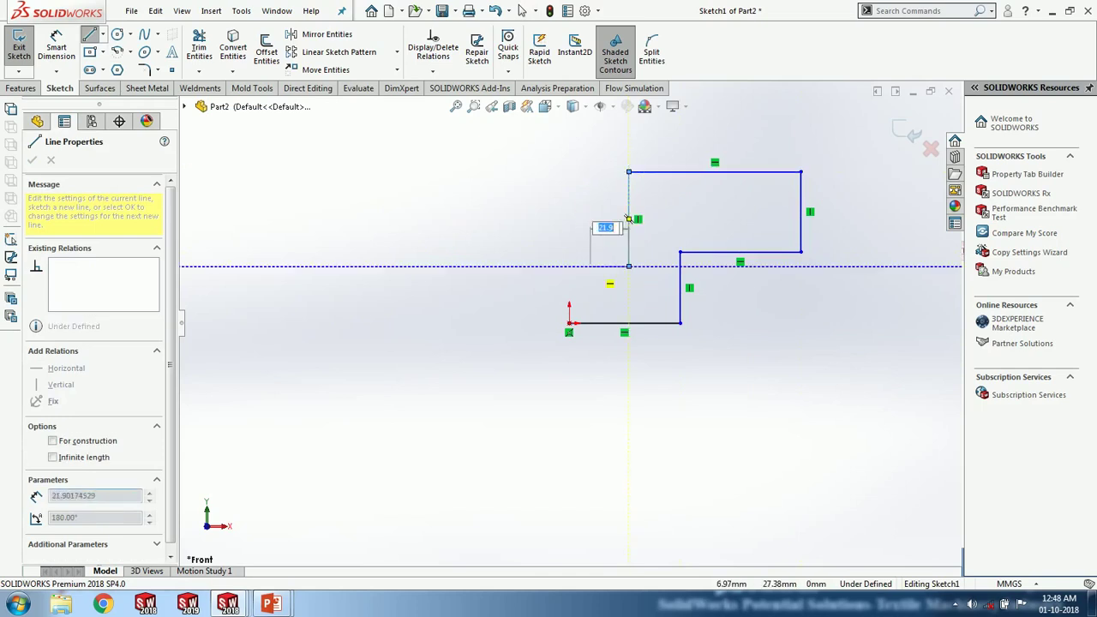
{"action": "left_click", "coordinate": [569, 265]}
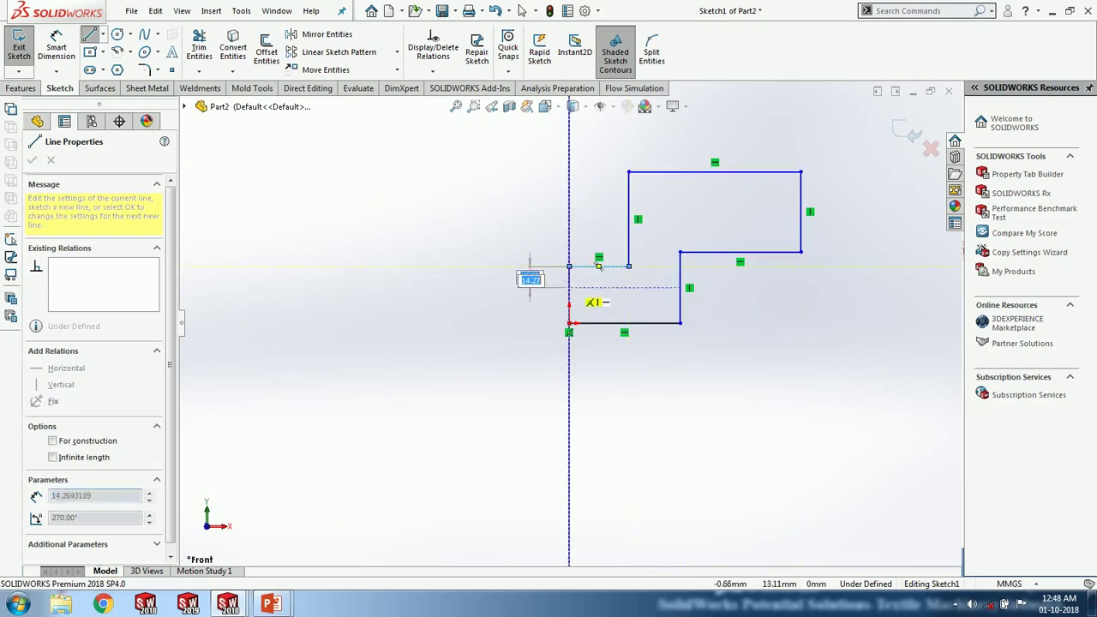
{"action": "left_click", "coordinate": [569, 323]}
{"action": "right_click", "coordinate": [467, 253]}
{"action": "left_click", "coordinate": [498, 336]}
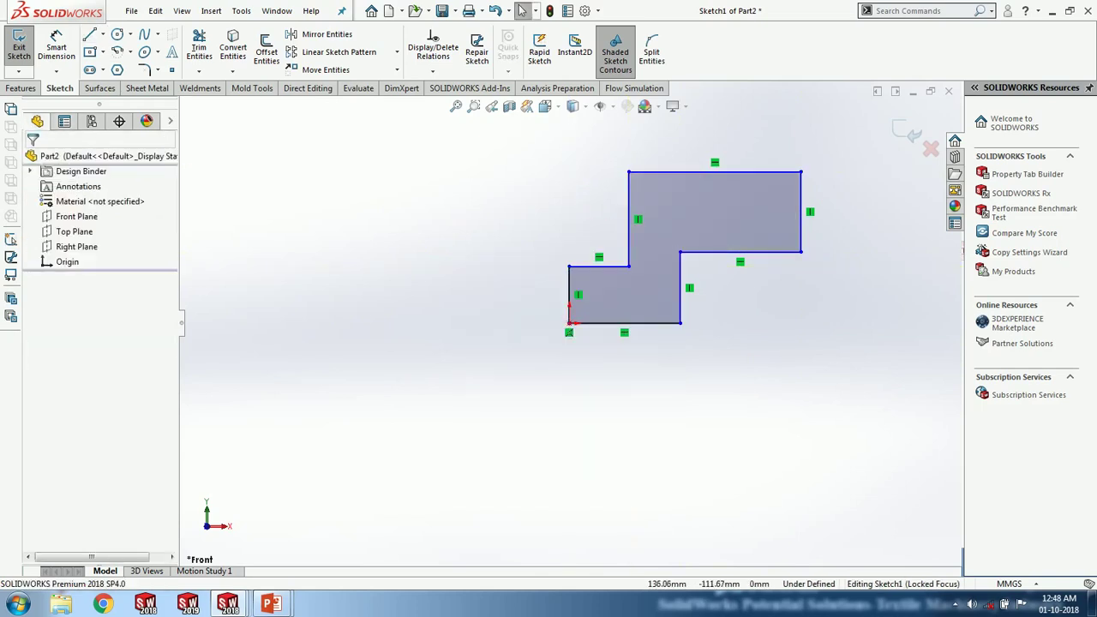
- Dimension the profile's top edge and set its length to 80 mm
{"action": "right_click_drag", "start_coordinate": [452, 293], "coordinate": [430, 238]}
{"action": "key", "text": "Escape"}
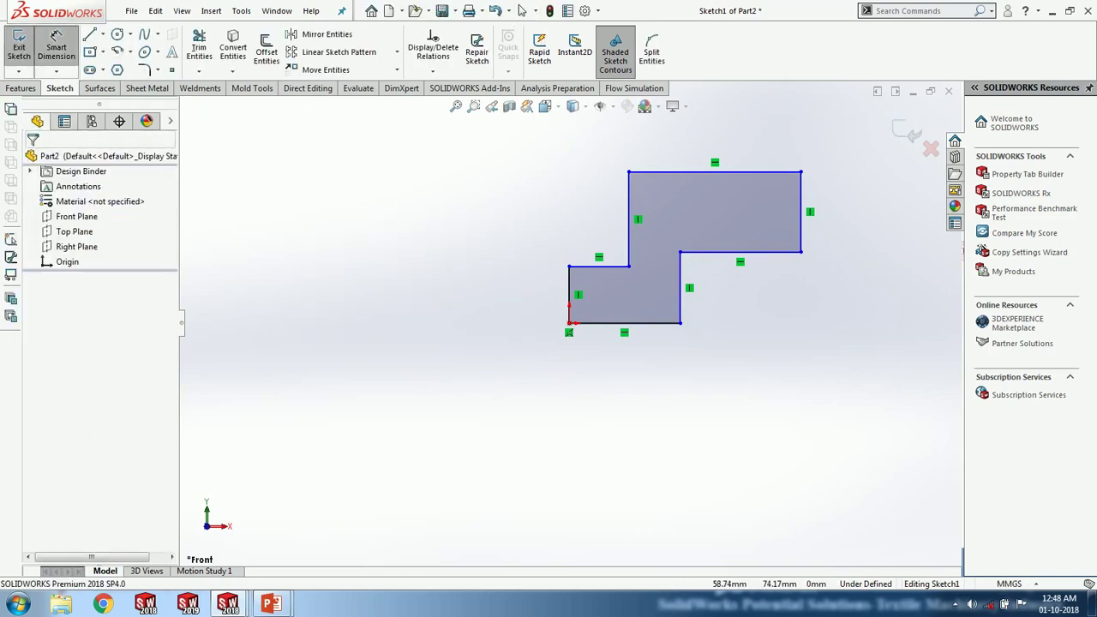
{"action": "left_click", "coordinate": [686, 171]}
{"action": "left_click", "coordinate": [638, 137]}
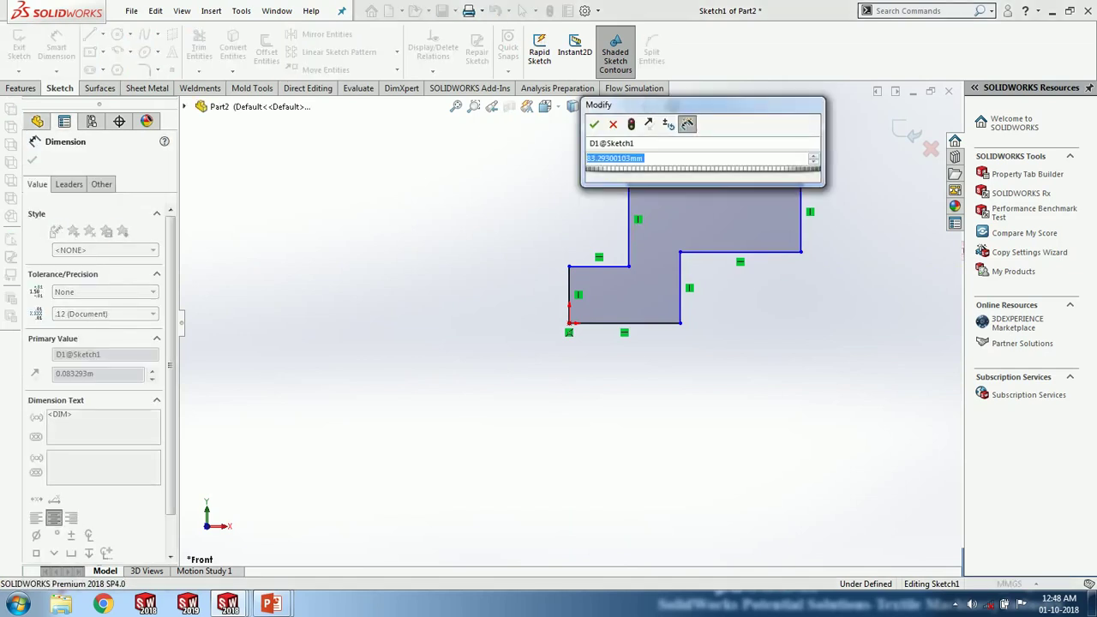
{"action": "type", "text": "80"}
{"action": "key", "text": "Return"}
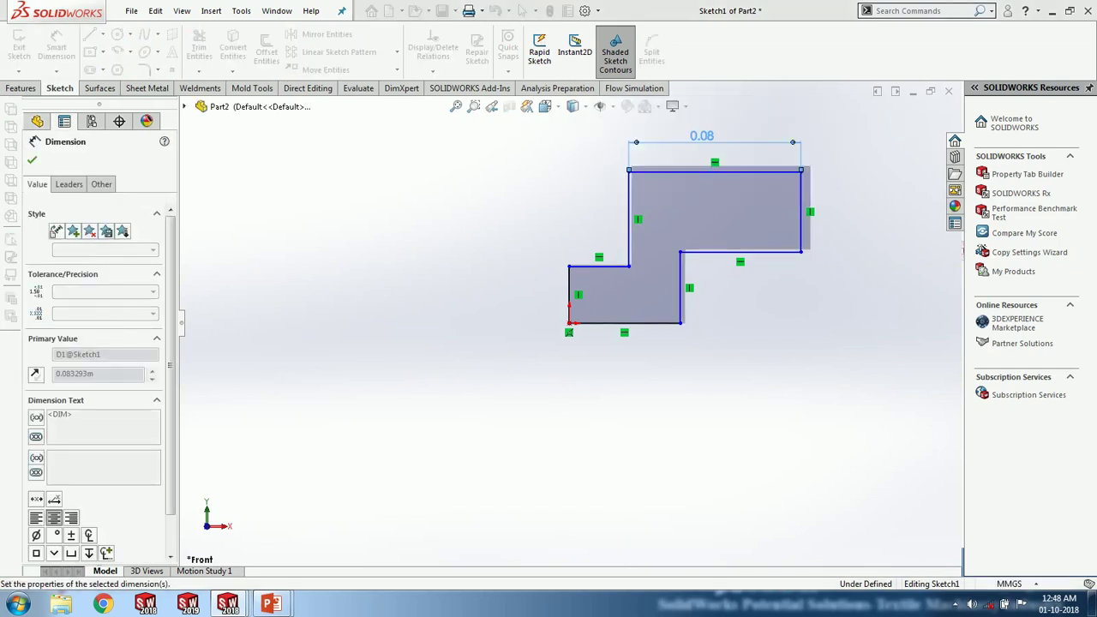
- Set the profile's overall height between base and top edges to 65 mm, and the short ledge at upper left to 30 mm
{"action": "left_click", "coordinate": [635, 323]}
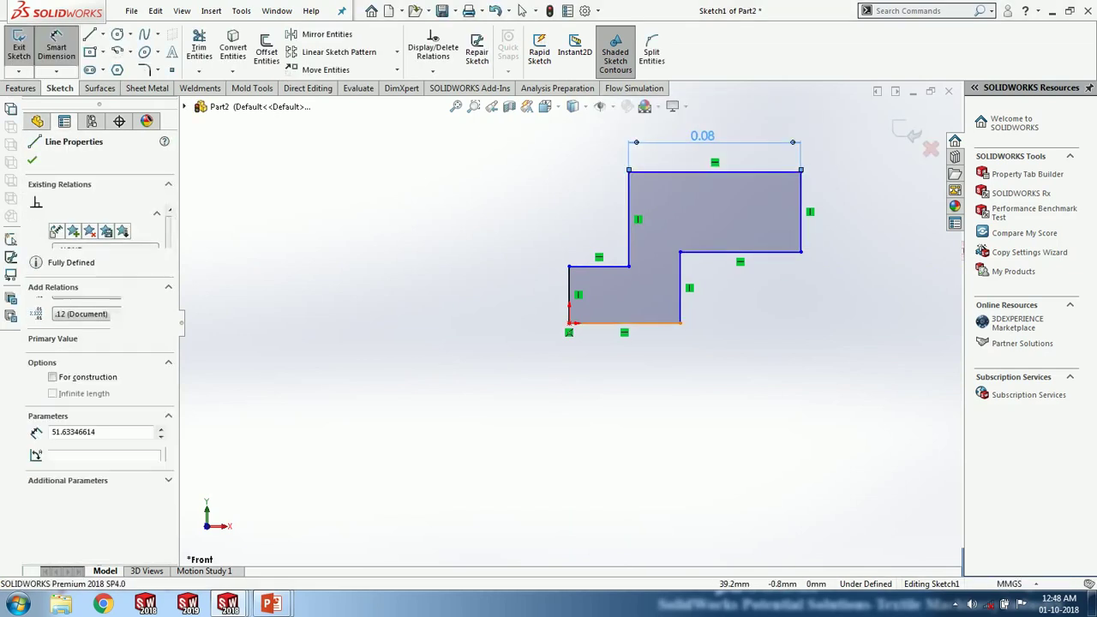
{"action": "left_click", "coordinate": [647, 171]}
{"action": "left_click", "coordinate": [468, 247]}
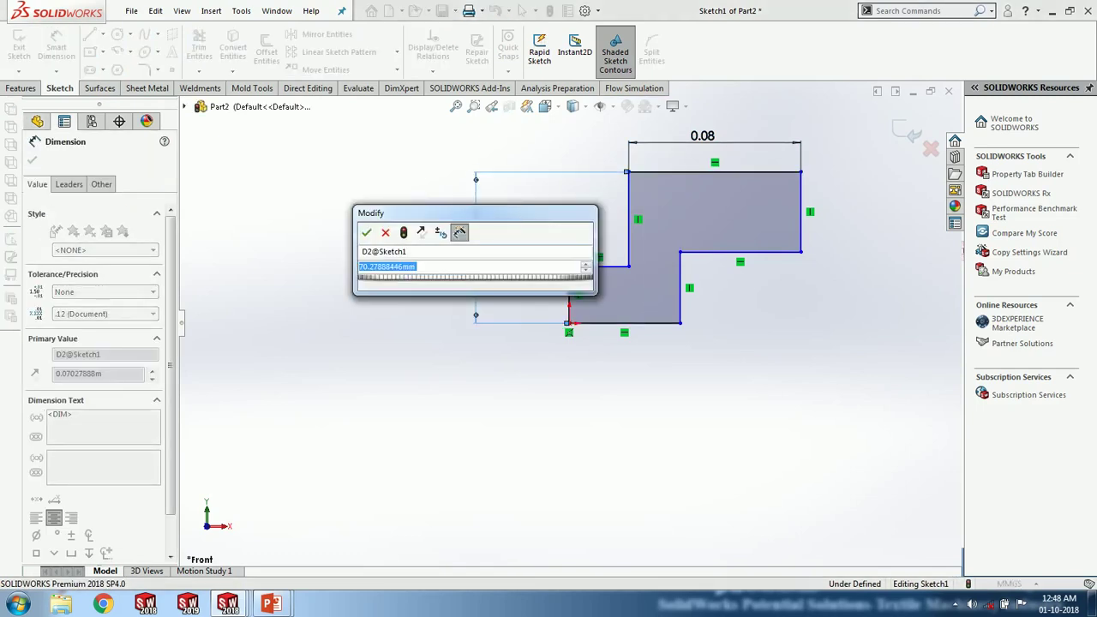
{"action": "type", "text": "65"}
{"action": "key", "text": "Return"}
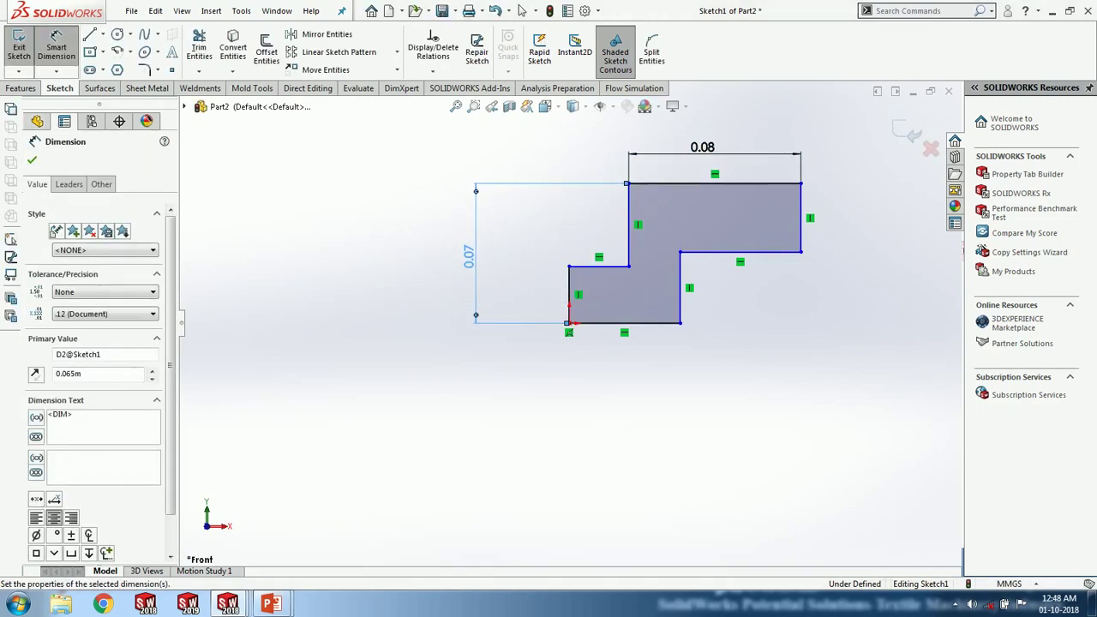
{"action": "left_click", "coordinate": [598, 267]}
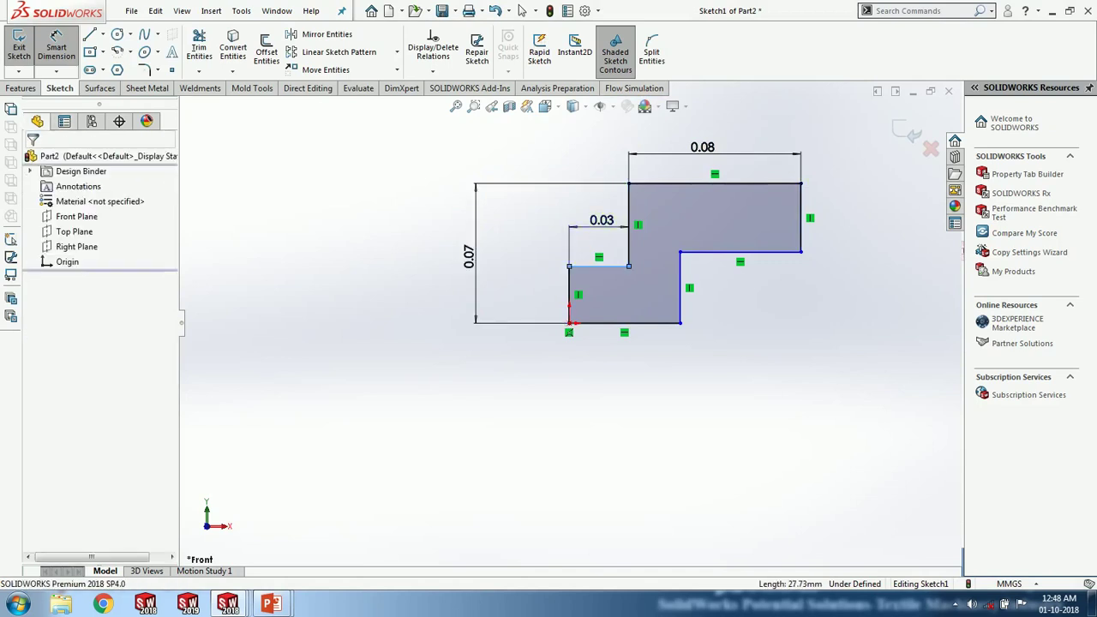
{"action": "left_click", "coordinate": [605, 228]}
{"action": "type", "text": "30"}
{"action": "key", "text": "Return"}
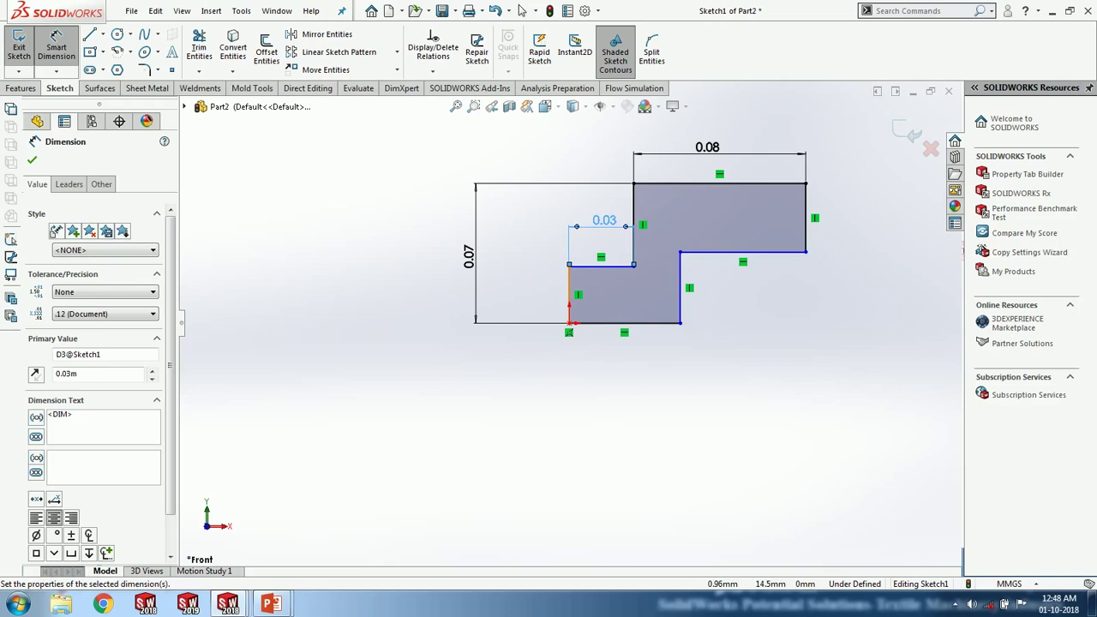
{"action": "left_click", "coordinate": [570, 292]}
{"action": "left_click", "coordinate": [806, 216]}
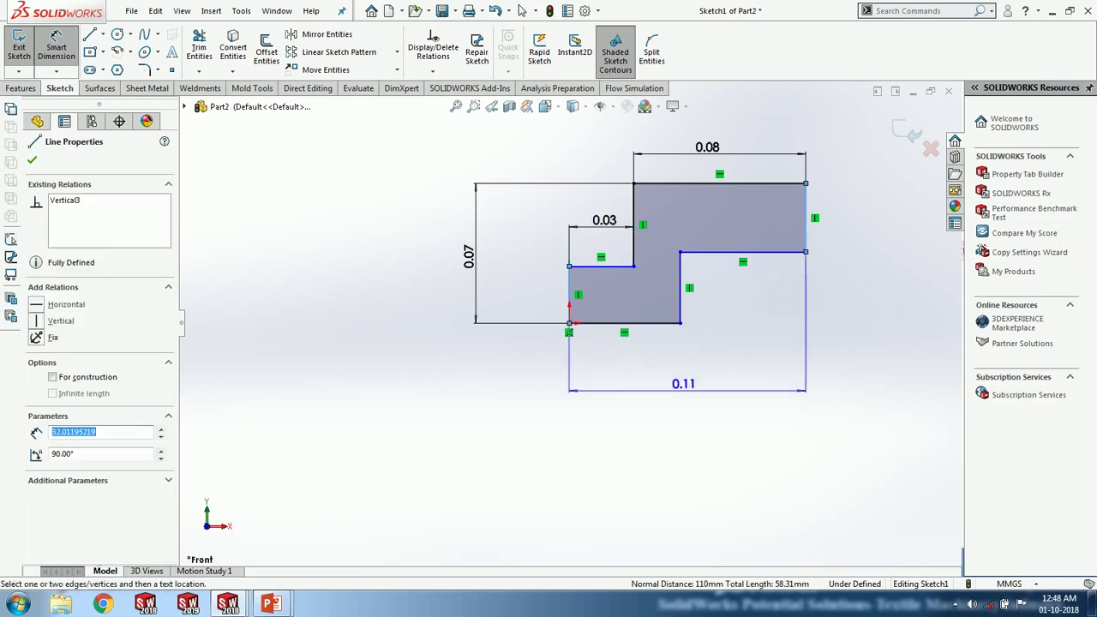
{"action": "left_click", "coordinate": [684, 385]}
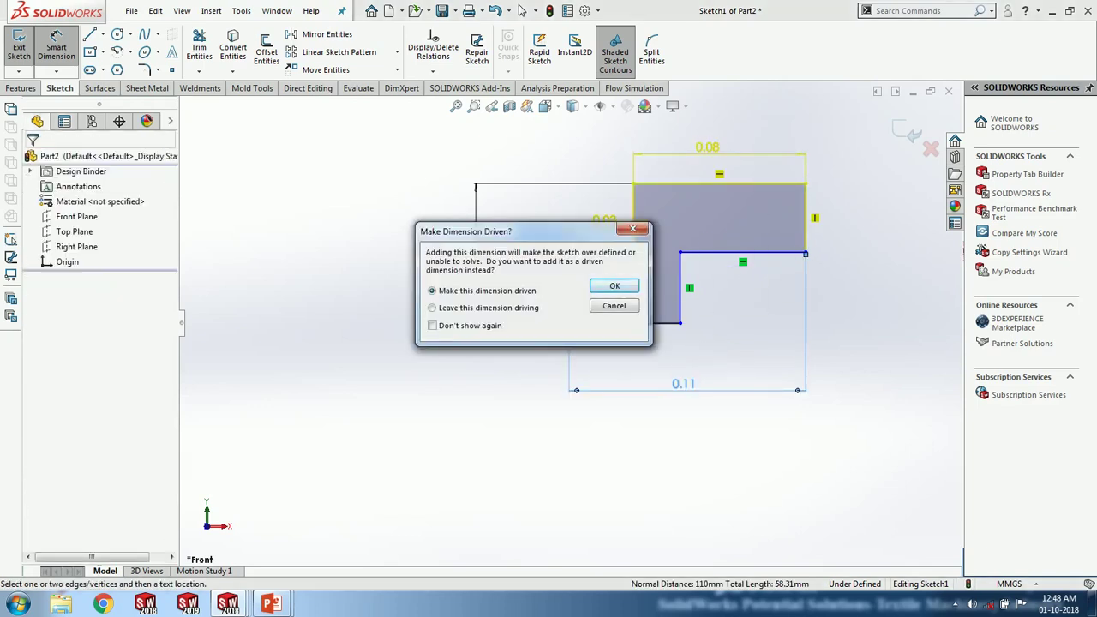
{"action": "left_click", "coordinate": [614, 306]}
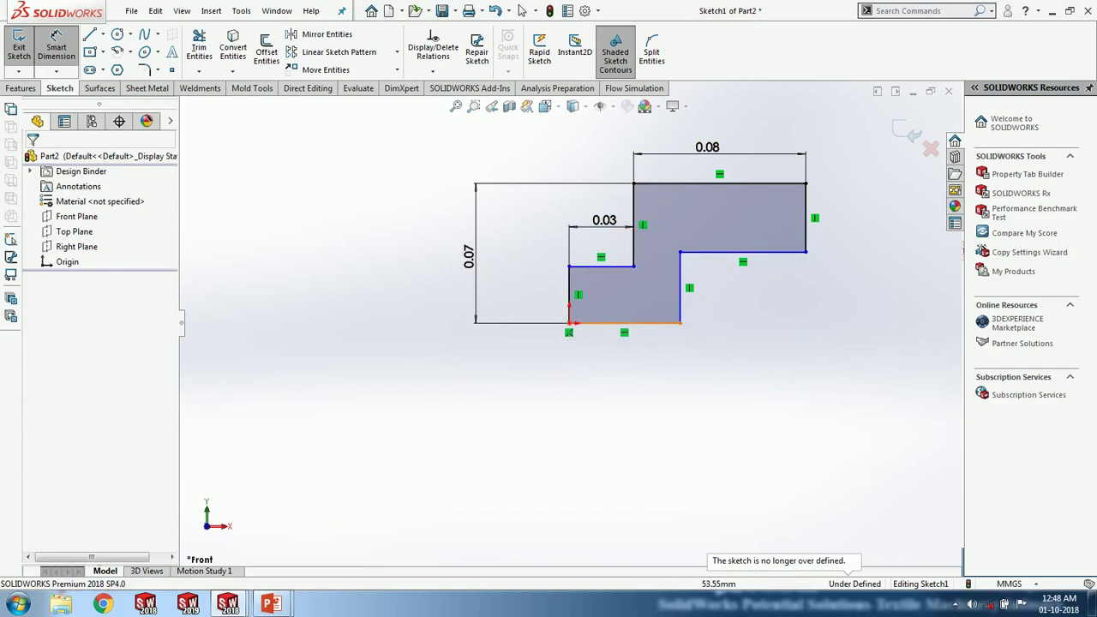
- Dimension the underside edge of the overhanging arm at 62 mm
{"action": "left_click", "coordinate": [749, 252]}
{"action": "left_click", "coordinate": [740, 300]}
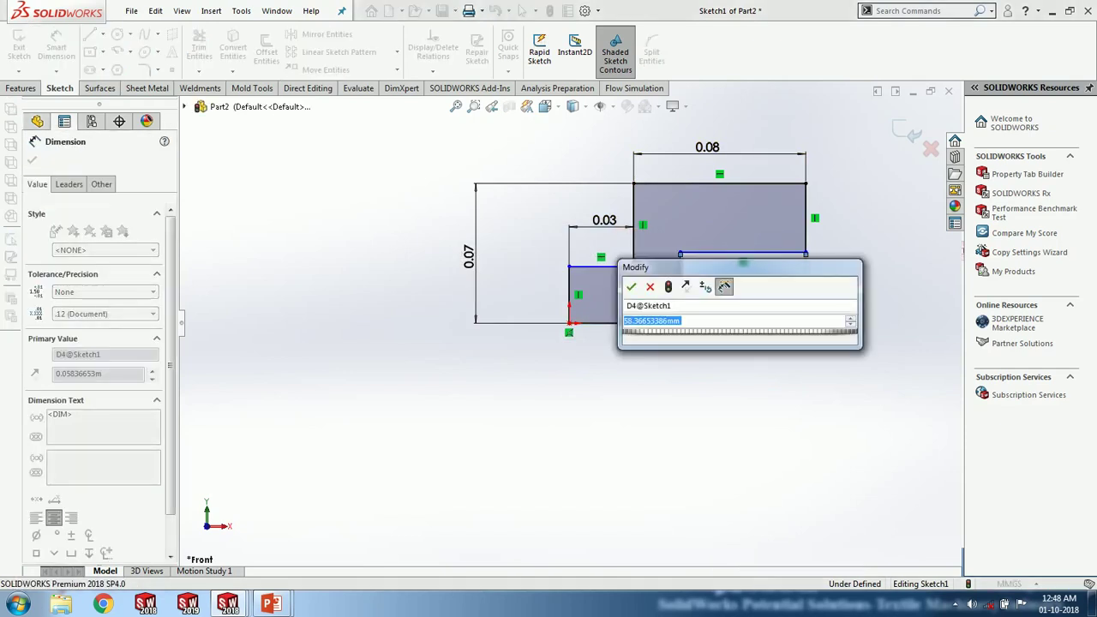
{"action": "type", "text": "62"}
{"action": "key", "text": "Return"}
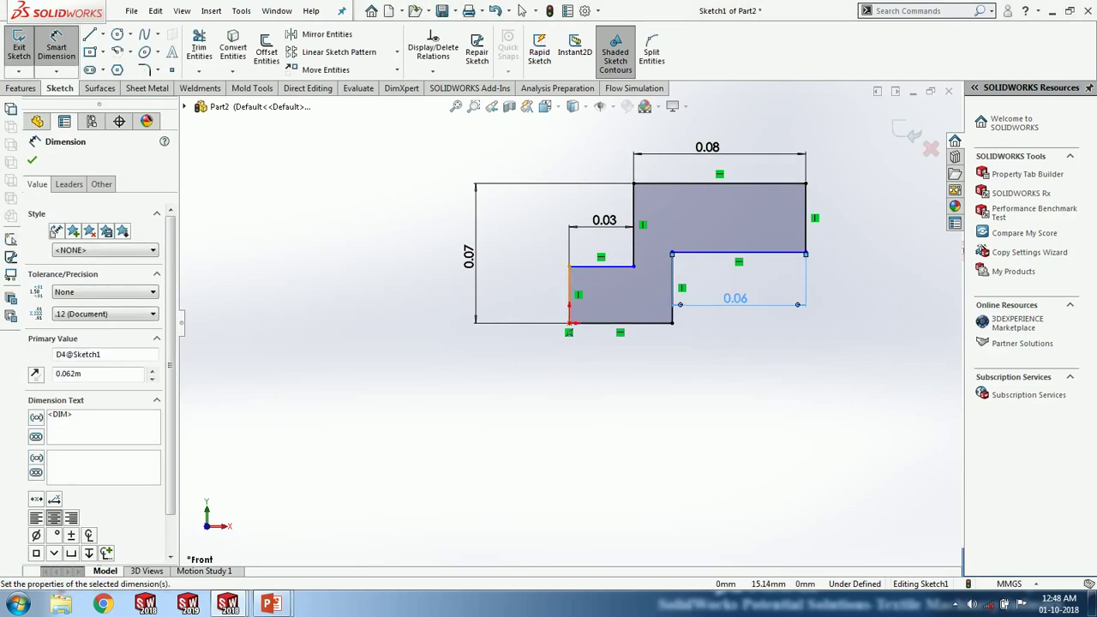
- Set the lower block's left vertical edge to 32 mm and the arm's right vertical edge to 30 mm
{"action": "left_click", "coordinate": [569, 287]}
{"action": "left_click", "coordinate": [509, 287]}
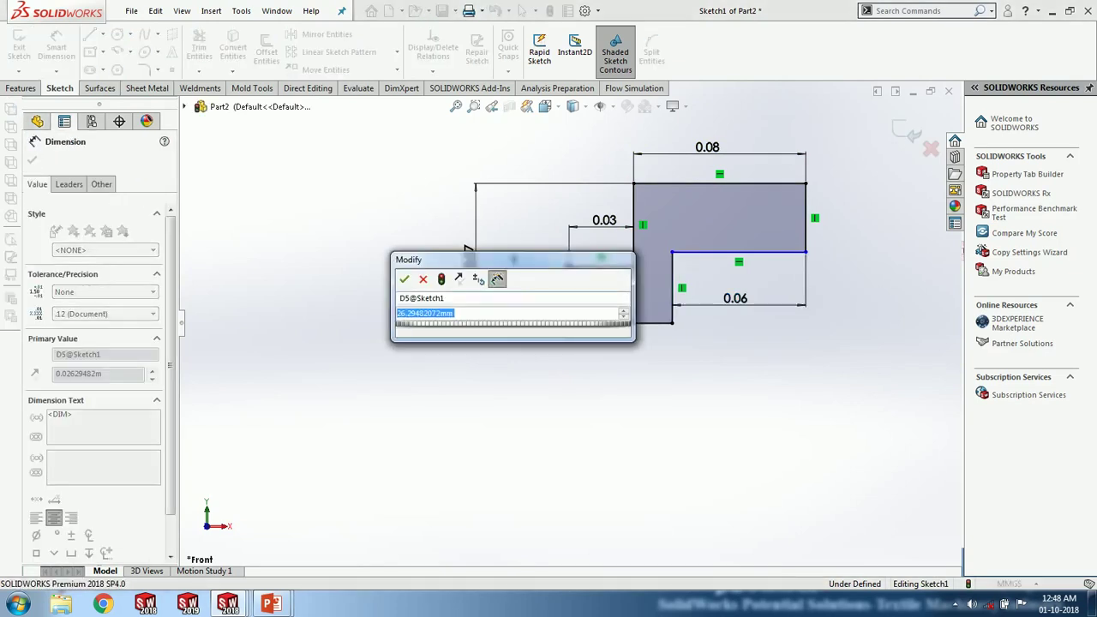
{"action": "type", "text": "32"}
{"action": "key", "text": "Return"}
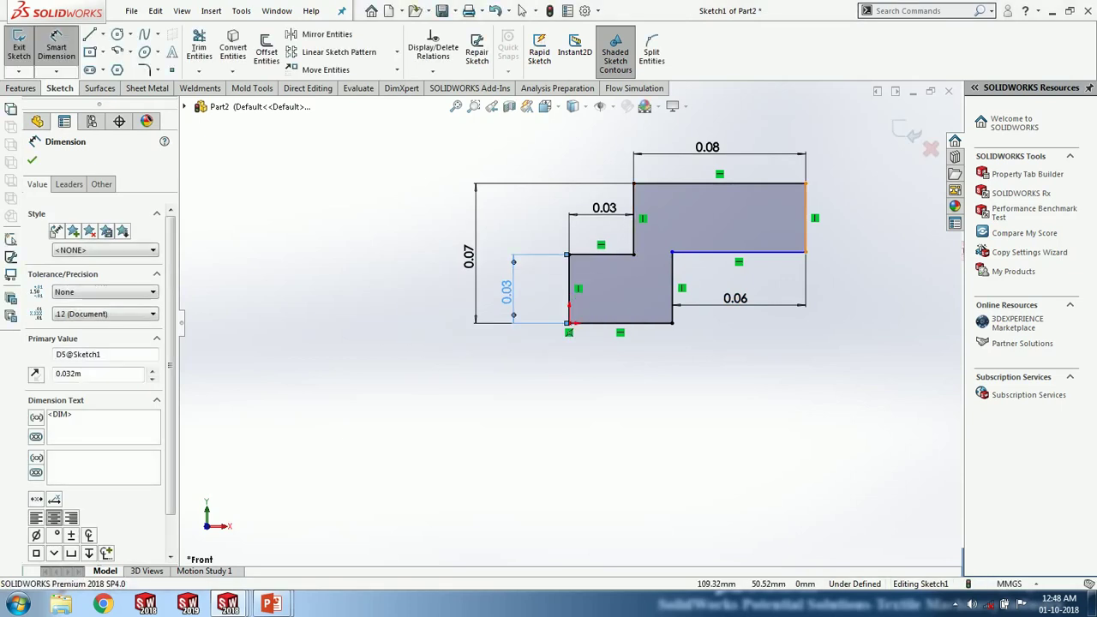
{"action": "left_click", "coordinate": [806, 218]}
{"action": "left_click", "coordinate": [841, 218]}
{"action": "type", "text": "32"}
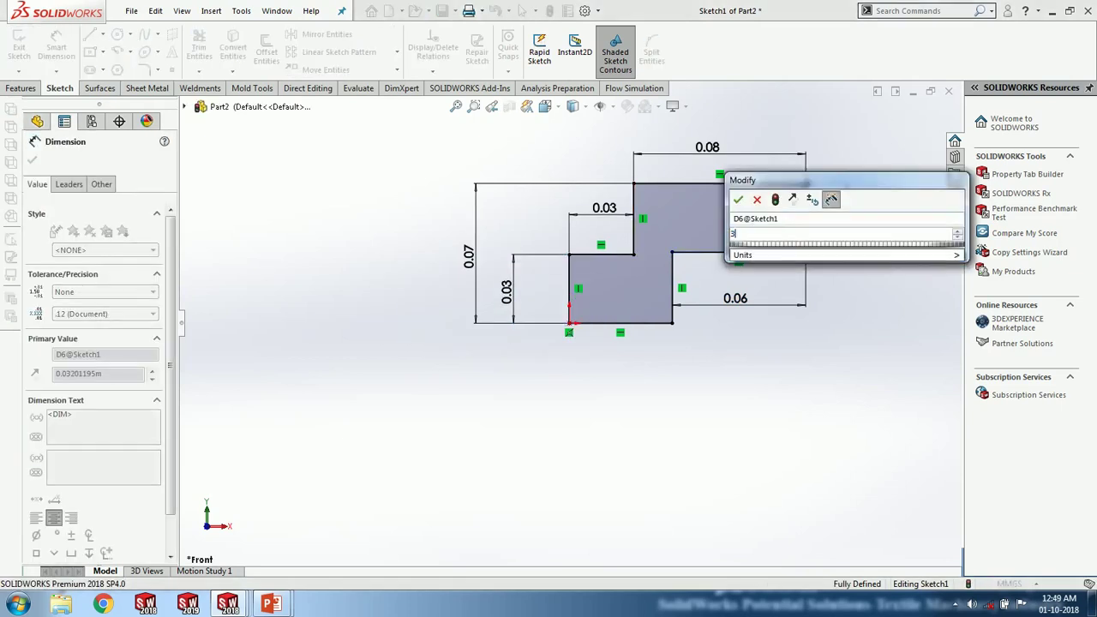
{"action": "key", "text": "Return"}
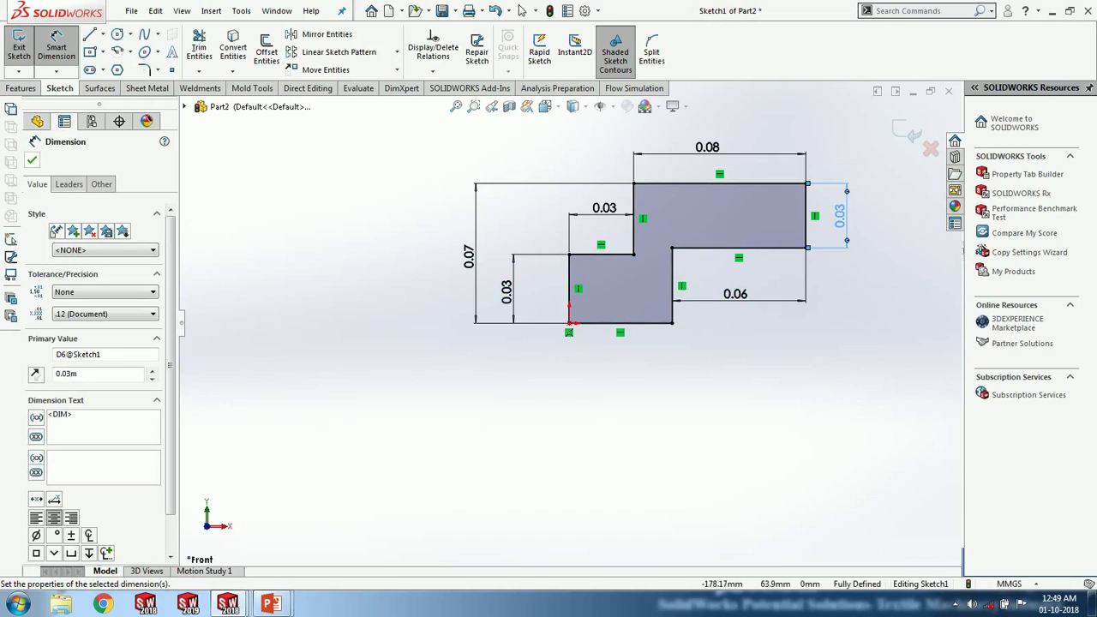
{"action": "key", "text": "Escape"}
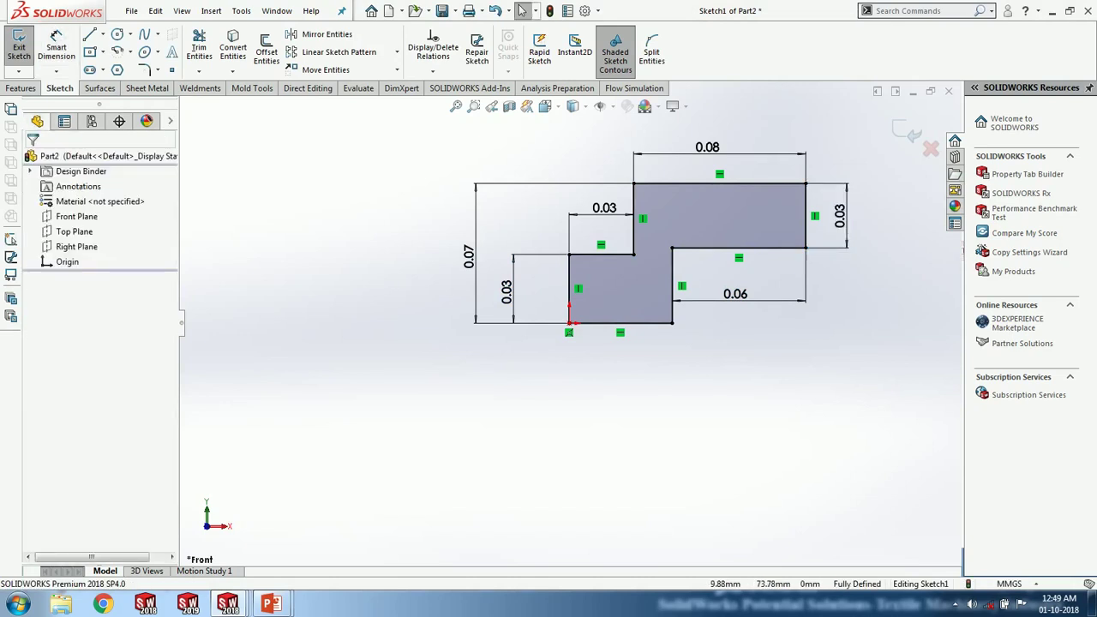
- Finish the sketch and extrude the profile as a boss, Mid Plane, to a depth of 45 mm
{"action": "left_click", "coordinate": [907, 132]}
{"action": "mouse_move", "coordinate": [686, 283]}
{"action": "middle_mouse_down"}
{"action": "mouse_move", "coordinate": [772, 289]}
{"action": "mouse_move", "coordinate": [749, 319]}
{"action": "middle_mouse_up"}
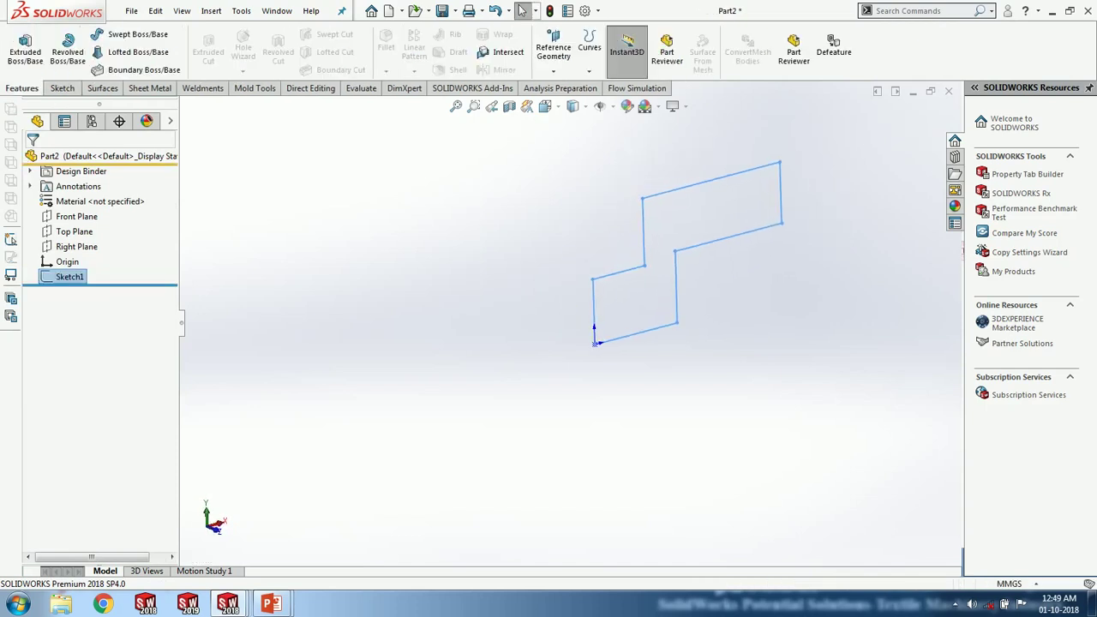
{"action": "left_click", "coordinate": [24, 43]}
{"action": "middle_click_drag", "start_coordinate": [686, 292], "coordinate": [727, 295]}
{"action": "left_click", "coordinate": [108, 243]}
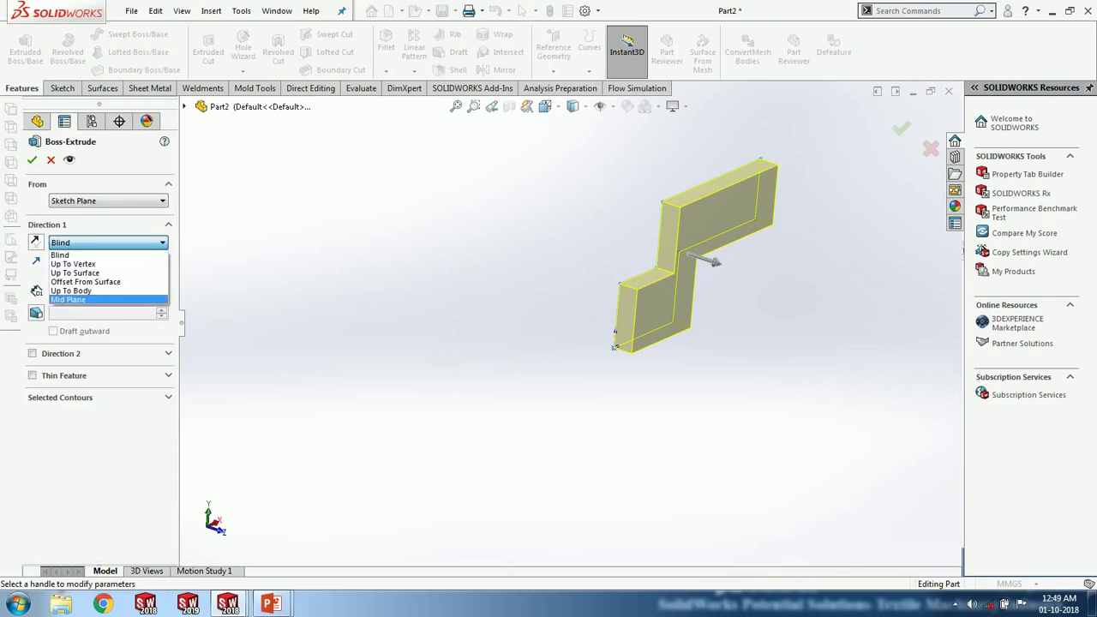
{"action": "left_click", "coordinate": [85, 300]}
{"action": "key", "text": "Tab"}
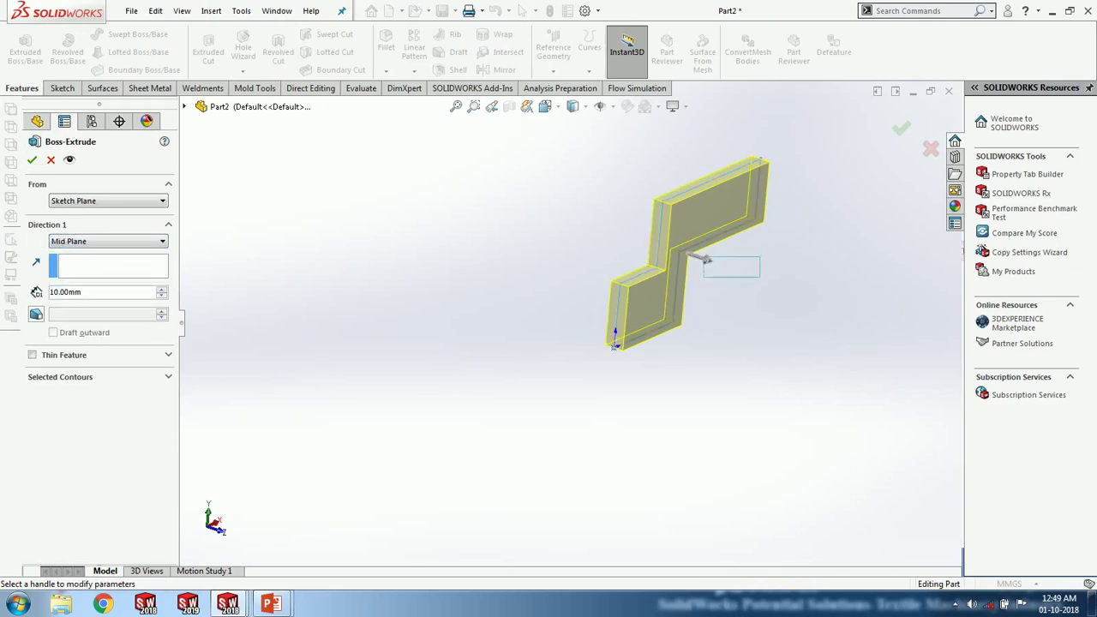
{"action": "mouse_move", "coordinate": [705, 259]}
{"action": "left_mouse_down"}
{"action": "mouse_move", "coordinate": [772, 280]}
{"action": "mouse_move", "coordinate": [730, 266]}
{"action": "mouse_move", "coordinate": [770, 278]}
{"action": "mouse_move", "coordinate": [751, 274]}
{"action": "left_mouse_up"}
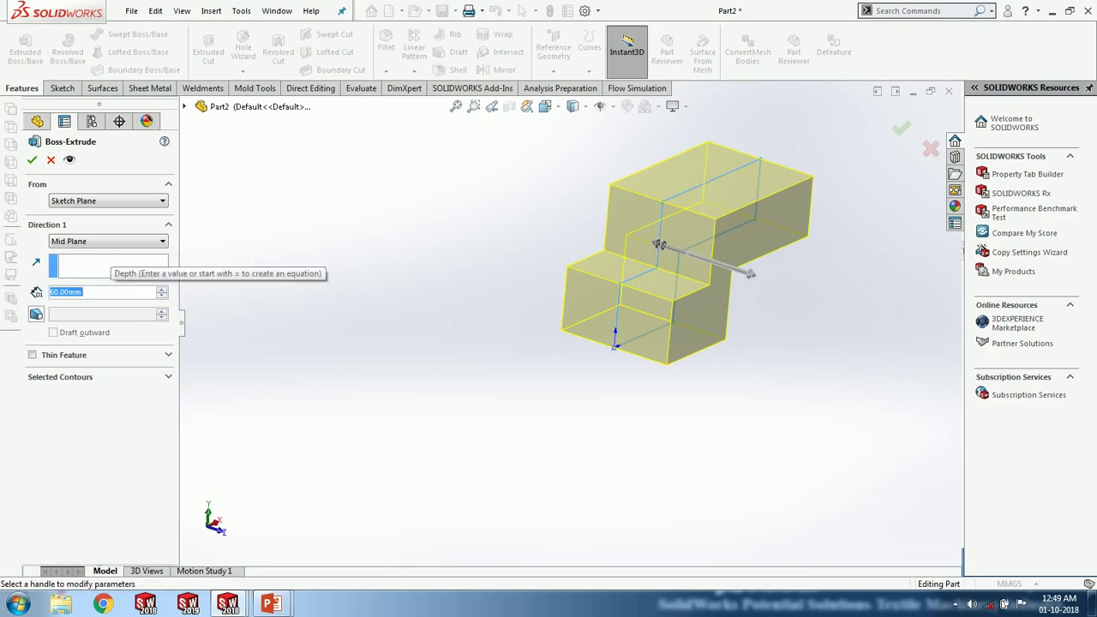
{"action": "type", "text": "45"}
{"action": "key", "text": "Return"}
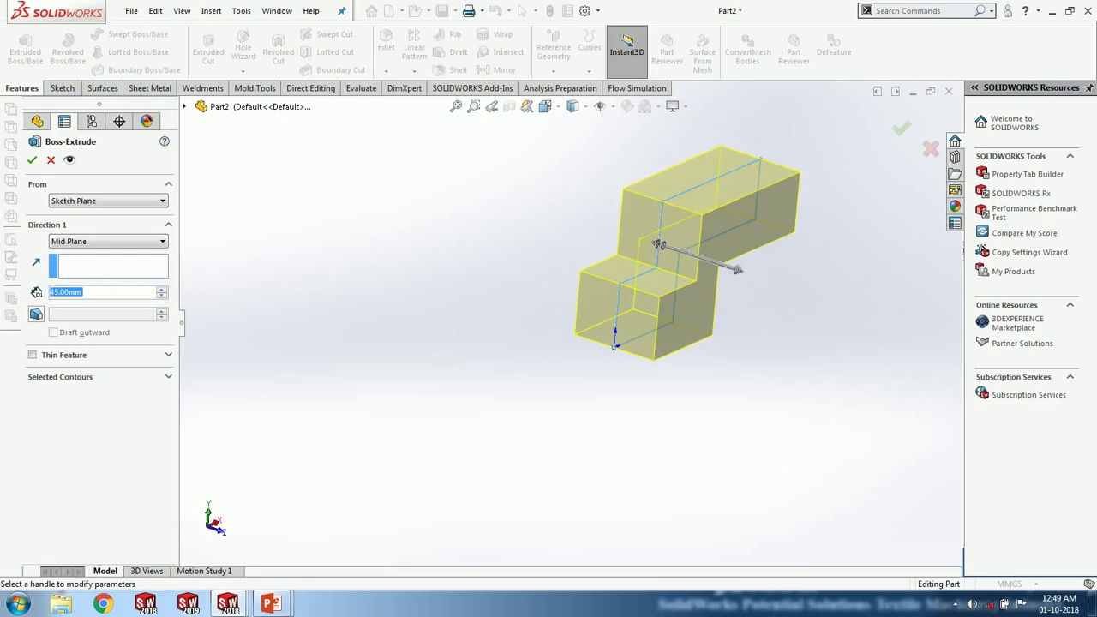
{"action": "key", "text": "Return"}
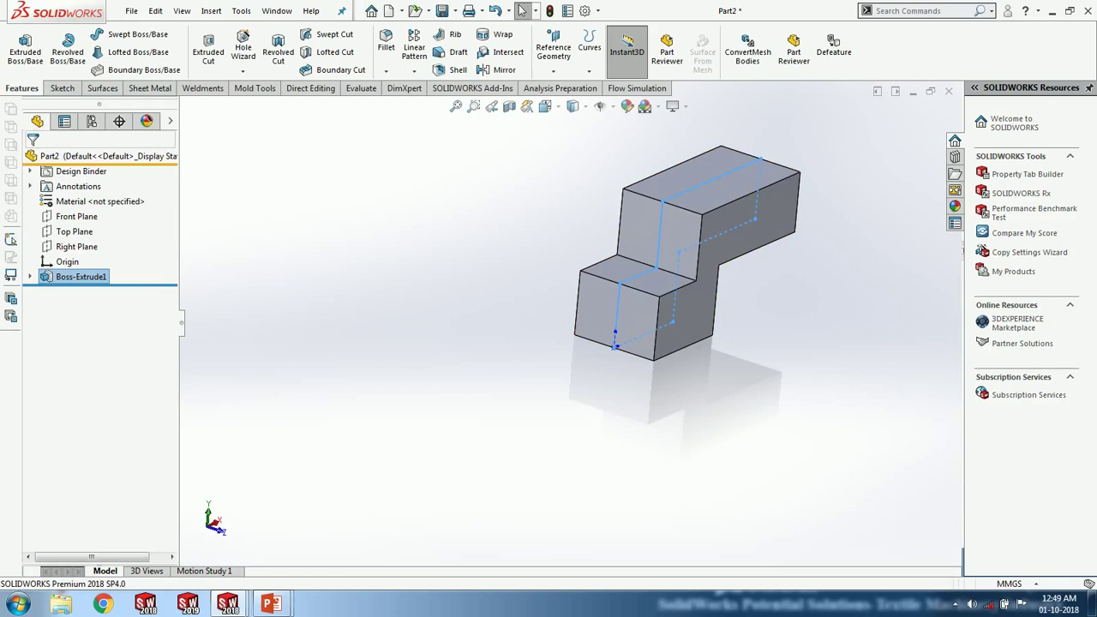
{"action": "key", "text": "Escape"}
- Fillet the front top edges of the upper arm and lower block and the block's front bottom edge with a 4 mm radius
{"action": "mouse_move", "coordinate": [685, 343]}
{"action": "middle_mouse_down"}
{"action": "mouse_move", "coordinate": [497, 316]}
{"action": "mouse_move", "coordinate": [480, 274]}
{"action": "mouse_move", "coordinate": [634, 330]}
{"action": "mouse_move", "coordinate": [574, 356]}
{"action": "mouse_move", "coordinate": [617, 368]}
{"action": "mouse_move", "coordinate": [651, 343]}
{"action": "mouse_move", "coordinate": [634, 345]}
{"action": "middle_mouse_up"}
{"action": "right_click_drag", "start_coordinate": [471, 320], "coordinate": [524, 289]}
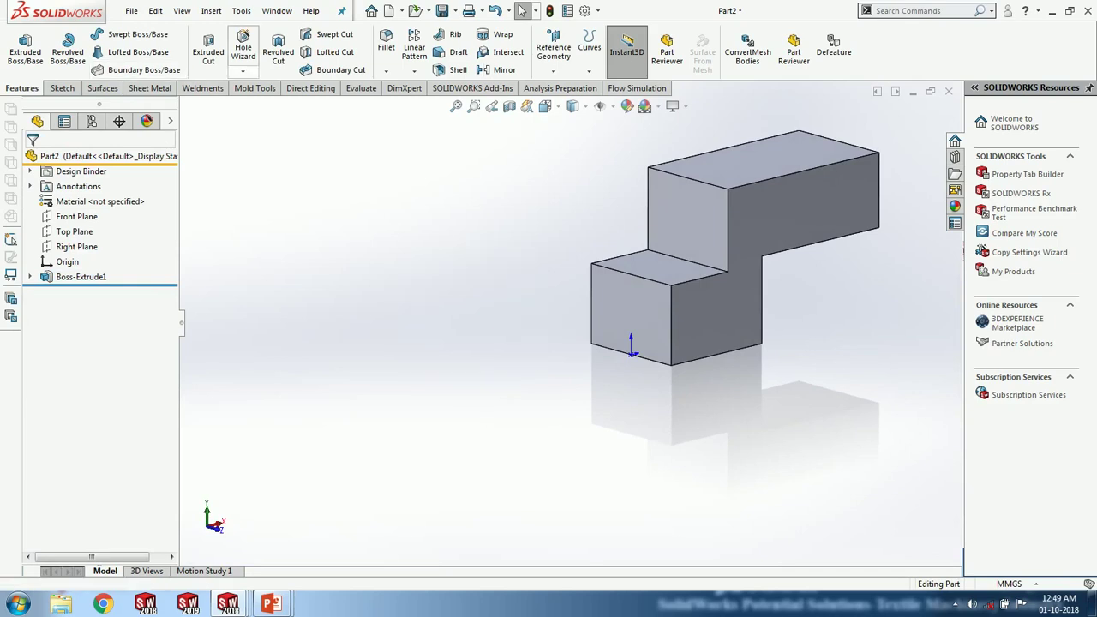
{"action": "left_click", "coordinate": [386, 41]}
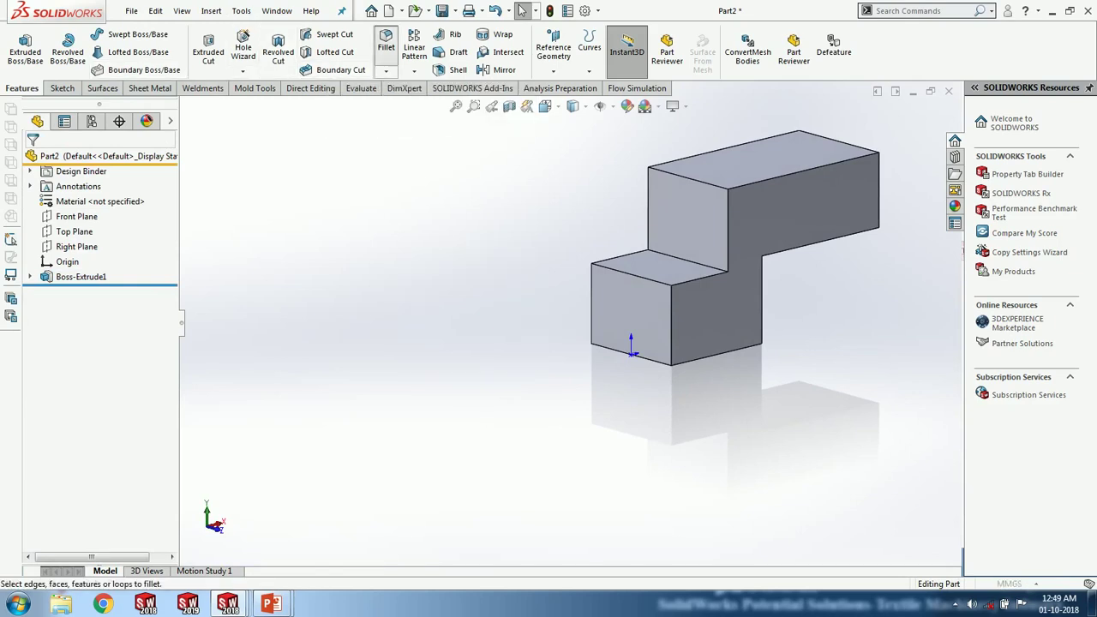
{"action": "left_click", "coordinate": [673, 174]}
{"action": "middle_click_drag", "start_coordinate": [677, 223], "coordinate": [654, 221]}
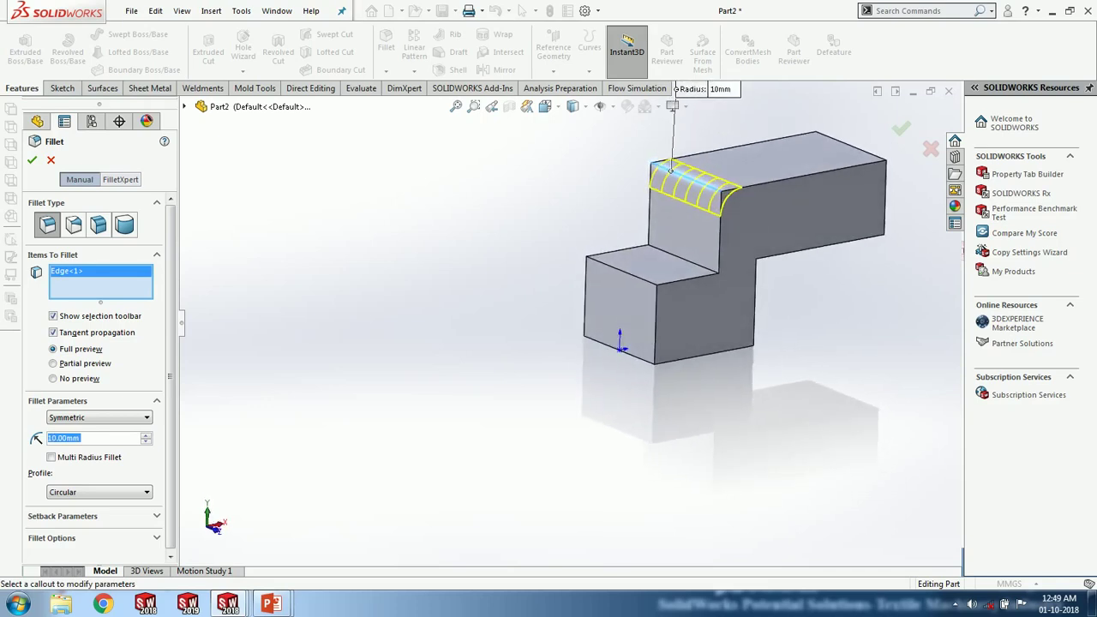
{"action": "left_click", "coordinate": [621, 271]}
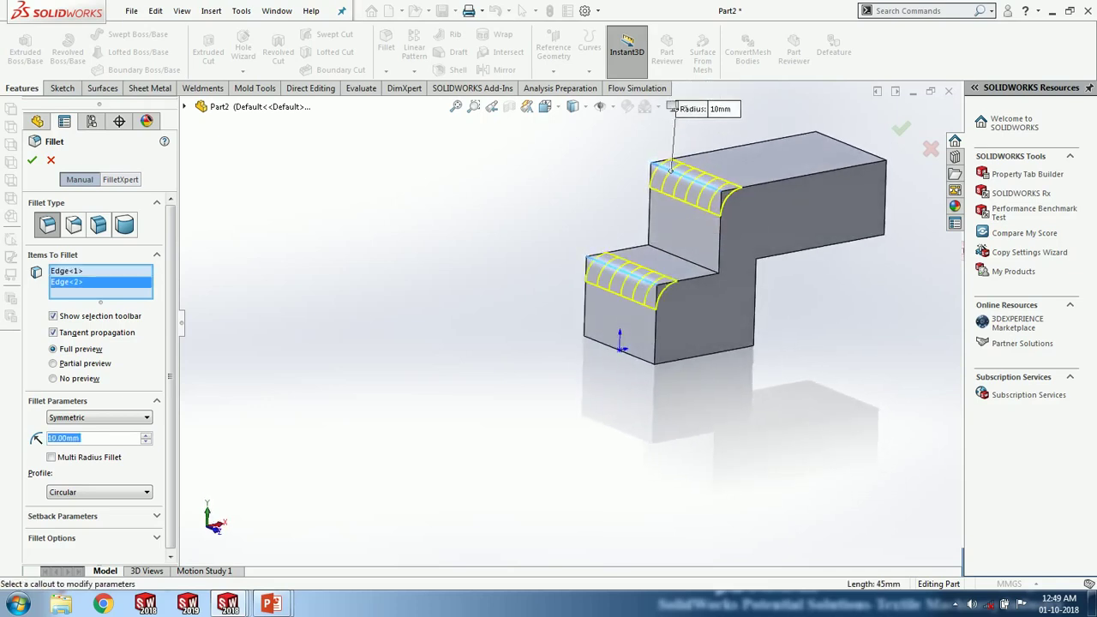
{"action": "left_click", "coordinate": [624, 349]}
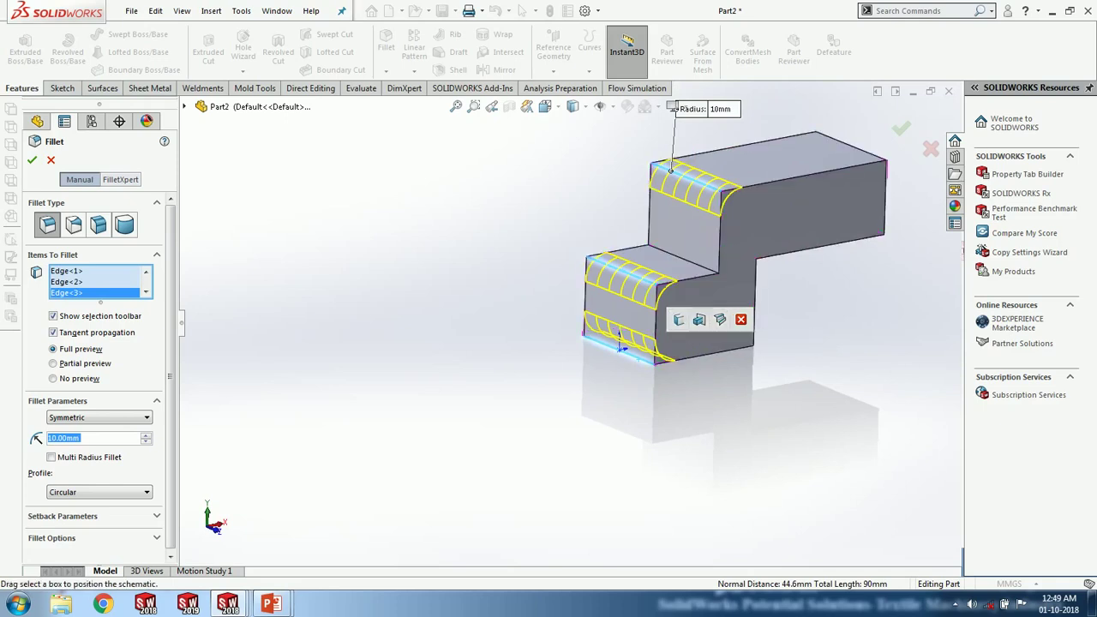
{"action": "left_click", "coordinate": [674, 109]}
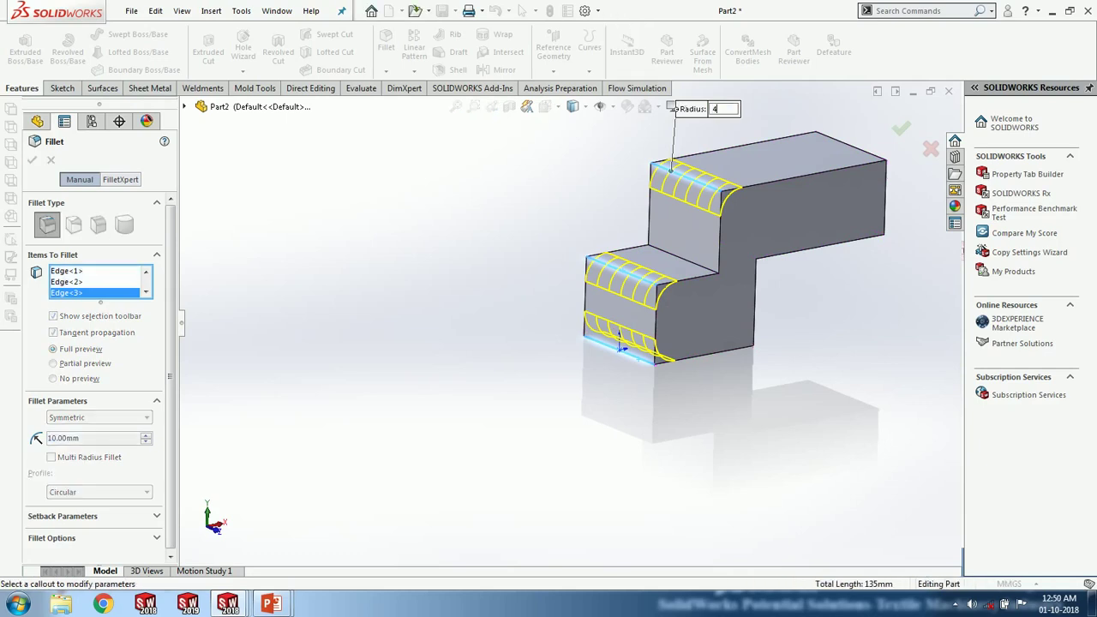
{"action": "key", "text": "Return"}
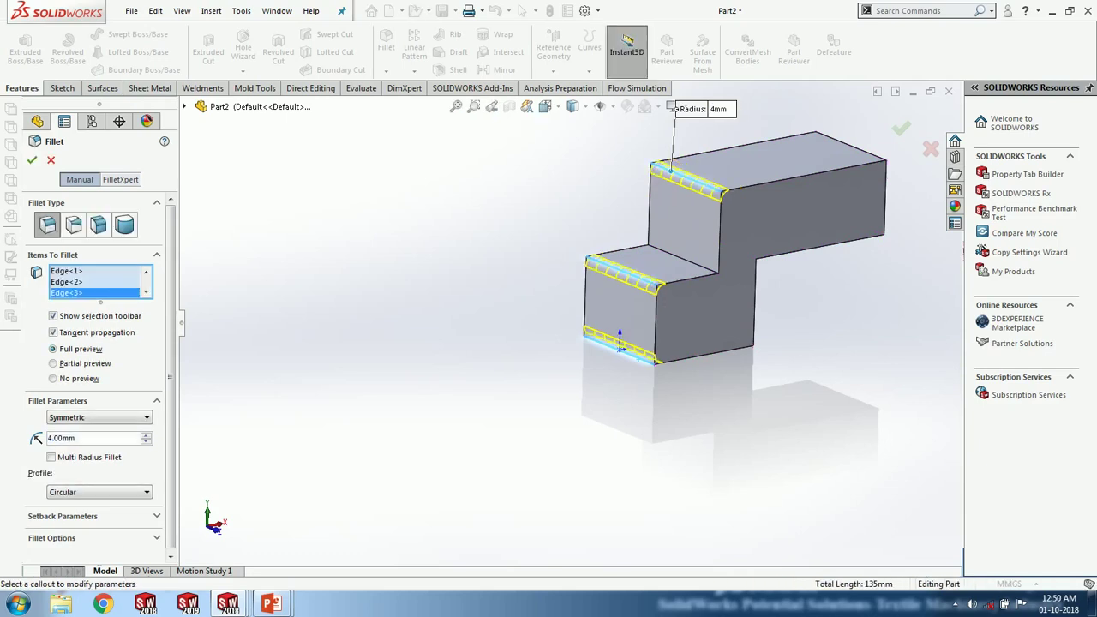
{"action": "left_click", "coordinate": [32, 161]}
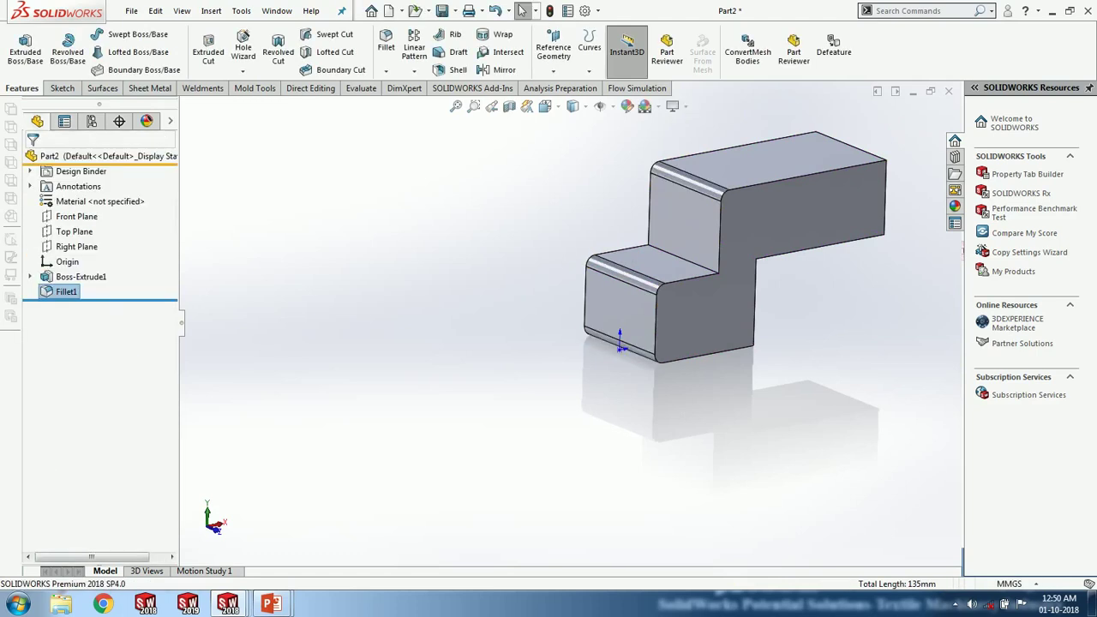
- Start a chamfer on the top edge of the arm's free end with a 2.5 mm distance
{"action": "middle_click_drag", "start_coordinate": [600, 386], "coordinate": [506, 342]}
{"action": "left_click", "coordinate": [876, 179]}
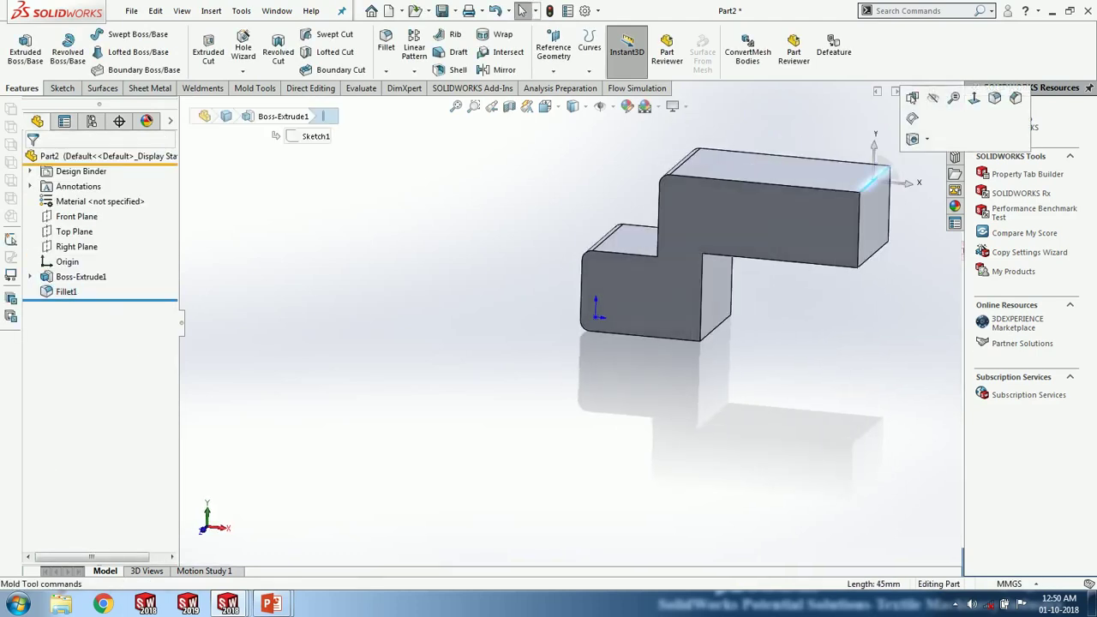
{"action": "left_click", "coordinate": [1016, 98]}
{"action": "scroll", "coordinate": [704, 289], "scroll_direction": "up", "scroll_amount": 1}
{"action": "left_click", "coordinate": [836, 177]}
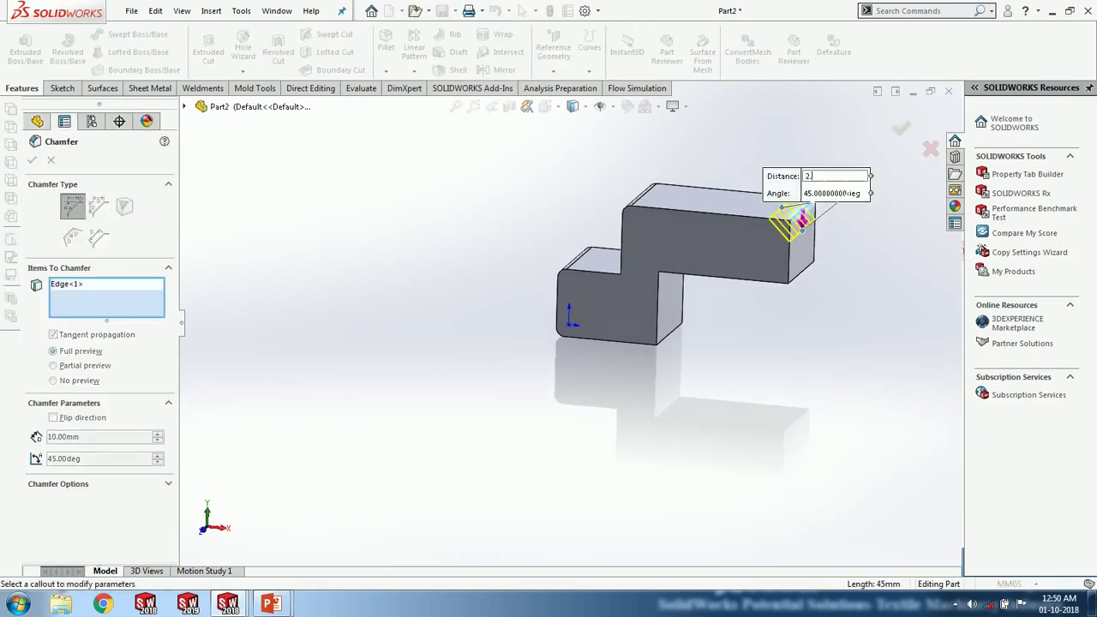
{"action": "key", "text": "Return"}
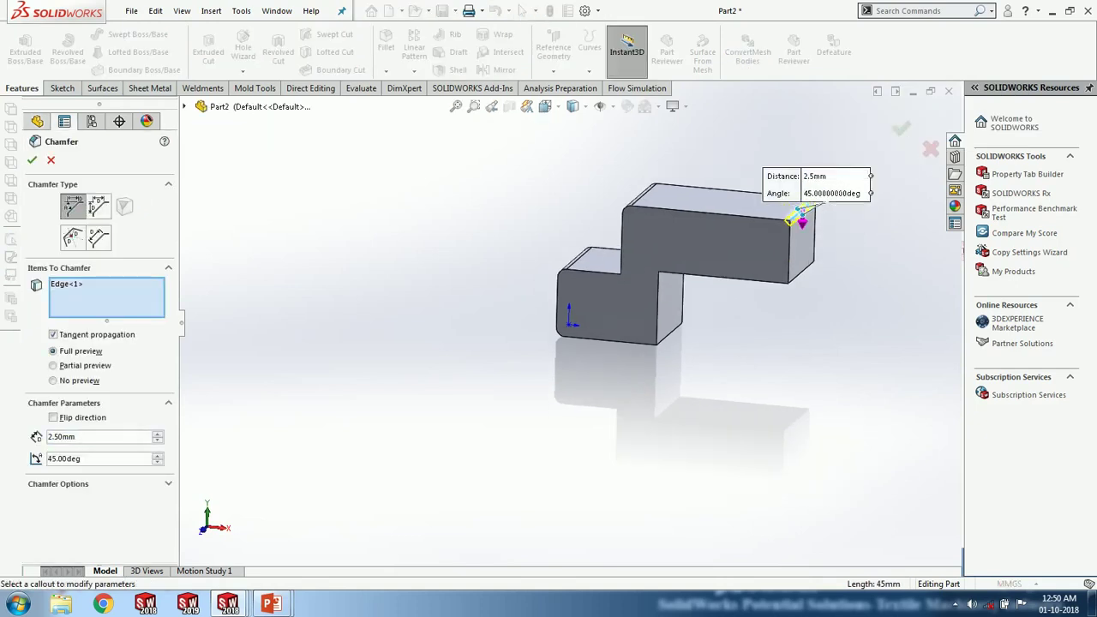
- Add the arm end's lower edge, the inner corner edge under the arm and the block's rear bottom edge, and finish the chamfer
{"action": "left_click", "coordinate": [802, 273]}
{"action": "middle_click_drag", "start_coordinate": [803, 272], "coordinate": [772, 219]}
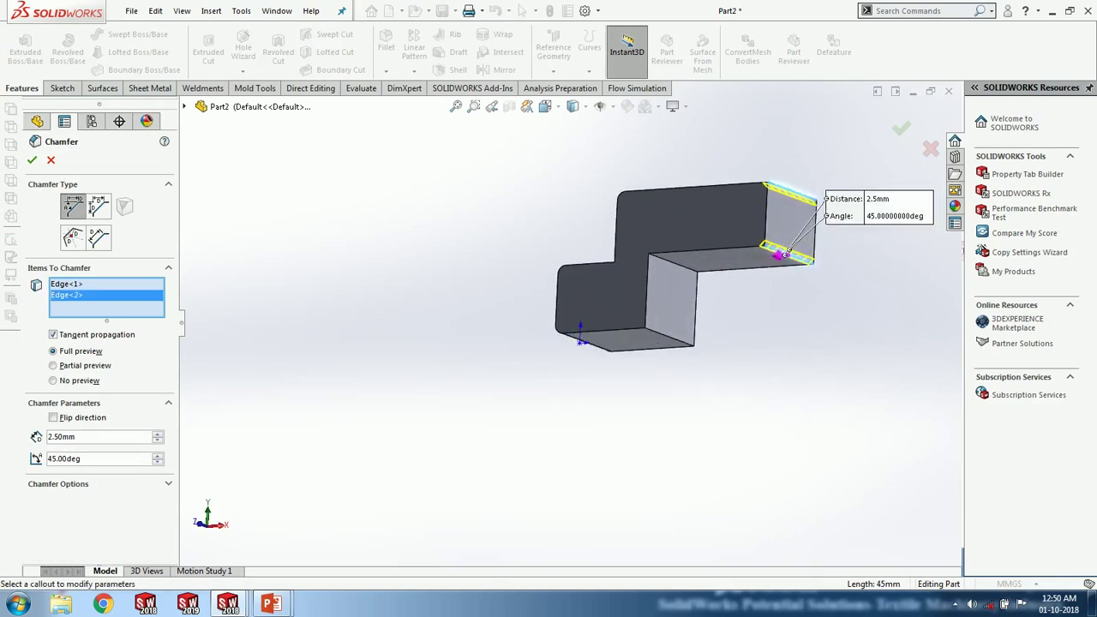
{"action": "left_click", "coordinate": [673, 269]}
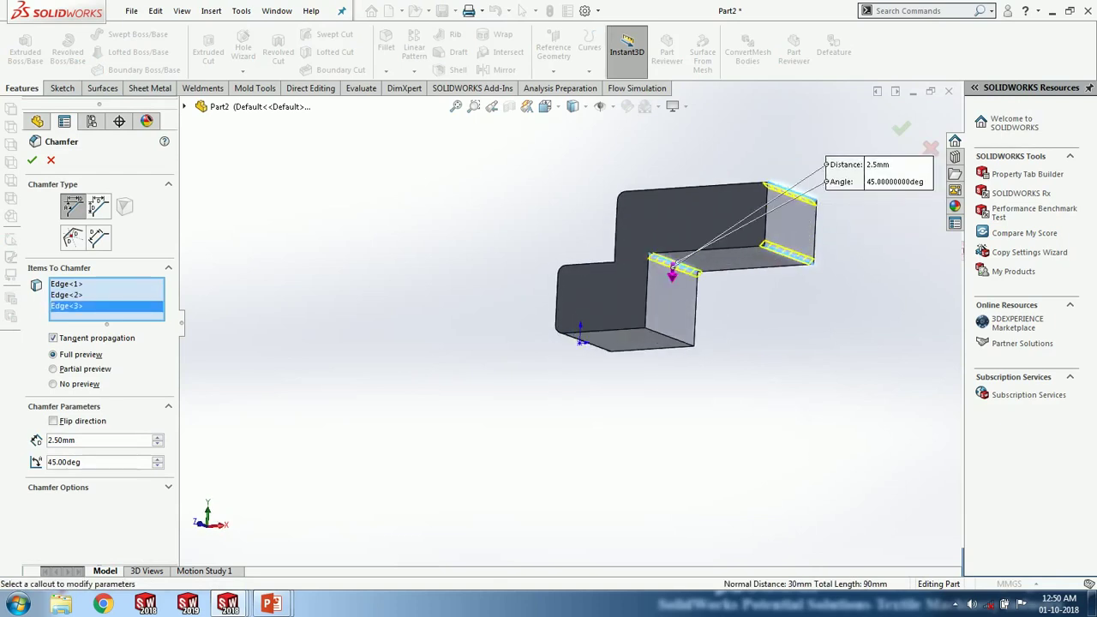
{"action": "left_click", "coordinate": [670, 337]}
{"action": "middle_click_drag", "start_coordinate": [671, 337], "coordinate": [713, 379]}
{"action": "right_click", "coordinate": [747, 333]}
{"action": "left_click", "coordinate": [775, 427]}
{"action": "left_click", "coordinate": [775, 428]}
- Start a sketch on the stepped side face and draw two circles on the arm, with radii of about 7 mm and 7.6 mm
{"action": "middle_click_drag", "start_coordinate": [774, 428], "coordinate": [900, 390]}
{"action": "key", "text": "ctrl+1"}
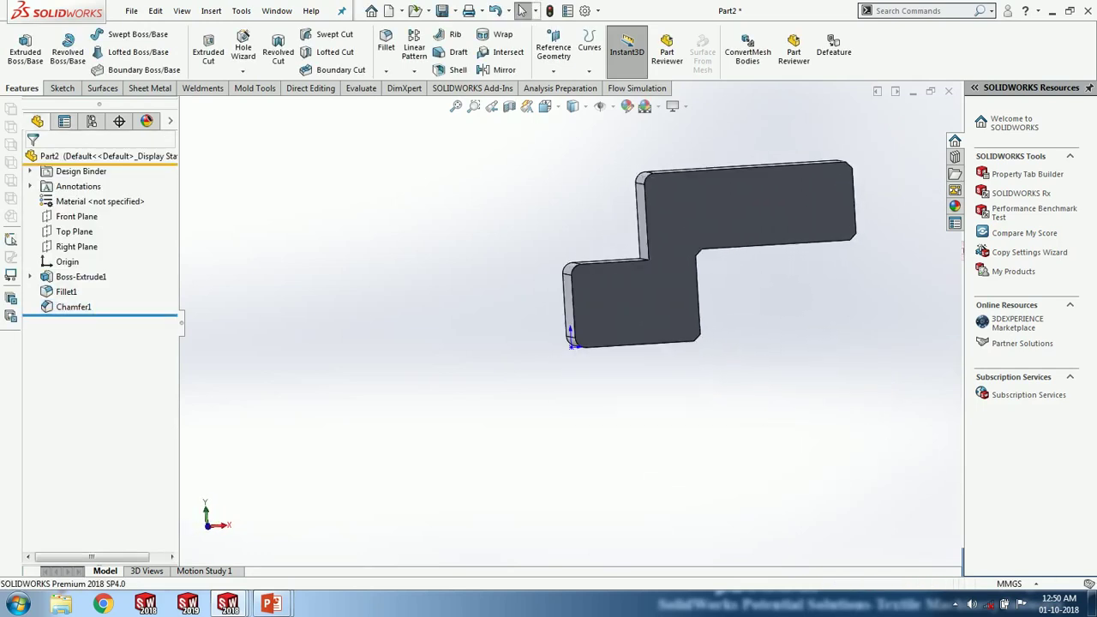
{"action": "left_click", "coordinate": [816, 190]}
{"action": "left_click", "coordinate": [894, 139]}
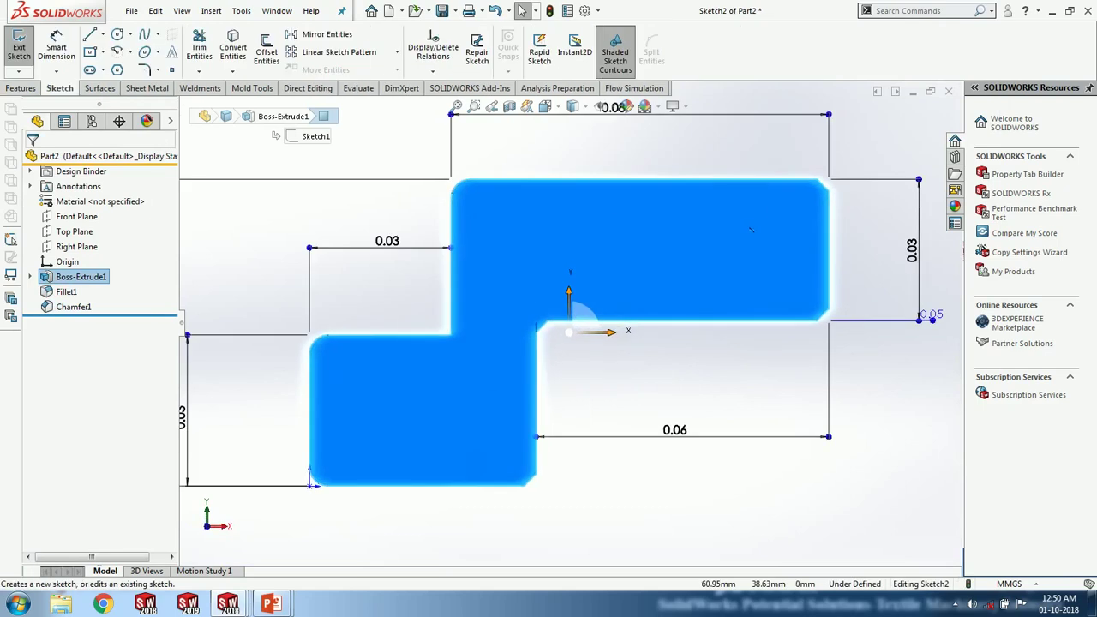
{"action": "left_click", "coordinate": [339, 243]}
{"action": "mouse_move", "coordinate": [337, 241]}
{"action": "right_mouse_down"}
{"action": "mouse_move", "coordinate": [337, 214]}
{"action": "mouse_move", "coordinate": [373, 242]}
{"action": "mouse_move", "coordinate": [397, 240]}
{"action": "right_mouse_up"}
{"action": "left_click", "coordinate": [758, 241]}
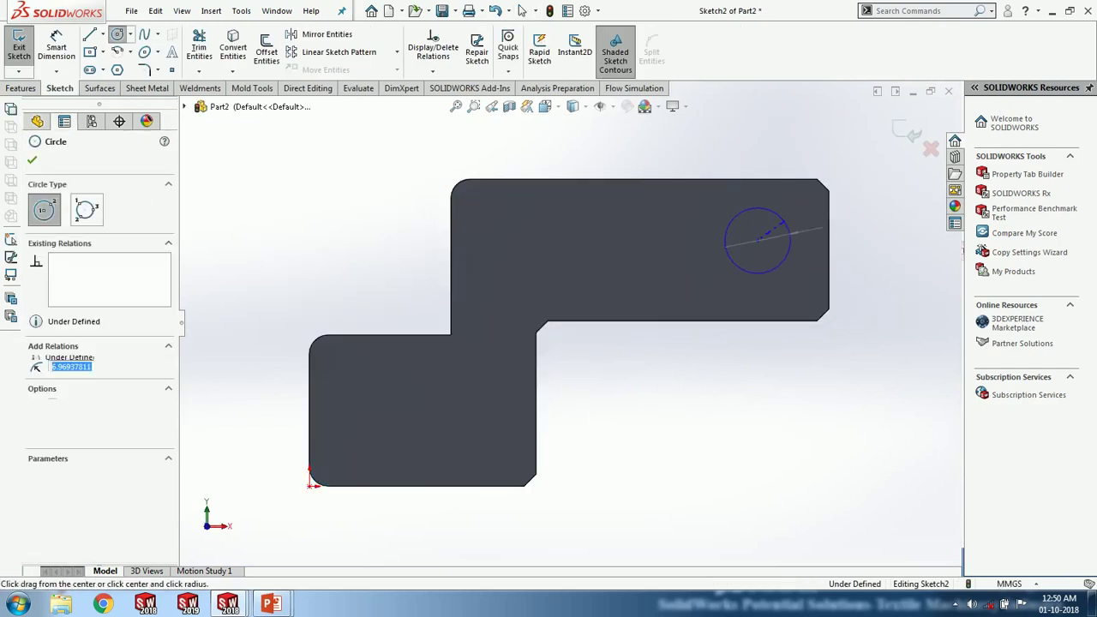
{"action": "left_click", "coordinate": [784, 225]}
{"action": "left_click", "coordinate": [545, 240]}
{"action": "left_click", "coordinate": [580, 240]}
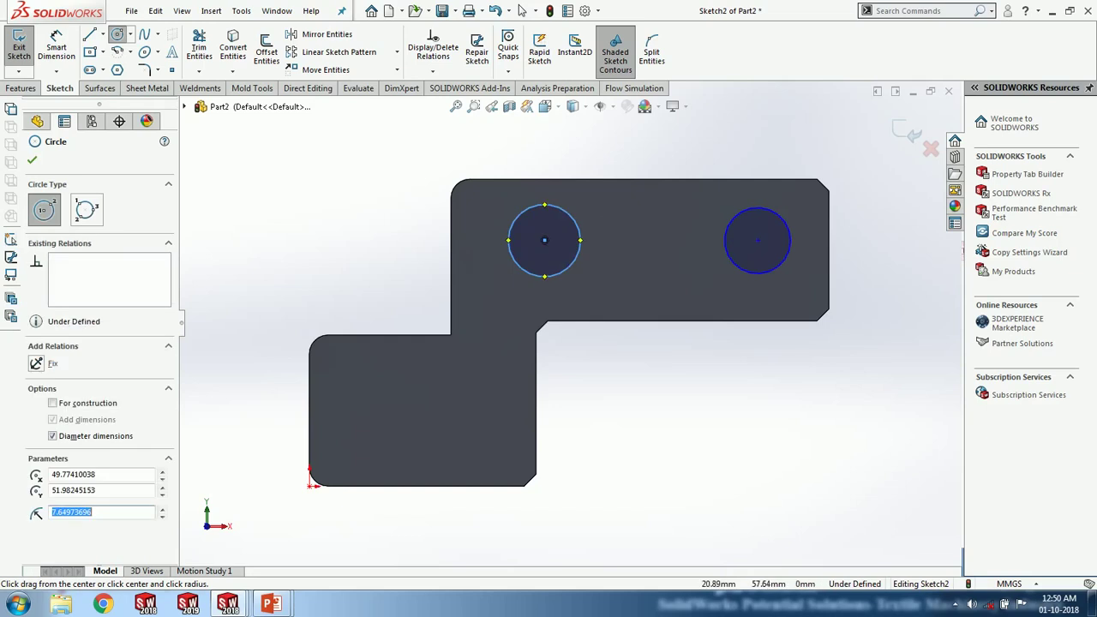
{"action": "key", "text": "Escape"}
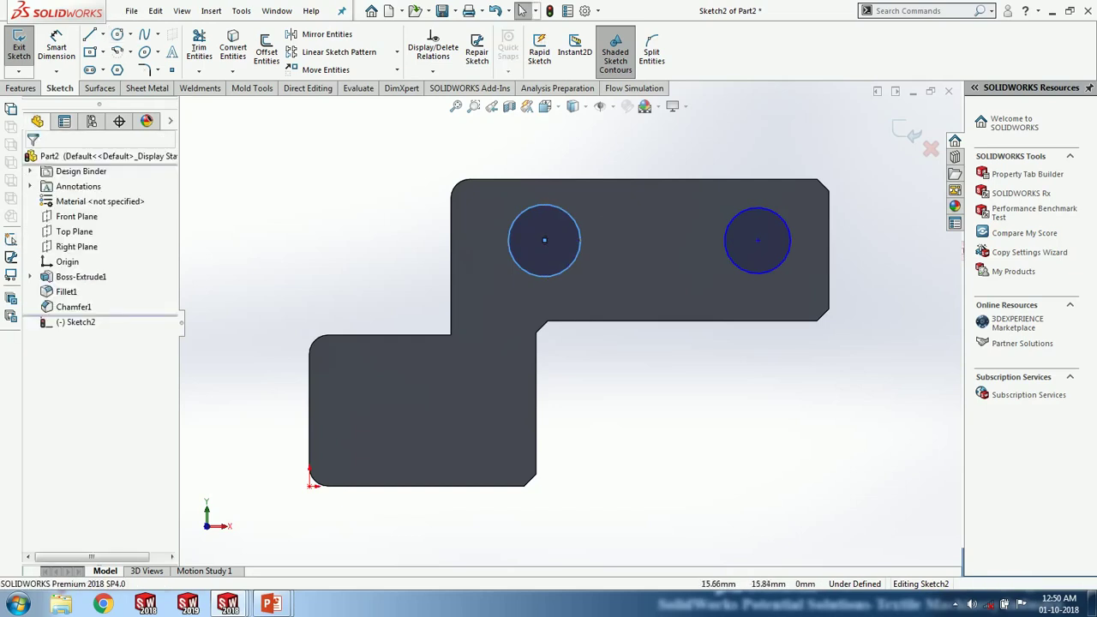
- Add an Equal relation between the two circles on the arm
{"action": "left_click", "coordinate": [758, 241], "text": "ctrl"}
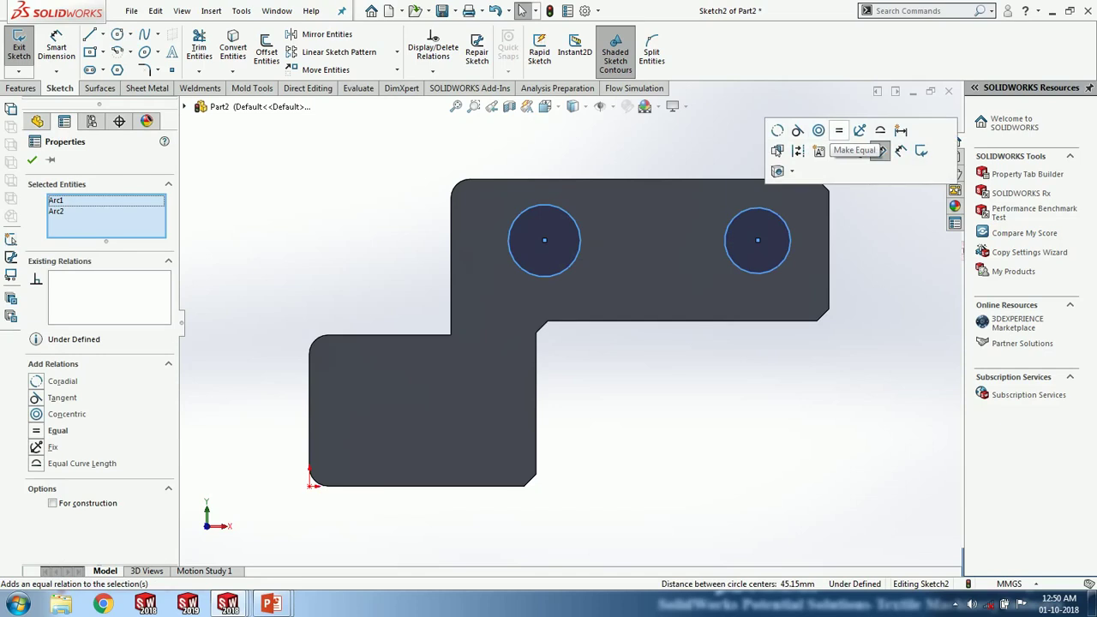
{"action": "left_click", "coordinate": [840, 130]}
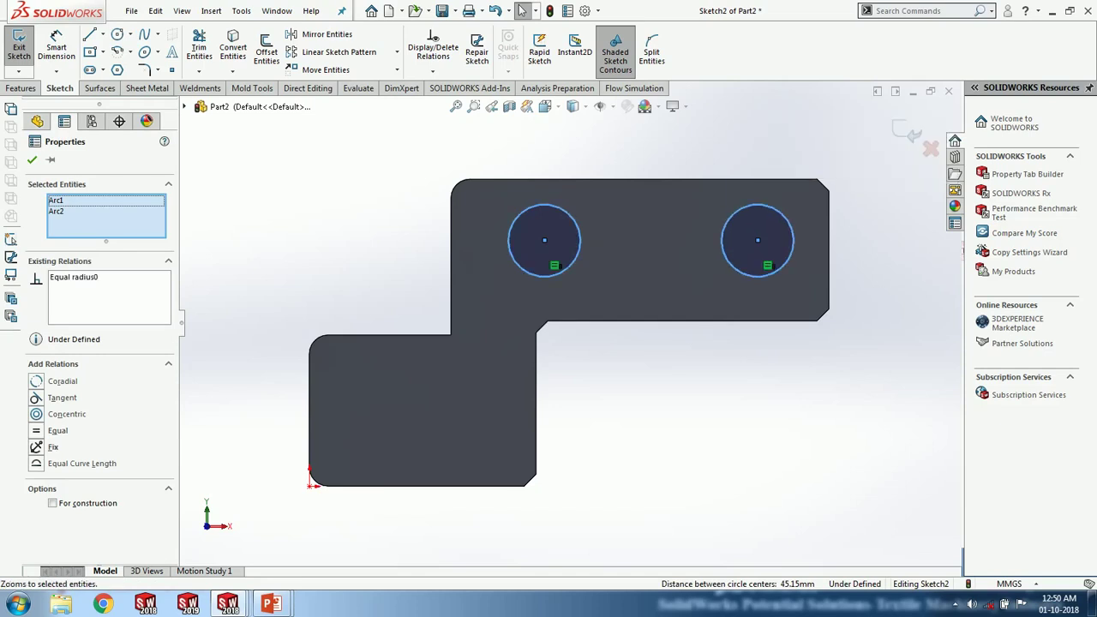
{"action": "left_click", "coordinate": [32, 159]}
- Dimension the circle nearer the step at 16 mm diameter
{"action": "right_click", "coordinate": [185, 192]}
{"action": "right_click_drag", "start_coordinate": [381, 207], "coordinate": [381, 141]}
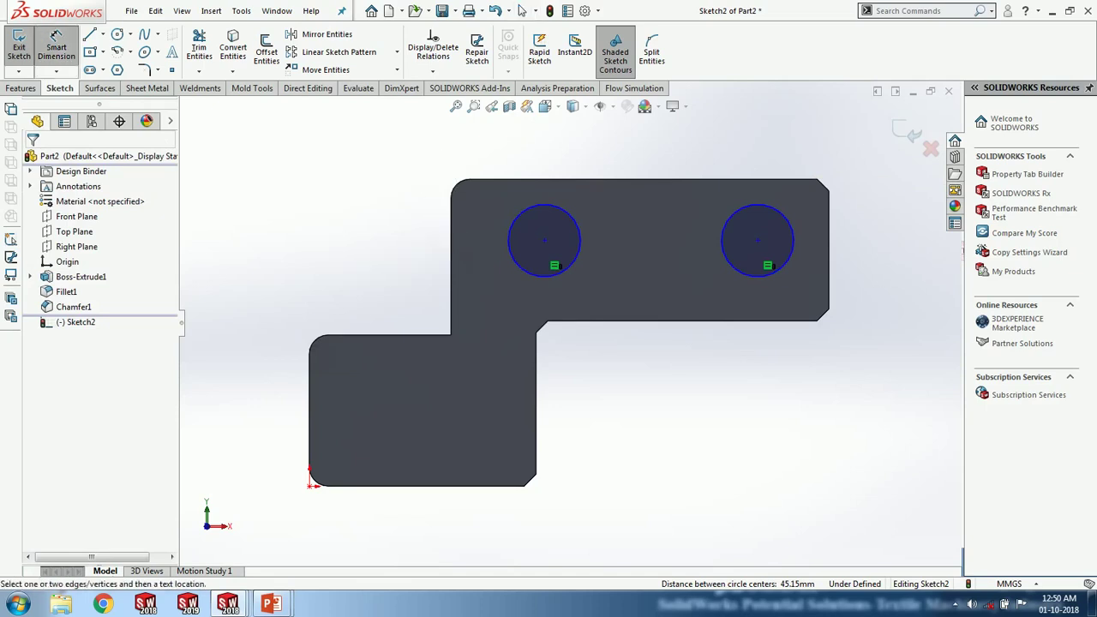
{"action": "left_click", "coordinate": [580, 253]}
{"action": "left_click", "coordinate": [511, 225]}
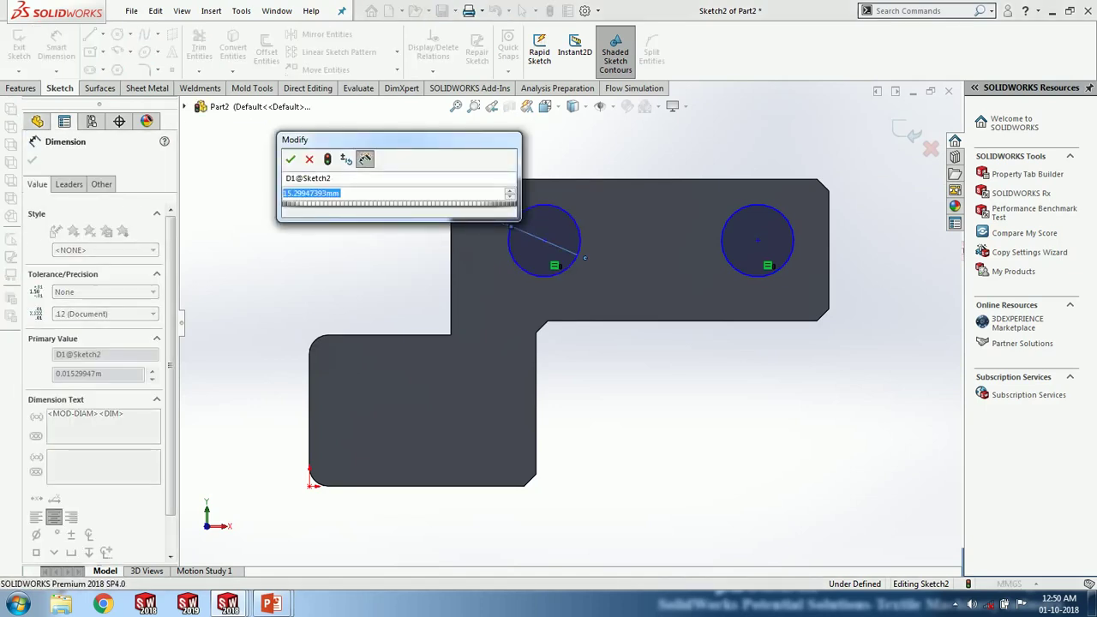
{"action": "type", "text": "16"}
{"action": "key", "text": "Return"}
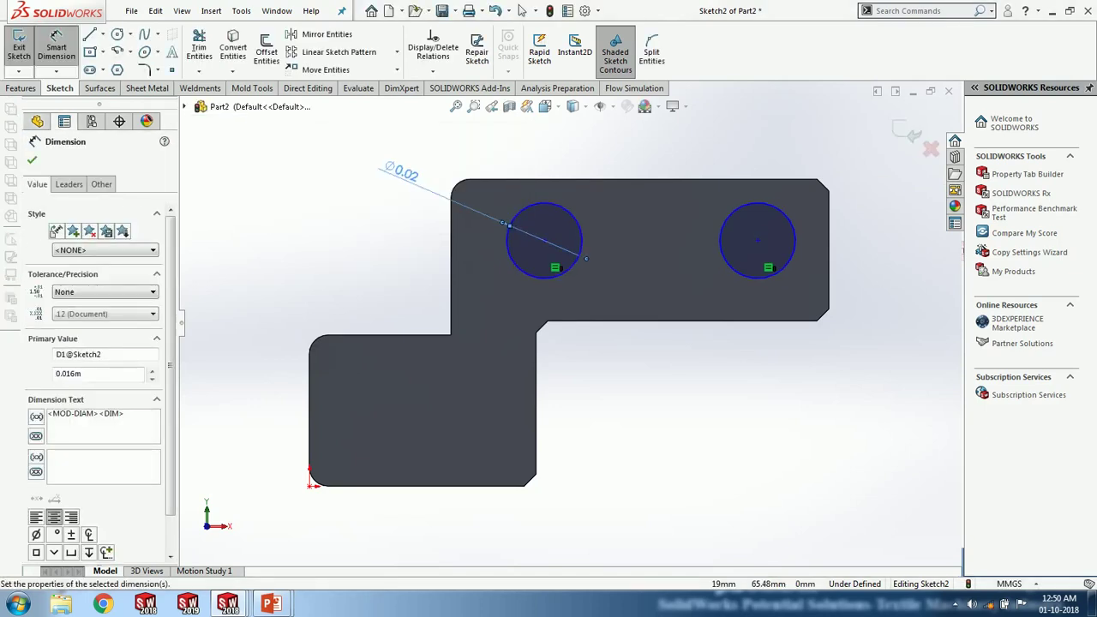
- Dimension the horizontal distance between the two circle centres at 50 mm
{"action": "left_click", "coordinate": [544, 240]}
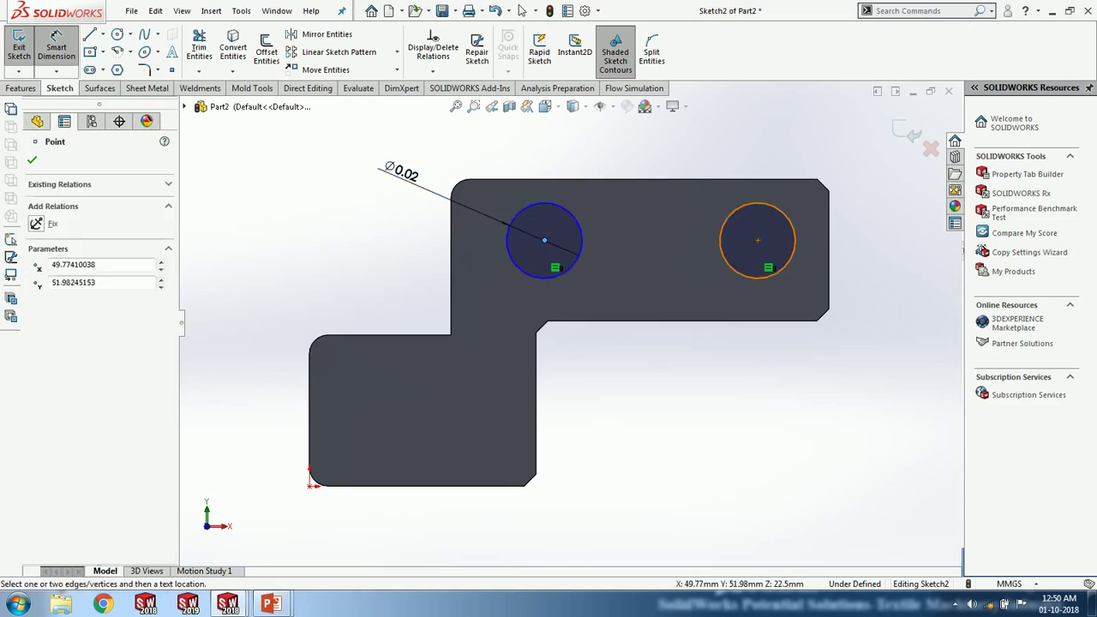
{"action": "left_click", "coordinate": [757, 240]}
{"action": "left_click", "coordinate": [684, 377]}
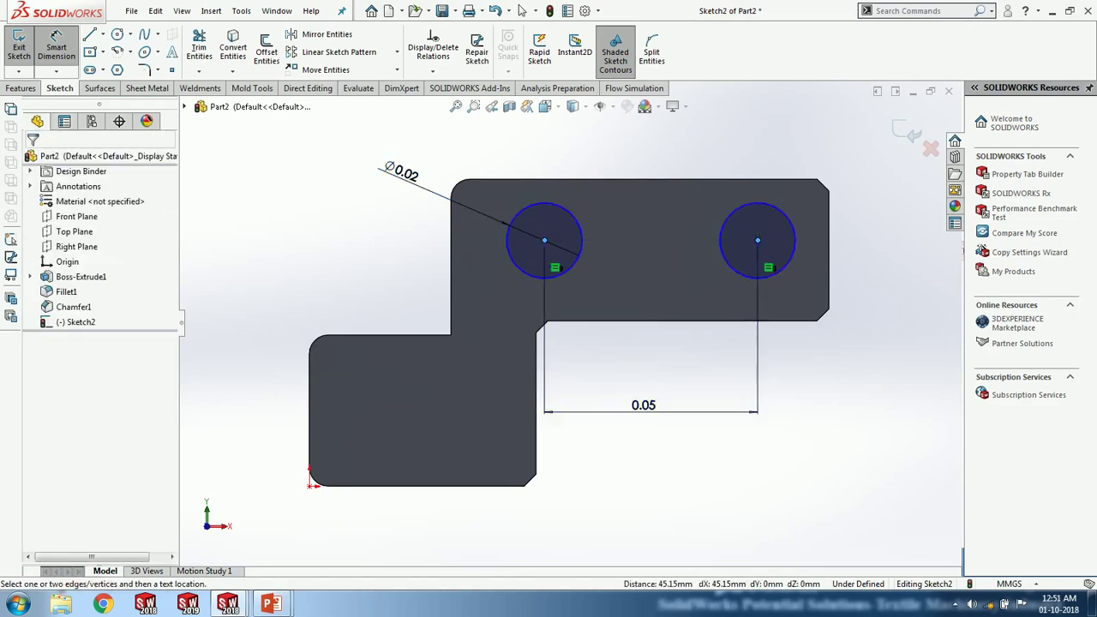
{"action": "type", "text": "50"}
{"action": "key", "text": "Return"}
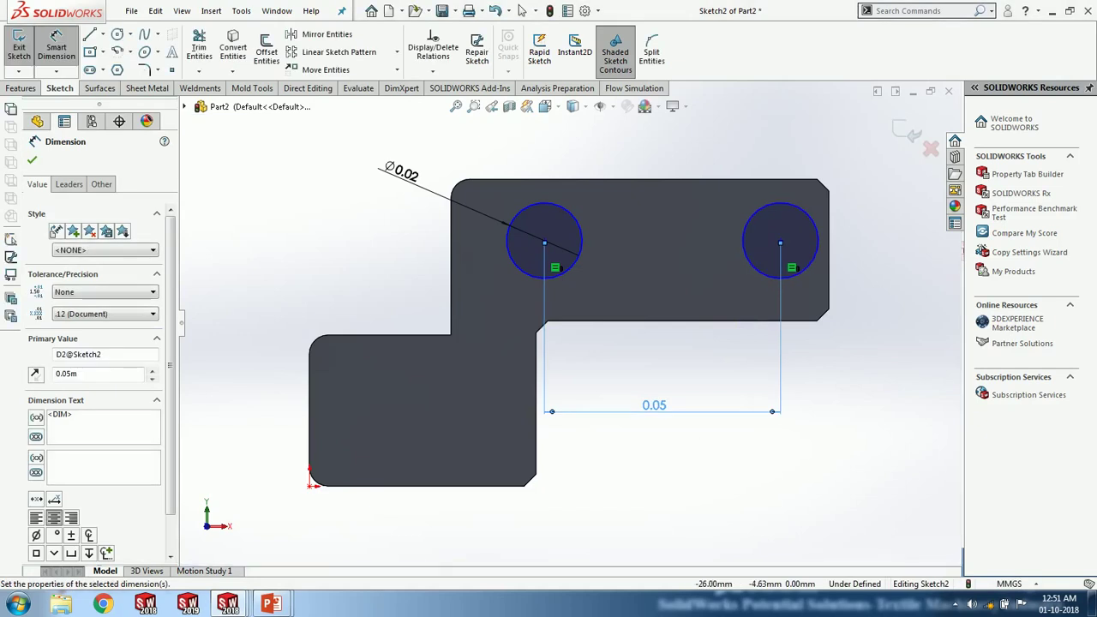
{"action": "key", "text": "Escape"}
{"action": "left_click", "coordinate": [544, 241]}
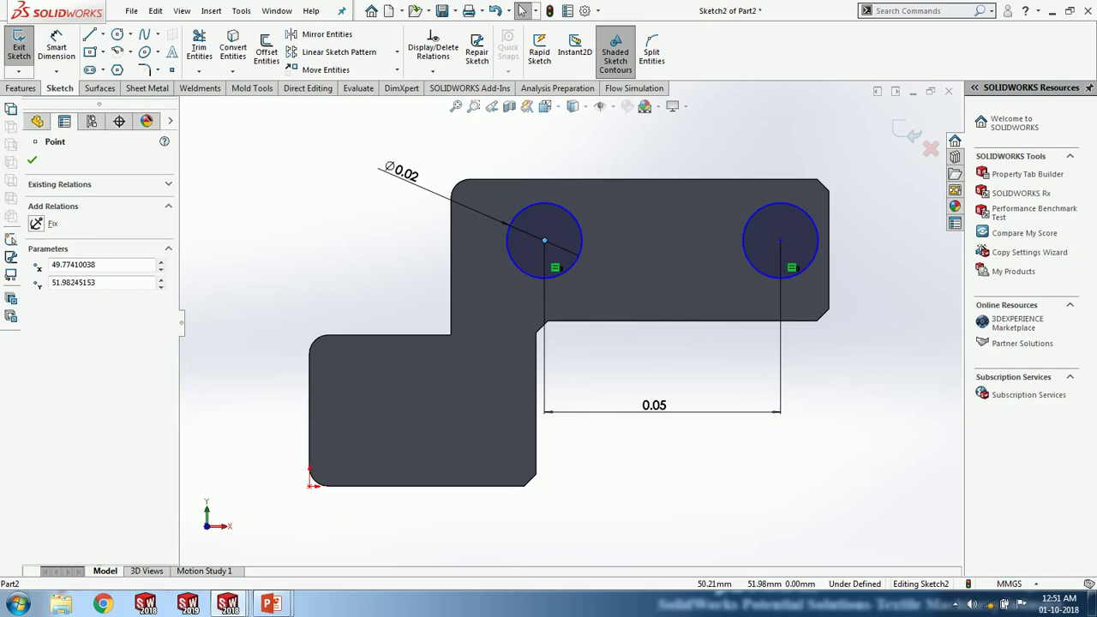
{"action": "left_click", "coordinate": [72, 264]}
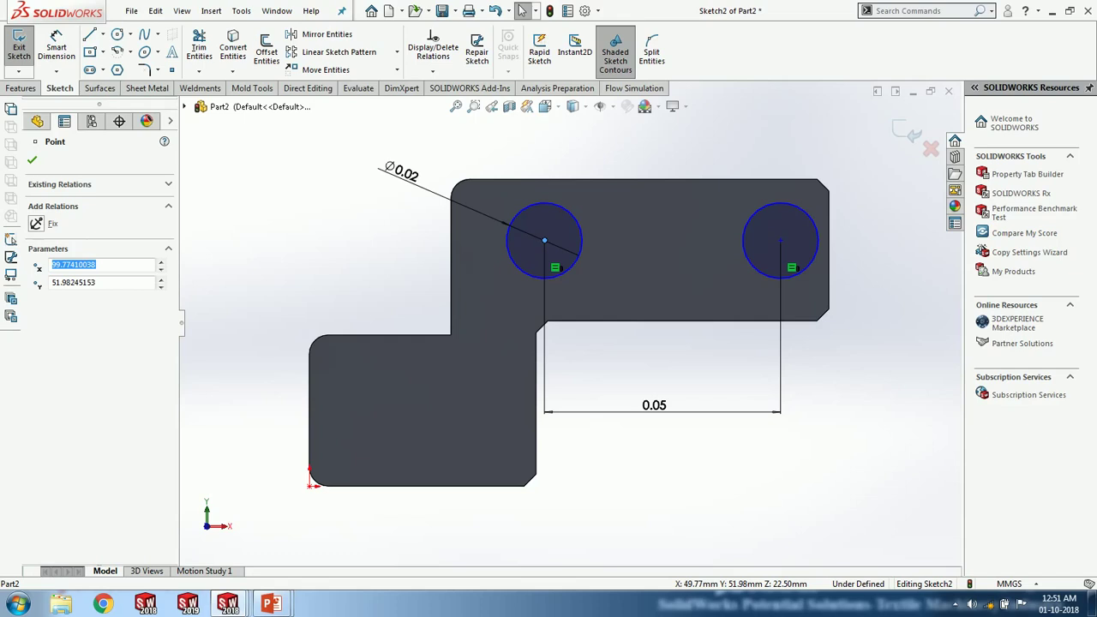
{"action": "key", "text": "Escape"}
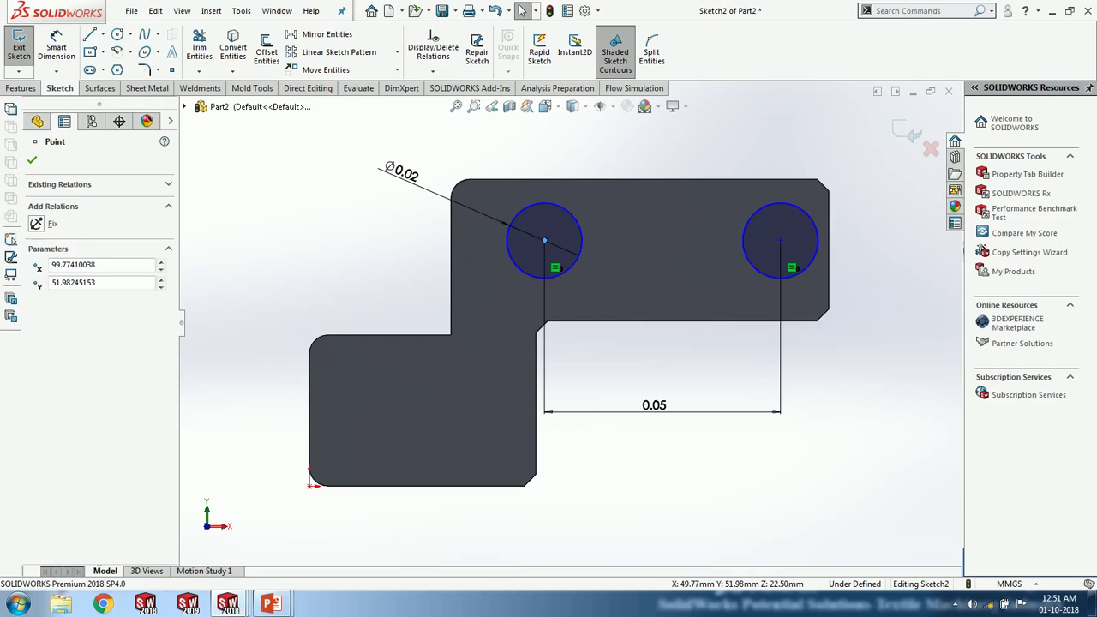
{"action": "left_click", "coordinate": [780, 241], "text": "ctrl"}
{"action": "key", "text": "Escape"}
- Cut-extrude the two circles through the arm with a Blind depth of 45 mm
{"action": "mouse_move", "coordinate": [730, 275]}
{"action": "middle_mouse_down"}
{"action": "mouse_move", "coordinate": [673, 276]}
{"action": "mouse_move", "coordinate": [615, 317]}
{"action": "middle_mouse_up"}
{"action": "left_click", "coordinate": [20, 88]}
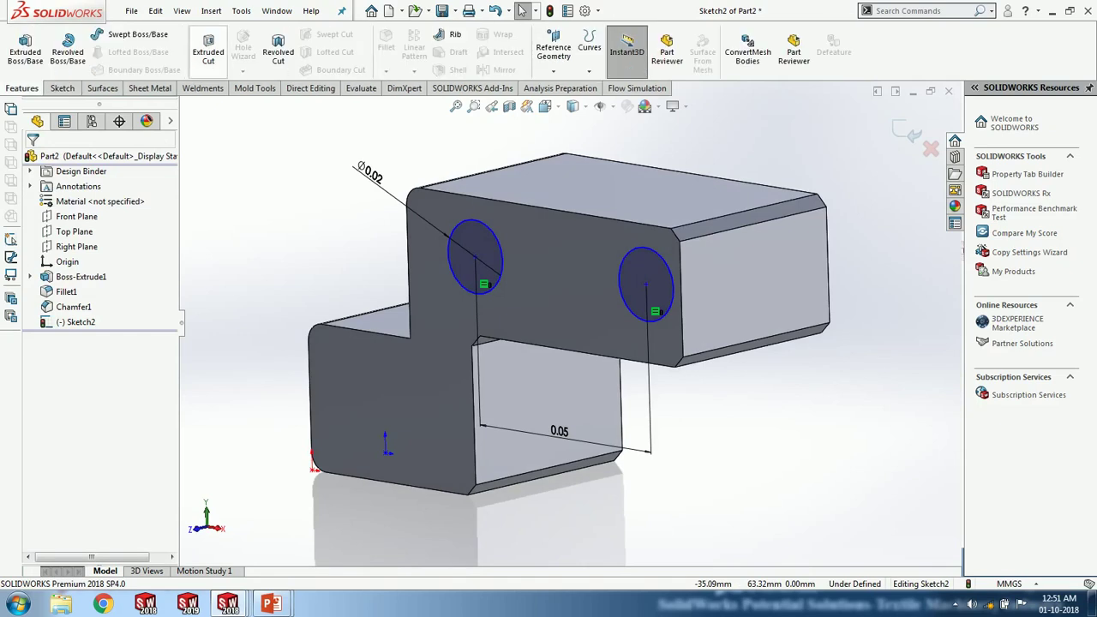
{"action": "left_click", "coordinate": [208, 52]}
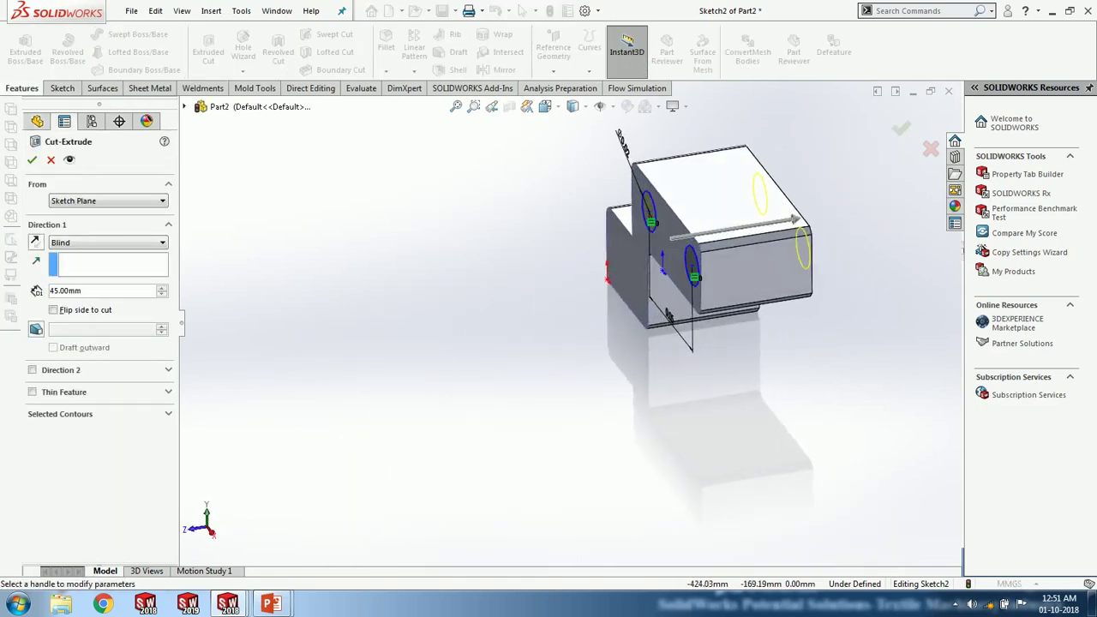
{"action": "left_click", "coordinate": [32, 159]}
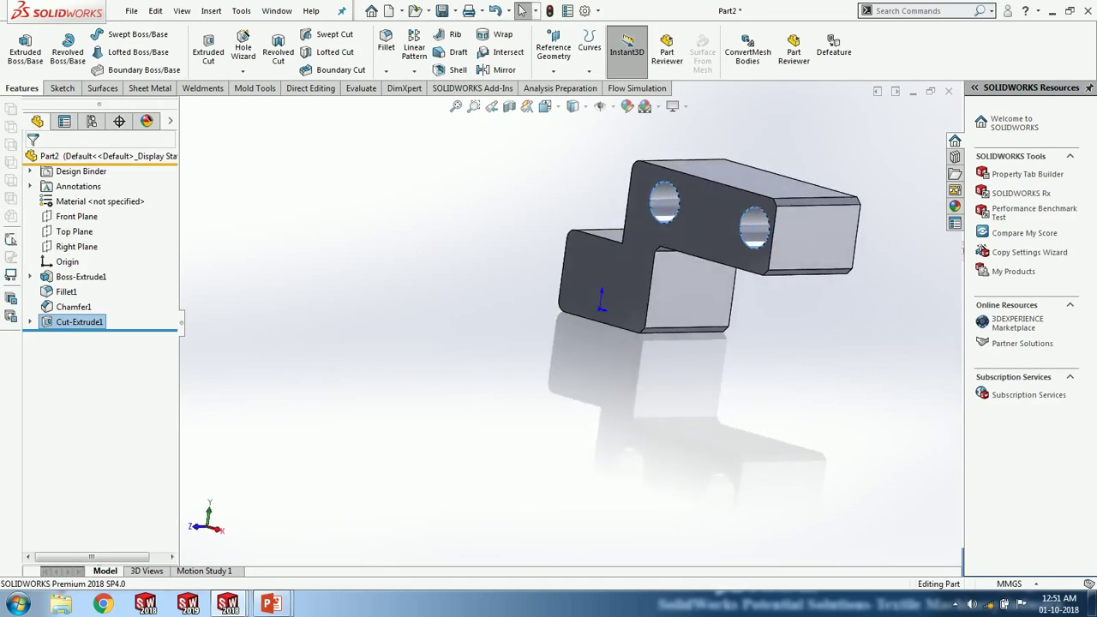
{"action": "left_click", "coordinate": [480, 377]}
- Specify a Hole Wizard tapered pipe tap hole with the ANSI Inch standard and size 1/2
{"action": "middle_click_drag", "start_coordinate": [480, 377], "coordinate": [582, 367]}
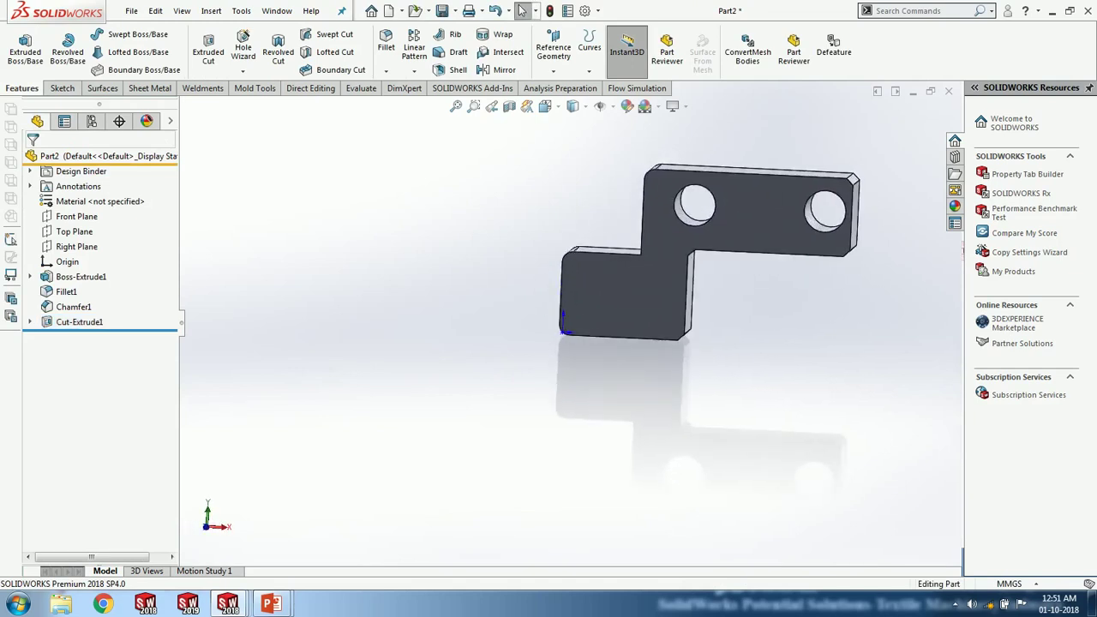
{"action": "scroll", "coordinate": [756, 256], "scroll_direction": "down", "scroll_amount": 2}
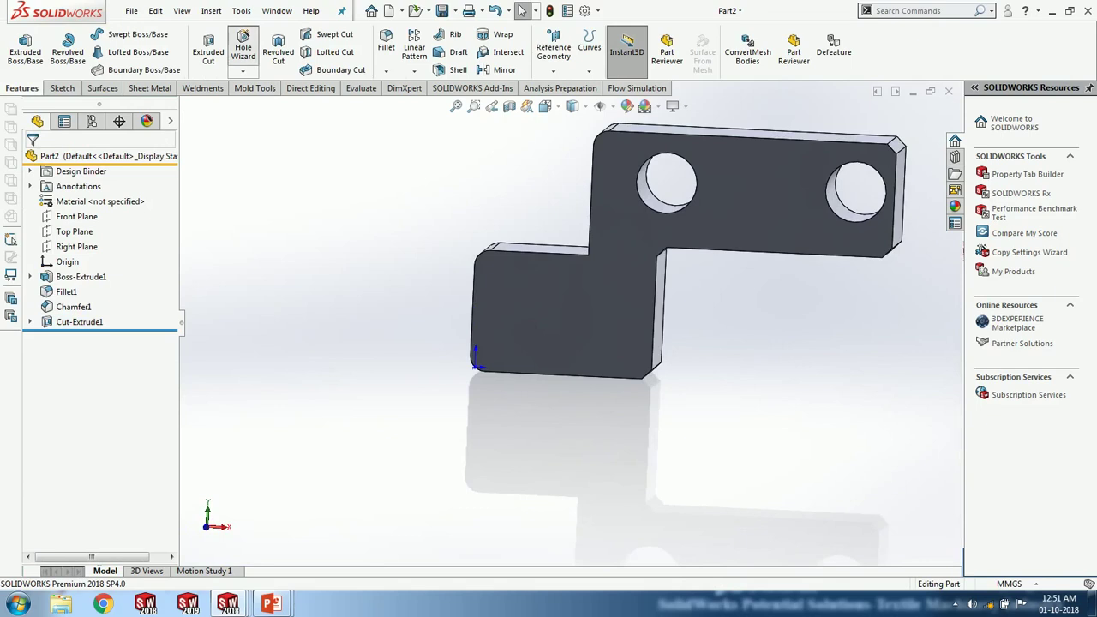
{"action": "left_click", "coordinate": [243, 47]}
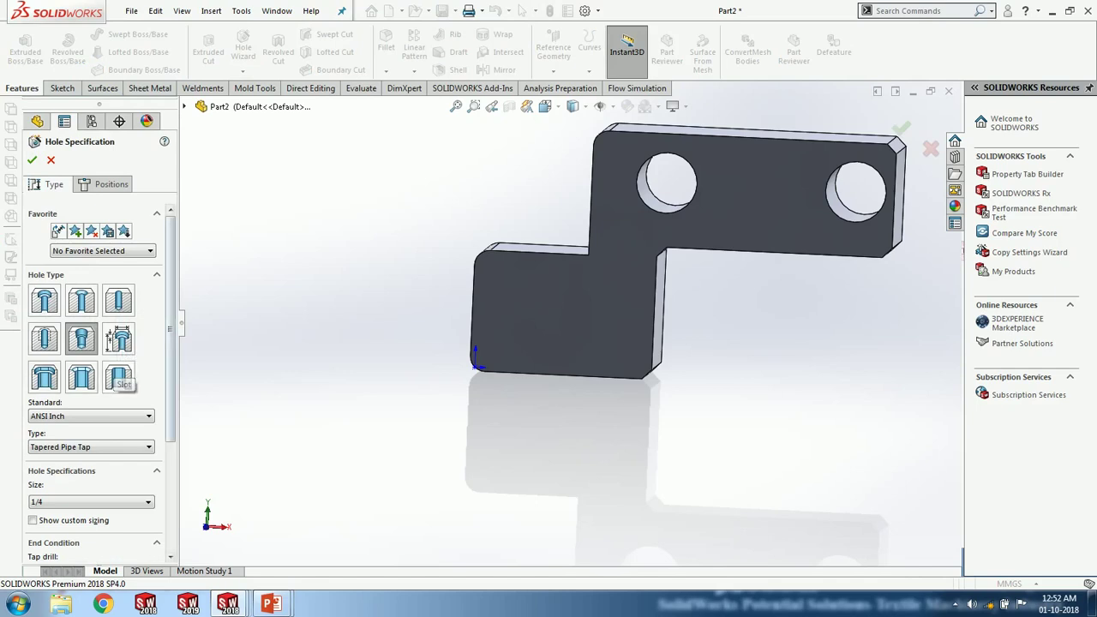
{"action": "left_click_drag", "start_coordinate": [170, 329], "coordinate": [171, 377]}
{"action": "left_click", "coordinate": [147, 340]}
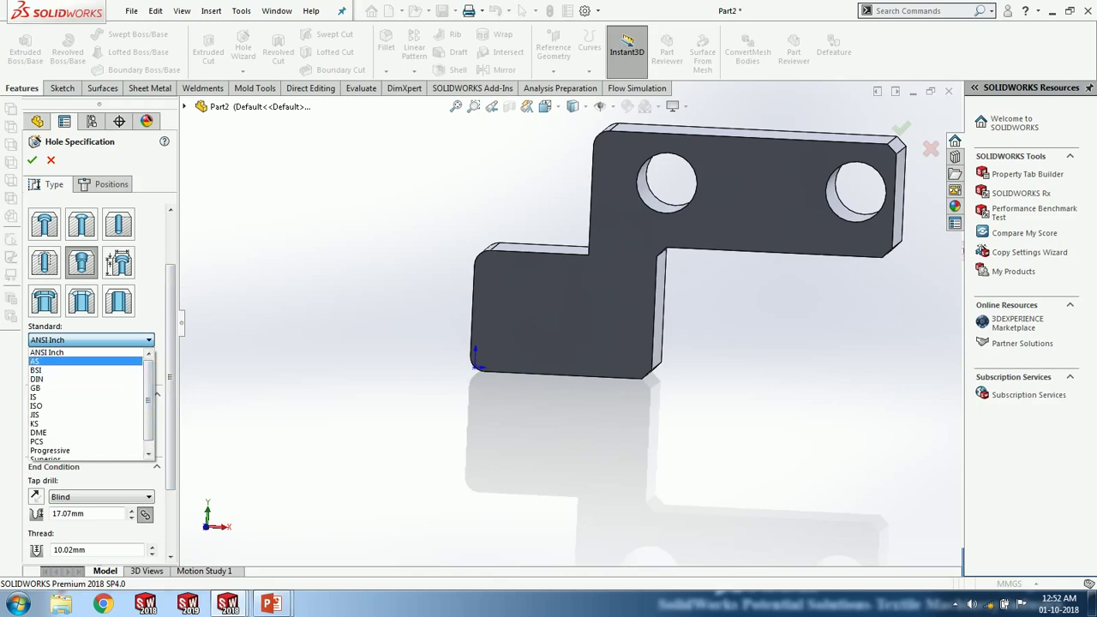
{"action": "left_click", "coordinate": [60, 352]}
{"action": "left_click_drag", "start_coordinate": [170, 377], "coordinate": [170, 392]}
{"action": "left_click", "coordinate": [149, 402]}
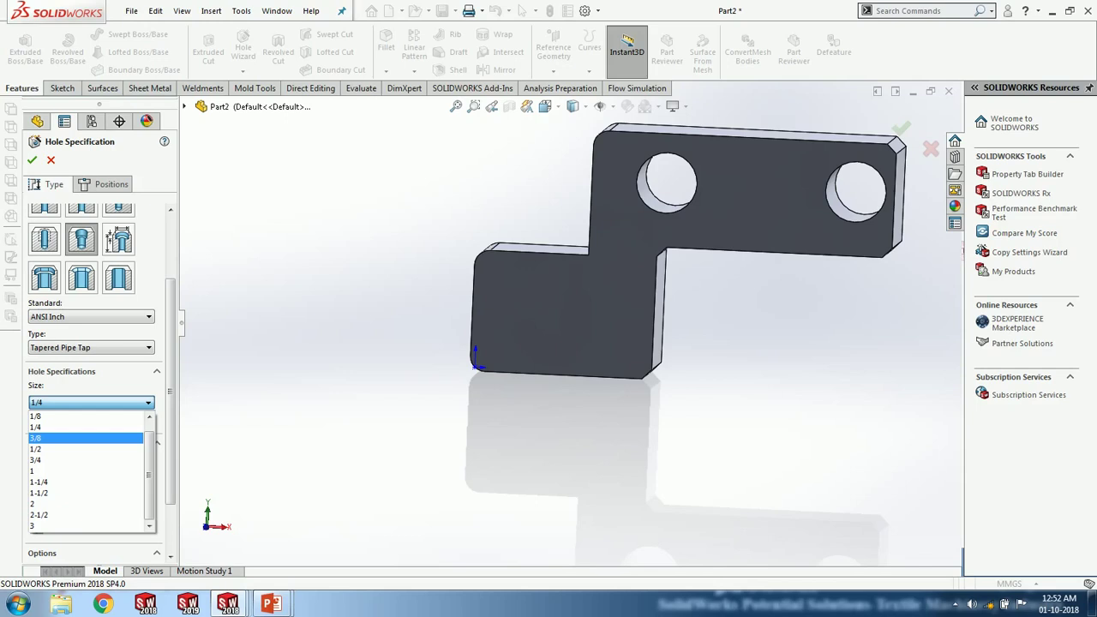
{"action": "left_click", "coordinate": [85, 450]}
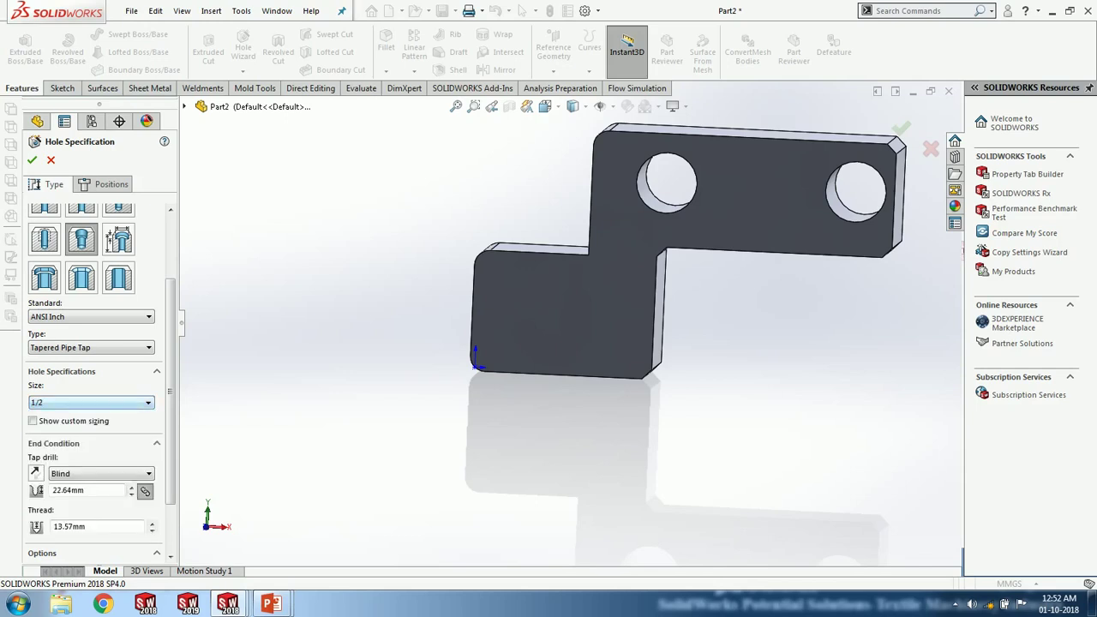
- Place the tapped hole on the front face of the lower block, midway up and slightly towards its outer side
{"action": "scroll", "coordinate": [90, 343], "scroll_direction": "up", "scroll_amount": 5}
{"action": "left_click", "coordinate": [112, 185]}
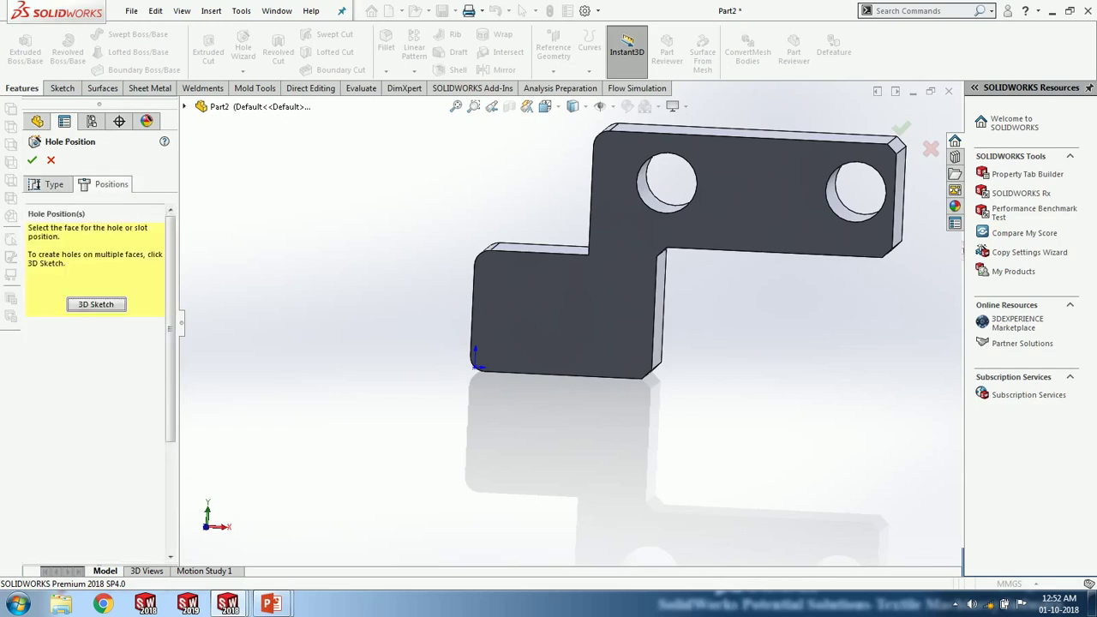
{"action": "left_click", "coordinate": [524, 322]}
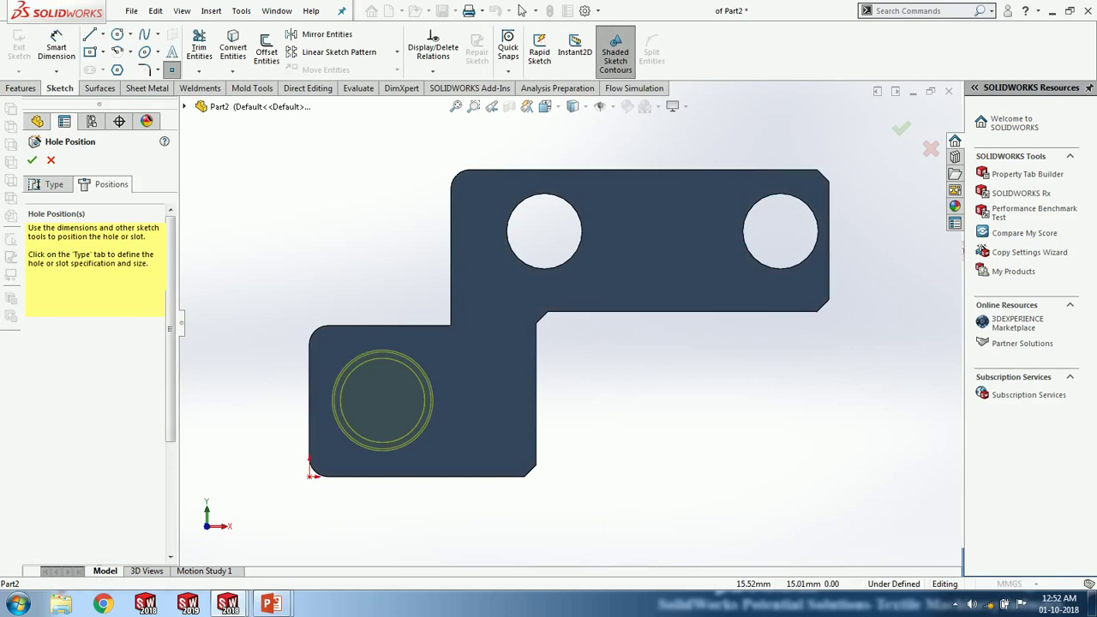
{"action": "left_click", "coordinate": [401, 399]}
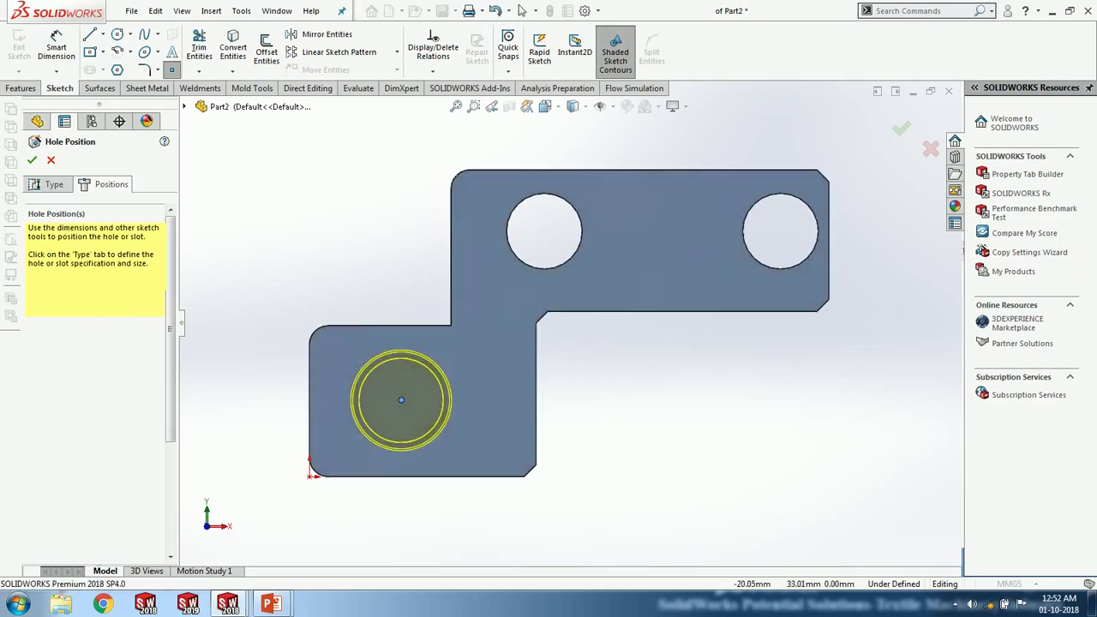
- Change the tapered pipe tap hole size to 1/16
{"action": "left_click", "coordinate": [54, 184]}
{"action": "scroll", "coordinate": [91, 386], "scroll_direction": "down", "scroll_amount": 4}
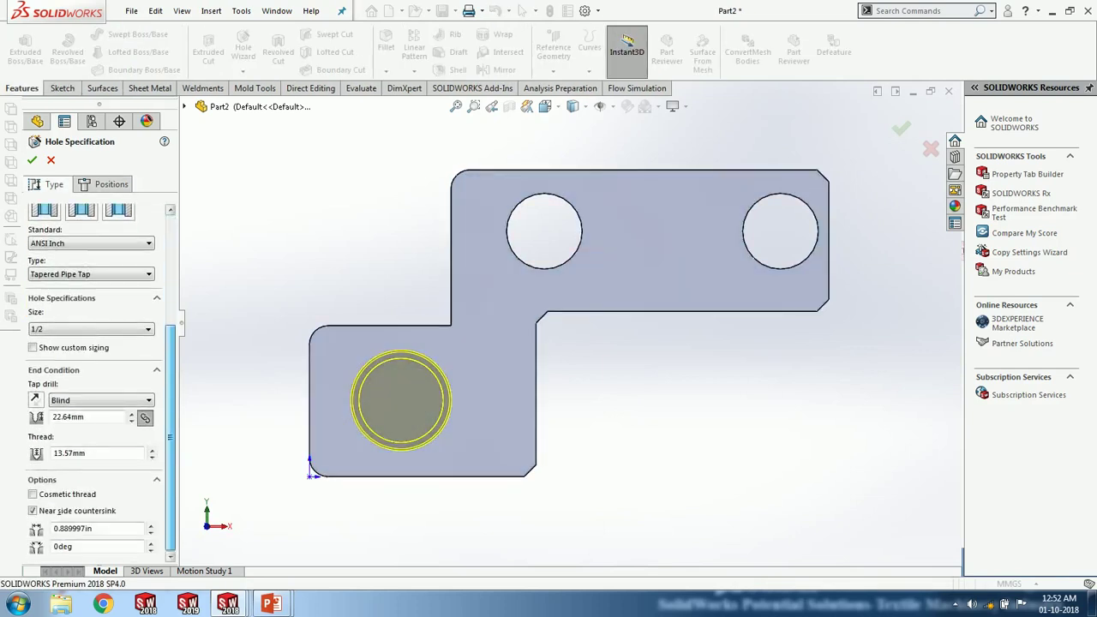
{"action": "left_click", "coordinate": [91, 330]}
{"action": "key", "text": "Up"}
{"action": "key", "text": "Up"}
{"action": "key", "text": "Up"}
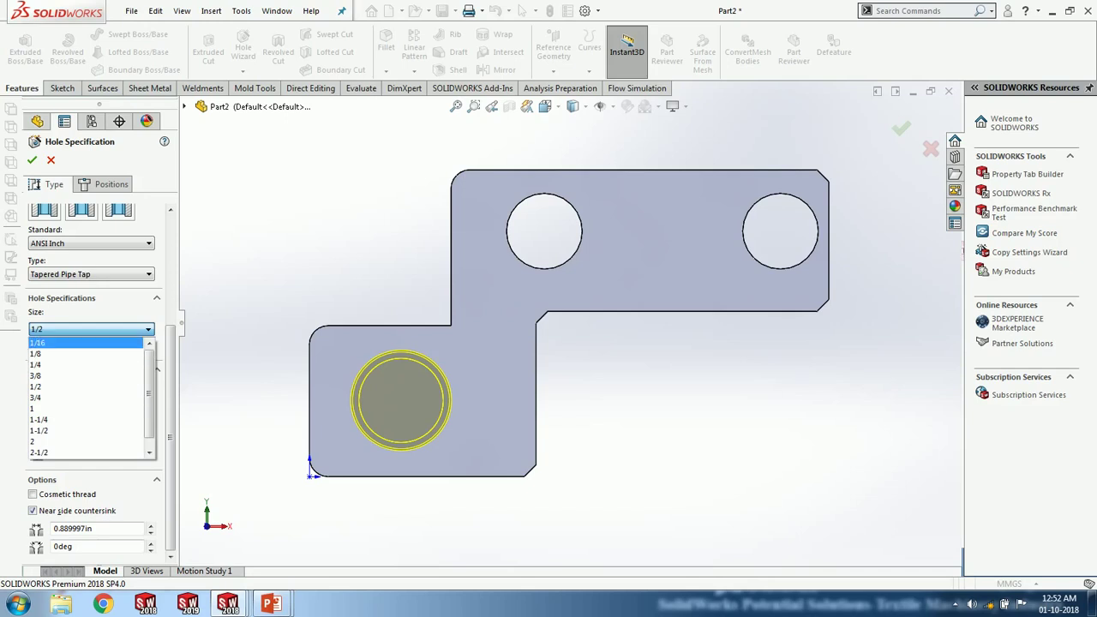
{"action": "key", "text": "Return"}
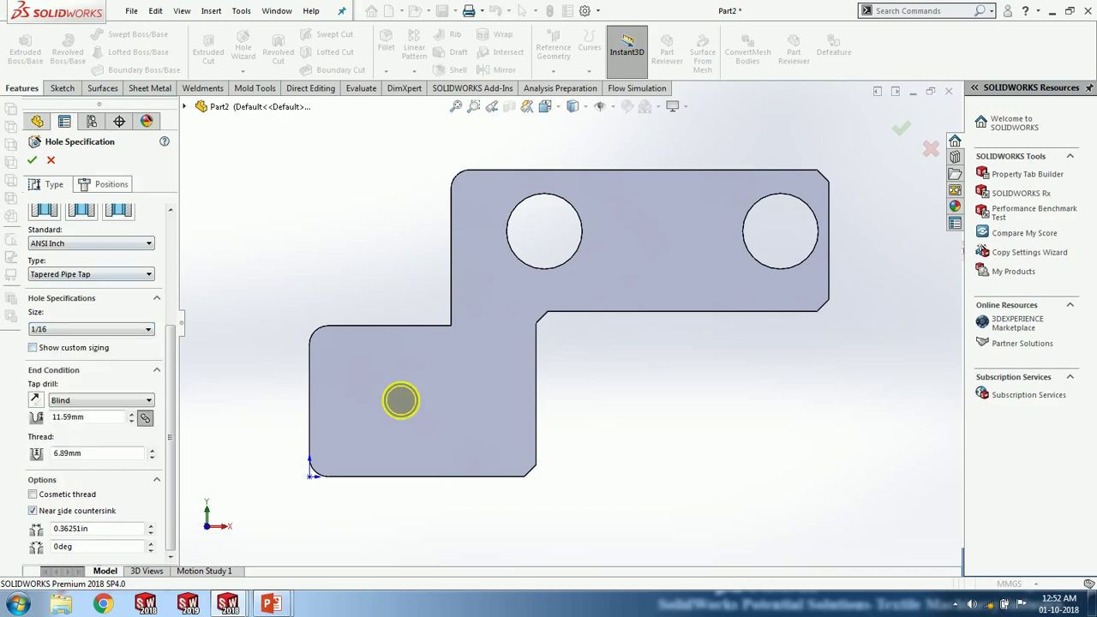
- Add two more tapped holes level with the first, one on each side, and finish the Hole Wizard feature
{"action": "left_click", "coordinate": [111, 185]}
{"action": "left_click", "coordinate": [478, 400]}
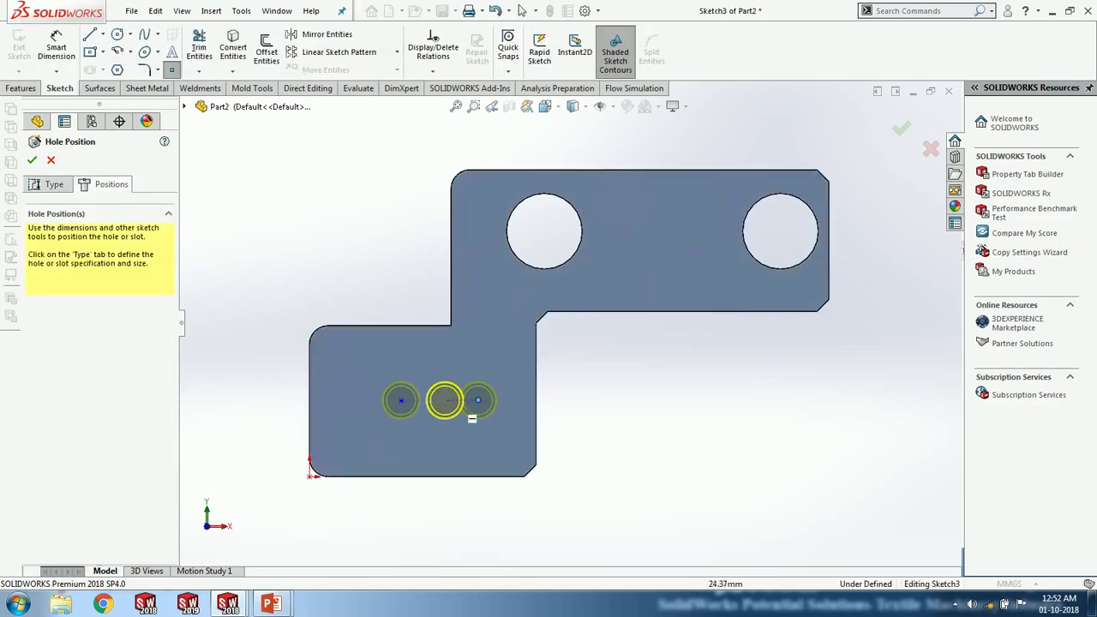
{"action": "left_click", "coordinate": [343, 400]}
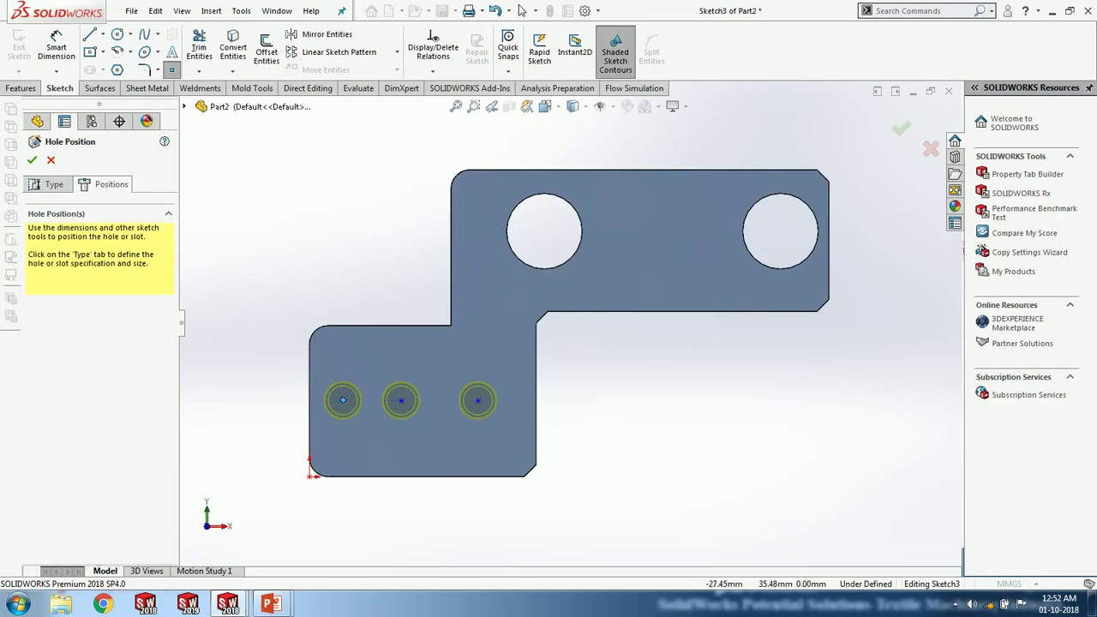
{"action": "left_click", "coordinate": [31, 160]}
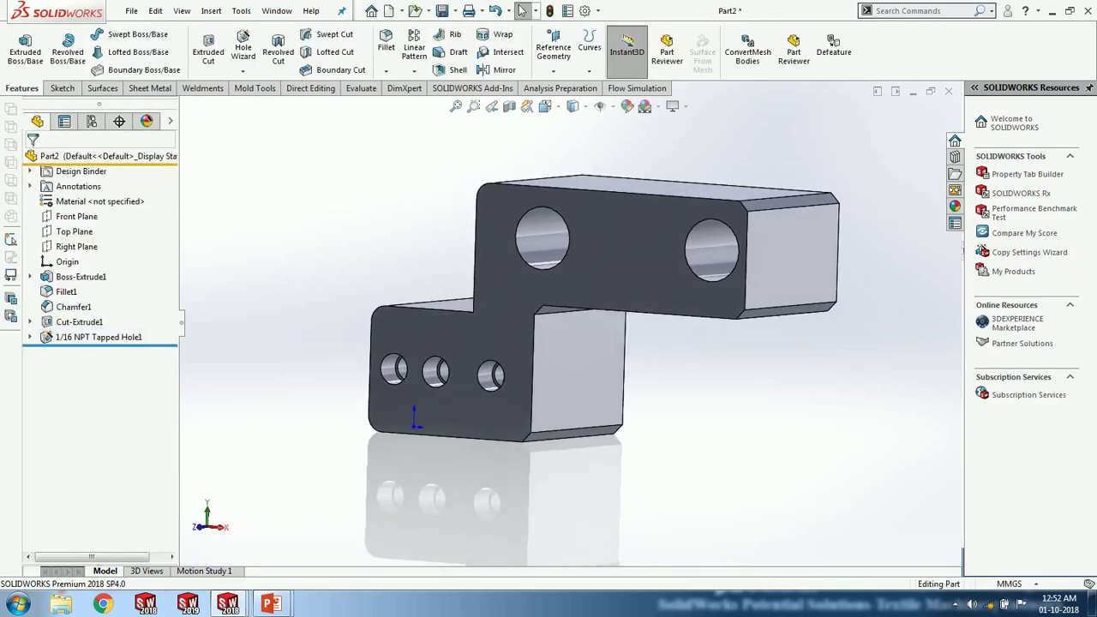
- Apply the AISI 1020 steel material to the part
{"action": "middle_click_drag", "start_coordinate": [592, 343], "coordinate": [569, 353]}
{"action": "scroll", "coordinate": [567, 330], "scroll_direction": "up", "scroll_amount": 3}
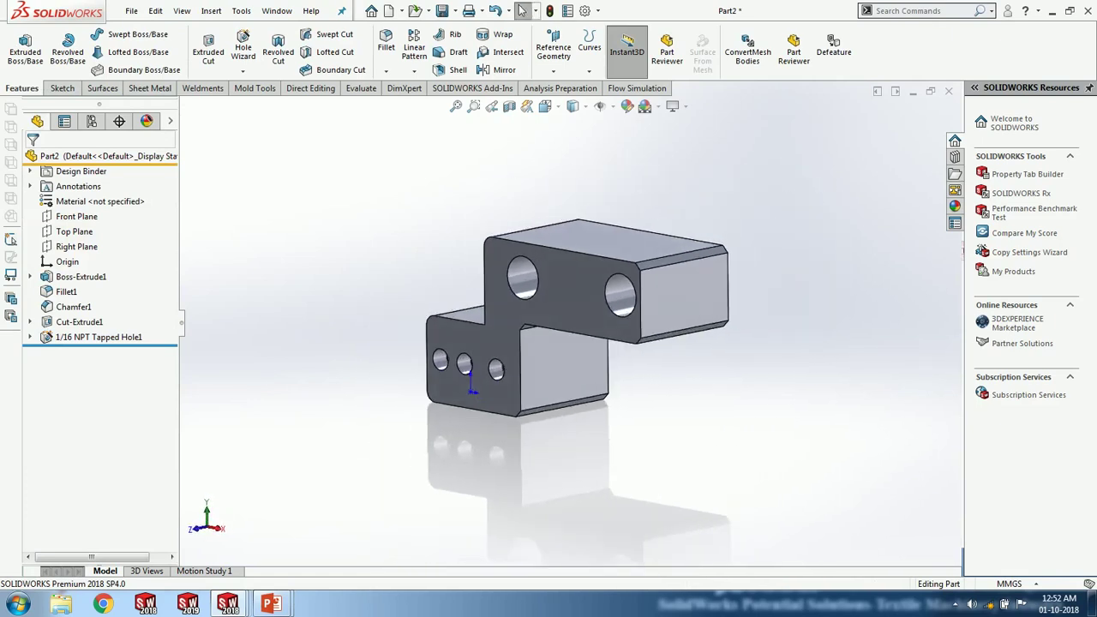
{"action": "right_click", "coordinate": [70, 201]}
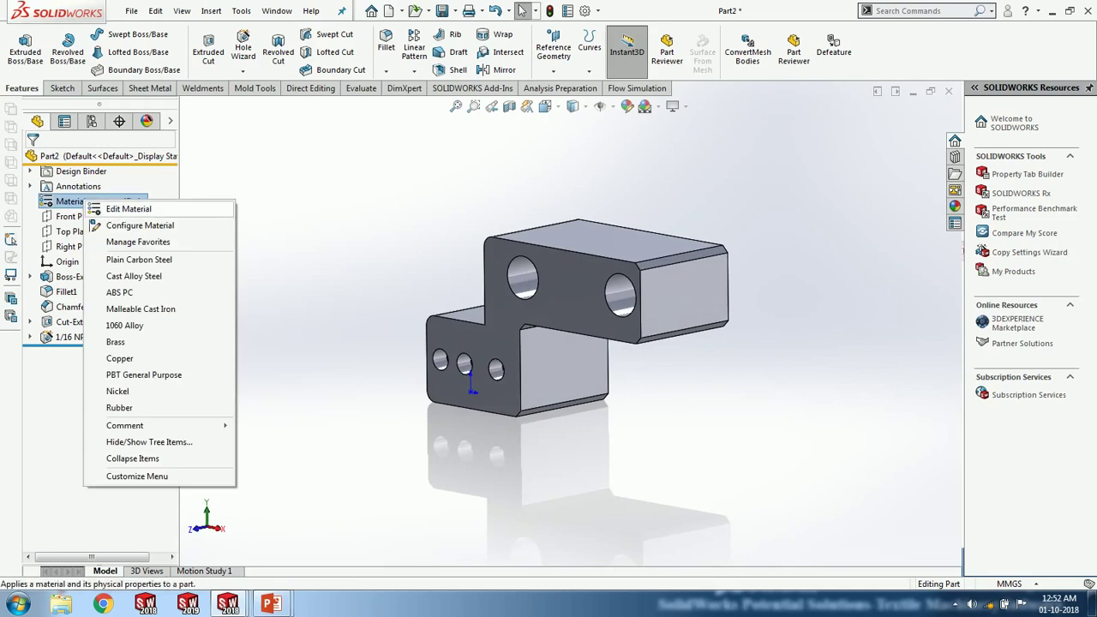
{"action": "left_click", "coordinate": [128, 209]}
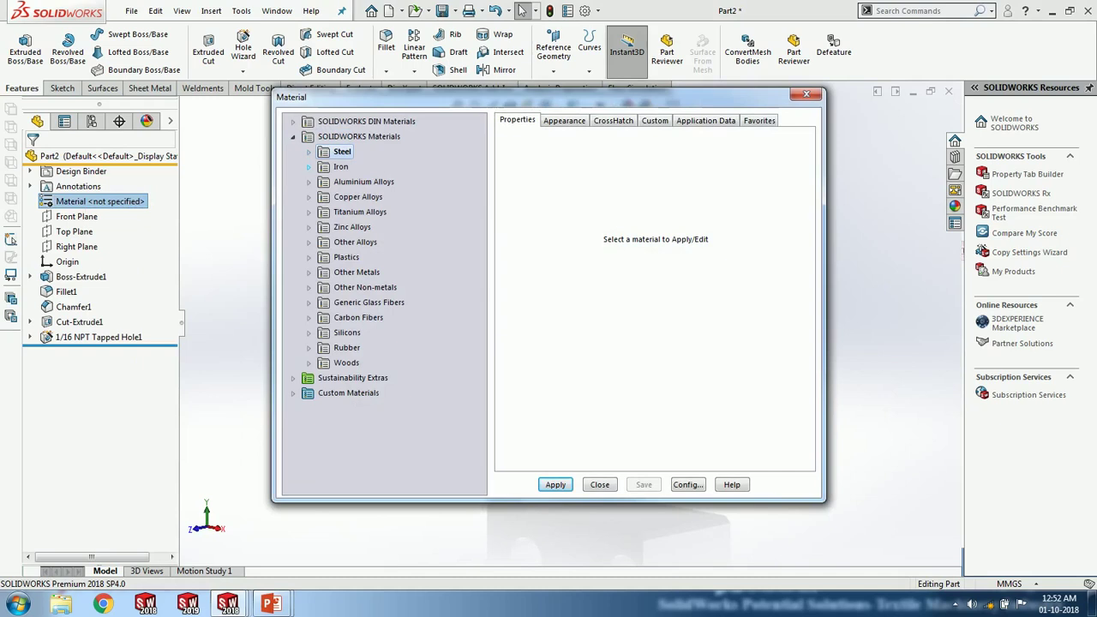
{"action": "left_click", "coordinate": [310, 152]}
{"action": "left_click", "coordinate": [366, 211]}
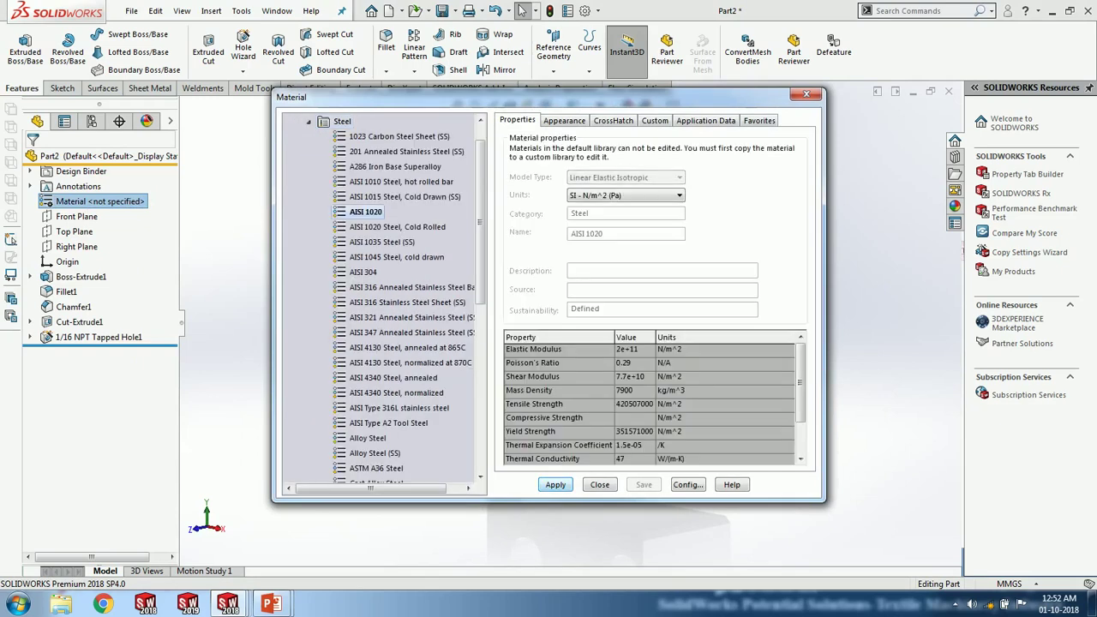
{"action": "left_click", "coordinate": [555, 485]}
{"action": "left_click", "coordinate": [600, 485]}
- Evaluate the part's mass properties, examine the mass value, and close the report
{"action": "middle_click_drag", "start_coordinate": [558, 412], "coordinate": [537, 430]}
{"action": "left_click", "coordinate": [361, 88]}
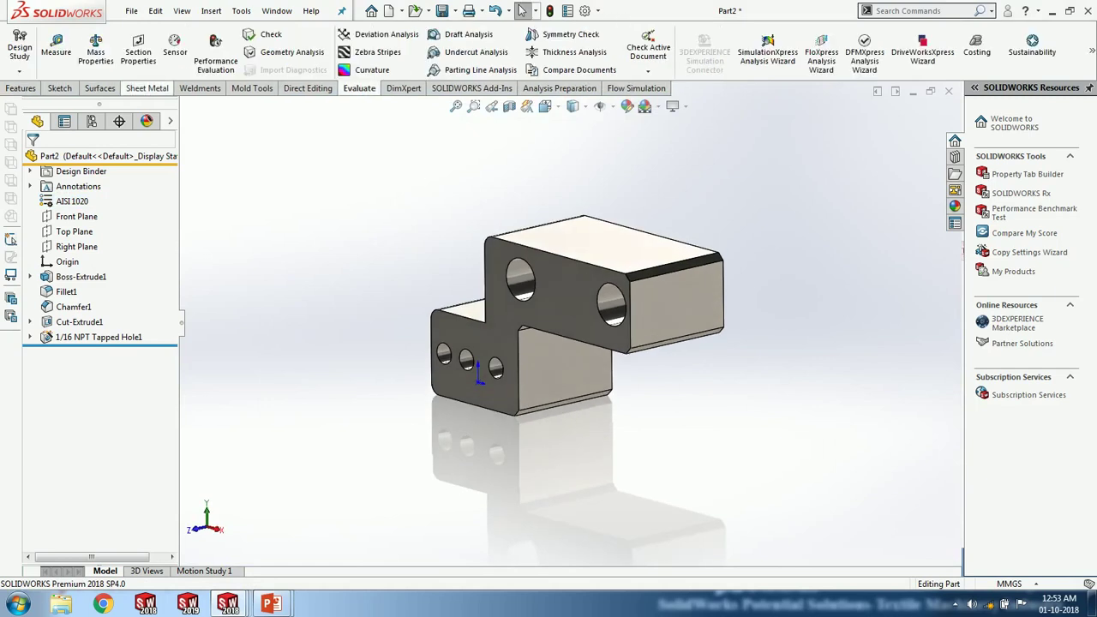
{"action": "left_click", "coordinate": [95, 47]}
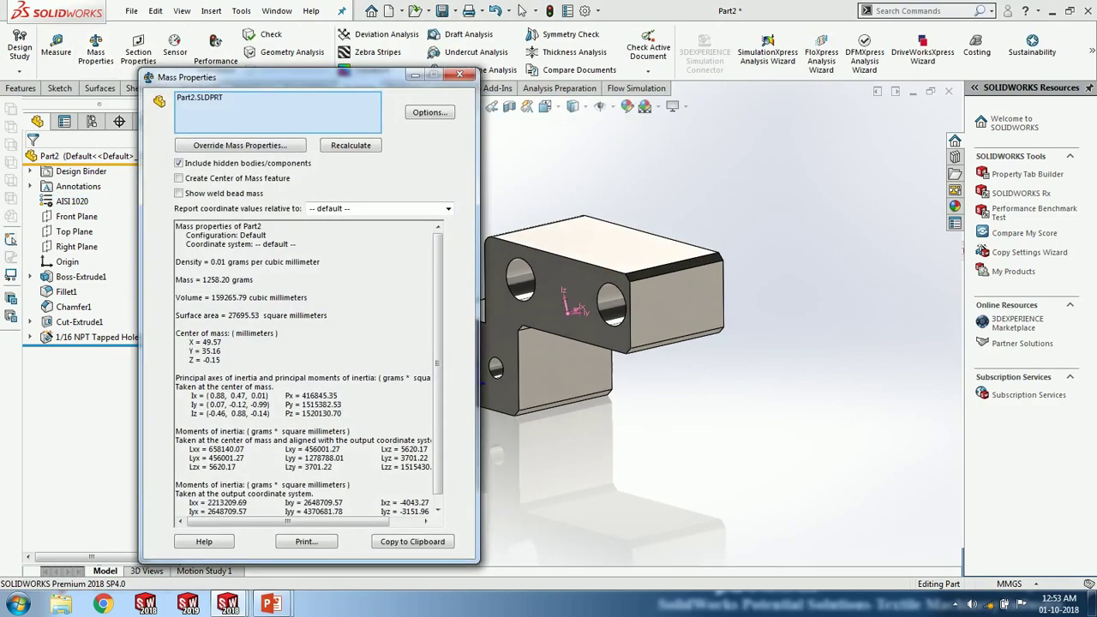
{"action": "left_click_drag", "start_coordinate": [255, 279], "coordinate": [175, 280]}
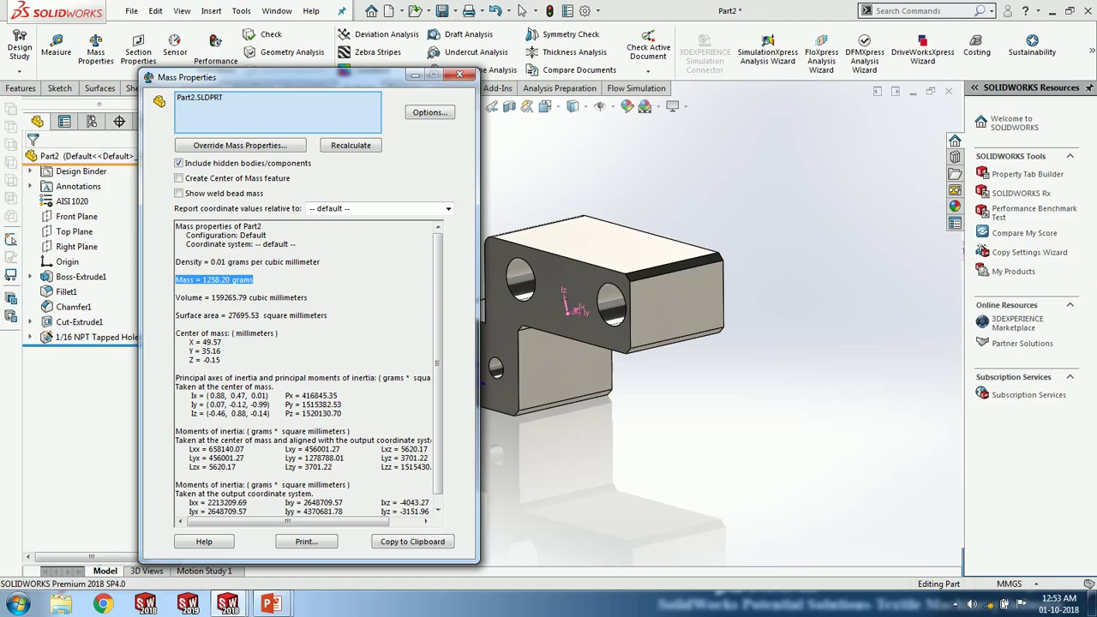
{"action": "left_click", "coordinate": [460, 76]}
- Save the part to the Desktop as Part2
{"action": "middle_click_drag", "start_coordinate": [549, 343], "coordinate": [549, 283]}
{"action": "key", "text": "ctrl+7"}
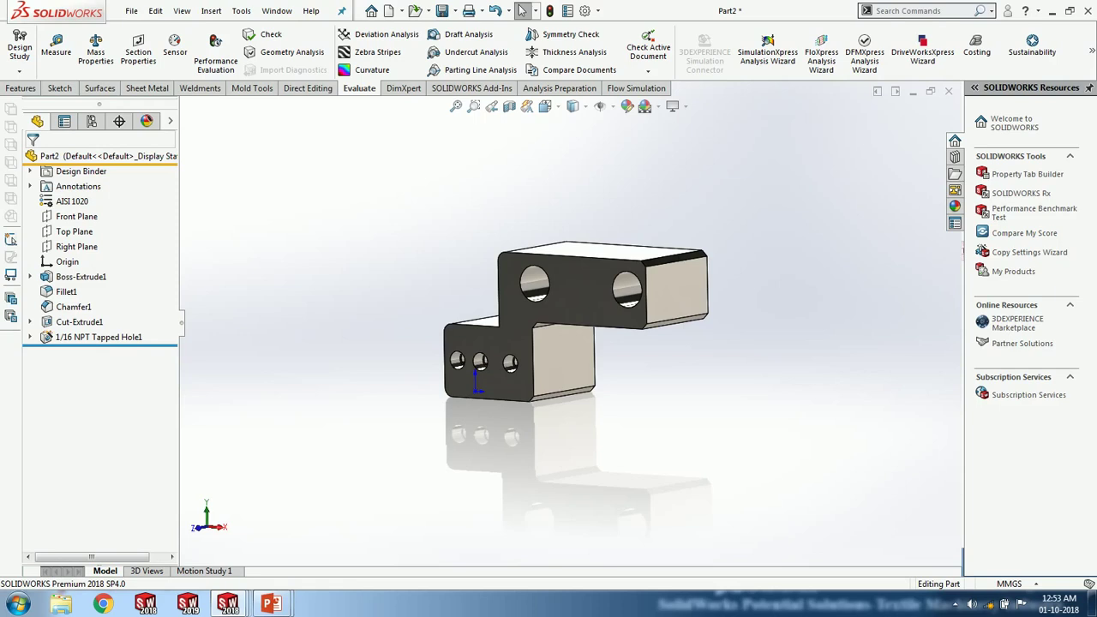
{"action": "mouse_move", "coordinate": [549, 334]}
{"action": "middle_mouse_down"}
{"action": "mouse_move", "coordinate": [553, 266]}
{"action": "mouse_move", "coordinate": [550, 351]}
{"action": "middle_mouse_up"}
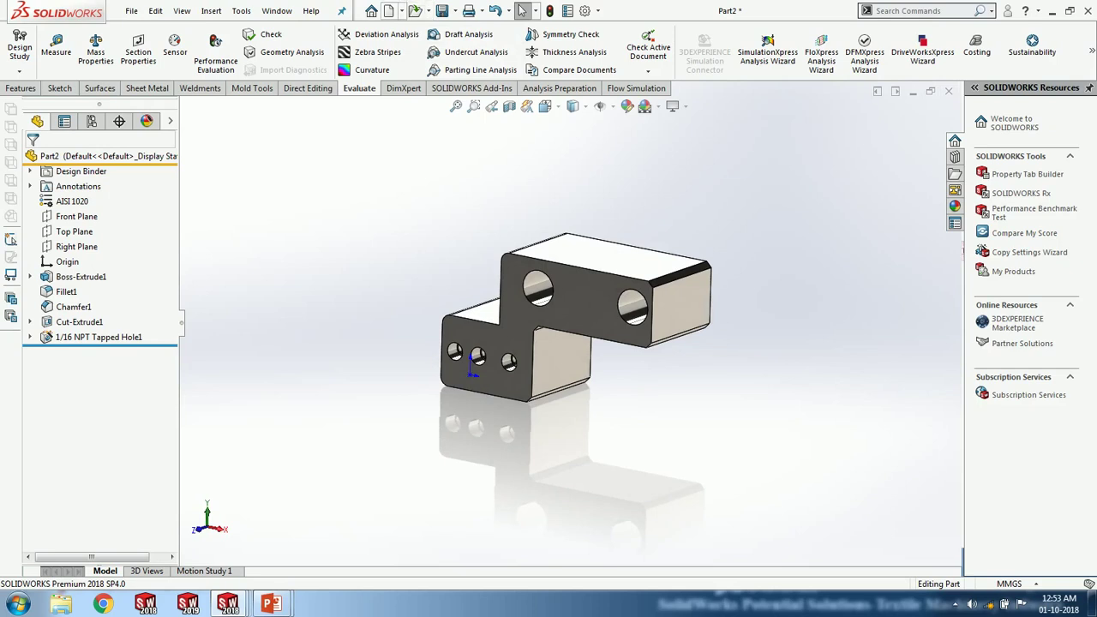
{"action": "left_click", "coordinate": [456, 11]}
{"action": "left_click", "coordinate": [470, 44]}
{"action": "key", "text": "ctrl+s"}
{"action": "left_click", "coordinate": [206, 331]}
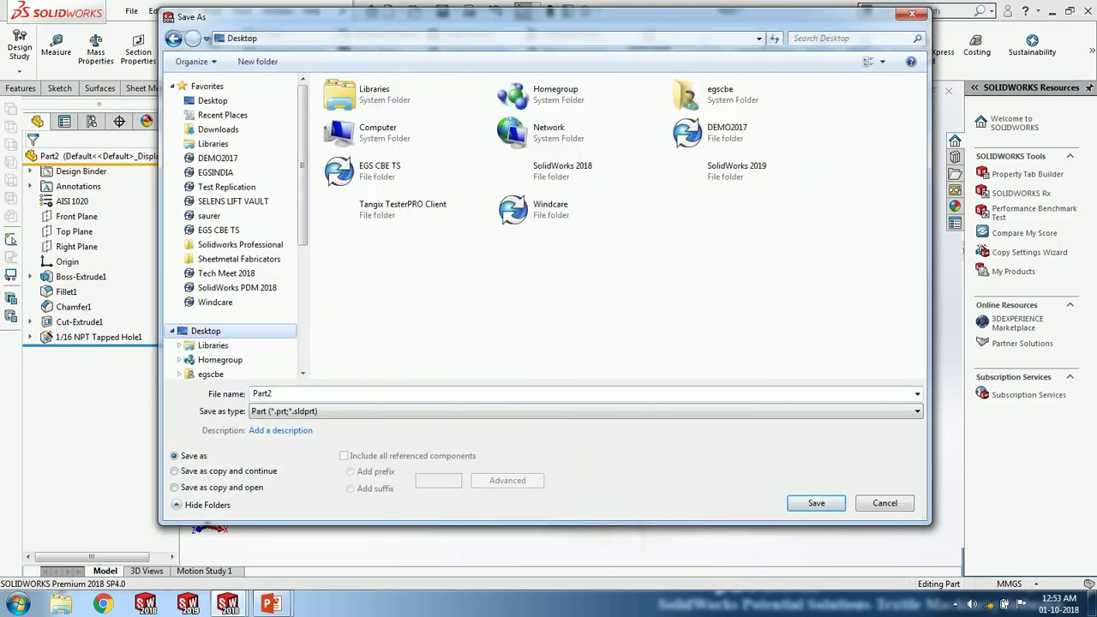
{"action": "left_click", "coordinate": [816, 503]}
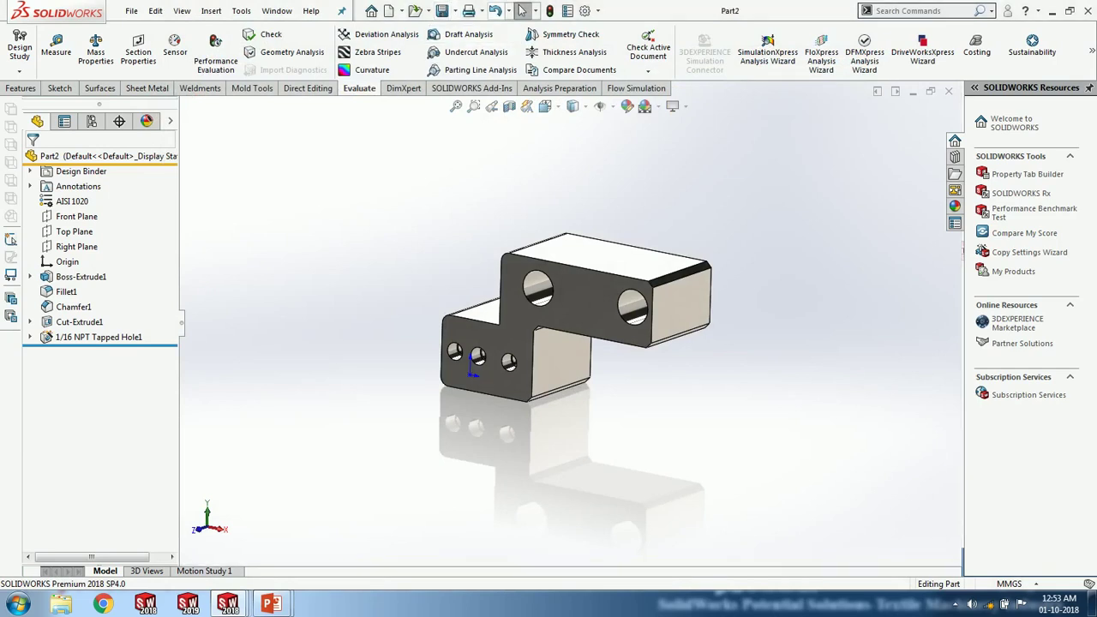
- Create a new drawing from the saved part
{"action": "left_click", "coordinate": [401, 11]}
{"action": "left_click", "coordinate": [467, 45]}
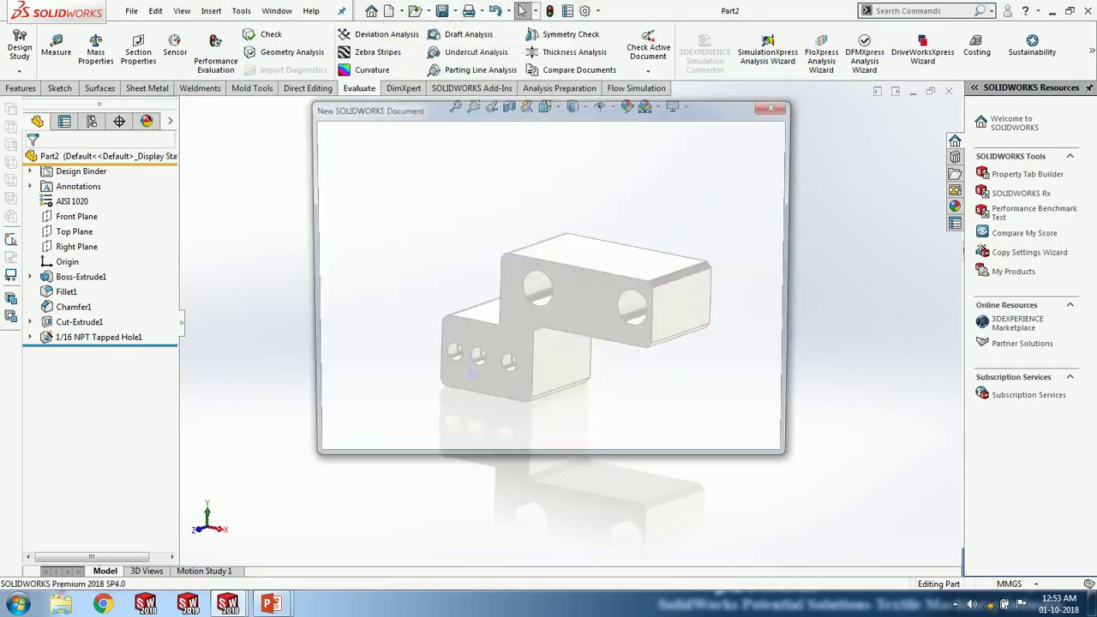
{"action": "key", "text": "Return"}
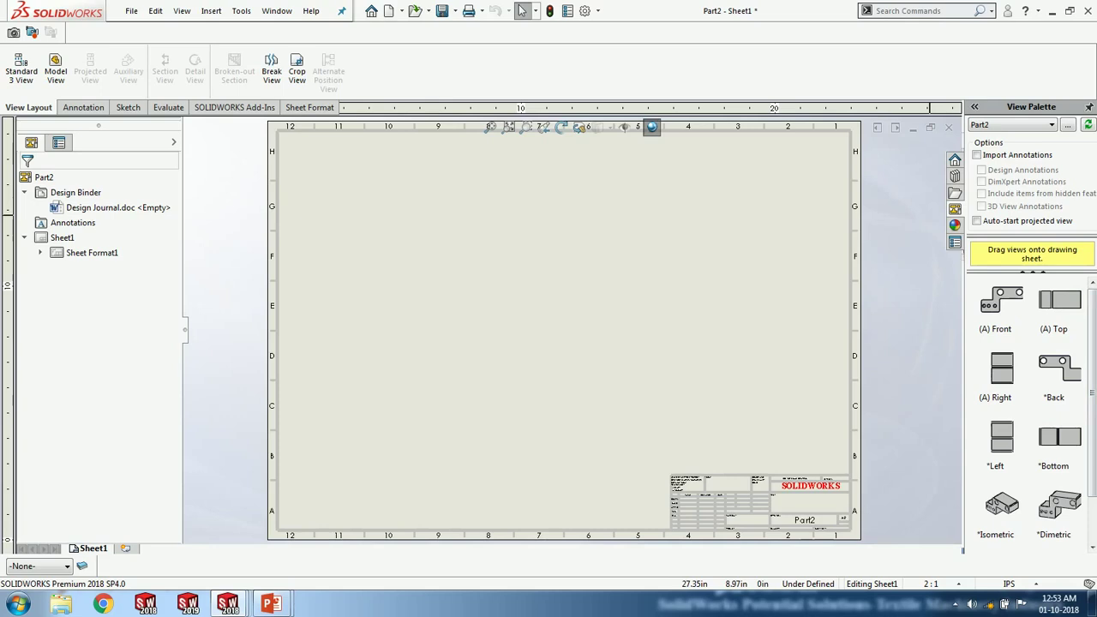
- Place the part's front view in the upper half of the sheet and project a side view to its right
{"action": "left_click_drag", "start_coordinate": [1001, 300], "coordinate": [444, 272]}
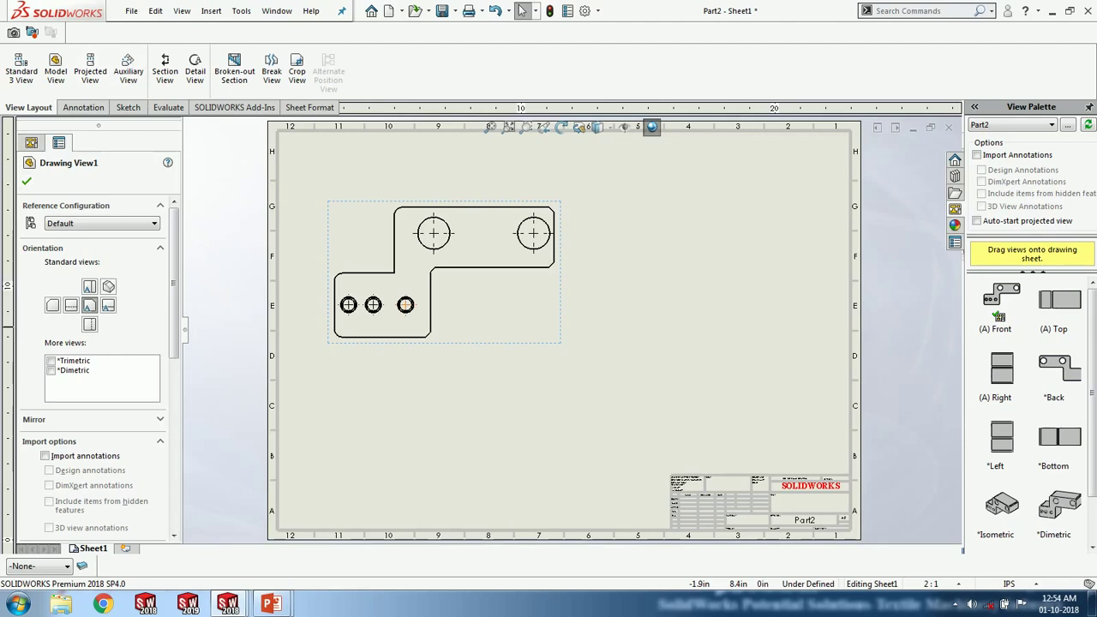
{"action": "left_click", "coordinate": [90, 68]}
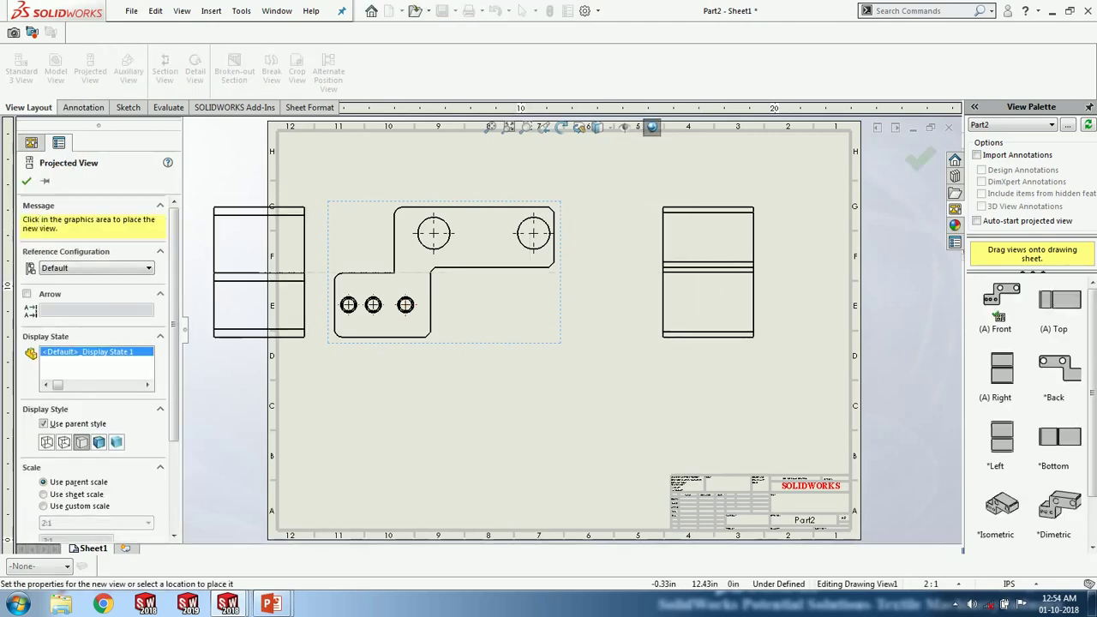
{"action": "key", "text": "Escape"}
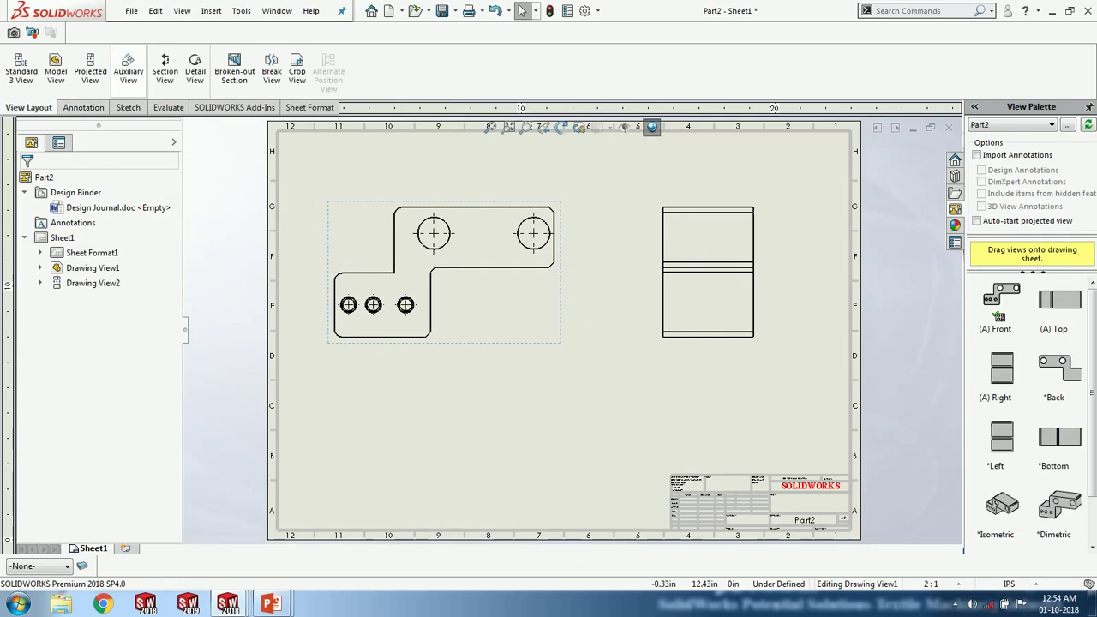
- Create a horizontal section view through the two large holes, place it below the front view, and shift the front view slightly up and left
{"action": "left_click", "coordinate": [165, 69]}
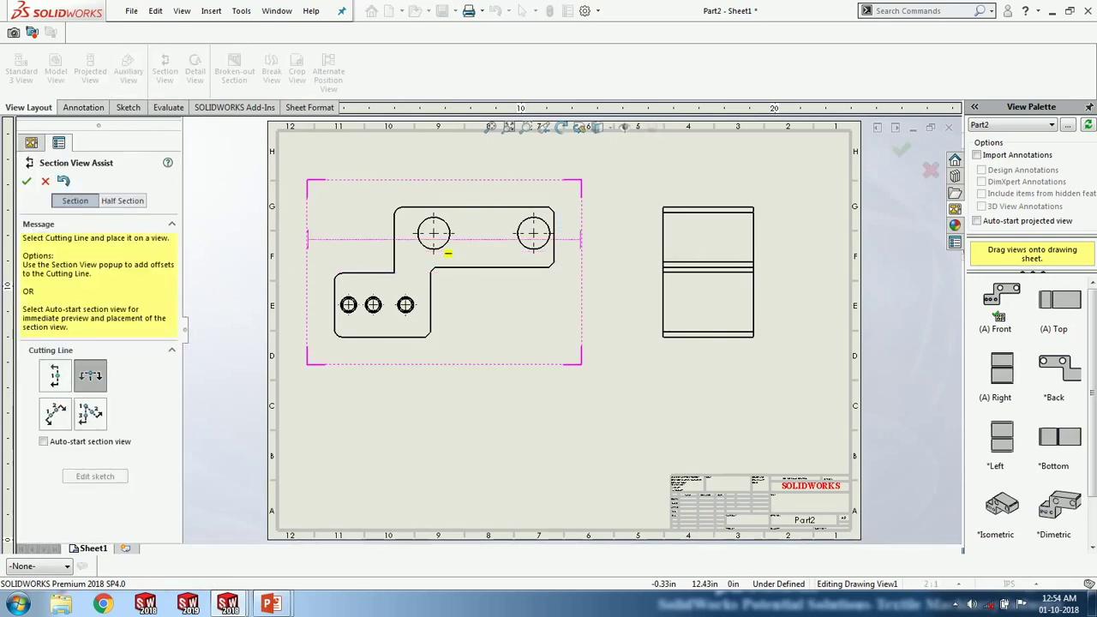
{"action": "left_click", "coordinate": [433, 233]}
{"action": "left_click", "coordinate": [560, 214]}
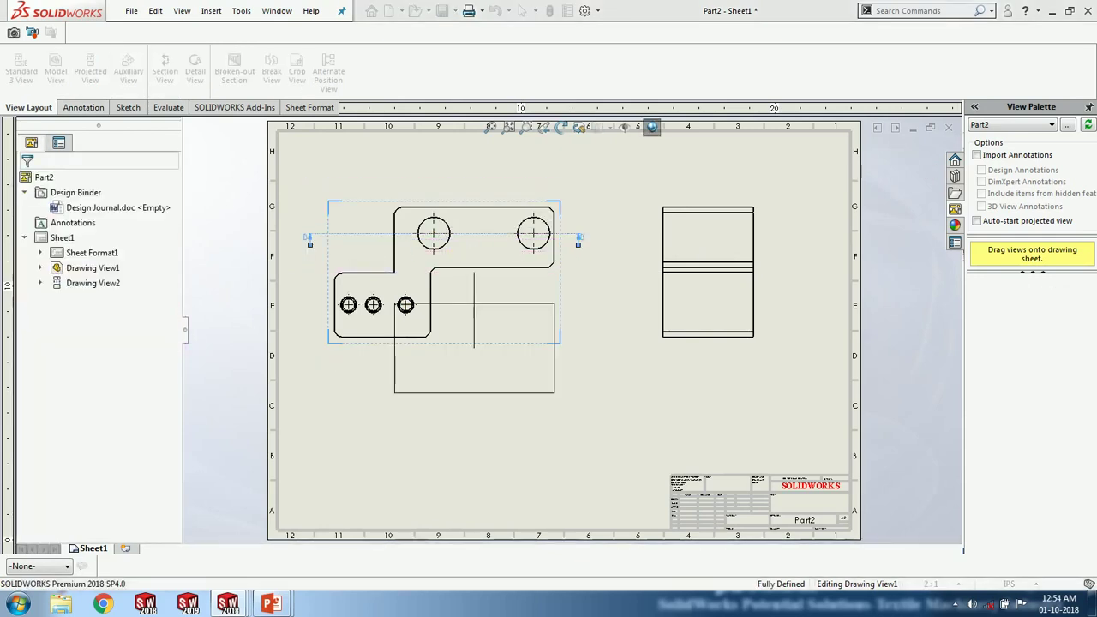
{"action": "left_click", "coordinate": [495, 454]}
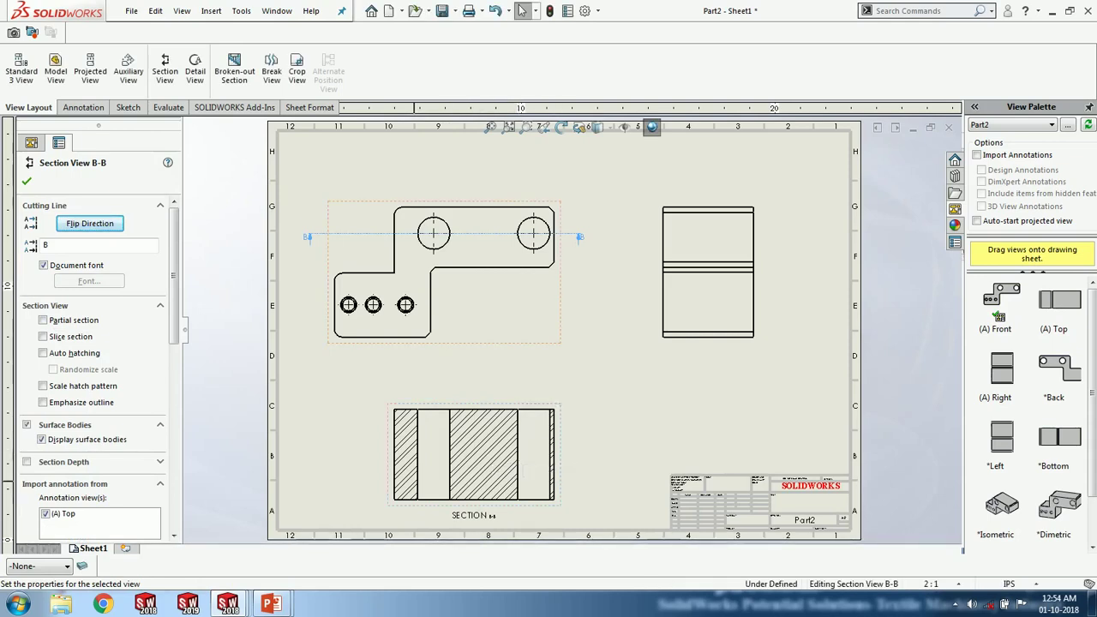
{"action": "left_click_drag", "start_coordinate": [461, 255], "coordinate": [459, 252]}
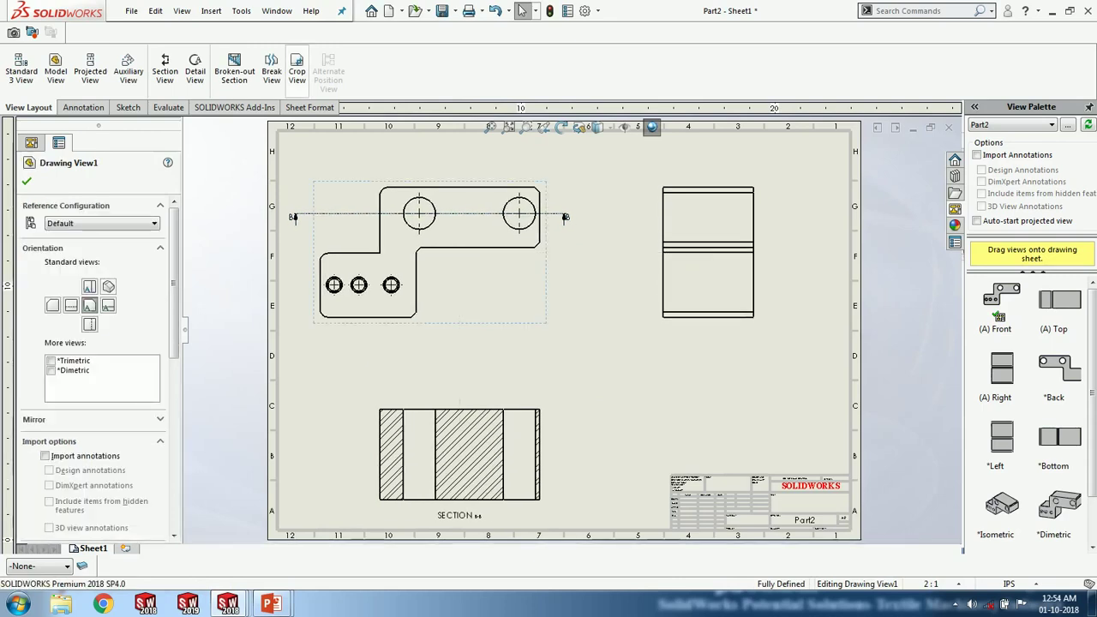
- Create a circular detail view of the front view's upper-right corner, place it below the side view, and shift the front view slightly up and right
{"action": "left_click", "coordinate": [195, 69]}
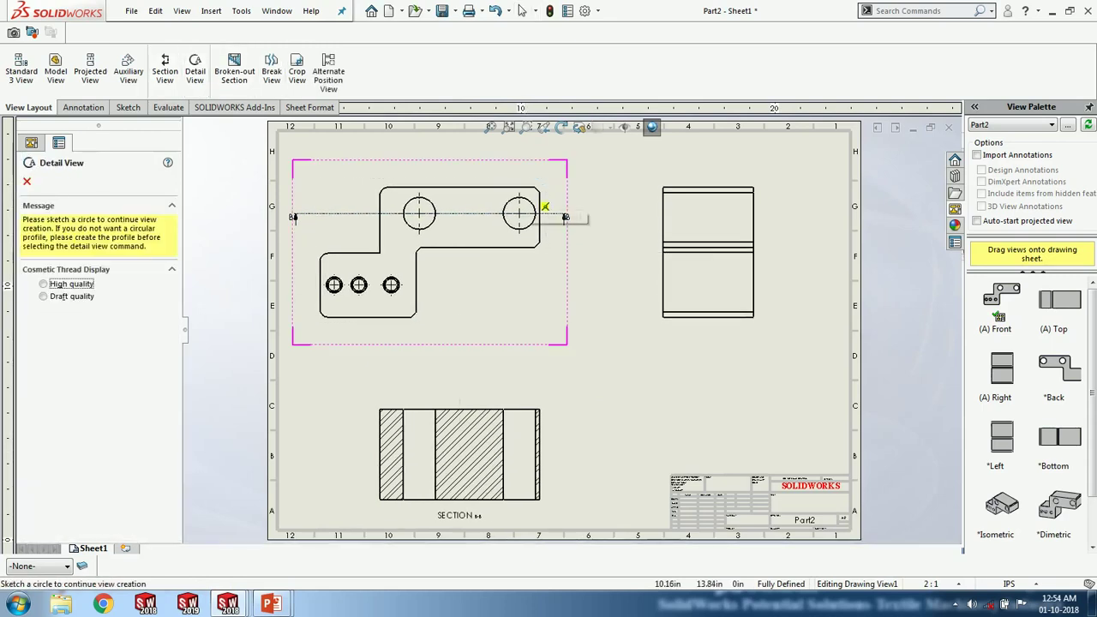
{"action": "left_click", "coordinate": [531, 194]}
{"action": "left_click", "coordinate": [553, 181]}
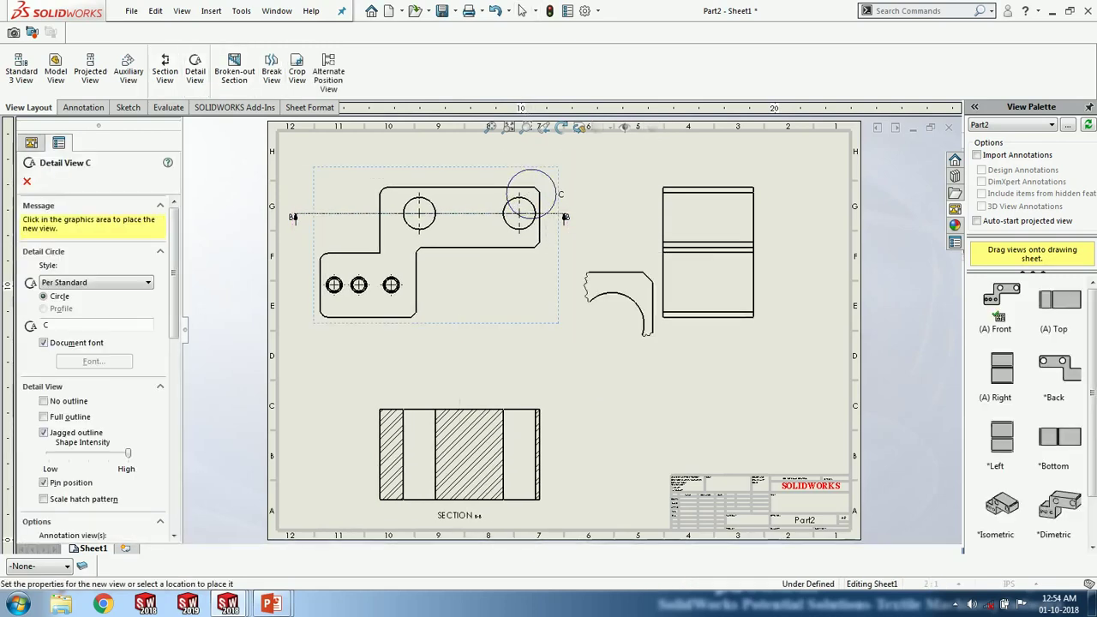
{"action": "left_click", "coordinate": [711, 412]}
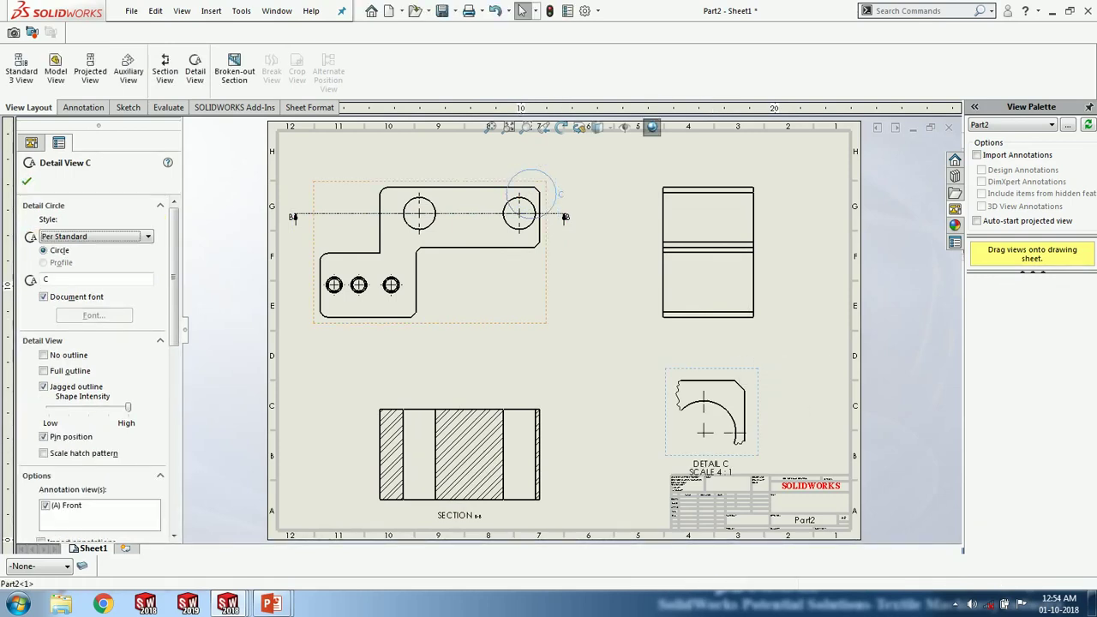
{"action": "left_click_drag", "start_coordinate": [536, 323], "coordinate": [547, 312]}
{"action": "left_click", "coordinate": [26, 181]}
- Add horizontal ordinate dimensions across the front view from its left edge, making the dimension to the section line's right end driven
{"action": "left_click", "coordinate": [82, 107]}
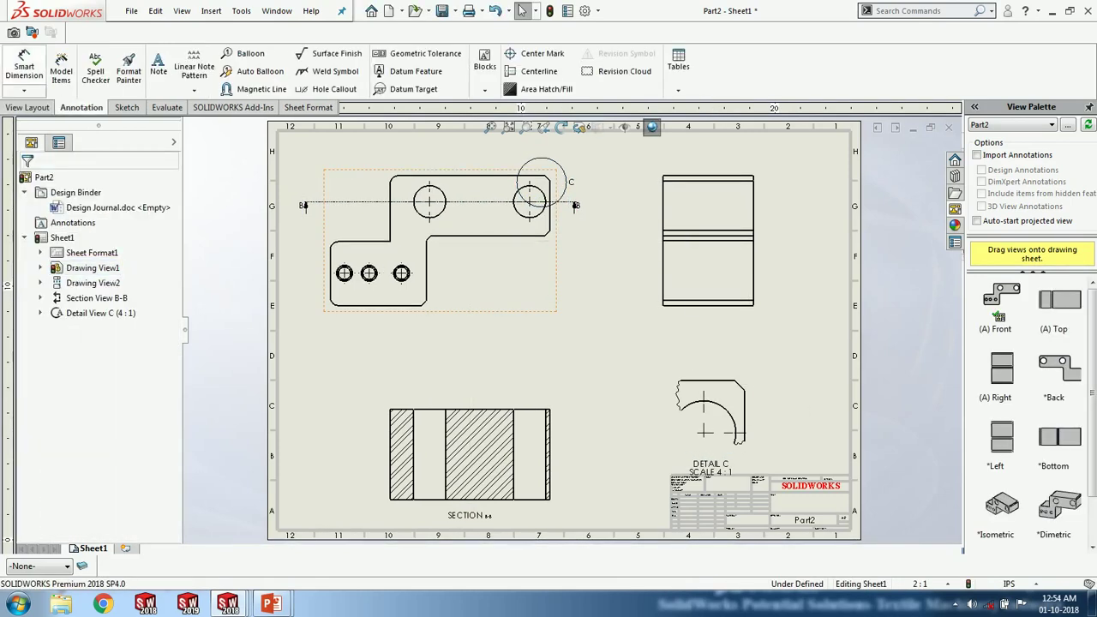
{"action": "left_click", "coordinate": [24, 66]}
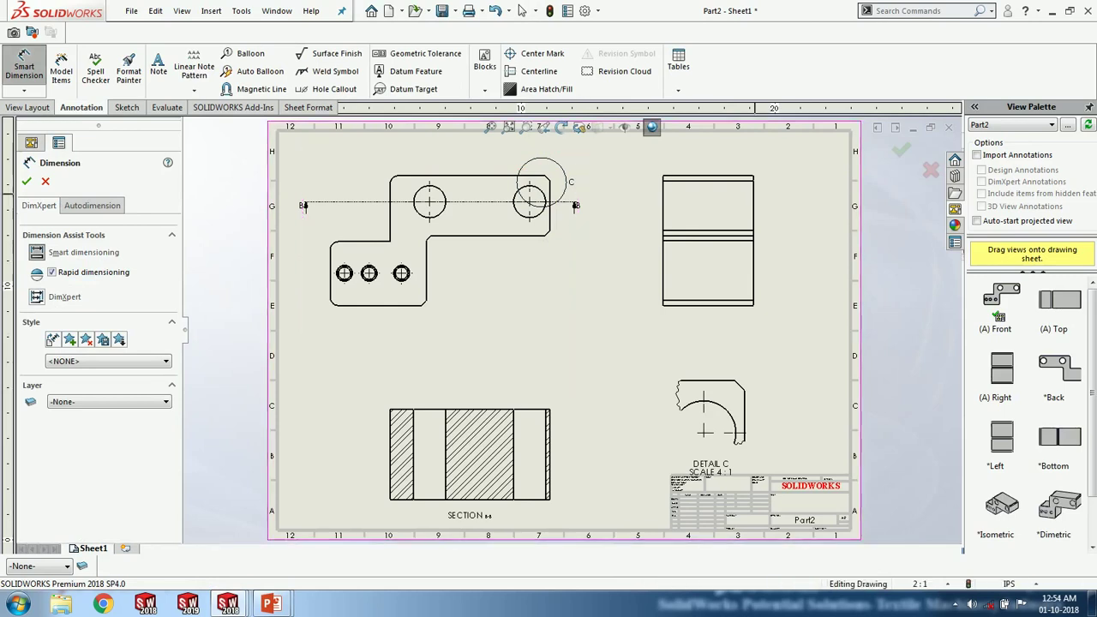
{"action": "left_click", "coordinate": [24, 89]}
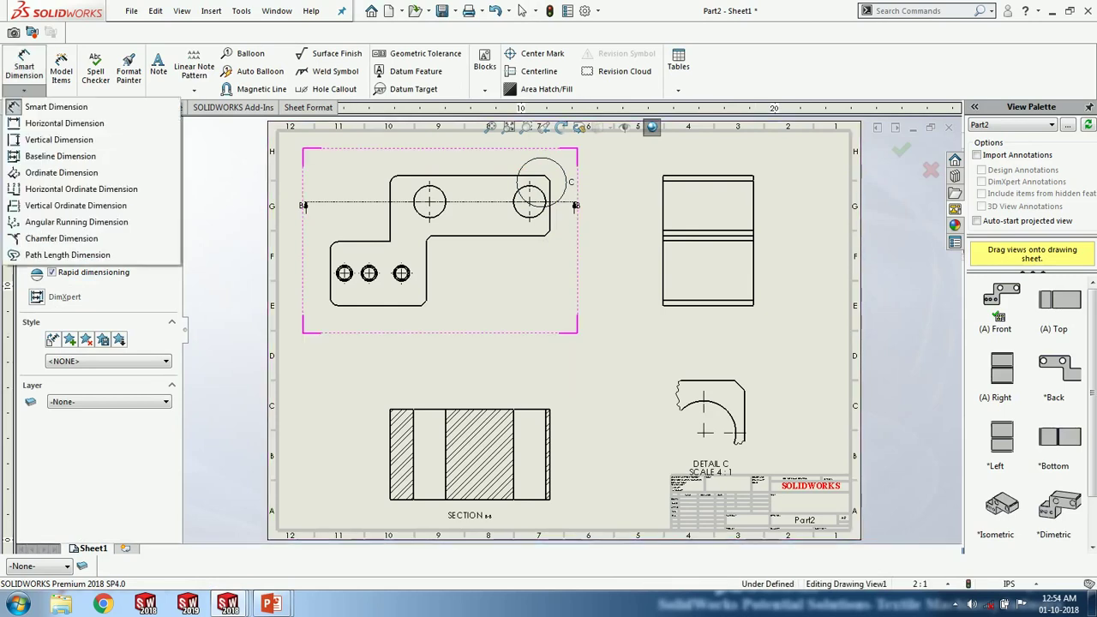
{"action": "left_click", "coordinate": [77, 186]}
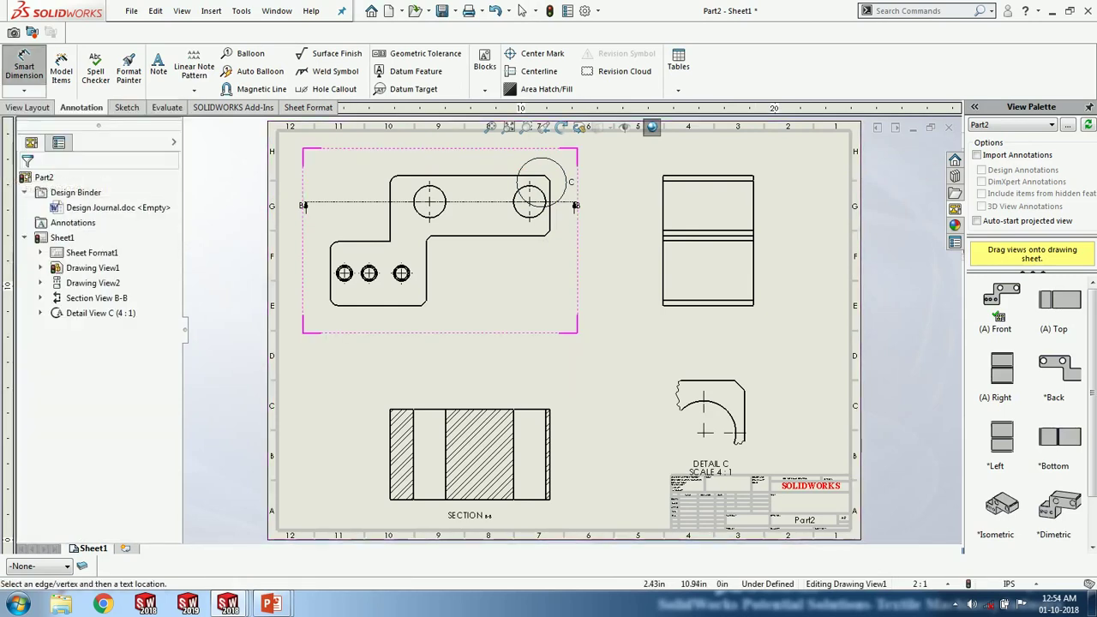
{"action": "left_click", "coordinate": [330, 166]}
{"action": "left_click", "coordinate": [390, 213]}
{"action": "left_click", "coordinate": [576, 205]}
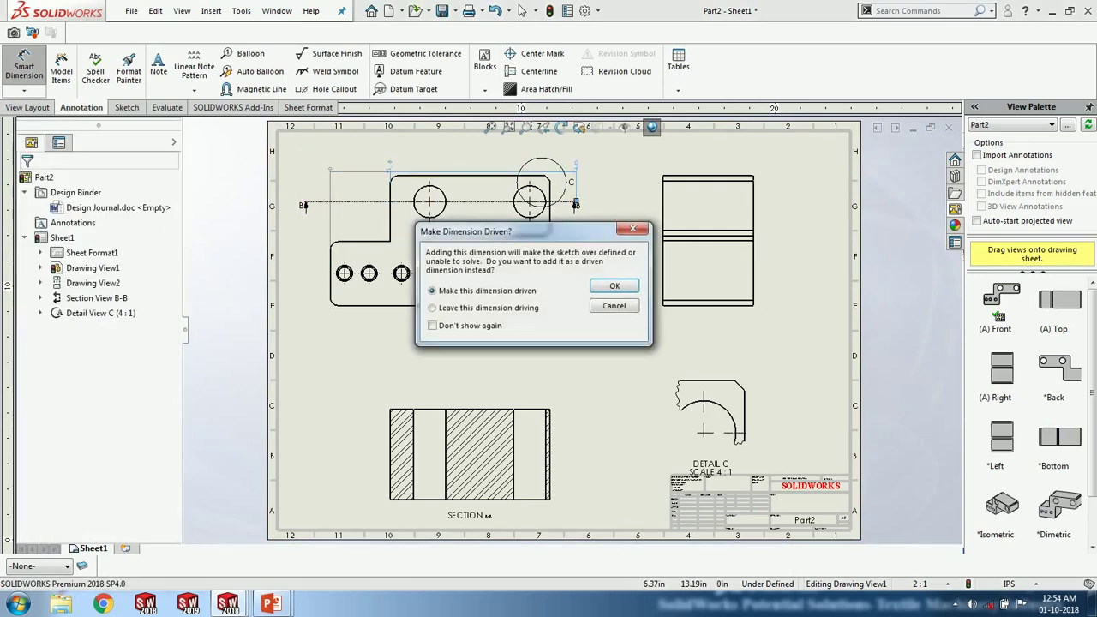
{"action": "key", "text": "Return"}
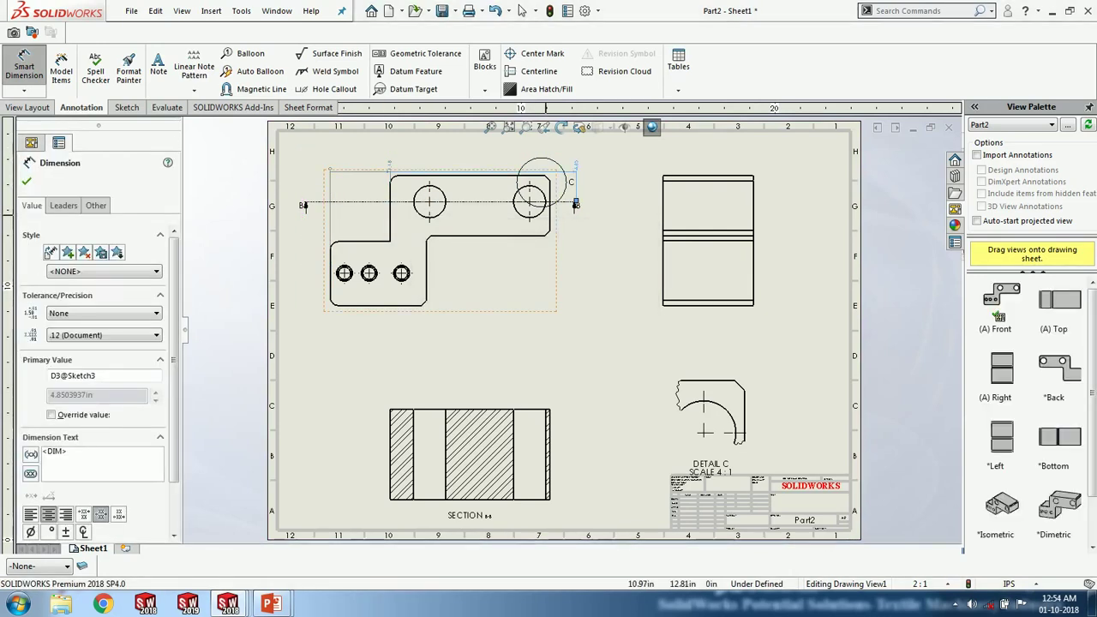
{"action": "left_click", "coordinate": [551, 216]}
{"action": "left_click", "coordinate": [426, 239]}
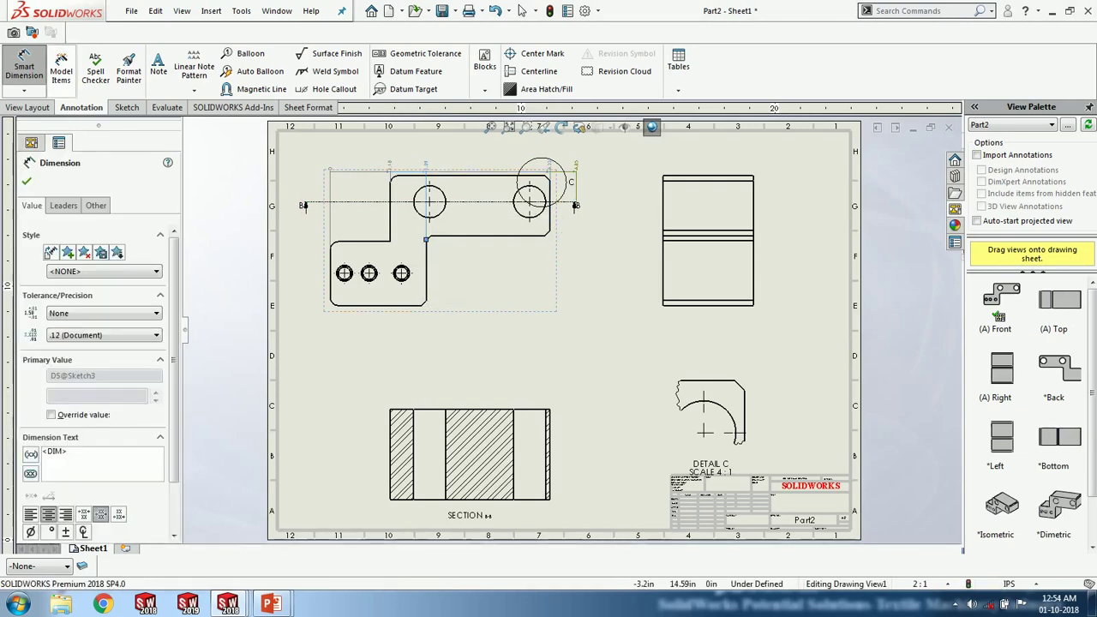
- Add vertical ordinate dimensions to the horizontal edges of the side view, measured from its top edge and placed on the right
{"action": "left_click", "coordinate": [24, 90]}
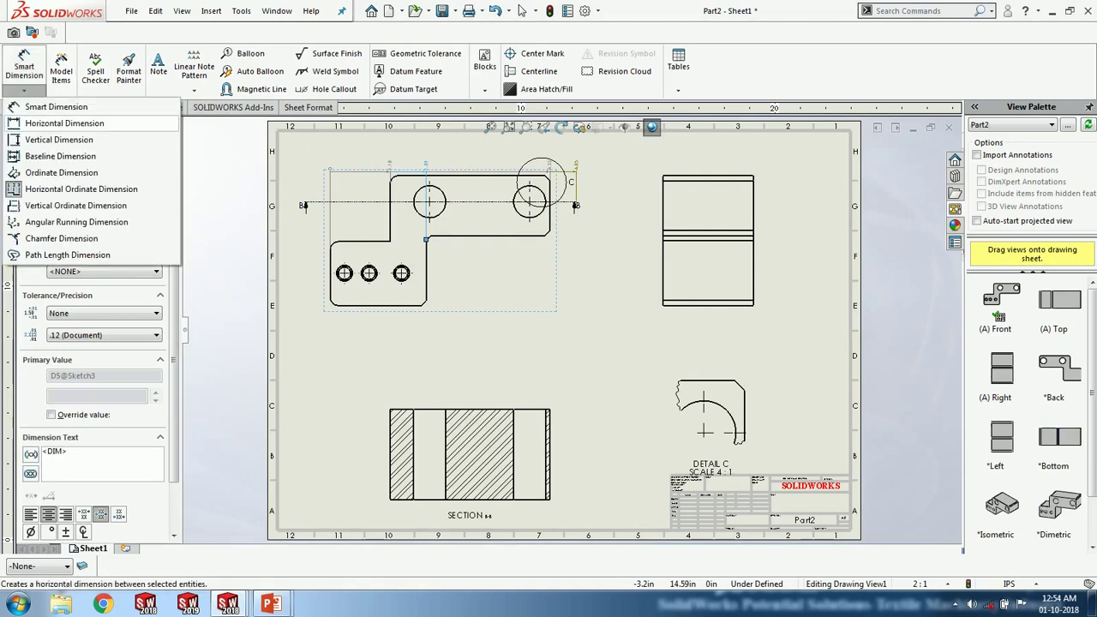
{"action": "left_click", "coordinate": [76, 206]}
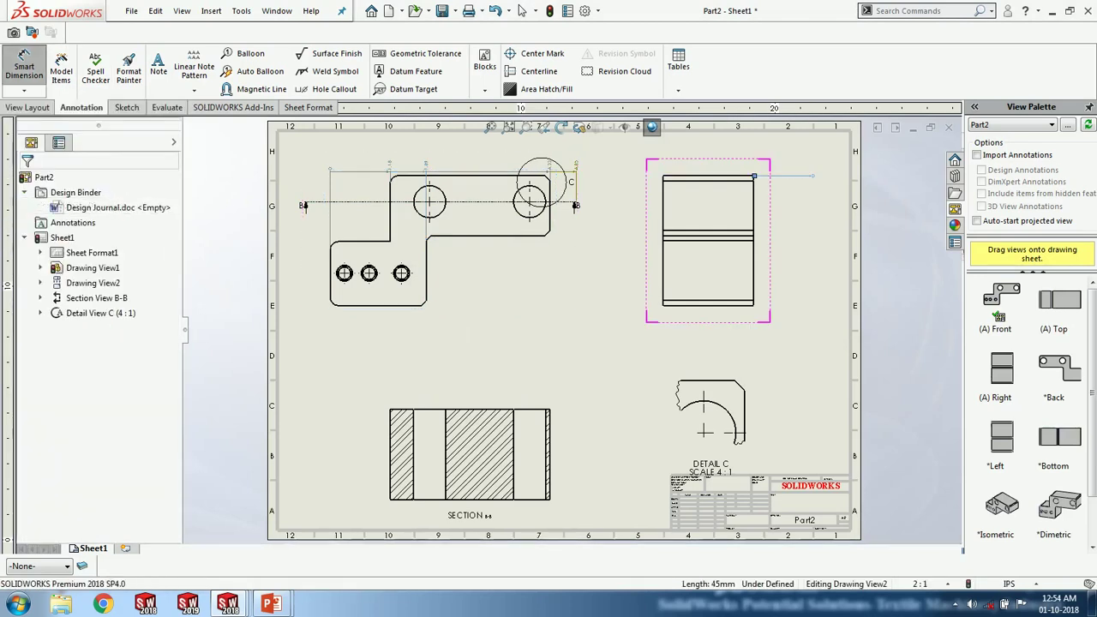
{"action": "left_click", "coordinate": [812, 175]}
{"action": "left_click", "coordinate": [726, 181]}
{"action": "left_click", "coordinate": [724, 231]}
{"action": "left_click", "coordinate": [721, 236]}
{"action": "left_click", "coordinate": [721, 241]}
{"action": "left_click", "coordinate": [718, 301]}
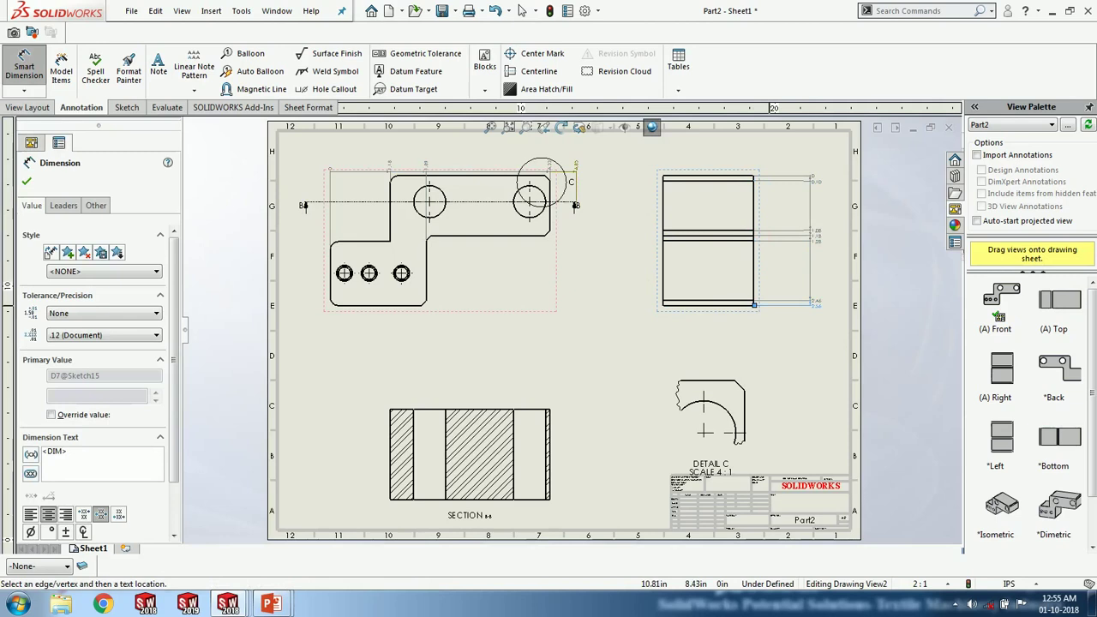
{"action": "left_click", "coordinate": [521, 11]}
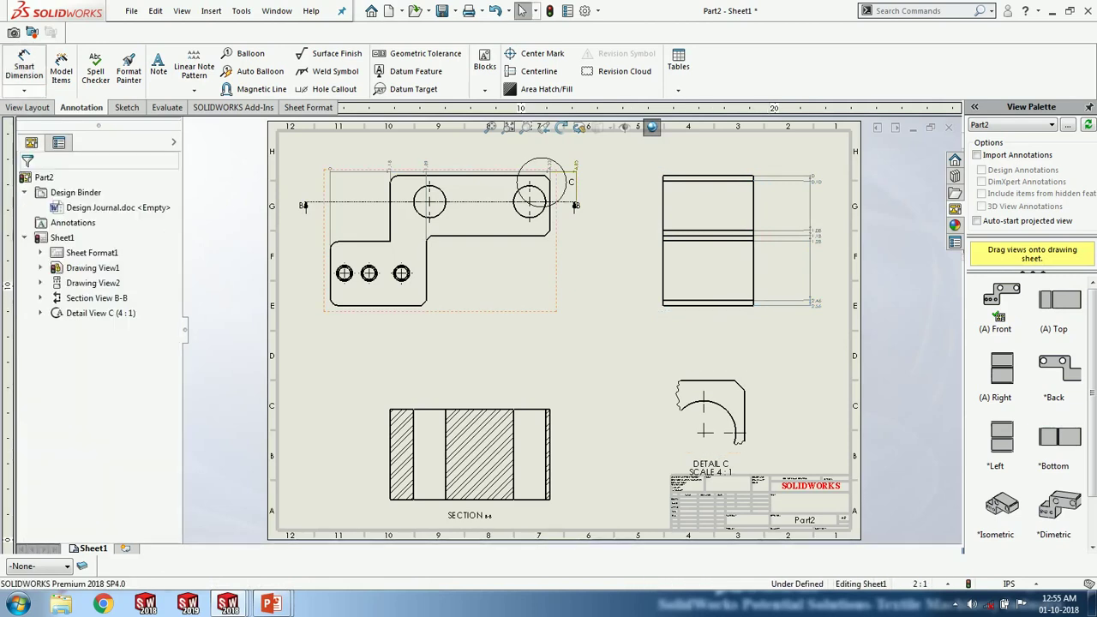
- Add a chamfer dimension to the corner in the detail view, and move the section view up closer to the front view
{"action": "left_click", "coordinate": [24, 90]}
{"action": "left_click", "coordinate": [61, 238]}
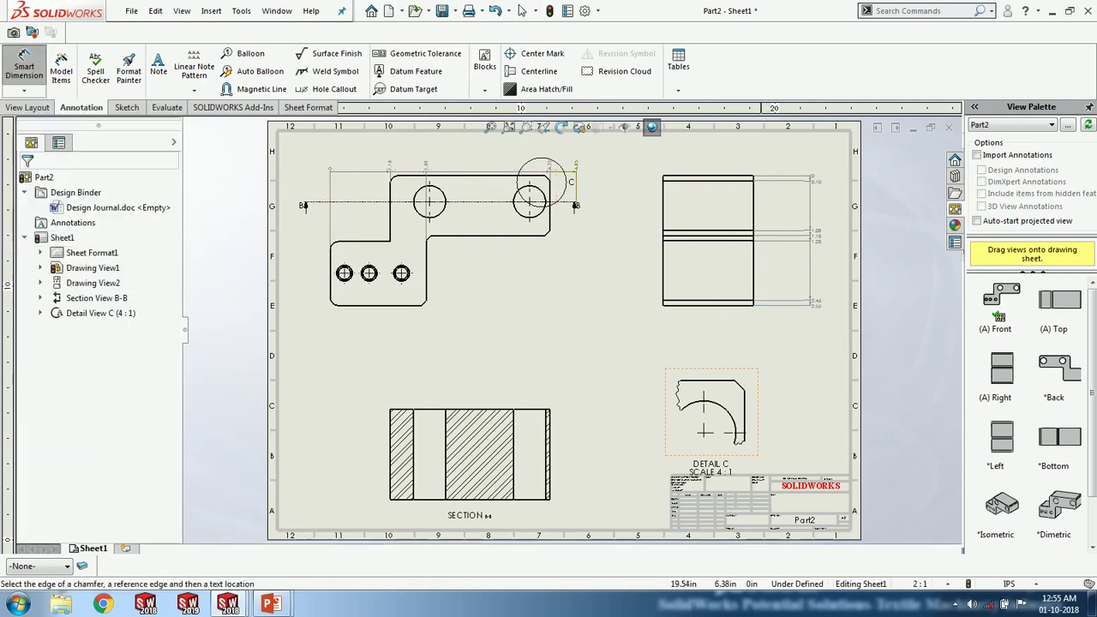
{"action": "left_click", "coordinate": [719, 382]}
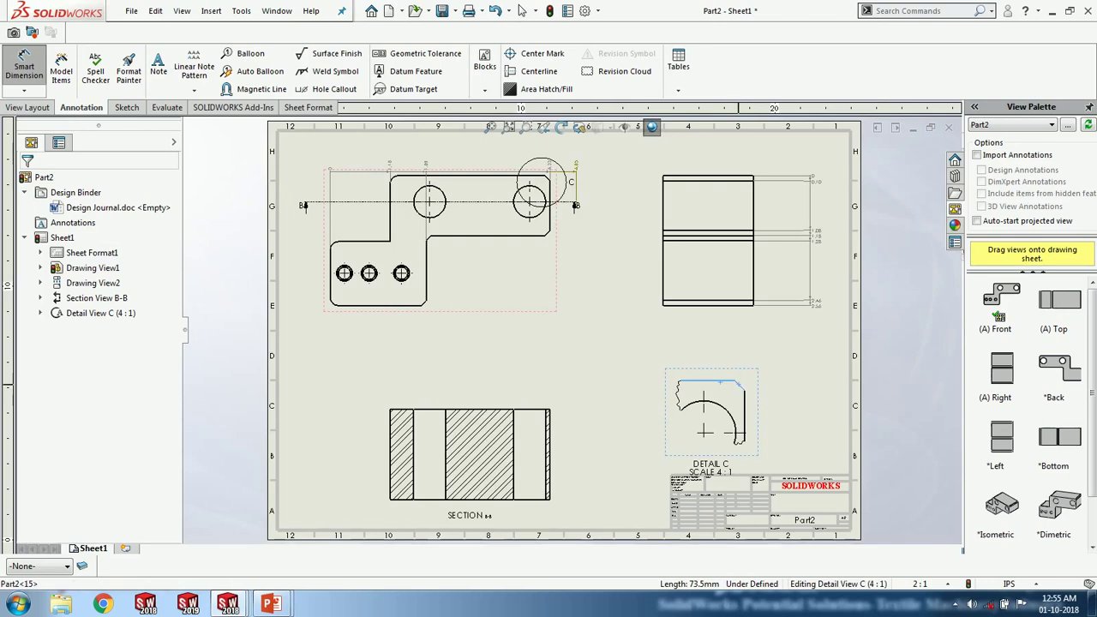
{"action": "left_click", "coordinate": [769, 347]}
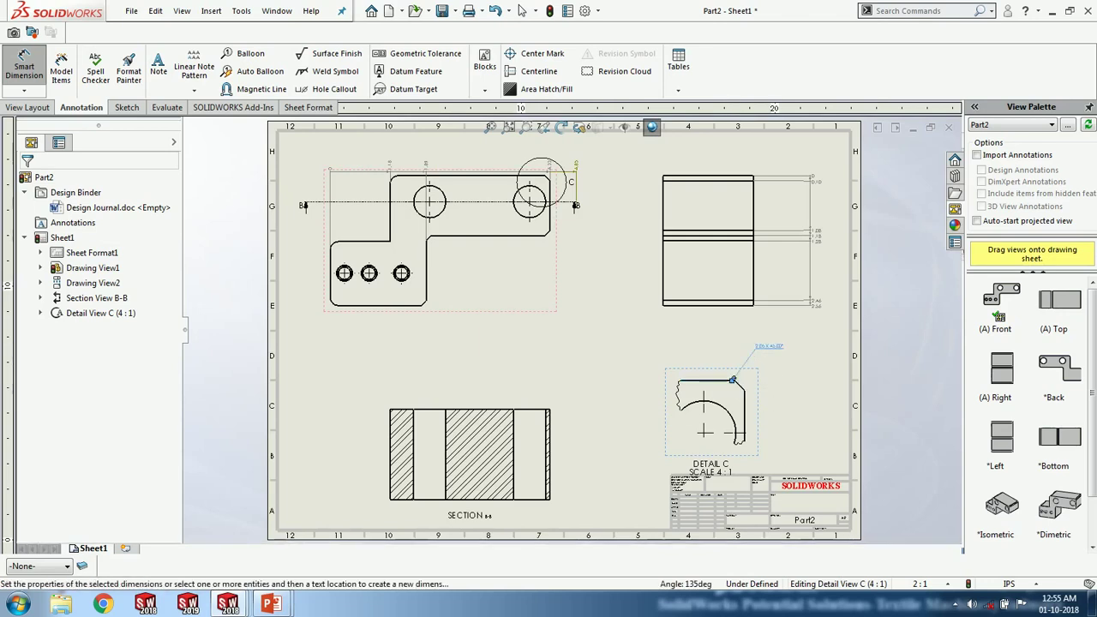
{"action": "left_click", "coordinate": [522, 11]}
{"action": "left_click_drag", "start_coordinate": [469, 437], "coordinate": [470, 397]}
{"action": "left_click", "coordinate": [472, 340]}
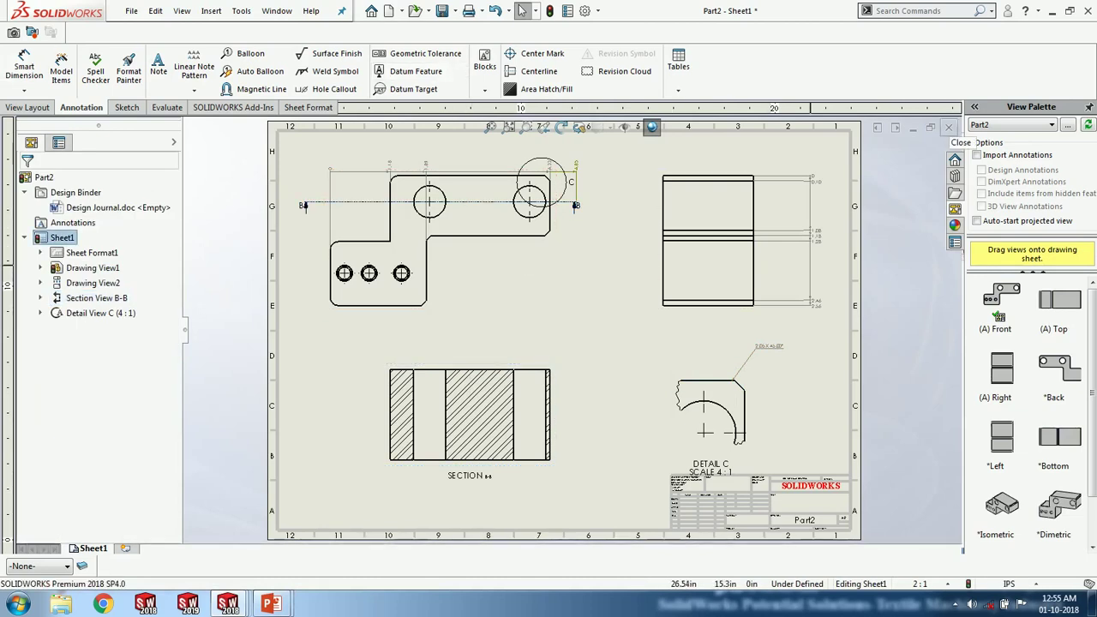
- Close the drawing and the Part2 part file
{"action": "key", "text": "ctrl+w"}
{"action": "left_click", "coordinate": [505, 325]}
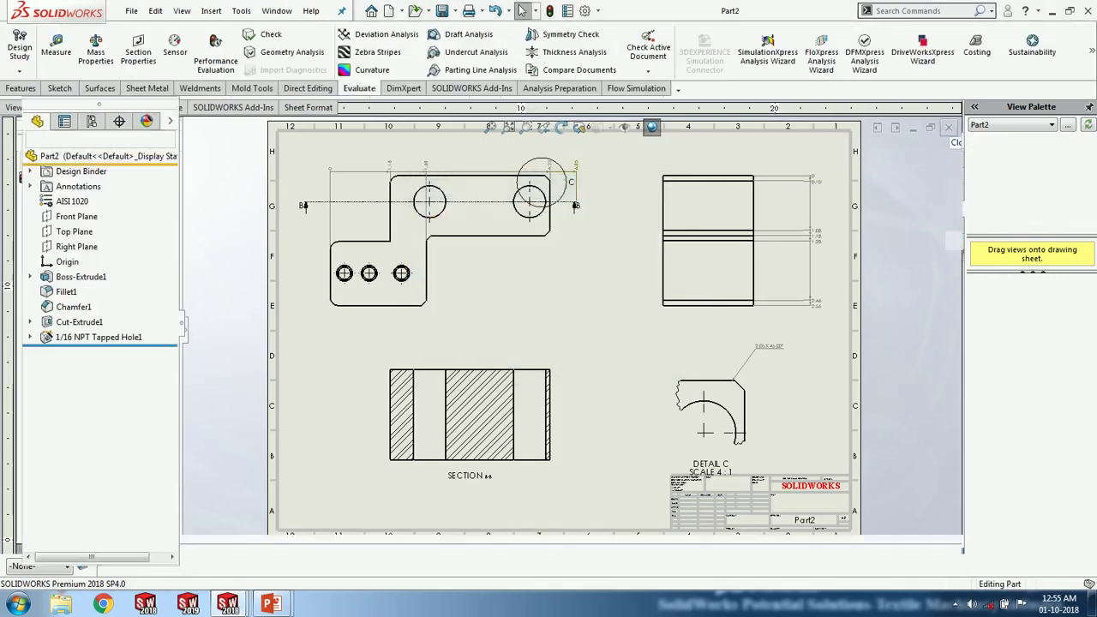
{"action": "middle_click_drag", "start_coordinate": [532, 343], "coordinate": [480, 347]}
{"action": "left_click", "coordinate": [949, 91]}
{"action": "middle_click_drag", "start_coordinate": [592, 355], "coordinate": [617, 348]}
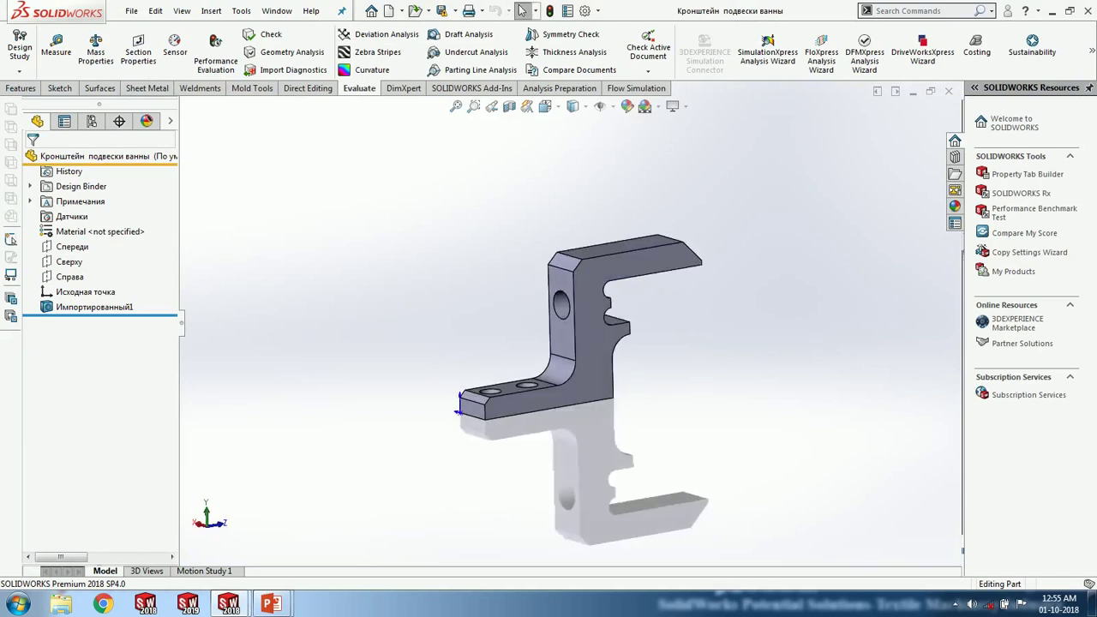
- Switch to the assembly Красящий узел в сборе and insert the open part Кронштейн подвески ванны in the empty space left of the machine
{"action": "key", "text": "alt+w"}
{"action": "key", "text": "1"}
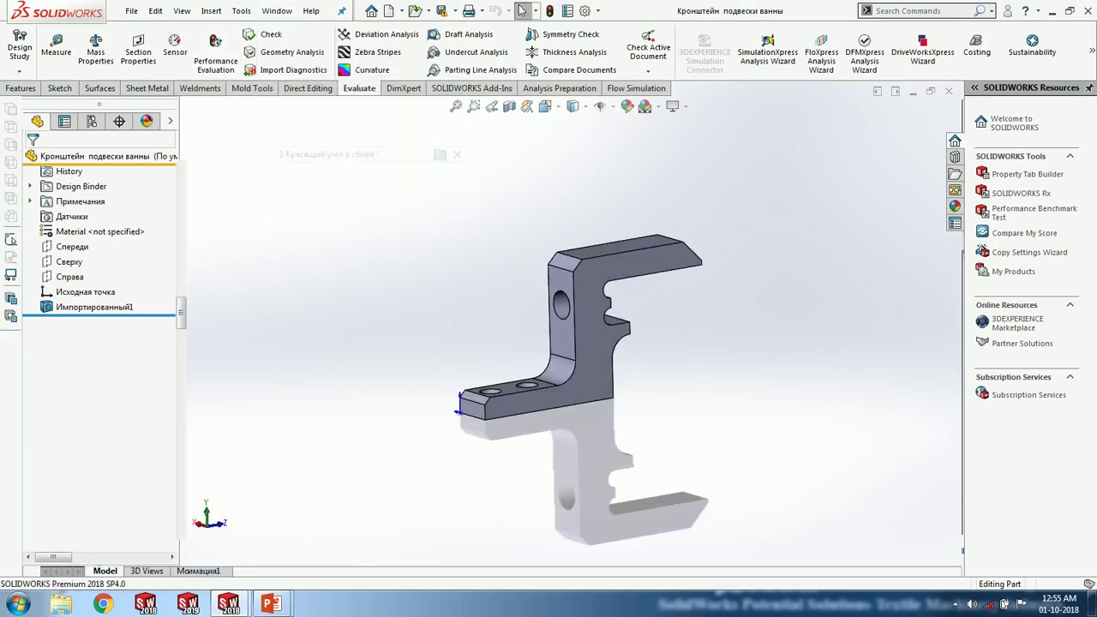
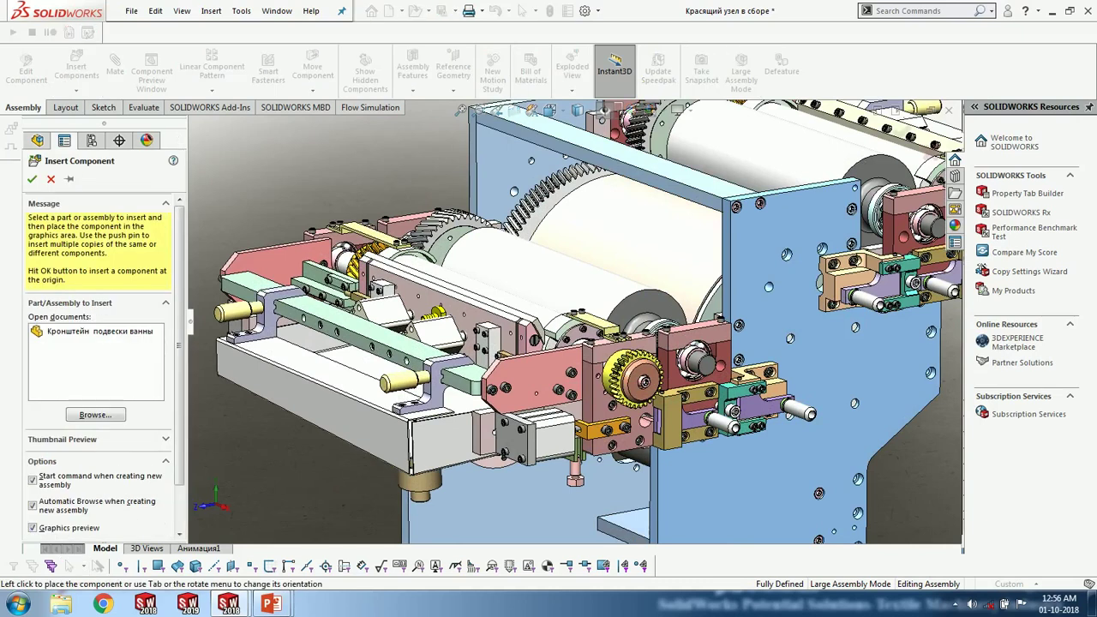
{"action": "scroll", "coordinate": [563, 320], "scroll_direction": "up", "scroll_amount": 2}
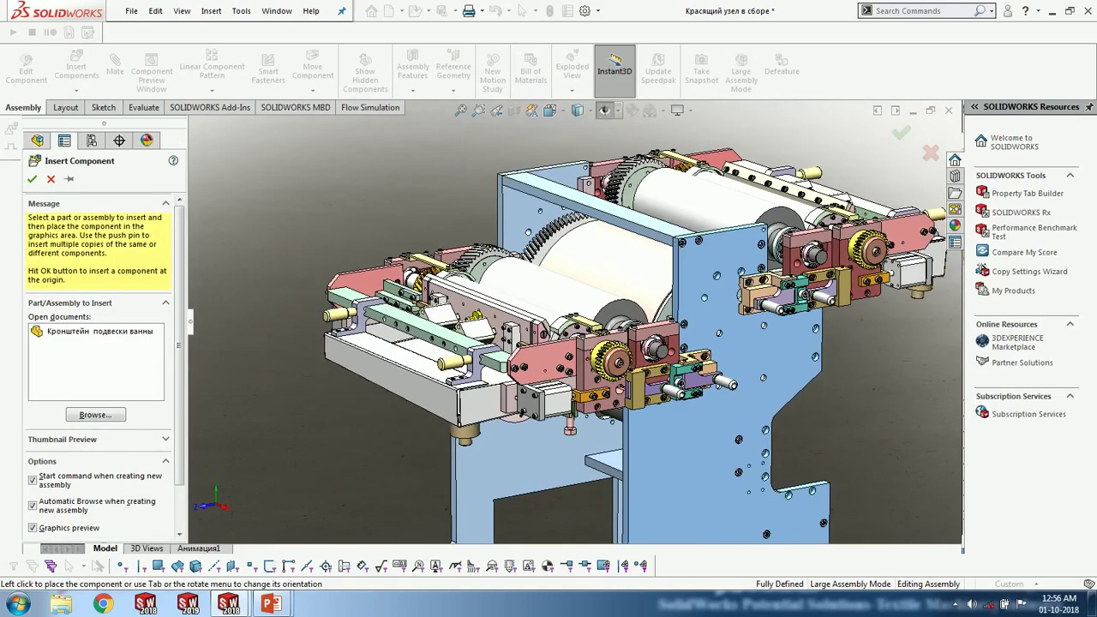
{"action": "left_click", "coordinate": [99, 332]}
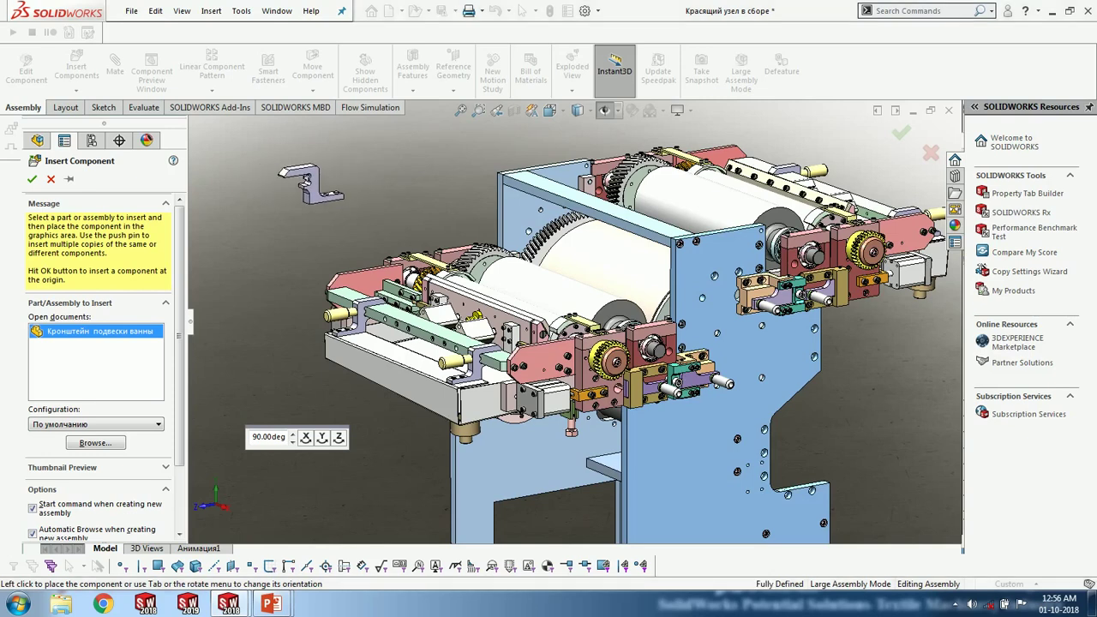
{"action": "left_click", "coordinate": [306, 183]}
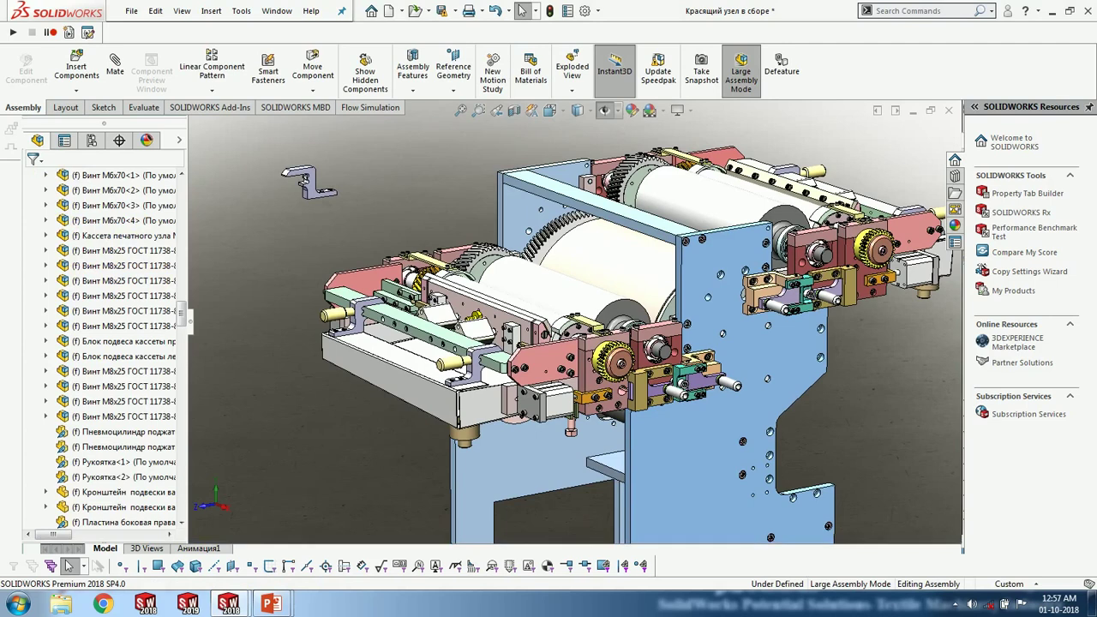
- Rotate and move the inserted bracket close to the tray, and add a Parallel mate between its foot's underside and the tray's top face
{"action": "right_click_drag", "start_coordinate": [304, 180], "coordinate": [314, 180]}
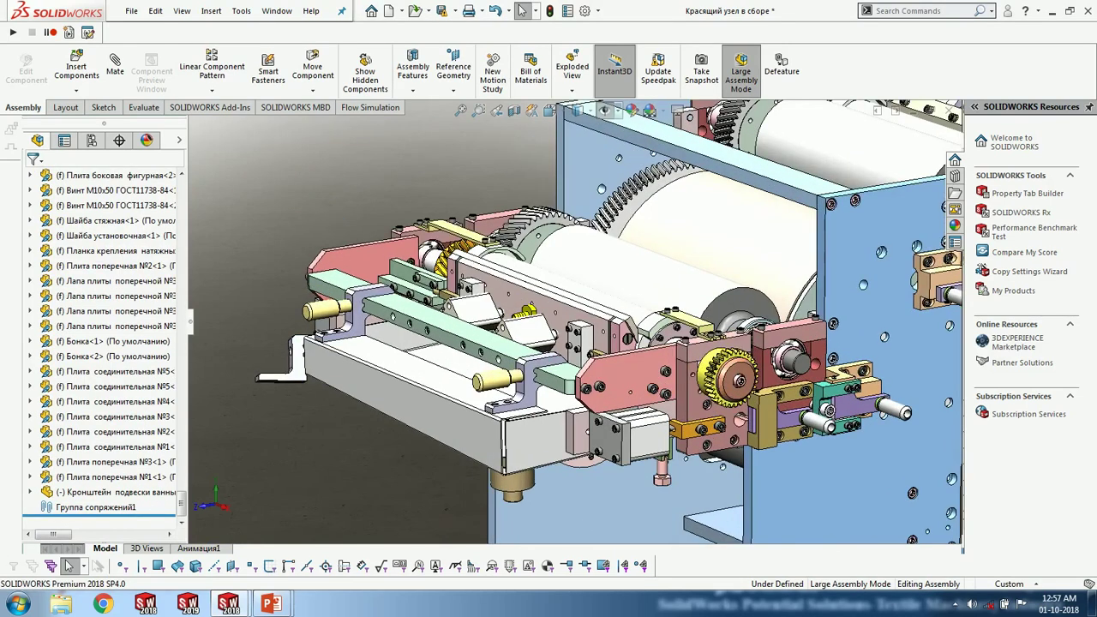
{"action": "left_click_drag", "start_coordinate": [293, 355], "coordinate": [279, 256]}
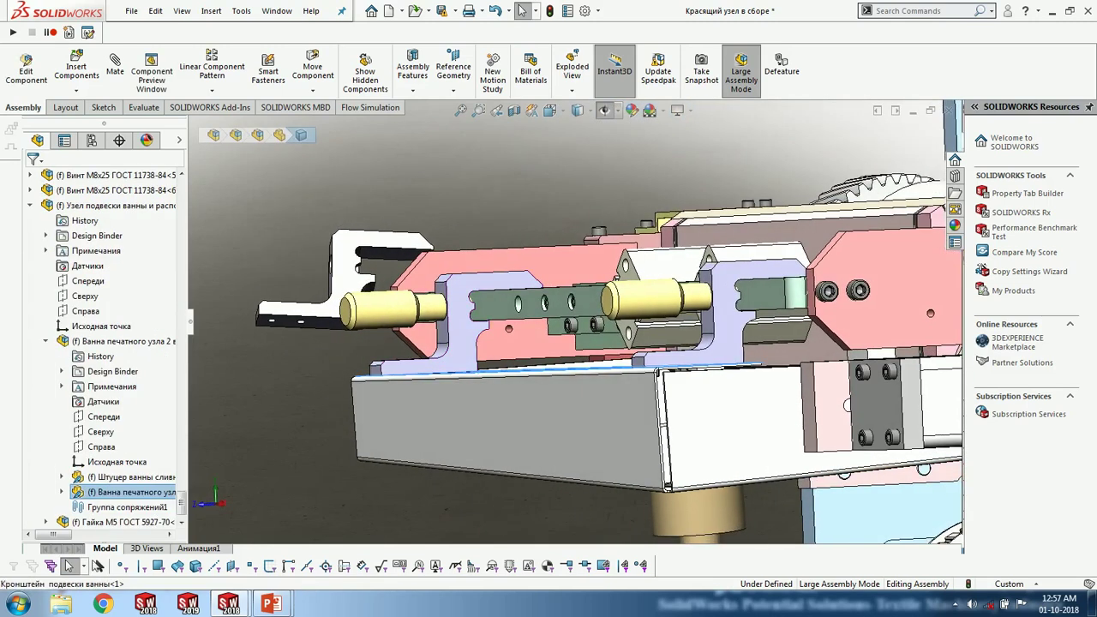
{"action": "left_click", "coordinate": [320, 324], "text": "ctrl"}
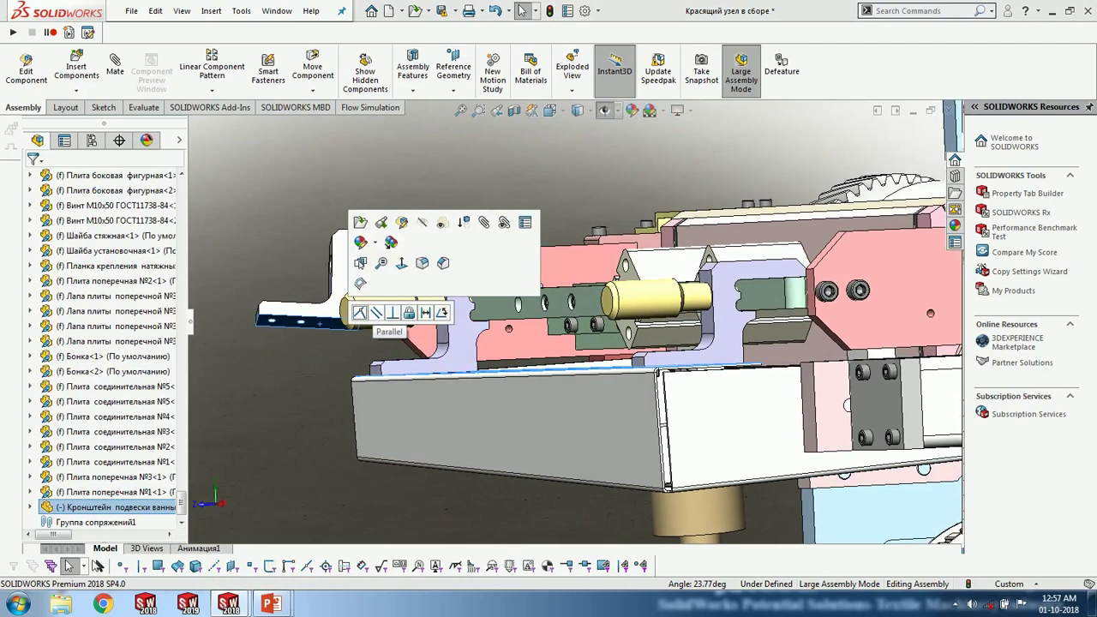
{"action": "left_click", "coordinate": [376, 312]}
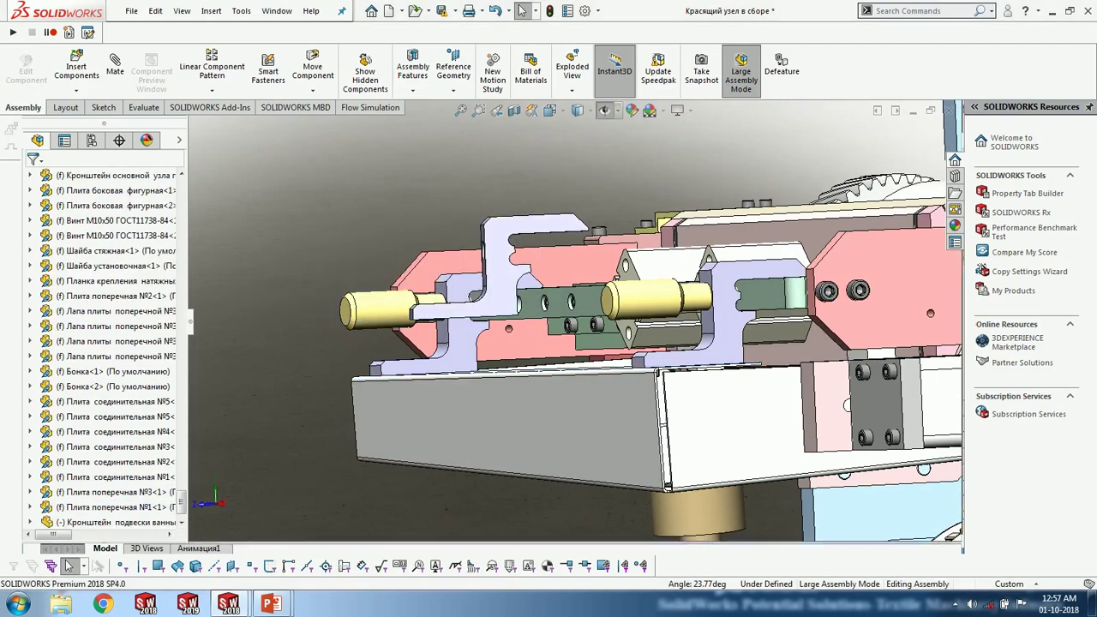
- Move the inserted bracket along the tray so that it sits just beside the existing bracket at the far end
{"action": "scroll", "coordinate": [568, 324], "scroll_direction": "up", "scroll_amount": 2}
{"action": "middle_click_drag", "start_coordinate": [595, 306], "coordinate": [617, 382]}
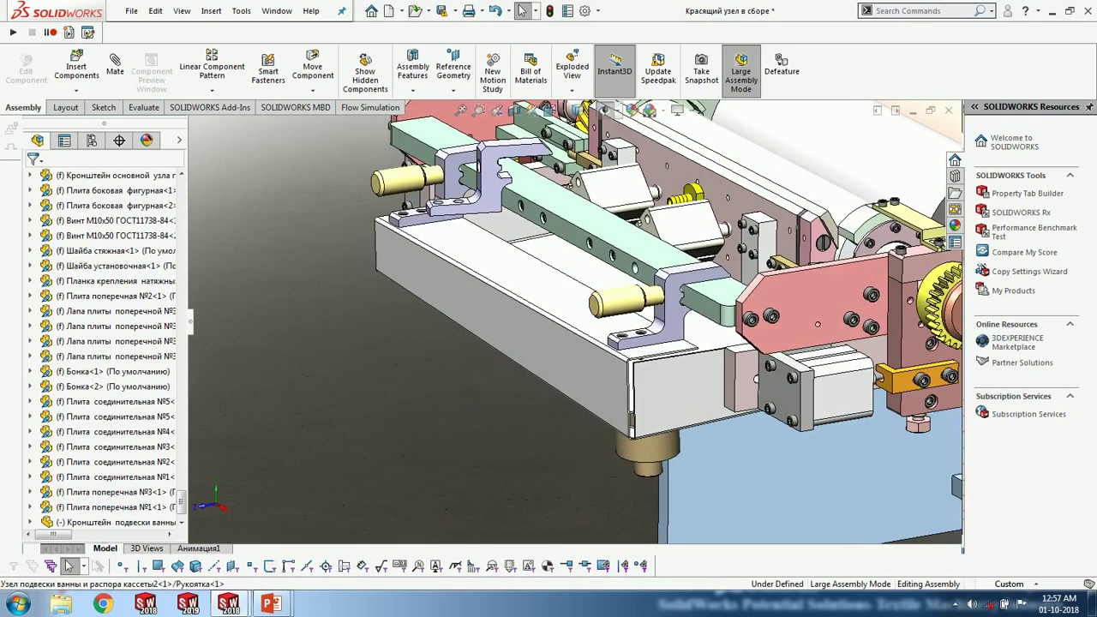
{"action": "scroll", "coordinate": [522, 194], "scroll_direction": "down", "scroll_amount": 2}
{"action": "left_click_drag", "start_coordinate": [480, 164], "coordinate": [464, 200]}
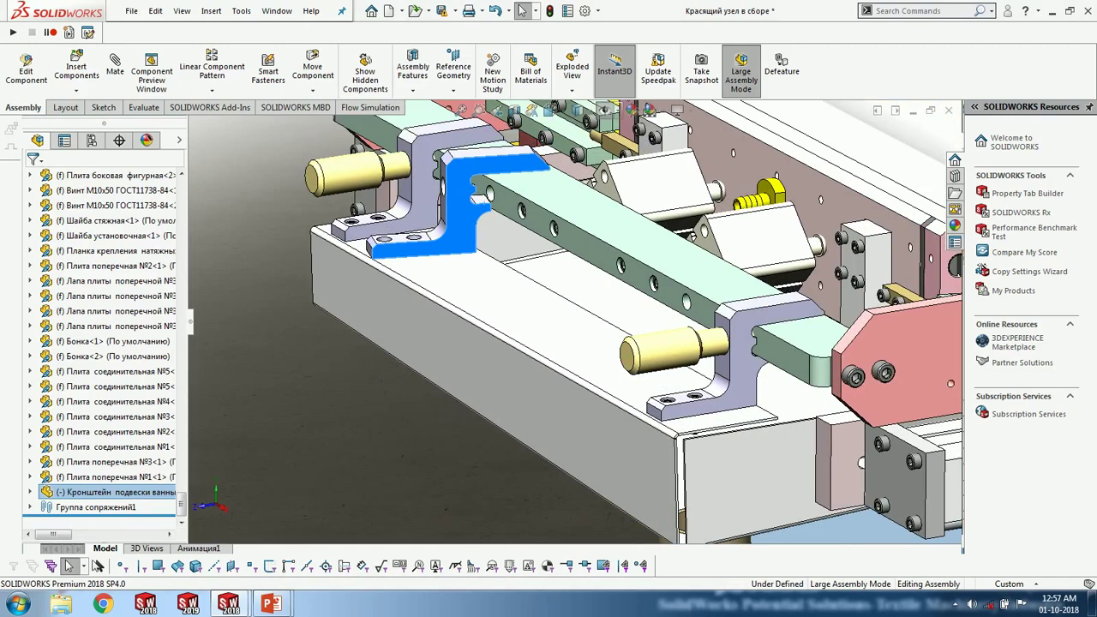
{"action": "key", "text": "Escape"}
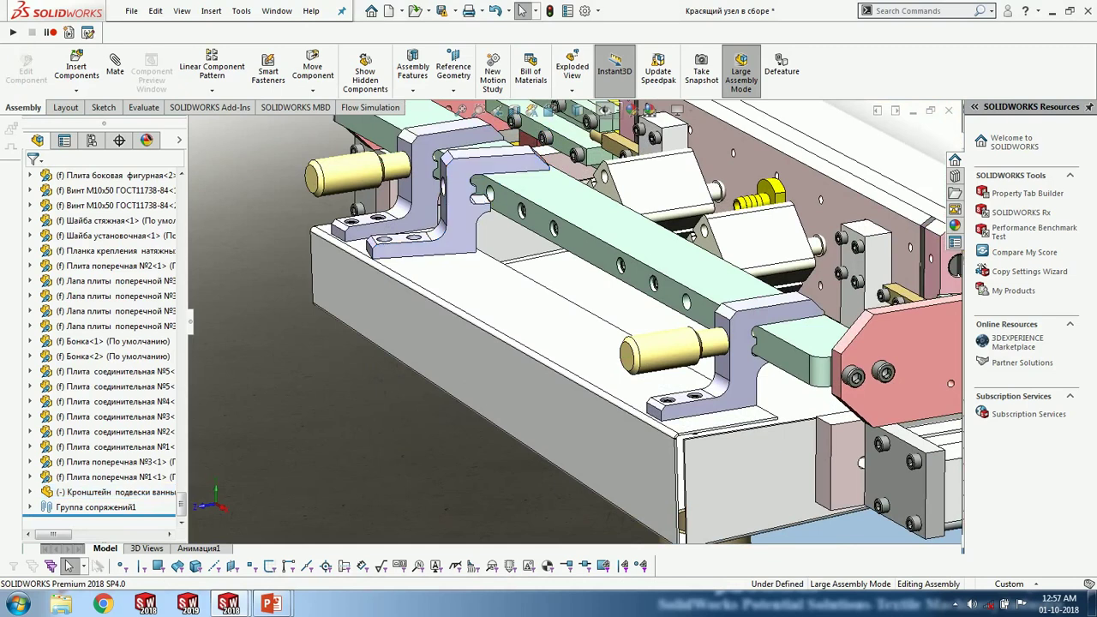
- Mate the side face of the inserted bracket with the tray's end face
{"action": "left_click", "coordinate": [742, 458]}
{"action": "scroll", "coordinate": [729, 442], "scroll_direction": "up", "scroll_amount": 3}
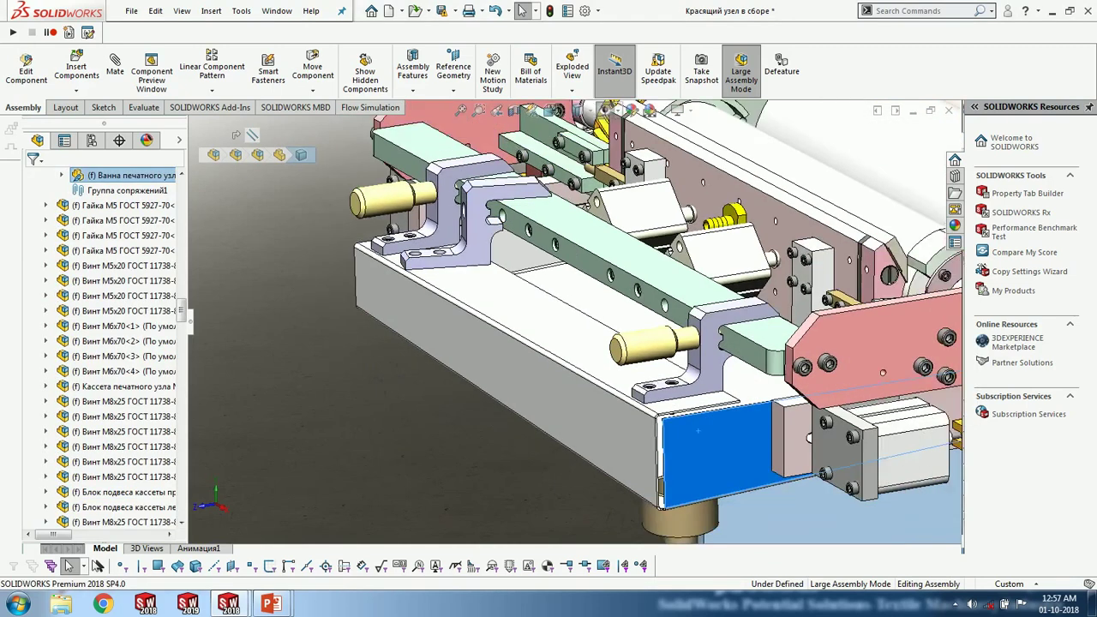
{"action": "middle_click_drag", "start_coordinate": [696, 391], "coordinate": [725, 386]}
{"action": "left_click", "coordinate": [512, 250], "text": "ctrl"}
{"action": "middle_click_drag", "start_coordinate": [511, 313], "coordinate": [580, 286]}
{"action": "left_click", "coordinate": [357, 308], "text": "ctrl"}
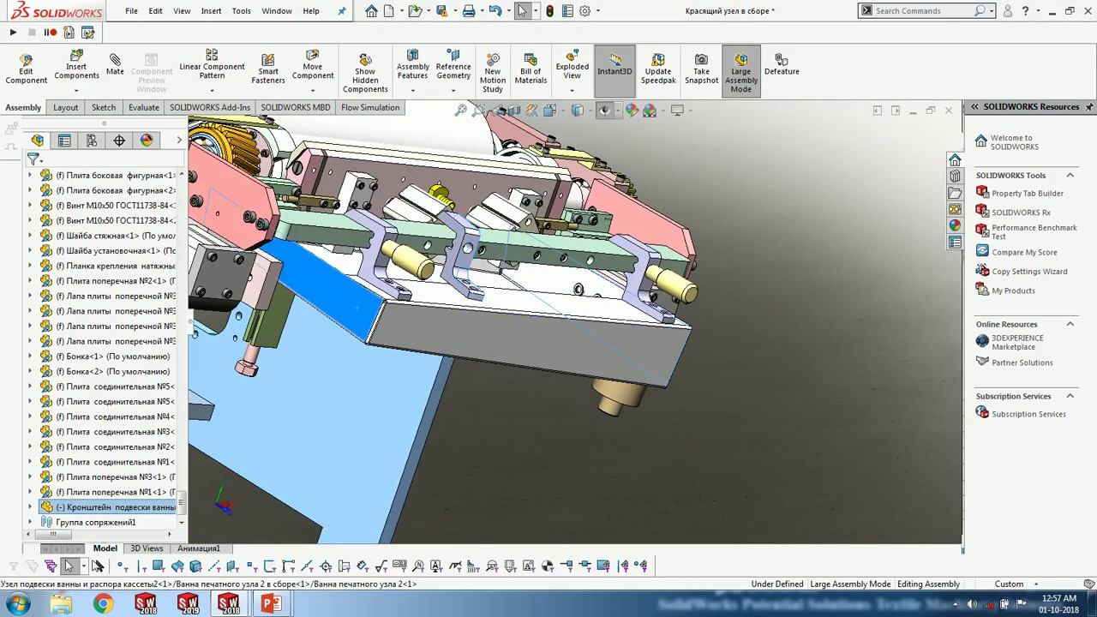
{"action": "left_click", "coordinate": [454, 257], "text": "ctrl"}
{"action": "left_click", "coordinate": [491, 228]}
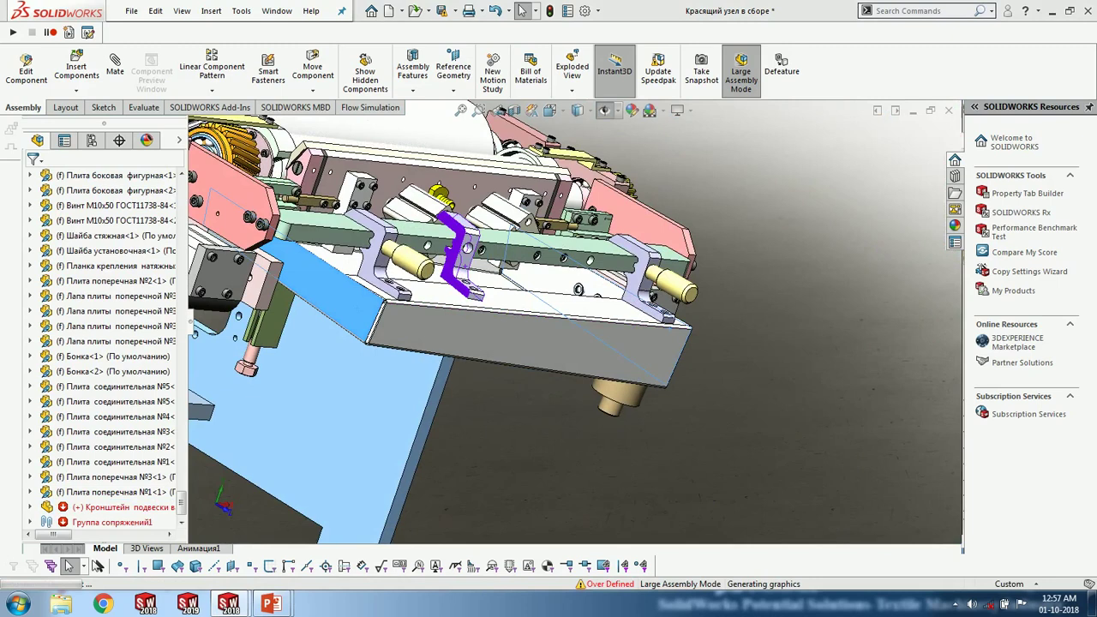
- Discard the pending mate and move the inserted bracket to a free spot between the two existing brackets
{"action": "left_click_drag", "start_coordinate": [523, 179], "coordinate": [518, 247]}
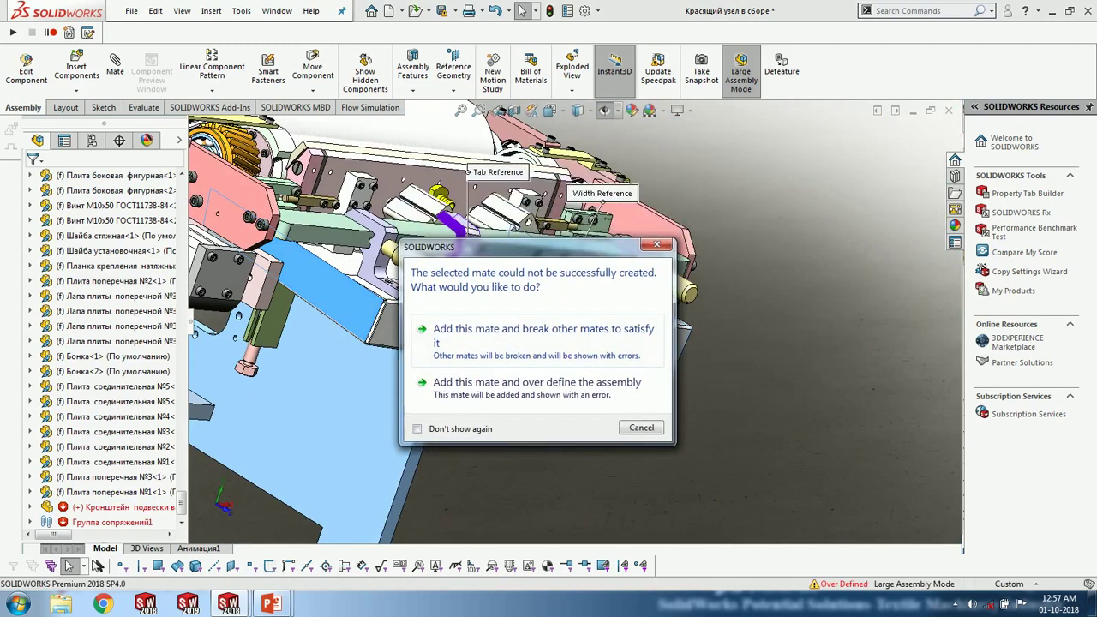
{"action": "left_click", "coordinate": [642, 428]}
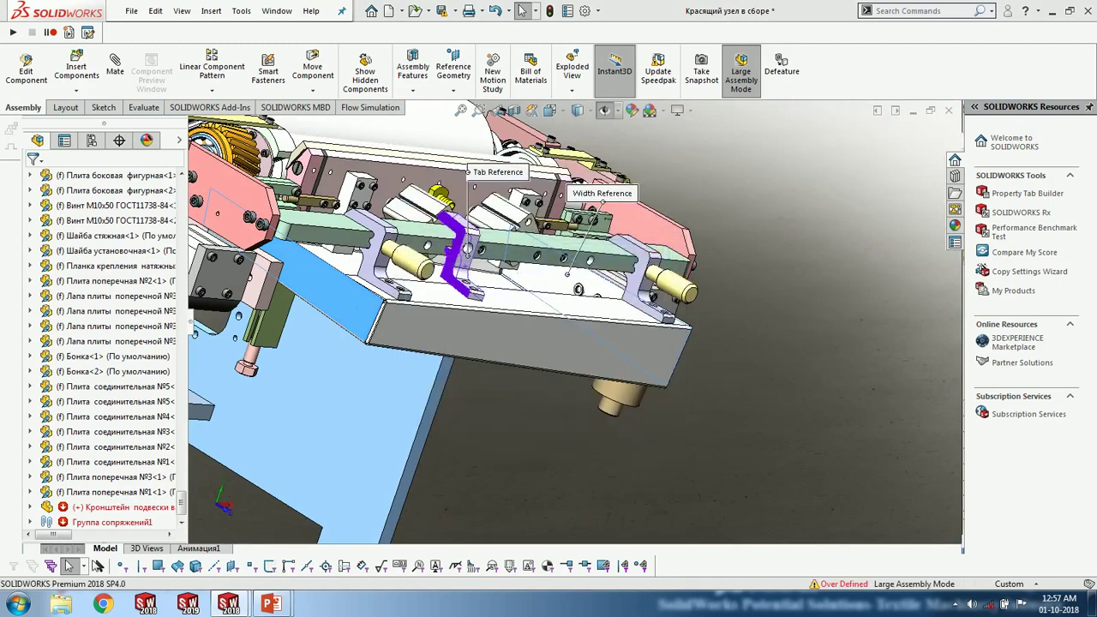
{"action": "middle_click_drag", "start_coordinate": [581, 335], "coordinate": [467, 236]}
{"action": "scroll", "coordinate": [472, 210], "scroll_direction": "down", "scroll_amount": 4}
{"action": "scroll", "coordinate": [524, 232], "scroll_direction": "down", "scroll_amount": 1}
{"action": "left_click_drag", "start_coordinate": [516, 240], "coordinate": [586, 283]}
{"action": "left_click_drag", "start_coordinate": [535, 329], "coordinate": [579, 238]}
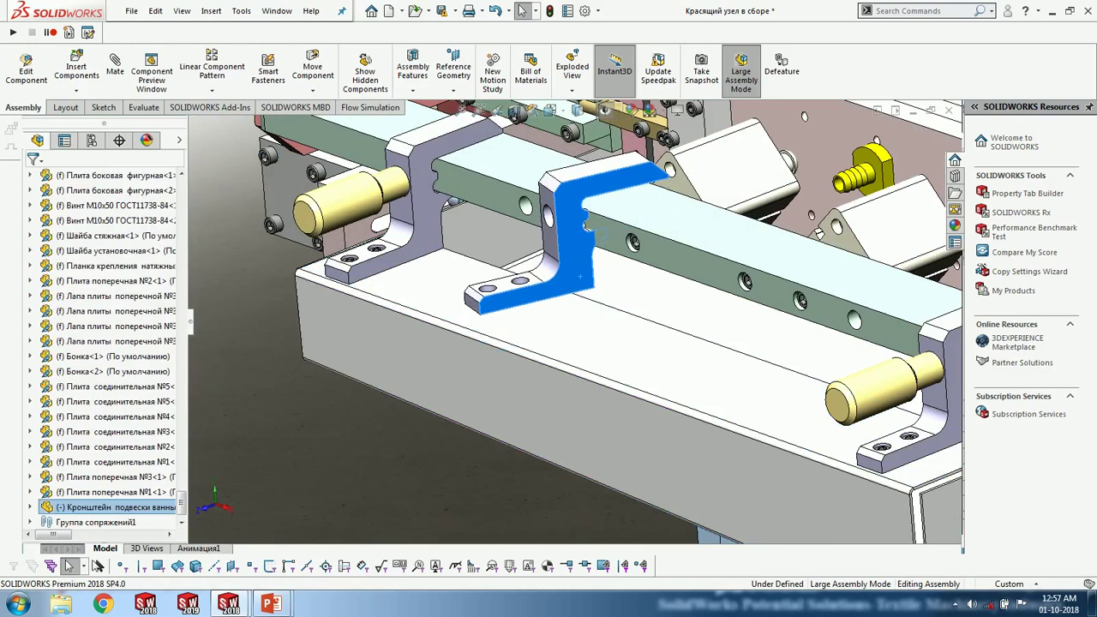
- Try to mate the inserted bracket's side face with the tray's long outer side face
{"action": "left_click_drag", "start_coordinate": [581, 276], "coordinate": [583, 276]}
{"action": "left_click", "coordinate": [438, 353]}
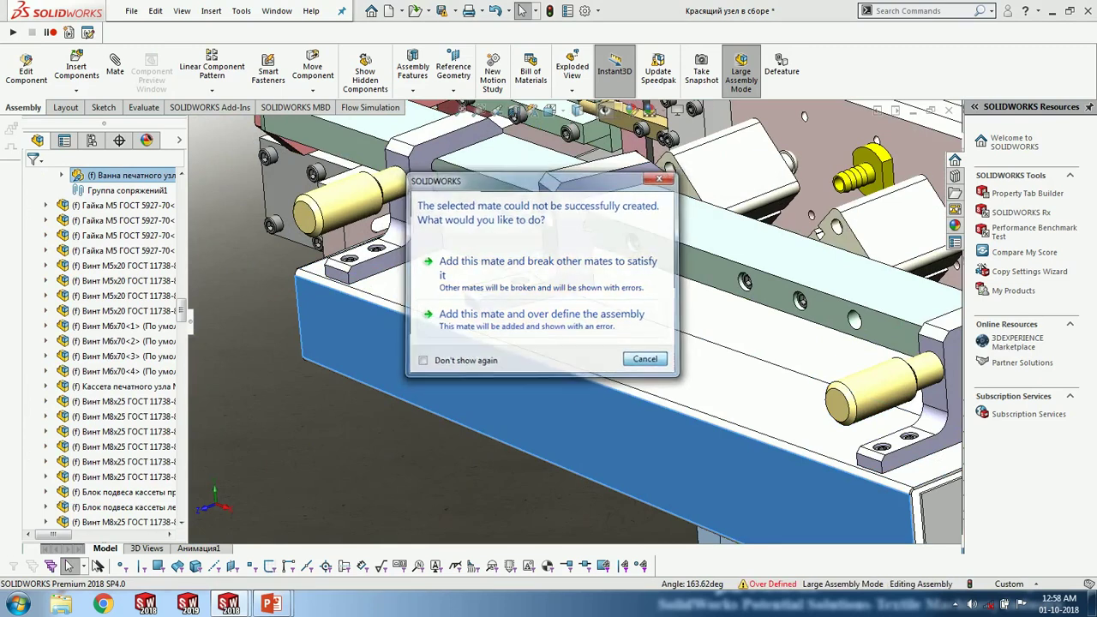
{"action": "left_click", "coordinate": [634, 315]}
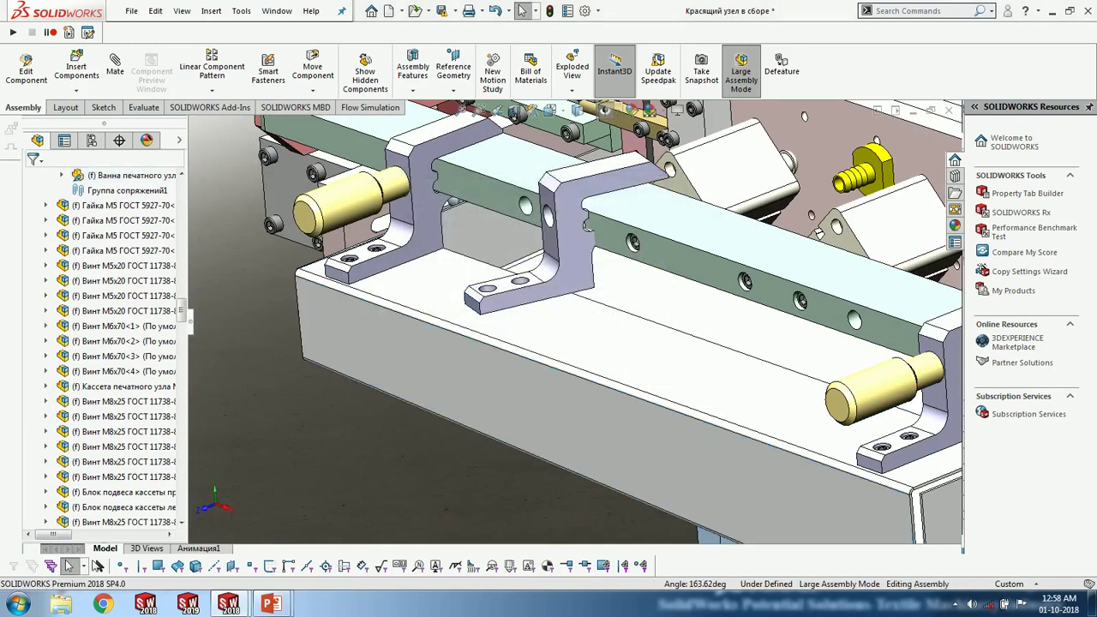
- Move the inserted bracket away from the green bar, close to the existing bracket at the tray's far end
{"action": "left_click", "coordinate": [549, 217]}
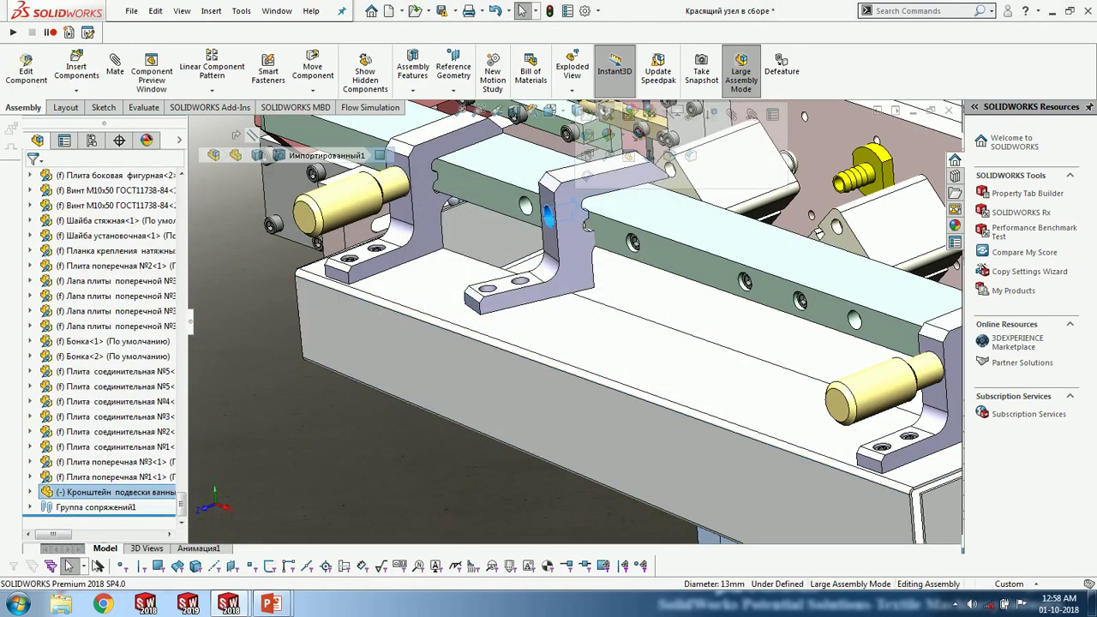
{"action": "key", "text": "Escape"}
{"action": "left_click_drag", "start_coordinate": [577, 251], "coordinate": [471, 273]}
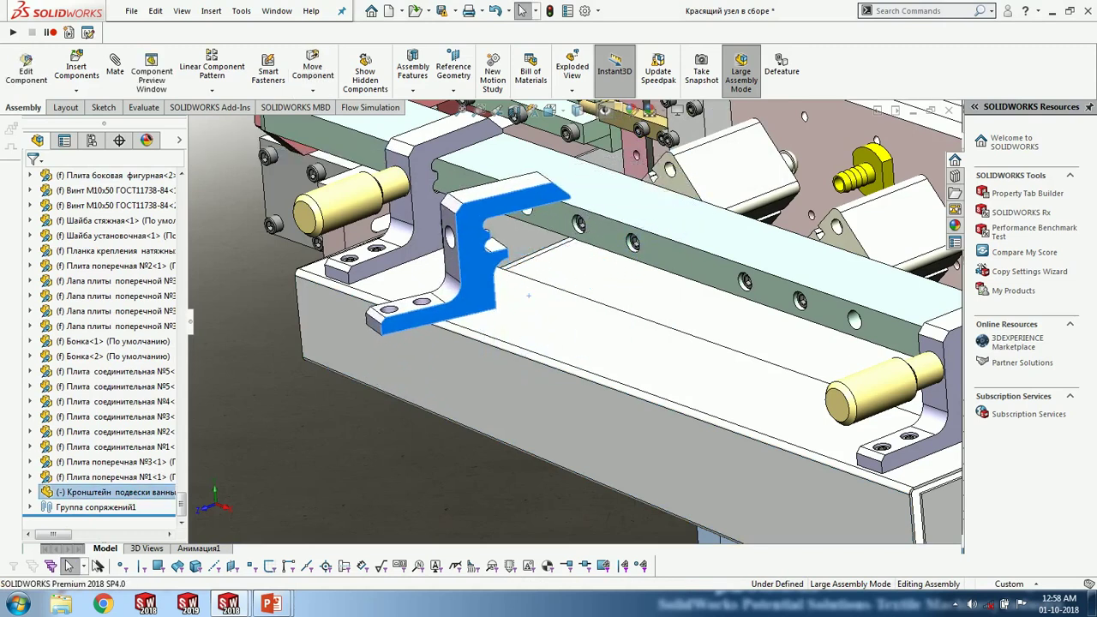
{"action": "middle_click_drag", "start_coordinate": [542, 241], "coordinate": [364, 202]}
{"action": "left_click", "coordinate": [525, 191]}
{"action": "scroll", "coordinate": [364, 201], "scroll_direction": "down", "scroll_amount": 4}
{"action": "left_click", "coordinate": [212, 293], "text": "ctrl"}
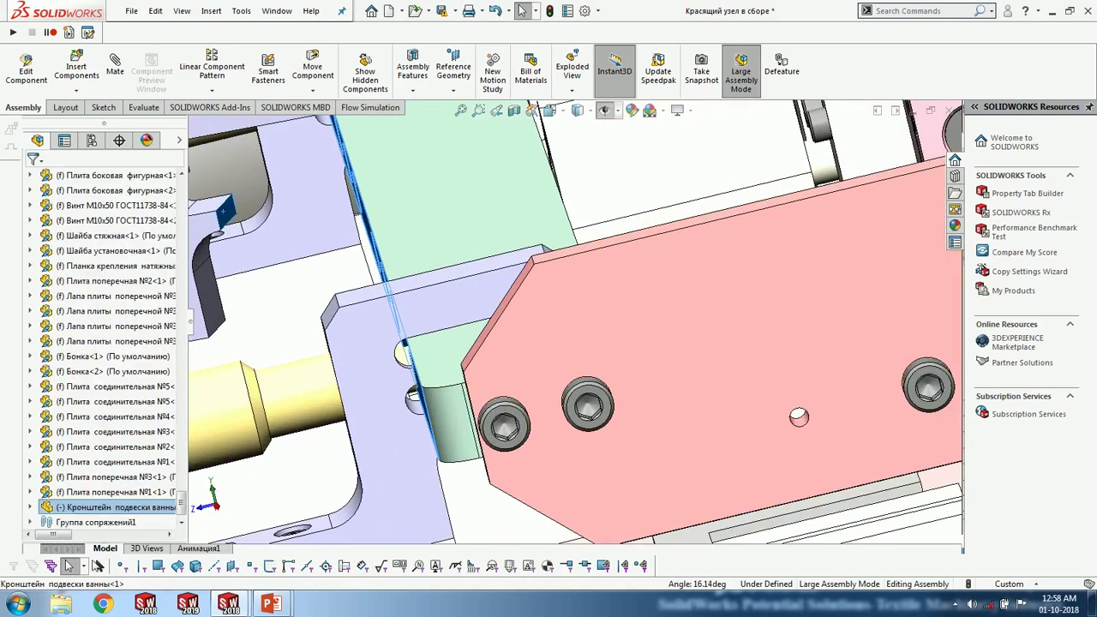
{"action": "scroll", "coordinate": [257, 257], "scroll_direction": "up", "scroll_amount": 2}
{"action": "middle_click_drag", "start_coordinate": [343, 155], "coordinate": [499, 119]}
{"action": "middle_click_drag", "start_coordinate": [526, 242], "coordinate": [560, 246]}
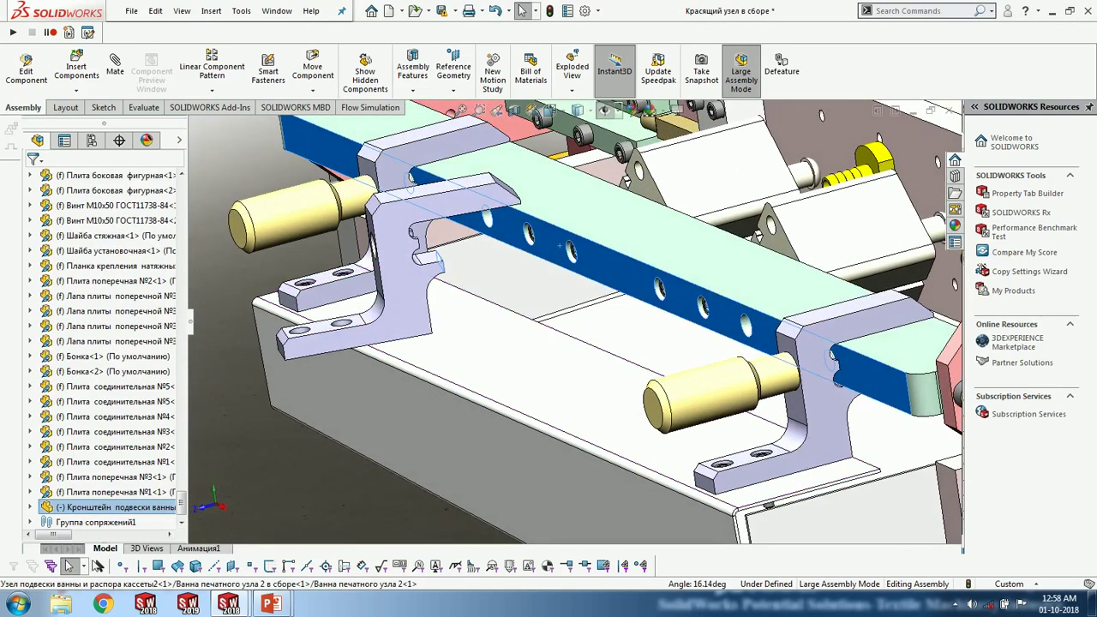
{"action": "key", "text": "Escape"}
{"action": "left_click", "coordinate": [610, 268]}
{"action": "middle_click_drag", "start_coordinate": [600, 326], "coordinate": [386, 330]}
{"action": "scroll", "coordinate": [360, 301], "scroll_direction": "up", "scroll_amount": 2}
{"action": "scroll", "coordinate": [378, 309], "scroll_direction": "down", "scroll_amount": 2}
{"action": "scroll", "coordinate": [378, 300], "scroll_direction": "up", "scroll_amount": 2}
{"action": "scroll", "coordinate": [302, 245], "scroll_direction": "down", "scroll_amount": 3}
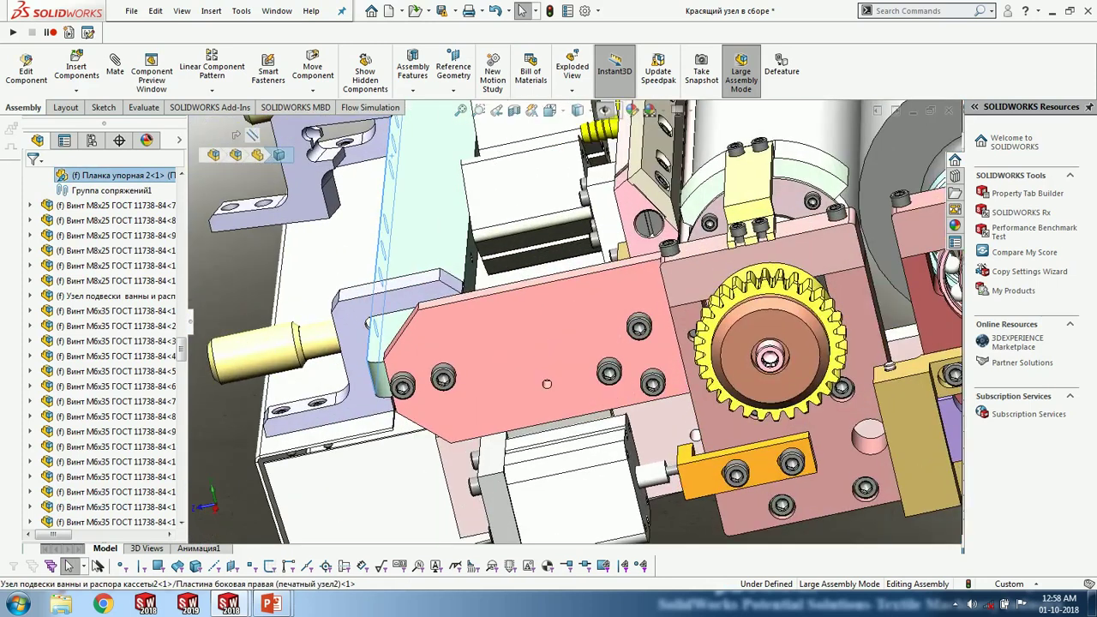
{"action": "left_click", "coordinate": [331, 197], "text": "ctrl"}
{"action": "middle_click_drag", "start_coordinate": [547, 384], "coordinate": [602, 353]}
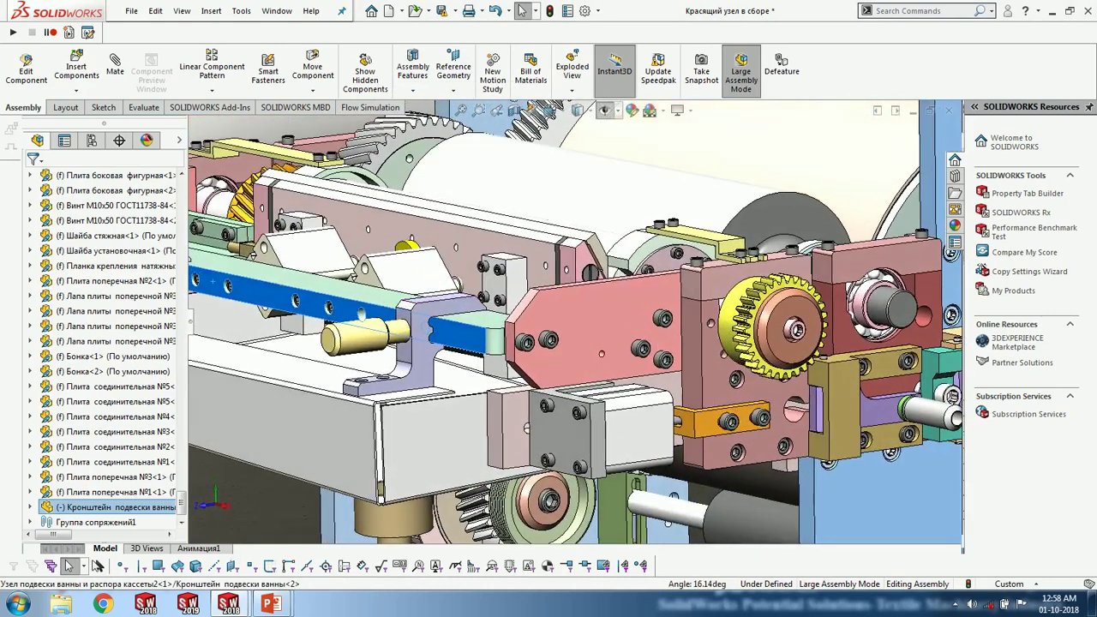
{"action": "scroll", "coordinate": [528, 318], "scroll_direction": "up", "scroll_amount": 2}
{"action": "key", "text": "Escape"}
{"action": "scroll", "coordinate": [231, 303], "scroll_direction": "down", "scroll_amount": 4}
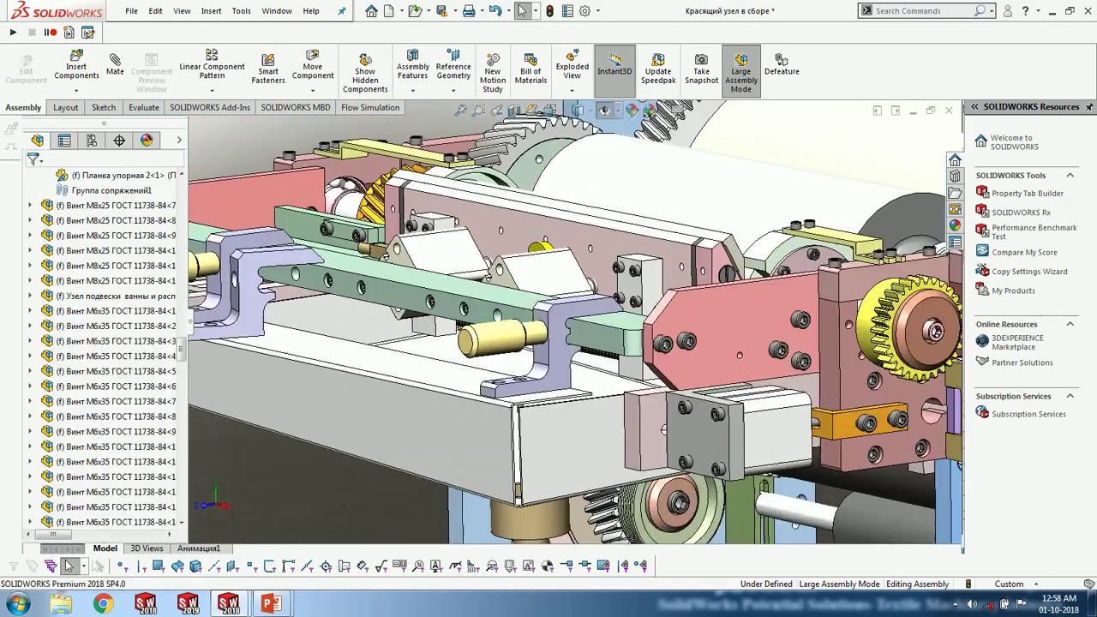
{"action": "left_click", "coordinate": [266, 292]}
{"action": "middle_click_drag", "start_coordinate": [330, 386], "coordinate": [358, 307]}
{"action": "left_click", "coordinate": [378, 196]}
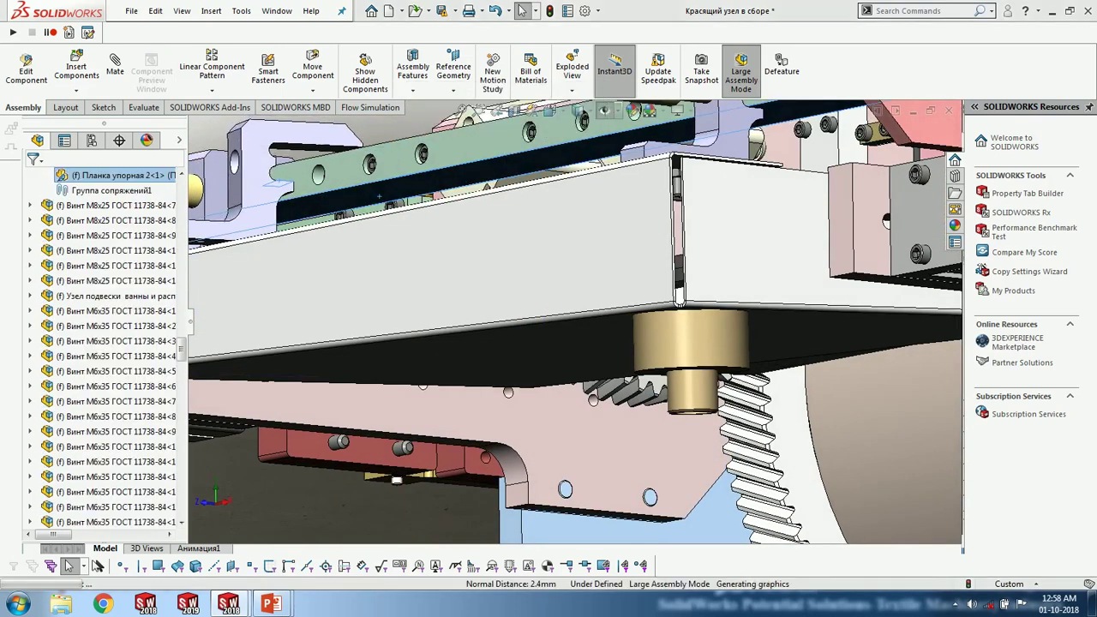
{"action": "middle_click_drag", "start_coordinate": [428, 272], "coordinate": [357, 341]}
{"action": "key", "text": "Escape"}
- Mate the small flat face inside the inserted bracket's notch with the drilled front face of the green bar
{"action": "scroll", "coordinate": [515, 257], "scroll_direction": "up", "scroll_amount": 3}
{"action": "scroll", "coordinate": [492, 201], "scroll_direction": "down", "scroll_amount": 4}
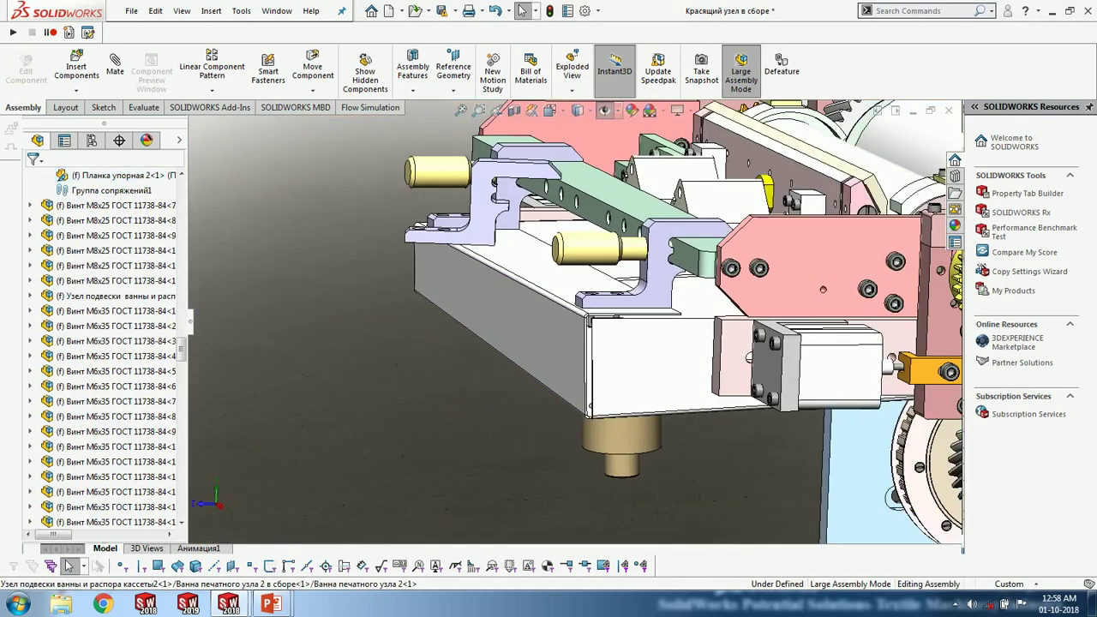
{"action": "scroll", "coordinate": [493, 201], "scroll_direction": "down", "scroll_amount": 4}
{"action": "middle_click_drag", "start_coordinate": [492, 201], "coordinate": [393, 195]}
{"action": "scroll", "coordinate": [391, 194], "scroll_direction": "down", "scroll_amount": 4}
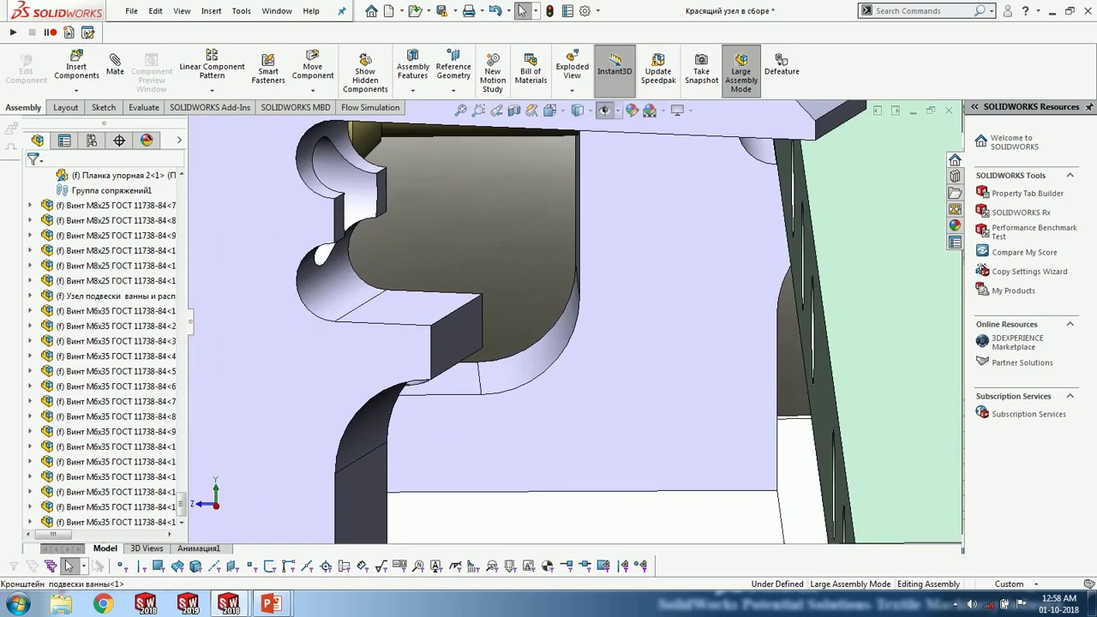
{"action": "left_click", "coordinate": [382, 193]}
{"action": "scroll", "coordinate": [383, 194], "scroll_direction": "up", "scroll_amount": 4}
{"action": "middle_click_drag", "start_coordinate": [383, 194], "coordinate": [454, 196]}
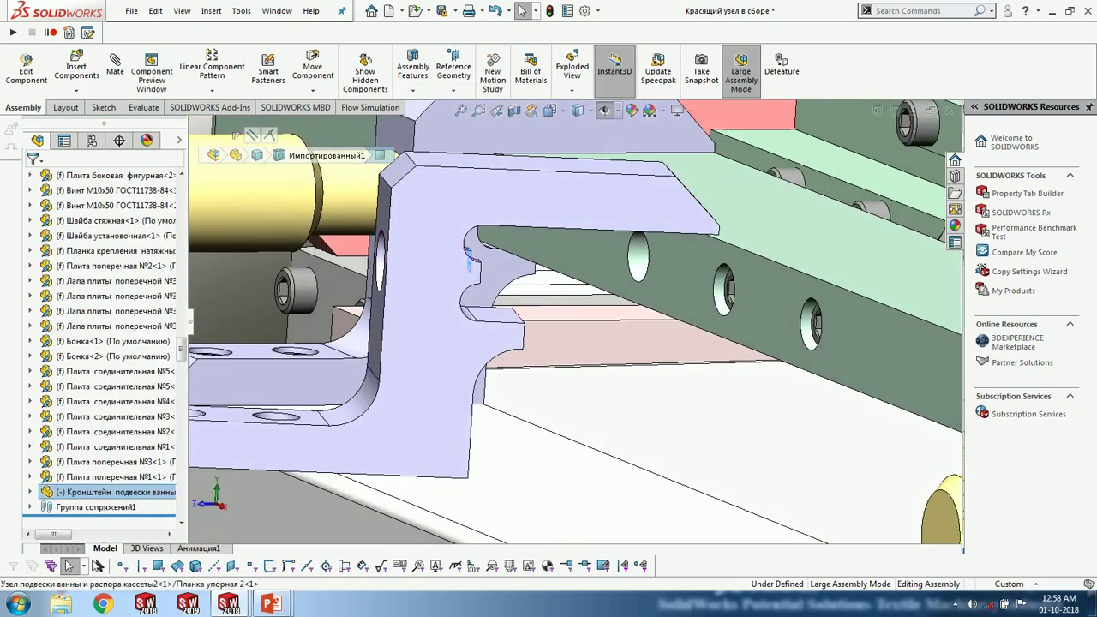
{"action": "left_click", "coordinate": [703, 296], "text": "ctrl"}
{"action": "left_click", "coordinate": [742, 285]}
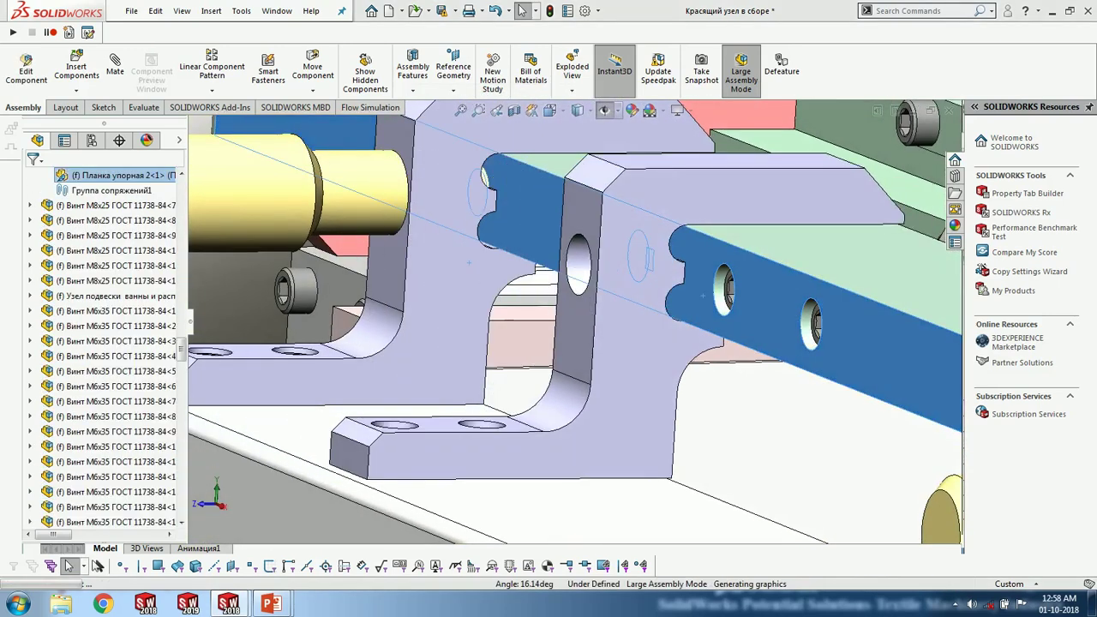
{"action": "key", "text": "Escape"}
{"action": "scroll", "coordinate": [702, 294], "scroll_direction": "up", "scroll_amount": 5}
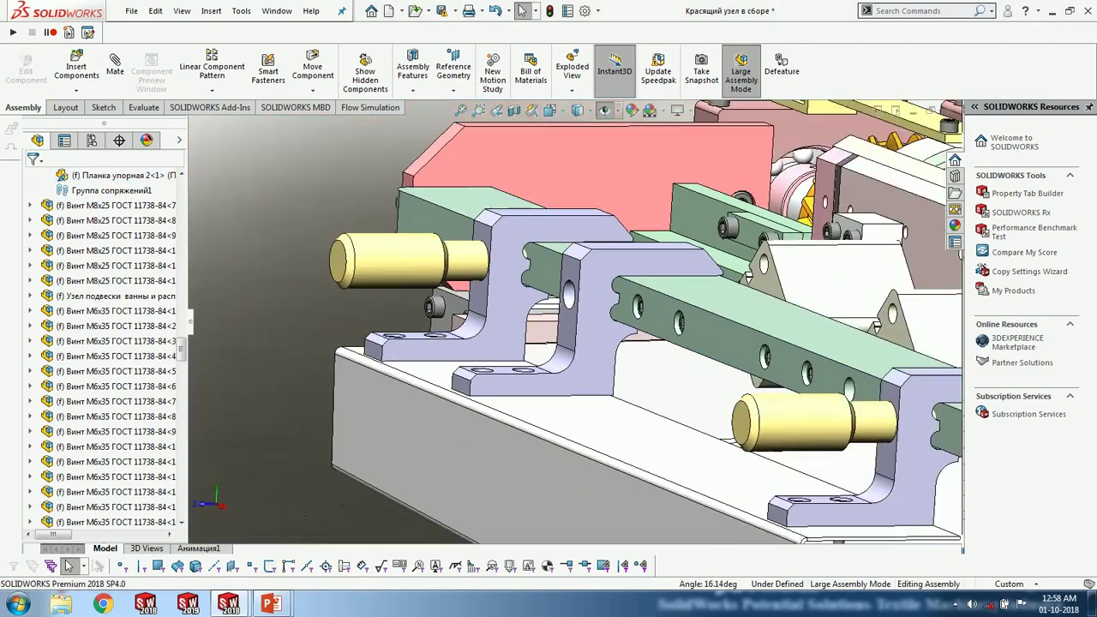
- Slide the inserted bracket along the green bar to about midway between the two existing brackets
{"action": "left_click_drag", "start_coordinate": [578, 326], "coordinate": [628, 344]}
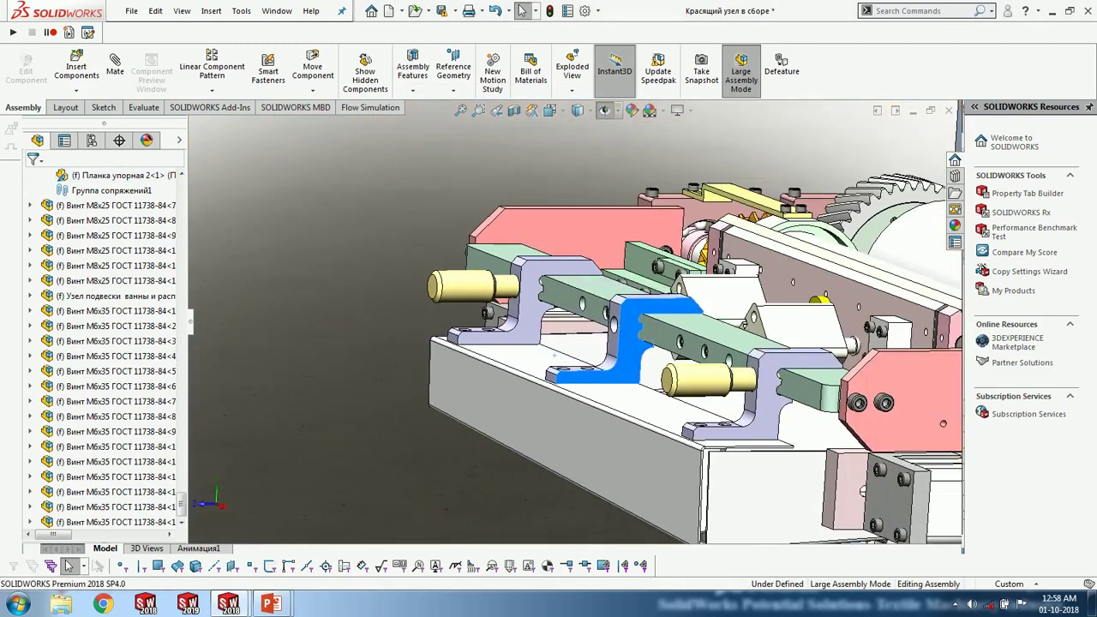
{"action": "scroll", "coordinate": [627, 345], "scroll_direction": "up", "scroll_amount": 1}
{"action": "middle_click_drag", "start_coordinate": [649, 369], "coordinate": [643, 396]}
{"action": "scroll", "coordinate": [598, 262], "scroll_direction": "down", "scroll_amount": 2}
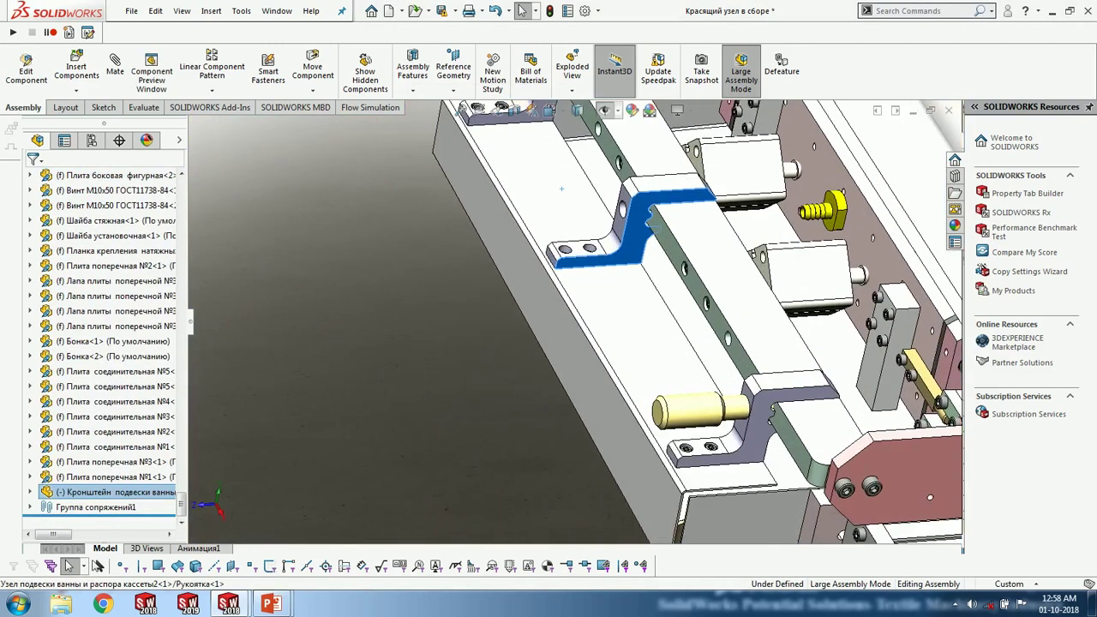
{"action": "key", "text": "Escape"}
- Examine the screw holes in the feet of the existing and inserted brackets up close
{"action": "scroll", "coordinate": [577, 330], "scroll_direction": "up", "scroll_amount": 5}
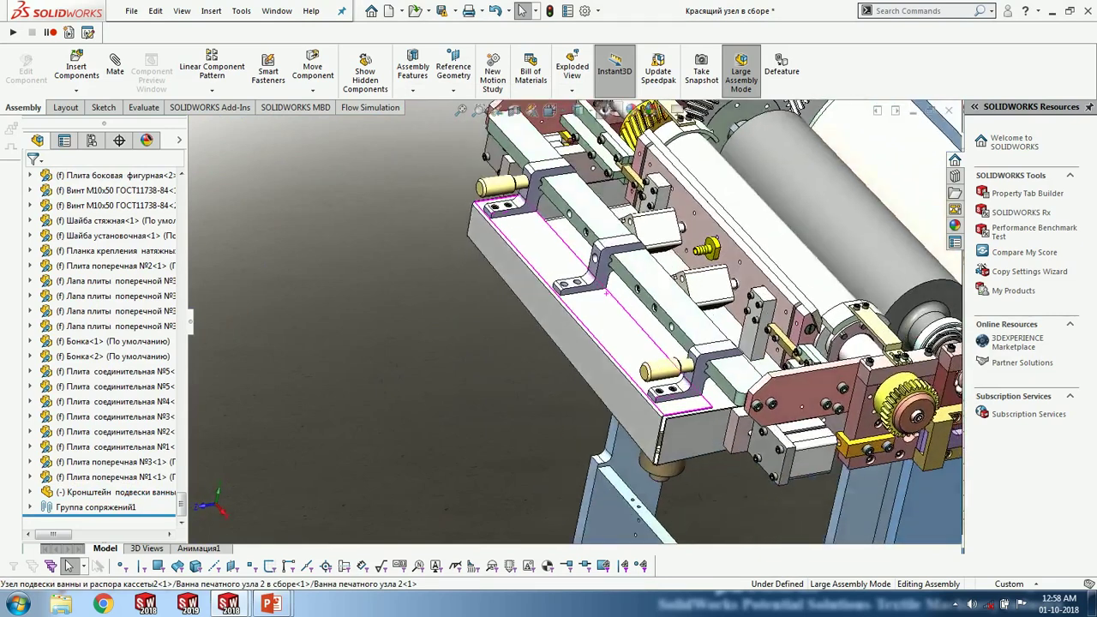
{"action": "scroll", "coordinate": [561, 272], "scroll_direction": "down", "scroll_amount": 5}
{"action": "scroll", "coordinate": [561, 273], "scroll_direction": "up", "scroll_amount": 3}
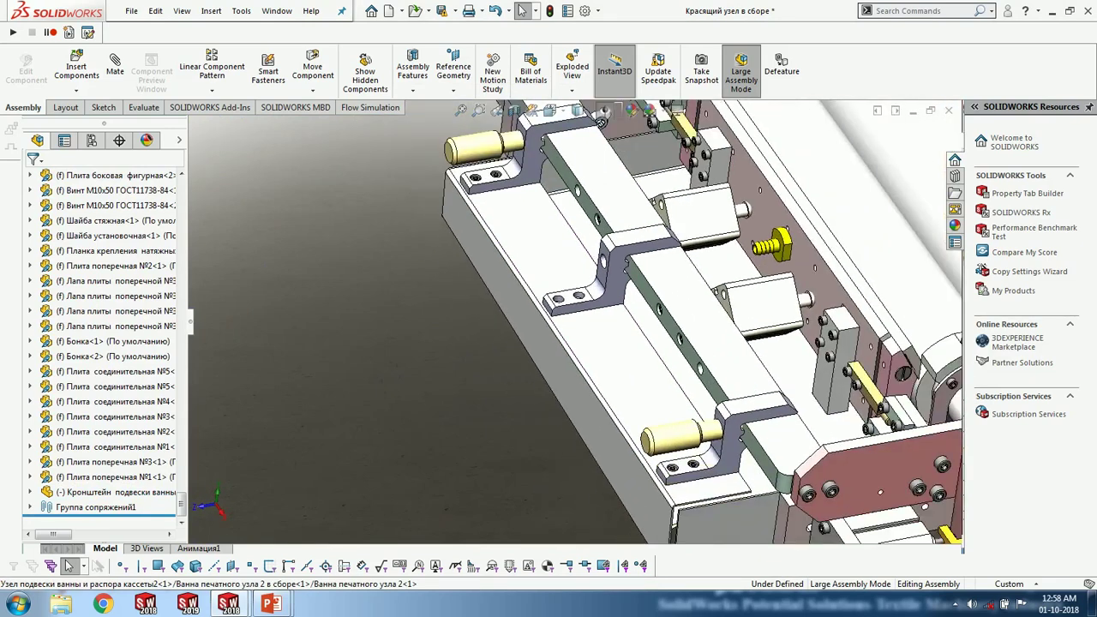
{"action": "scroll", "coordinate": [719, 484], "scroll_direction": "down", "scroll_amount": 5}
{"action": "scroll", "coordinate": [564, 407], "scroll_direction": "down", "scroll_amount": 3}
{"action": "scroll", "coordinate": [737, 506], "scroll_direction": "up", "scroll_amount": 6}
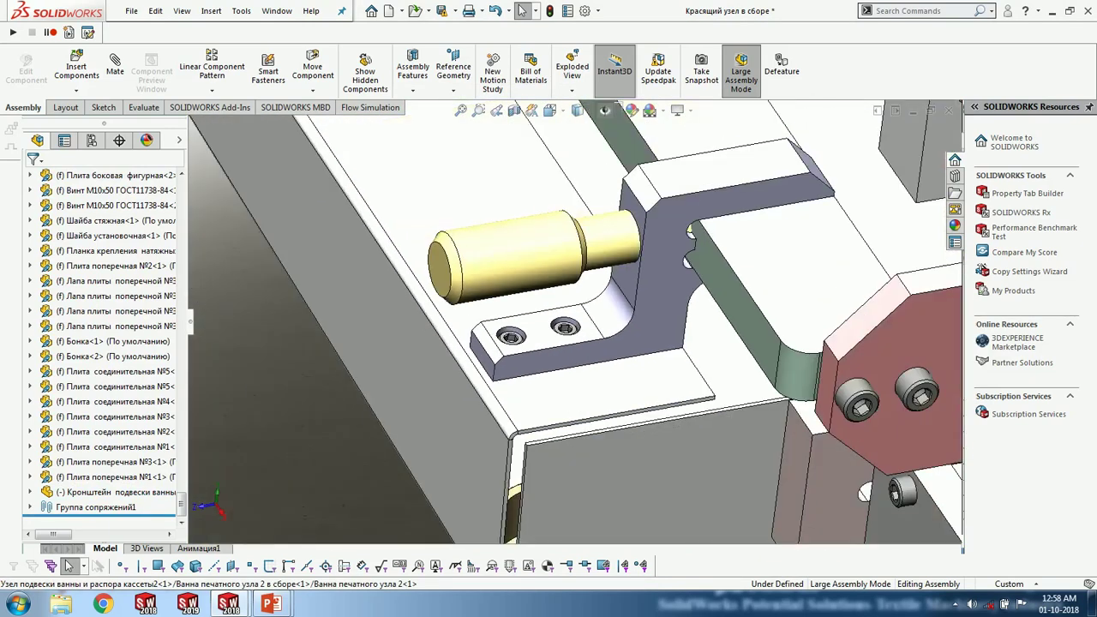
{"action": "scroll", "coordinate": [737, 506], "scroll_direction": "down", "scroll_amount": 2}
{"action": "scroll", "coordinate": [545, 211], "scroll_direction": "down", "scroll_amount": 2}
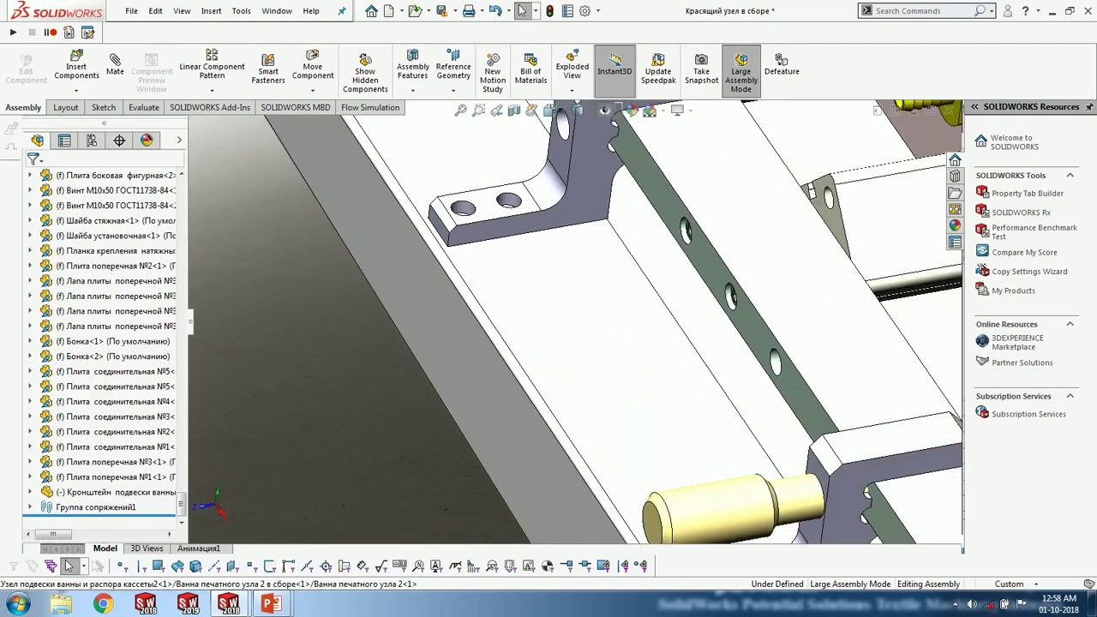
- Open the Toolbox in the Design Library and widen the pane to show its standards folders
{"action": "left_click", "coordinate": [955, 176]}
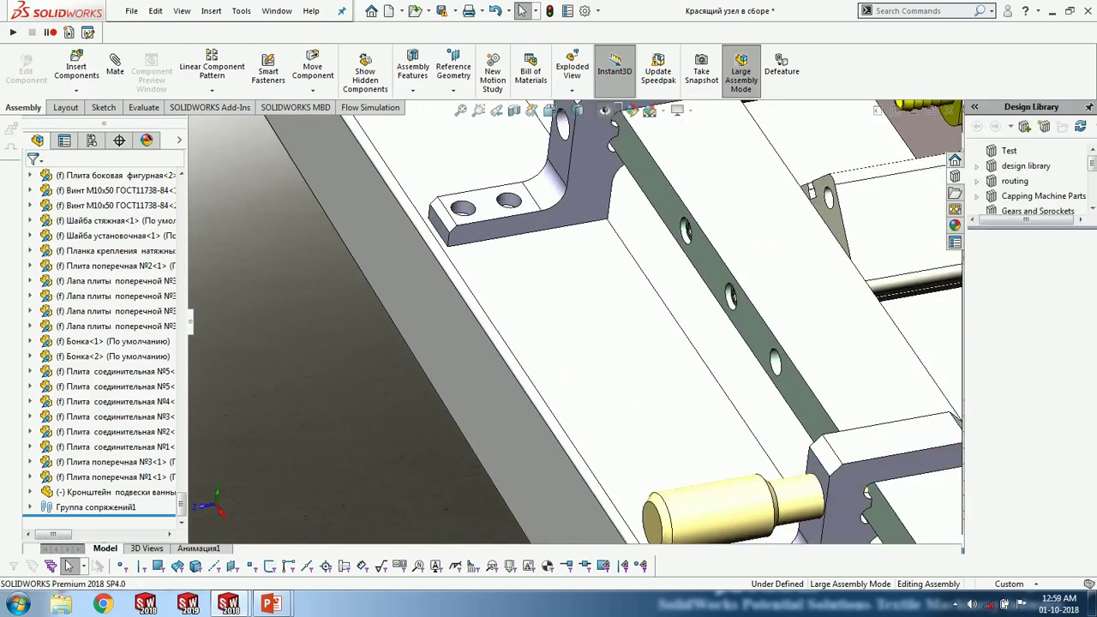
{"action": "scroll", "coordinate": [1029, 180], "scroll_direction": "down", "scroll_amount": 6}
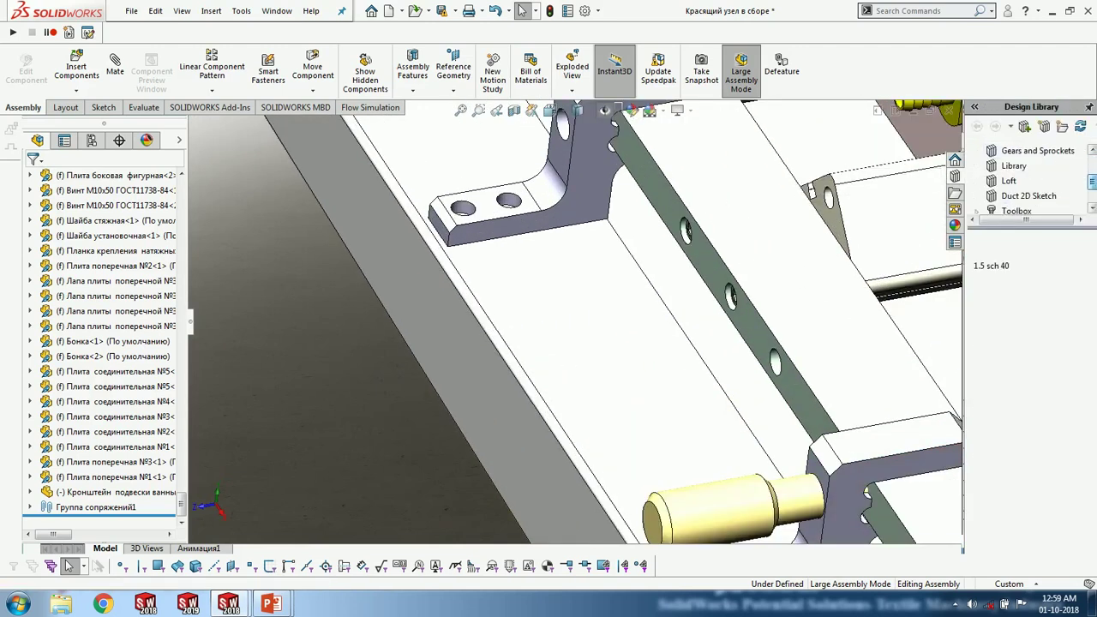
{"action": "left_click", "coordinate": [1016, 181]}
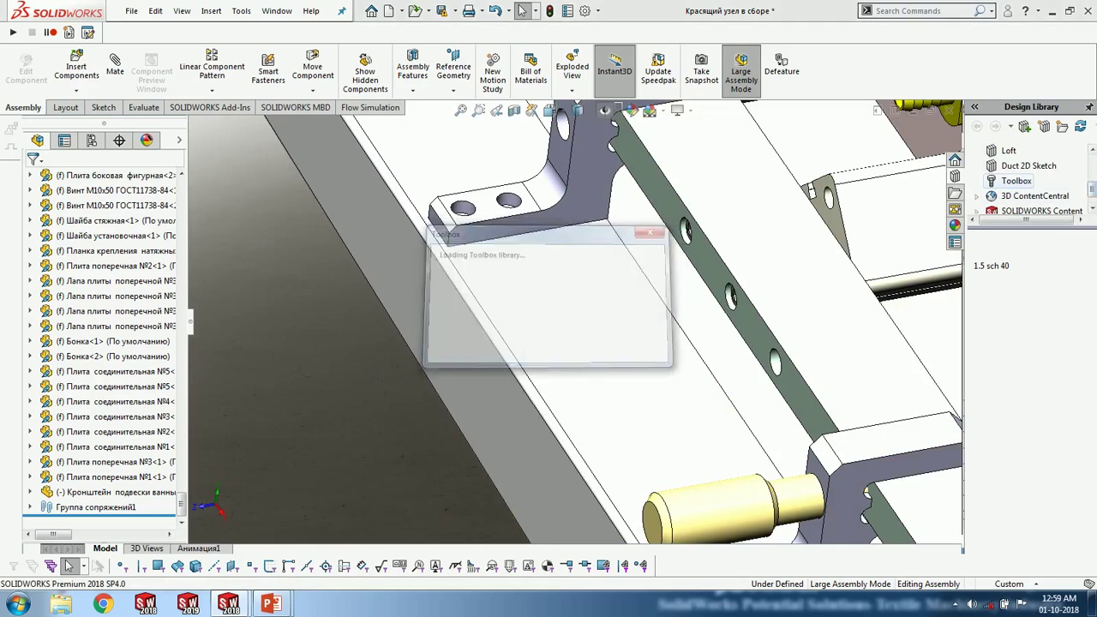
{"action": "left_click_drag", "start_coordinate": [965, 351], "coordinate": [848, 352]}
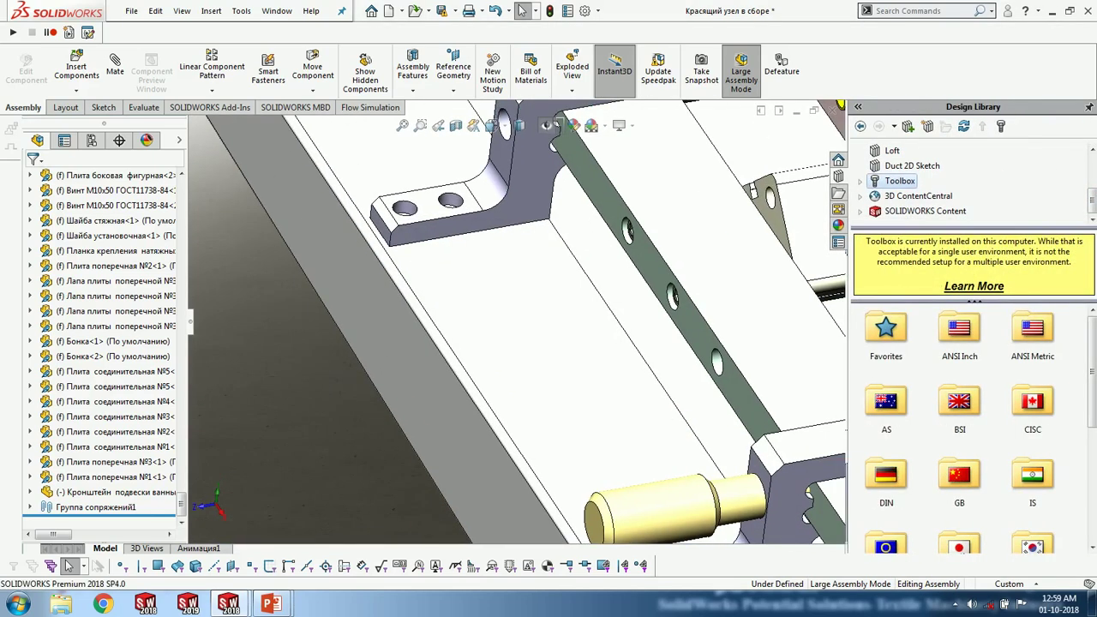
{"action": "left_click_drag", "start_coordinate": [1092, 372], "coordinate": [1092, 372]}
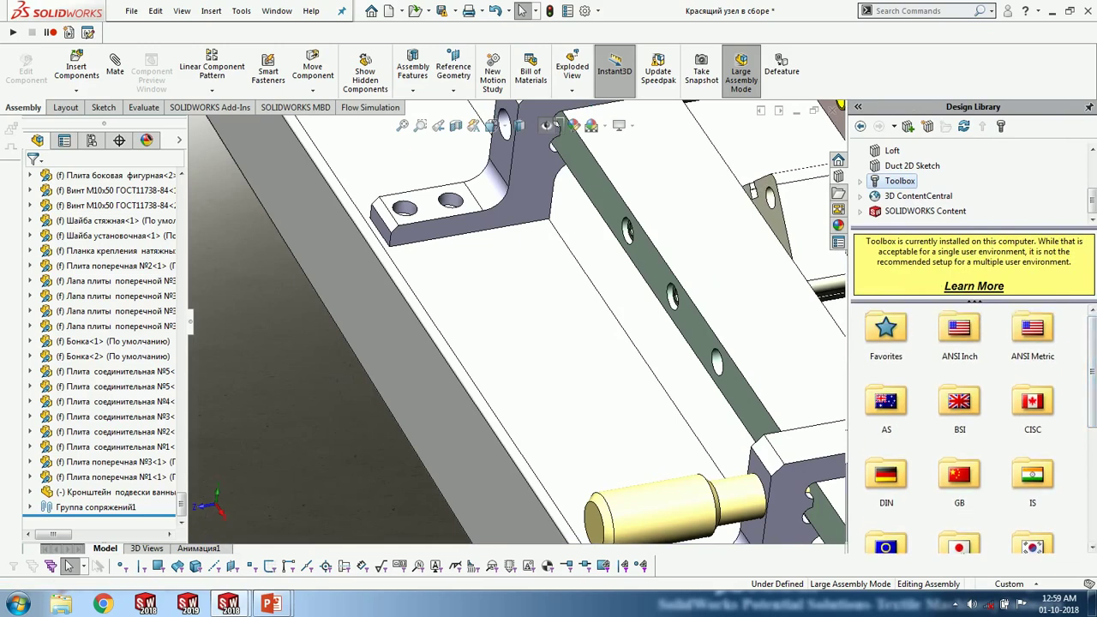
- Look through the Toolbox's ANSI Inch Bolts and Screws and Ball Bearings folders
{"action": "double_click", "coordinate": [959, 327]}
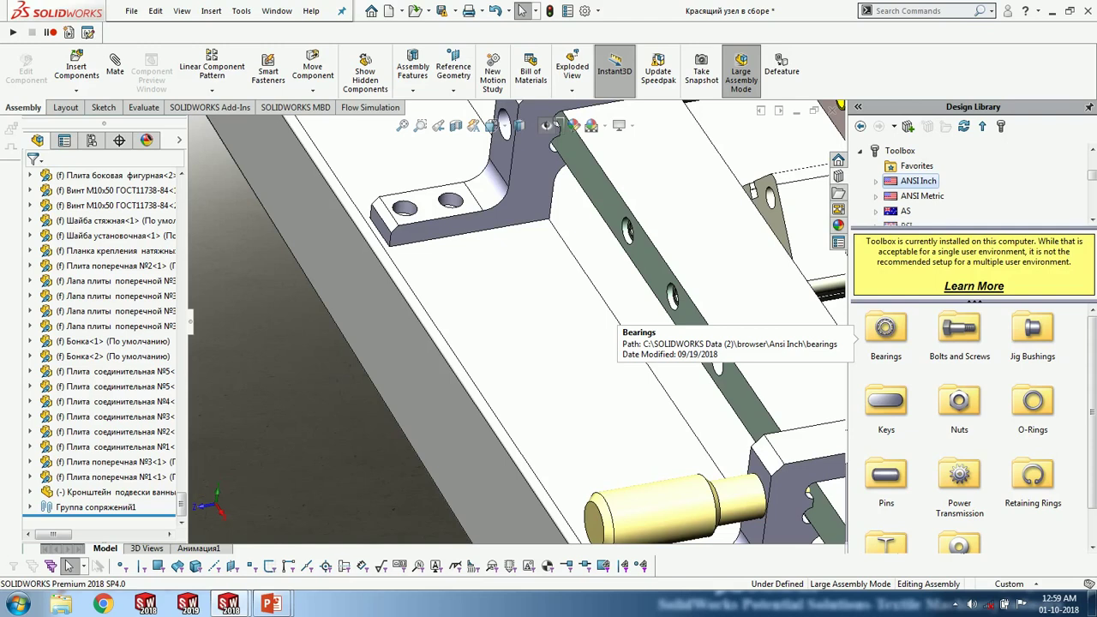
{"action": "double_click", "coordinate": [959, 328]}
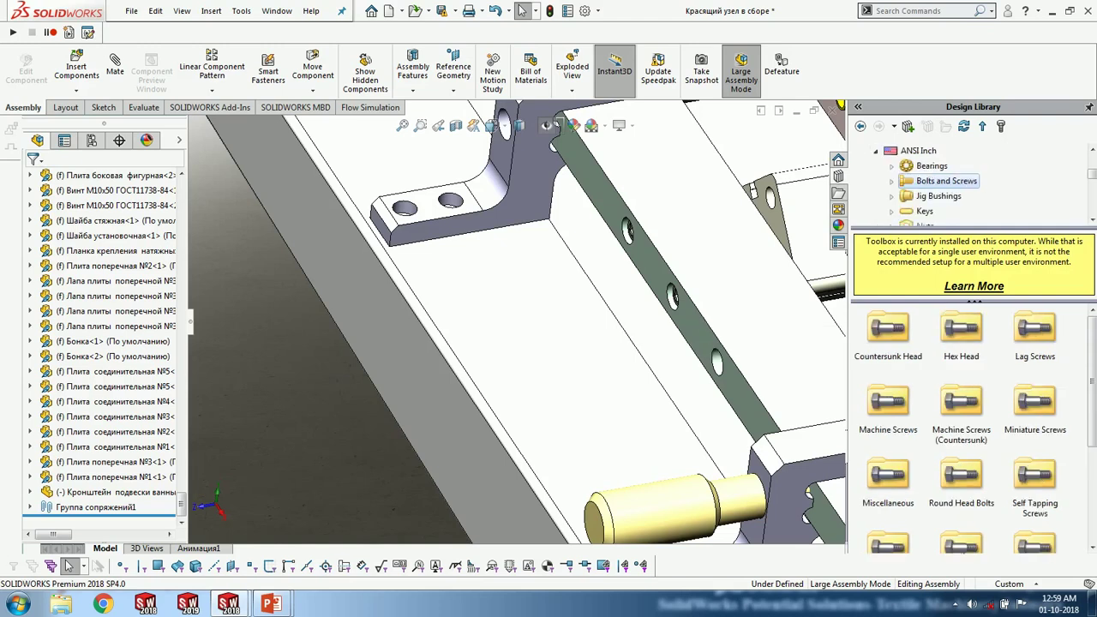
{"action": "left_click", "coordinate": [932, 166]}
{"action": "double_click", "coordinate": [888, 329]}
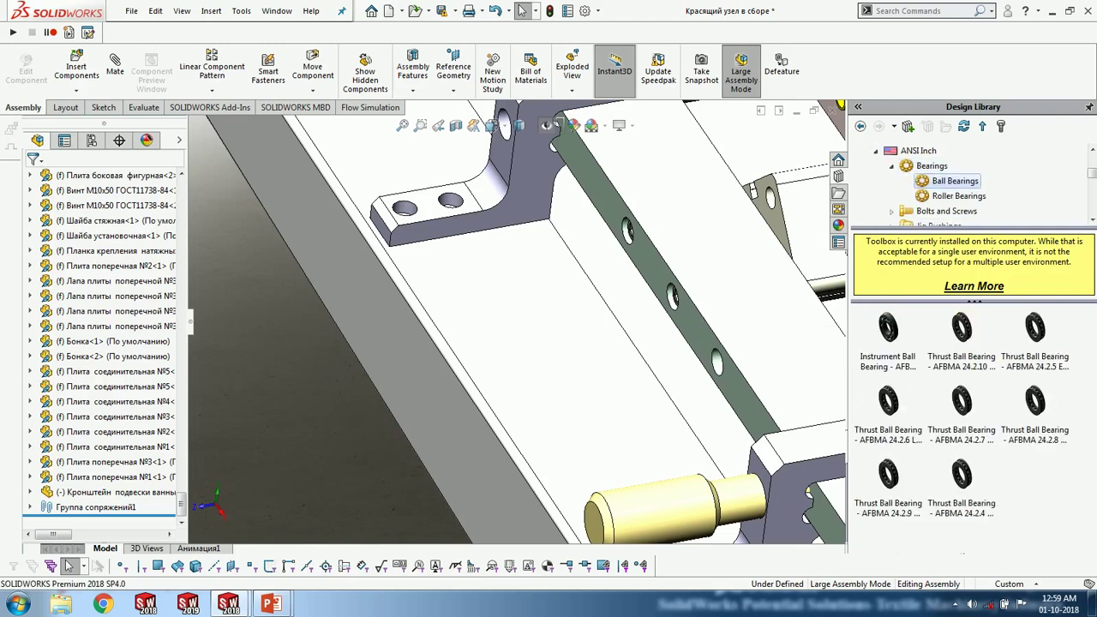
- Look at the ANSI Inch O-Rings folder and return to the Toolbox's list of standards
{"action": "left_click", "coordinate": [932, 167]}
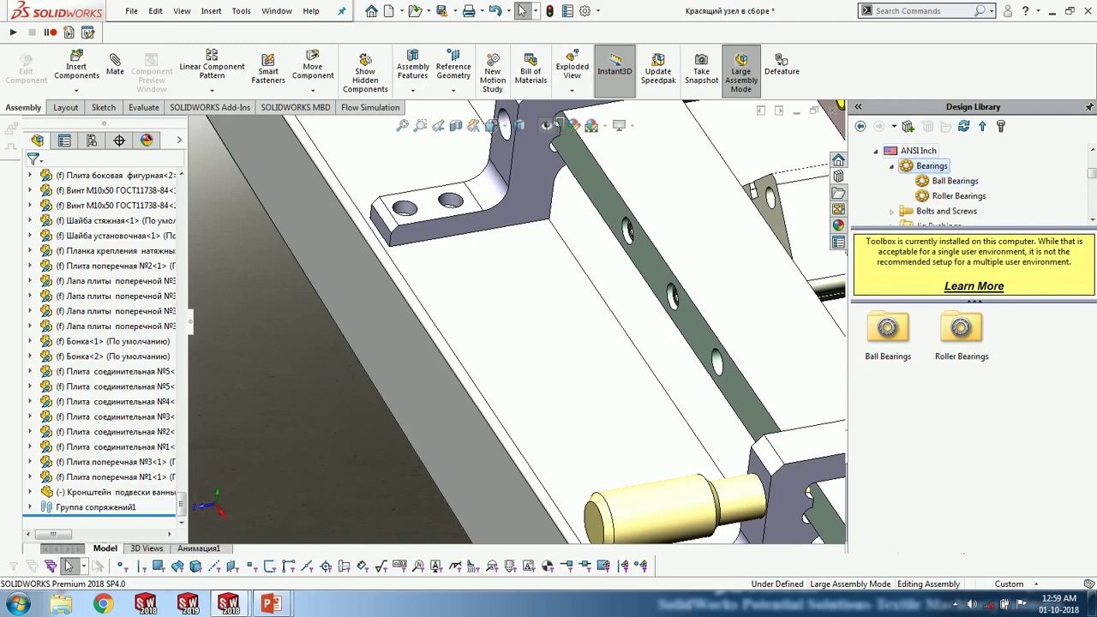
{"action": "left_click", "coordinate": [919, 150]}
{"action": "double_click", "coordinate": [1036, 400]}
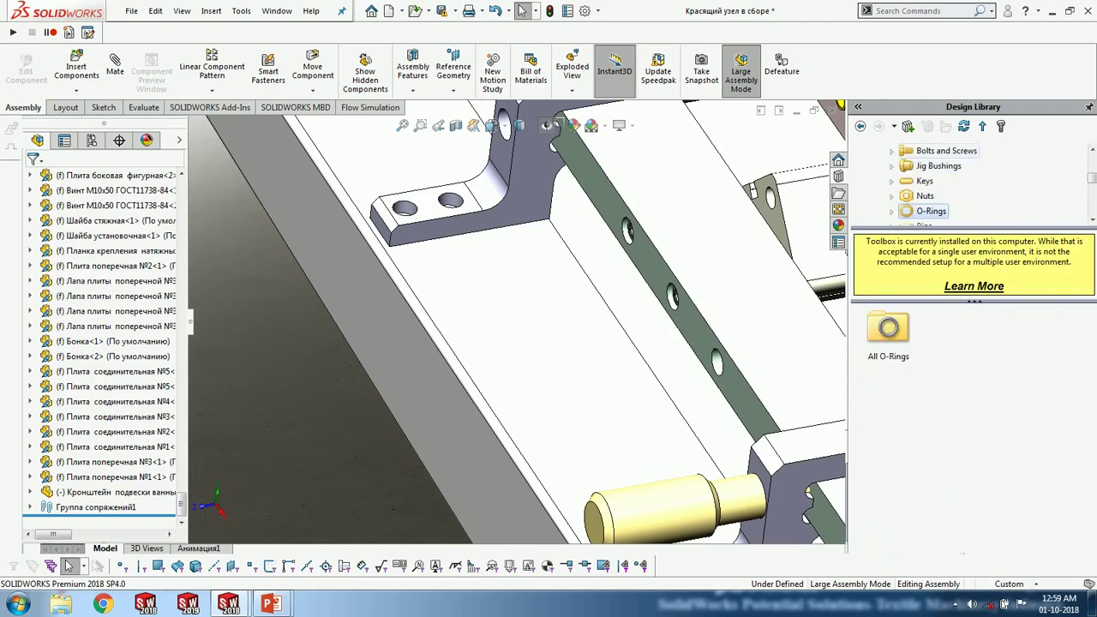
{"action": "left_click", "coordinate": [946, 151]}
{"action": "scroll", "coordinate": [943, 151], "scroll_direction": "up", "scroll_amount": 1}
{"action": "left_click", "coordinate": [933, 150]}
{"action": "scroll", "coordinate": [933, 151], "scroll_direction": "up", "scroll_amount": 1}
{"action": "key", "text": "Up"}
{"action": "key", "text": "Up"}
{"action": "key", "text": "Up"}
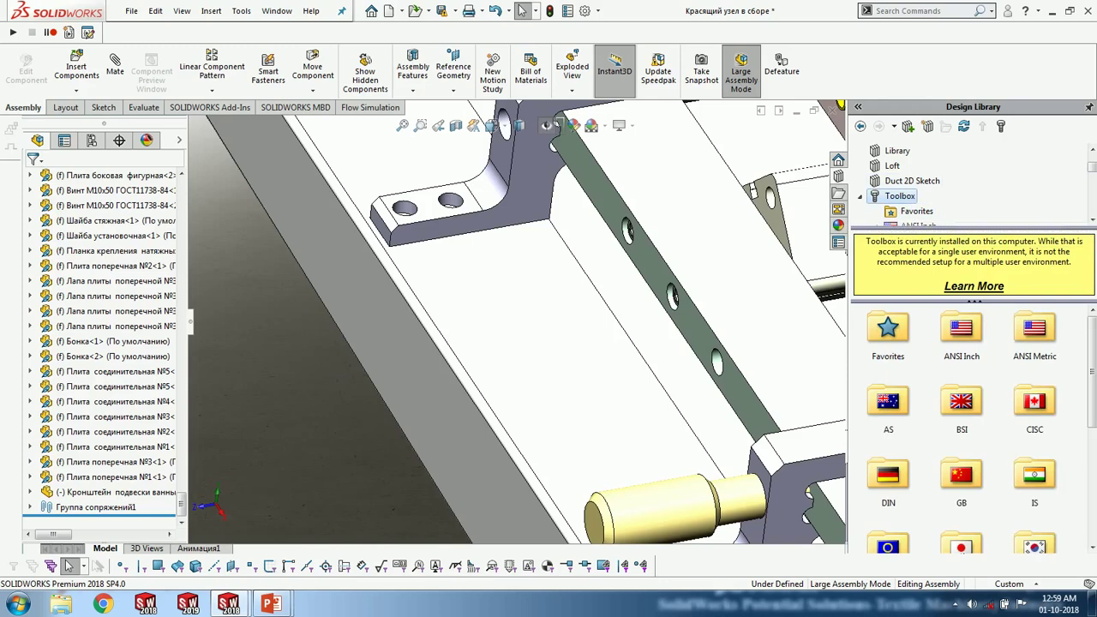
- Try to add Smart Fasteners to the holes in the assembly
{"action": "scroll", "coordinate": [967, 187], "scroll_direction": "up", "scroll_amount": 2}
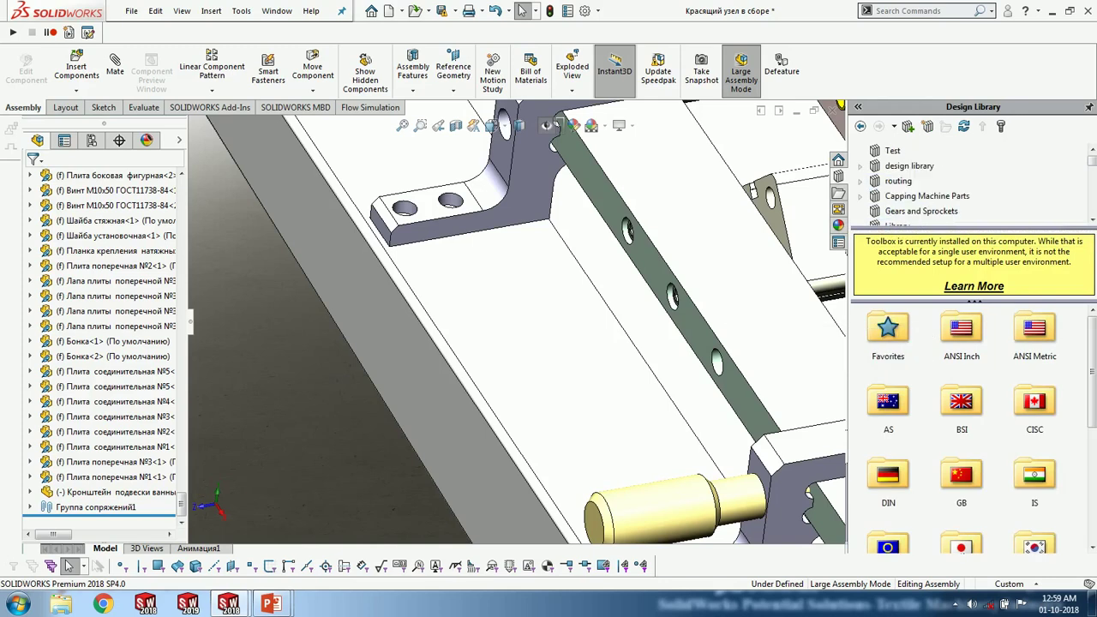
{"action": "mouse_move", "coordinate": [580, 345]}
{"action": "middle_mouse_down"}
{"action": "mouse_move", "coordinate": [617, 287]}
{"action": "mouse_move", "coordinate": [596, 330]}
{"action": "middle_mouse_up"}
{"action": "scroll", "coordinate": [591, 330], "scroll_direction": "up", "scroll_amount": 2}
{"action": "scroll", "coordinate": [450, 234], "scroll_direction": "down", "scroll_amount": 4}
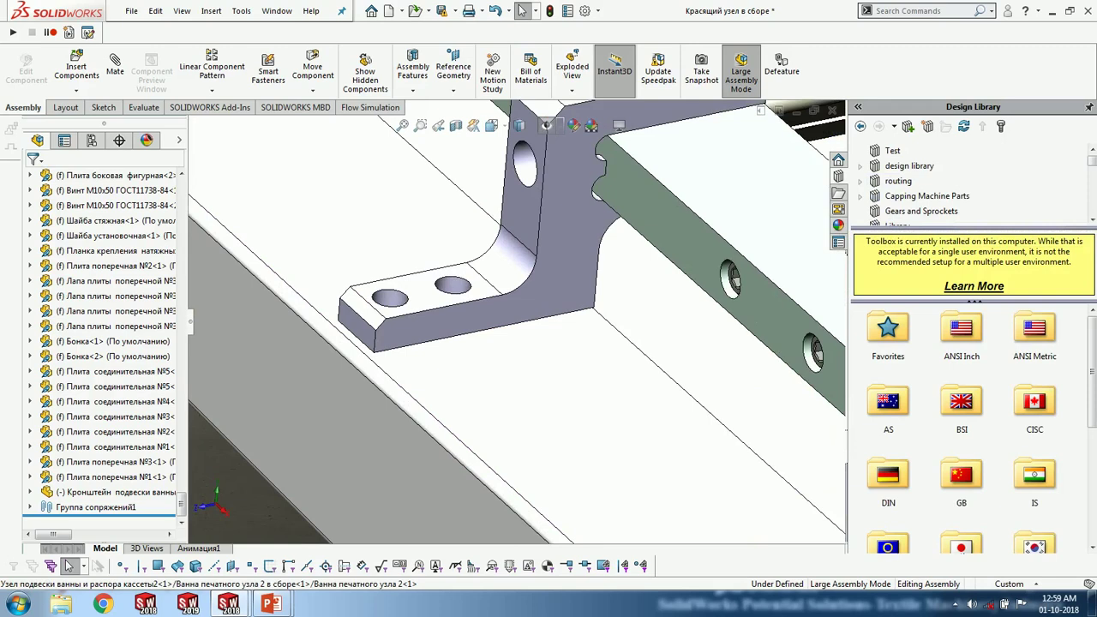
{"action": "left_click", "coordinate": [267, 68]}
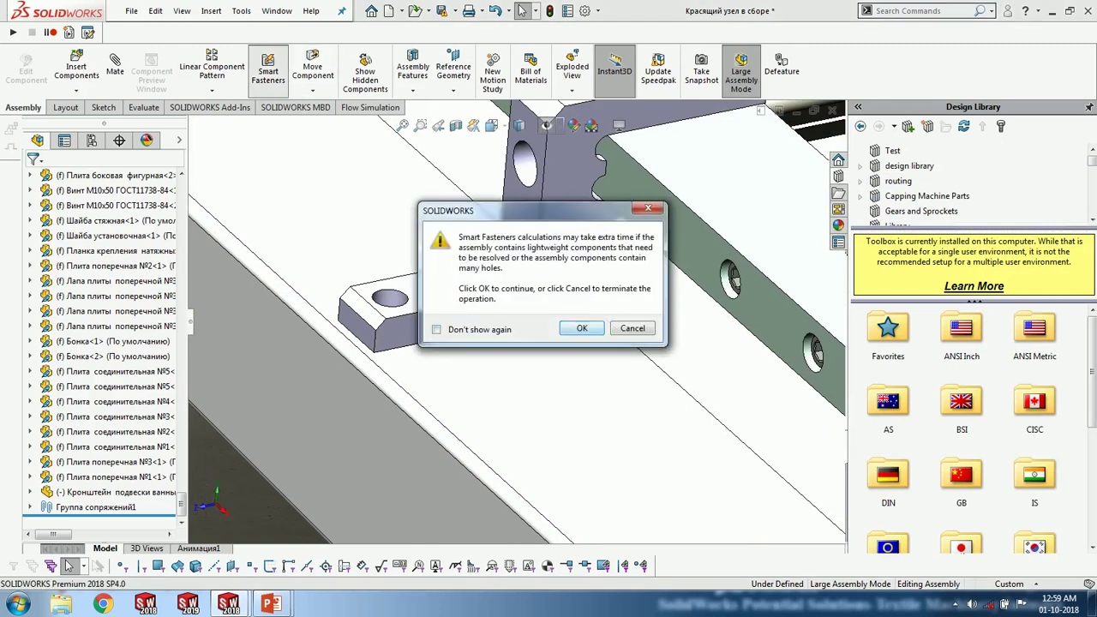
{"action": "key", "text": "Return"}
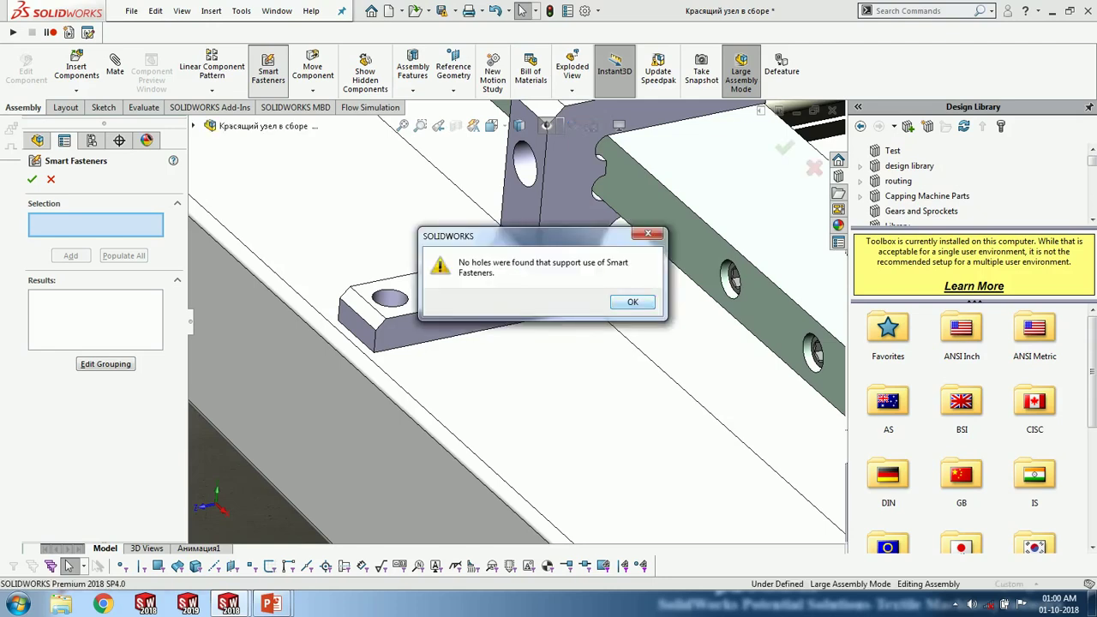
{"action": "key", "text": "Return"}
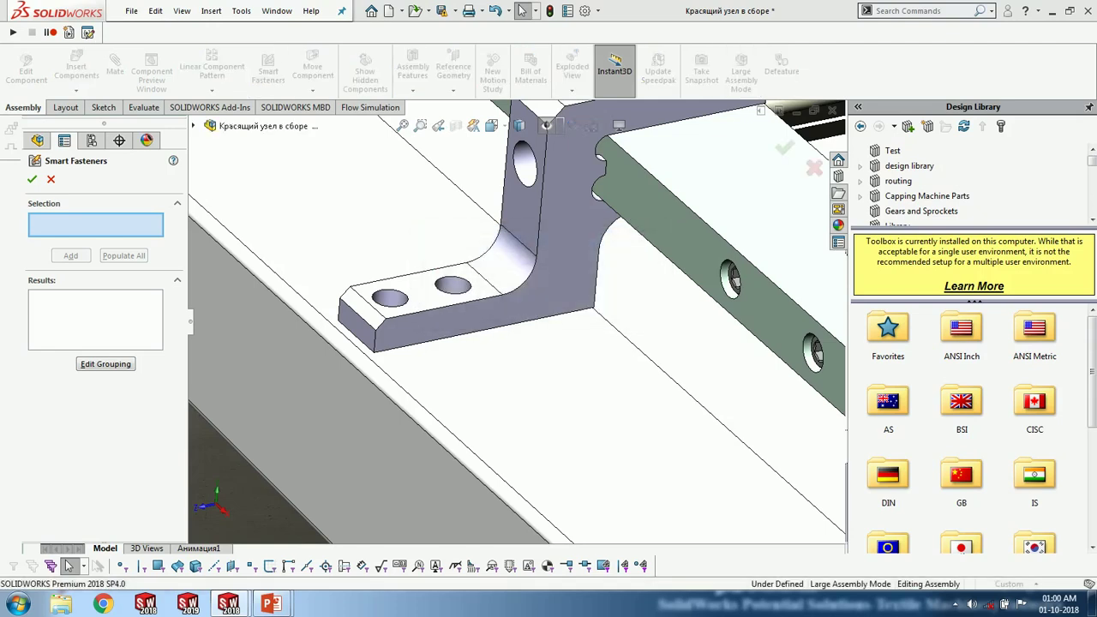
{"action": "key", "text": "Escape"}
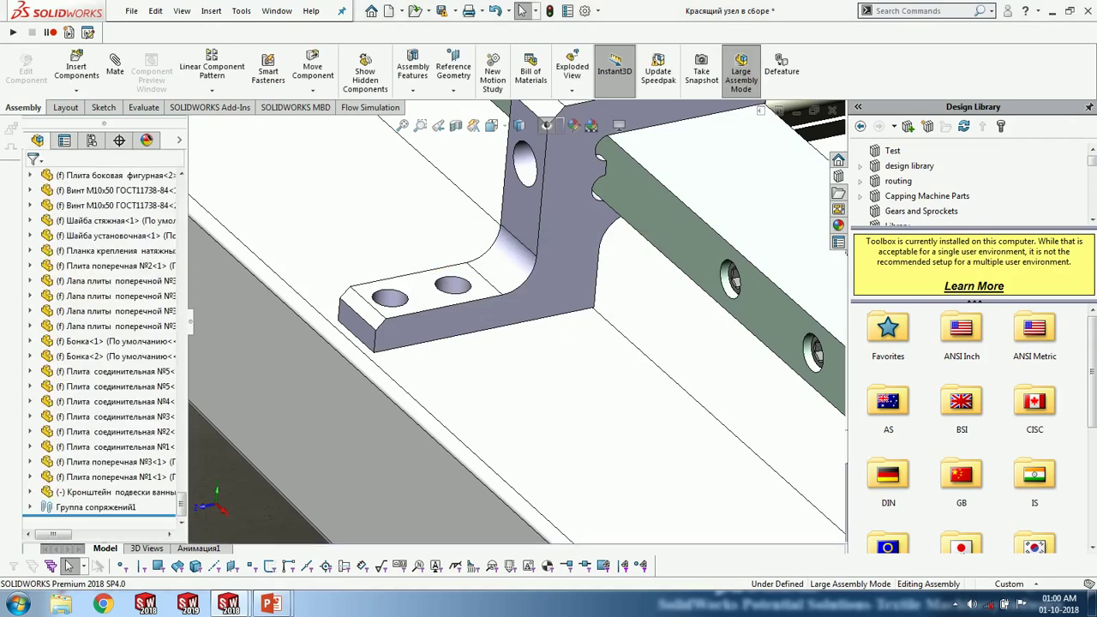
- Examine the brackets mounted along the green rail and look through the available selection options
{"action": "scroll", "coordinate": [514, 321], "scroll_direction": "up", "scroll_amount": 5}
{"action": "scroll", "coordinate": [600, 287], "scroll_direction": "down", "scroll_amount": 5}
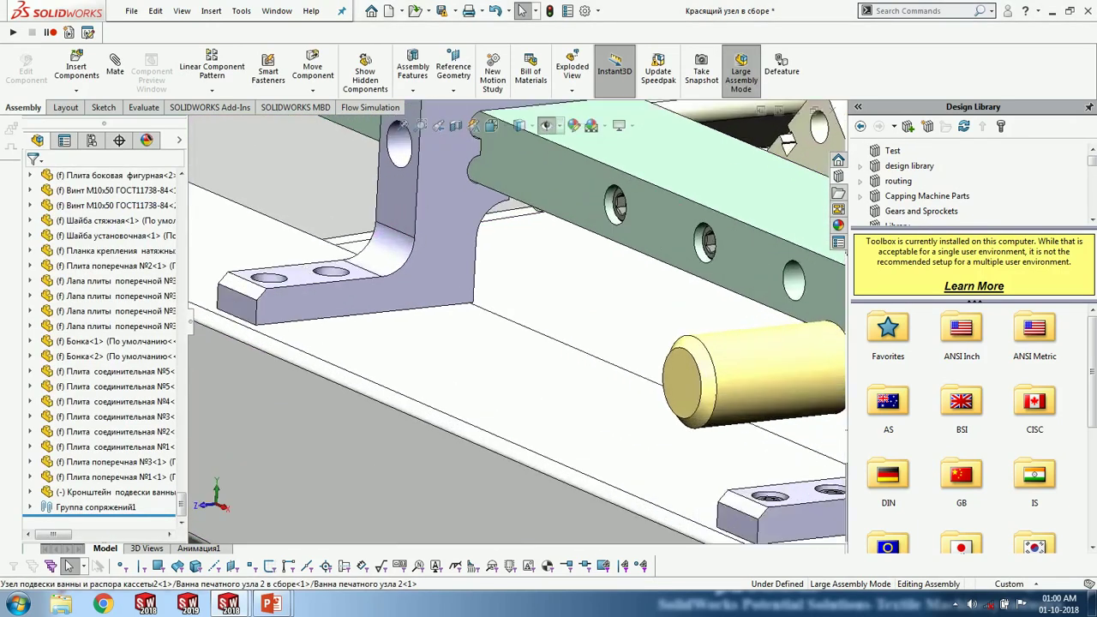
{"action": "scroll", "coordinate": [496, 325], "scroll_direction": "up", "scroll_amount": 4}
{"action": "middle_click_drag", "start_coordinate": [496, 325], "coordinate": [562, 296]}
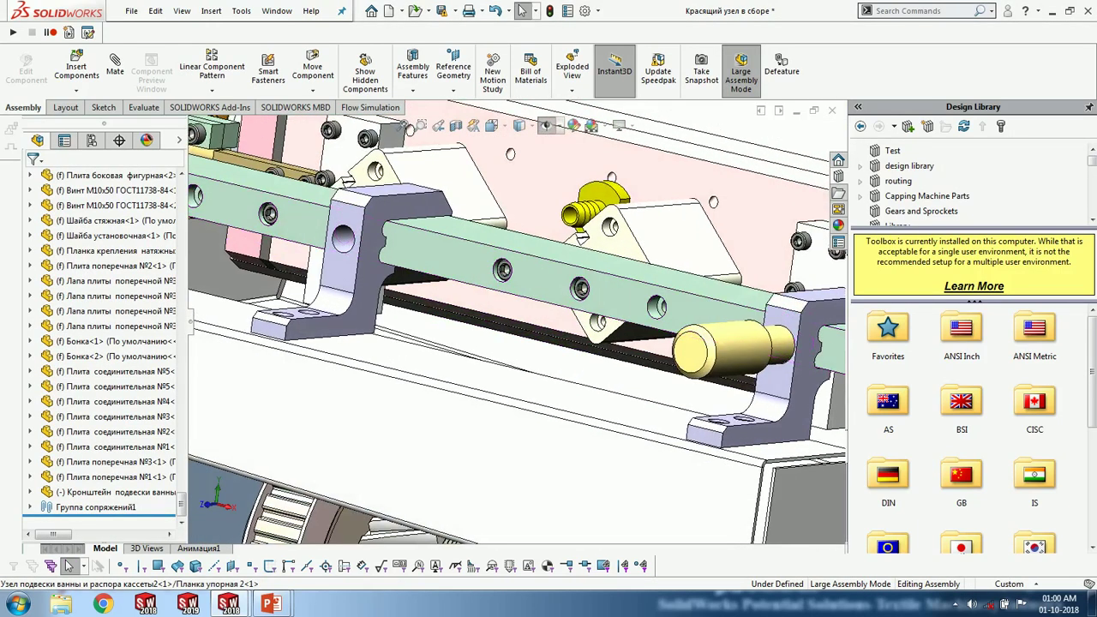
{"action": "scroll", "coordinate": [561, 283], "scroll_direction": "down", "scroll_amount": 2}
{"action": "scroll", "coordinate": [504, 325], "scroll_direction": "up", "scroll_amount": 3}
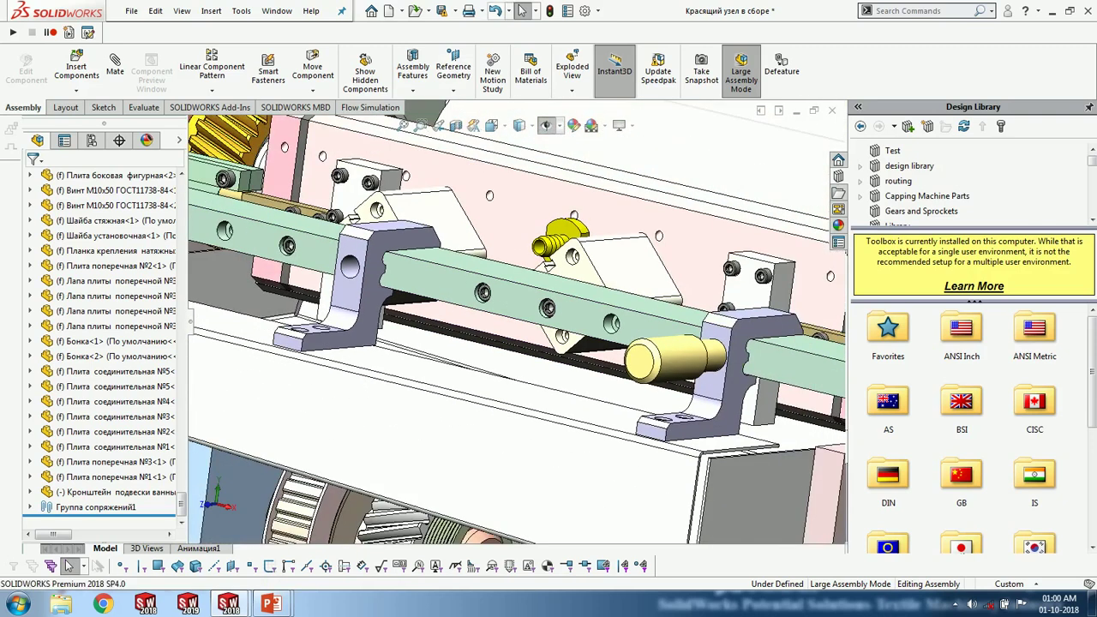
{"action": "left_click", "coordinate": [535, 10]}
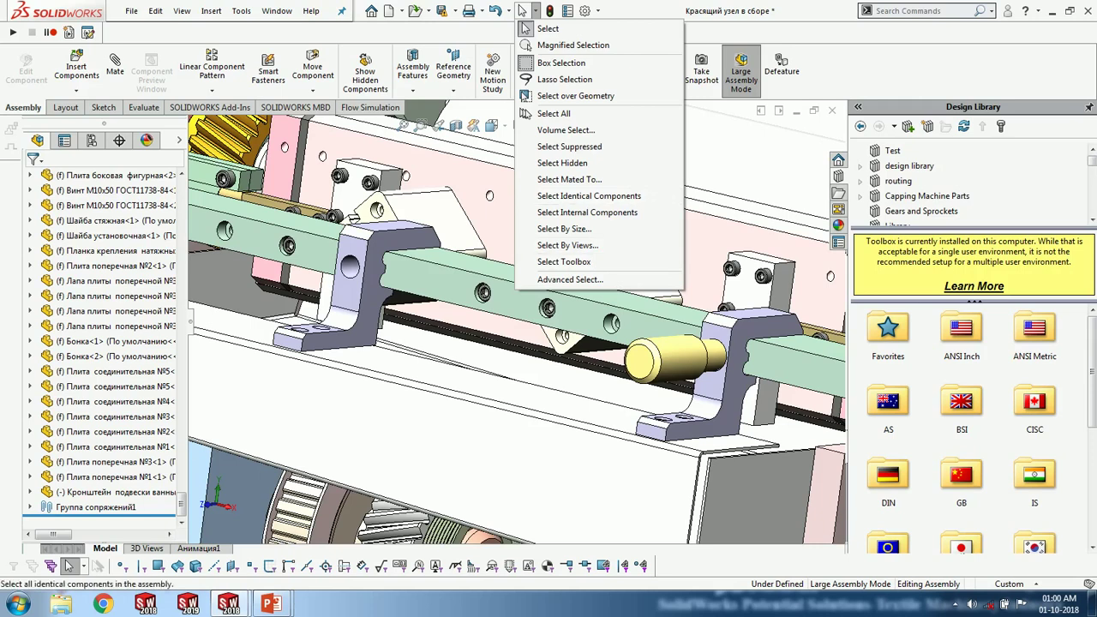
{"action": "left_click", "coordinate": [744, 154]}
- Examine the complete printing machine assembly, from the bracket area out to the whole frame
{"action": "scroll", "coordinate": [744, 154], "scroll_direction": "up", "scroll_amount": 3}
{"action": "scroll", "coordinate": [548, 292], "scroll_direction": "up", "scroll_amount": 1}
{"action": "middle_click_drag", "start_coordinate": [549, 288], "coordinate": [492, 300]}
{"action": "key", "text": "Escape"}
{"action": "middle_click", "coordinate": [473, 319]}
{"action": "scroll", "coordinate": [497, 306], "scroll_direction": "up", "scroll_amount": 2}
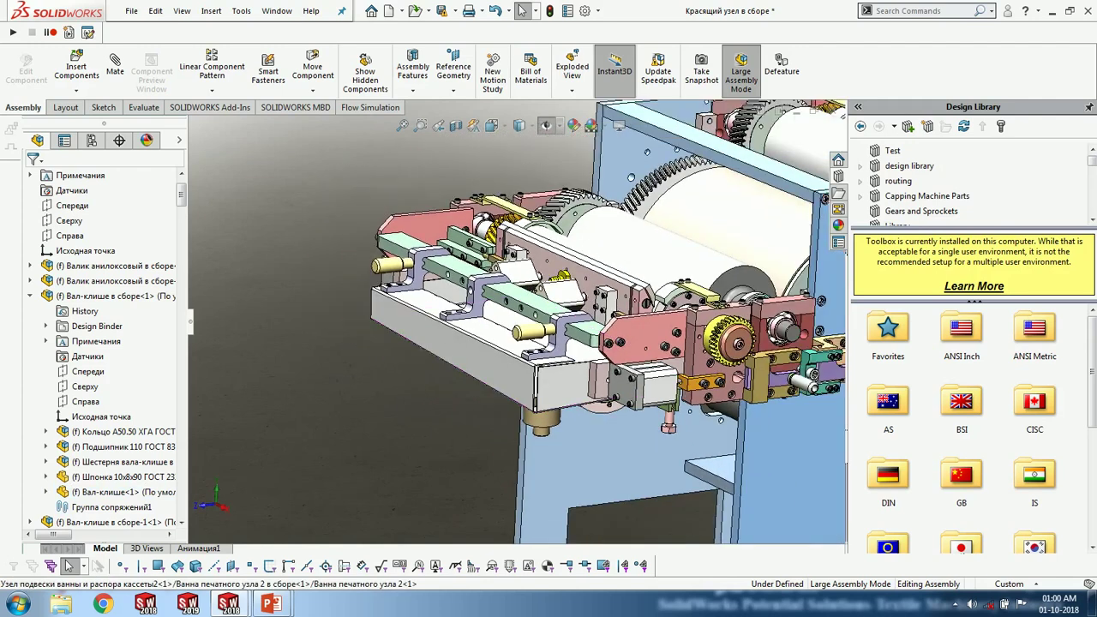
{"action": "middle_click_drag", "start_coordinate": [498, 319], "coordinate": [517, 306]}
{"action": "scroll", "coordinate": [516, 306], "scroll_direction": "up", "scroll_amount": 2}
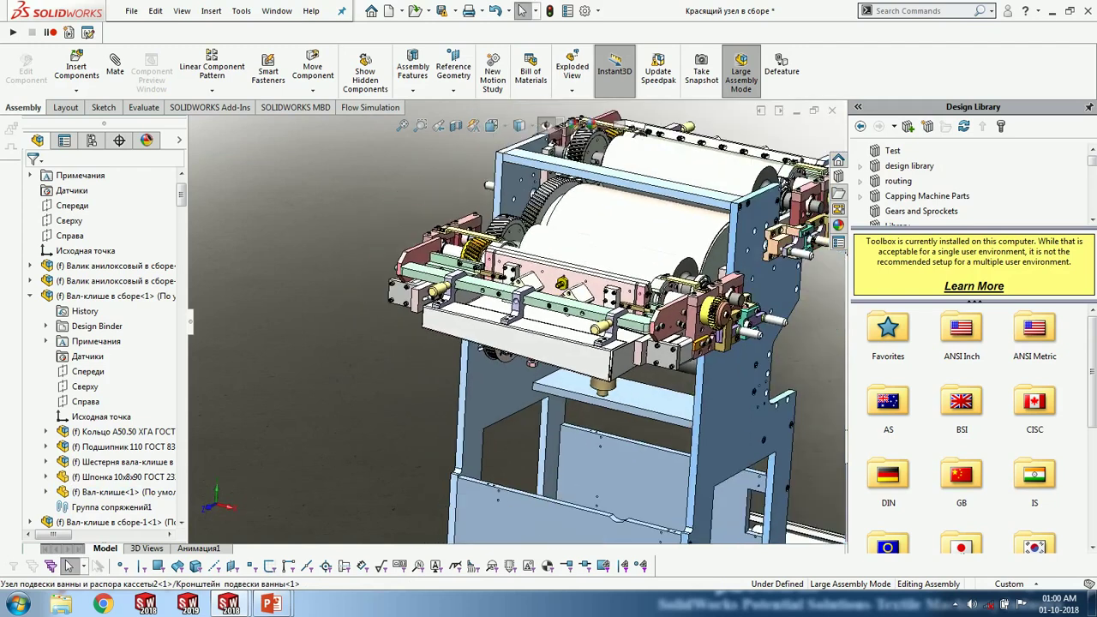
{"action": "scroll", "coordinate": [520, 300], "scroll_direction": "up", "scroll_amount": 3}
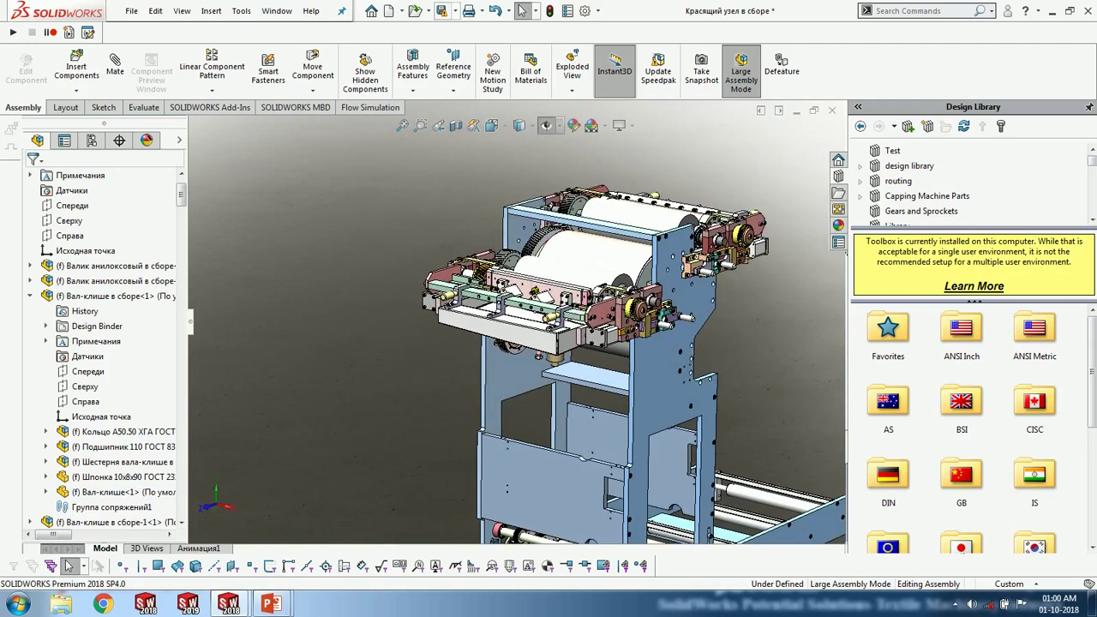
- Create a drawing from the assembly with the SolidWorks Drawing template and place its front view in the sheet's upper-left area
{"action": "left_click", "coordinate": [400, 10]}
{"action": "left_click", "coordinate": [455, 38]}
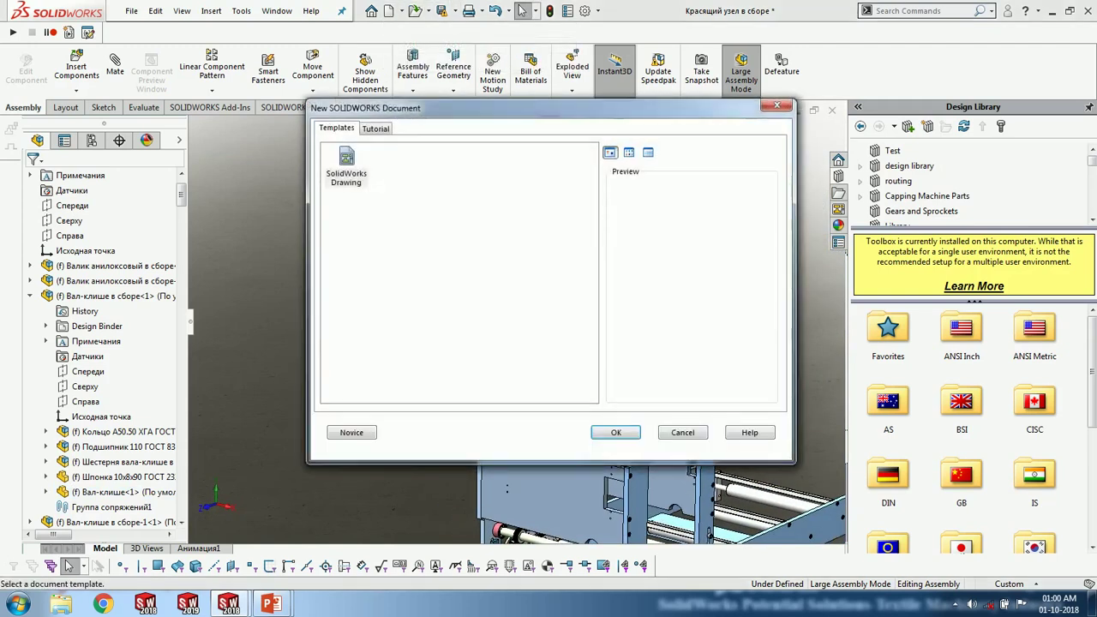
{"action": "left_click", "coordinate": [616, 433]}
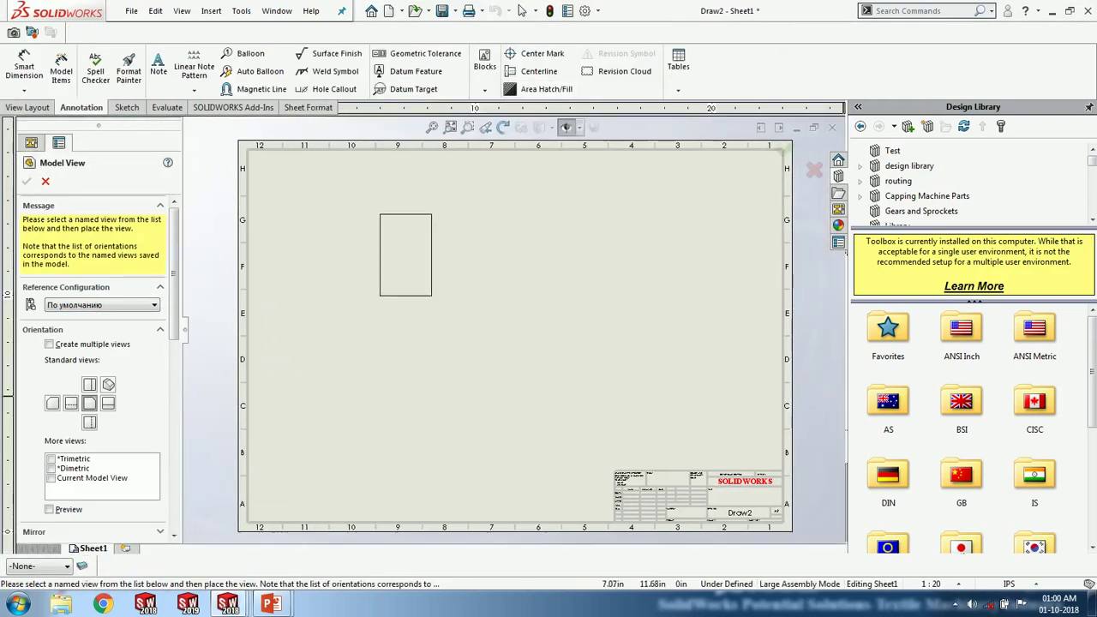
{"action": "left_click", "coordinate": [384, 252]}
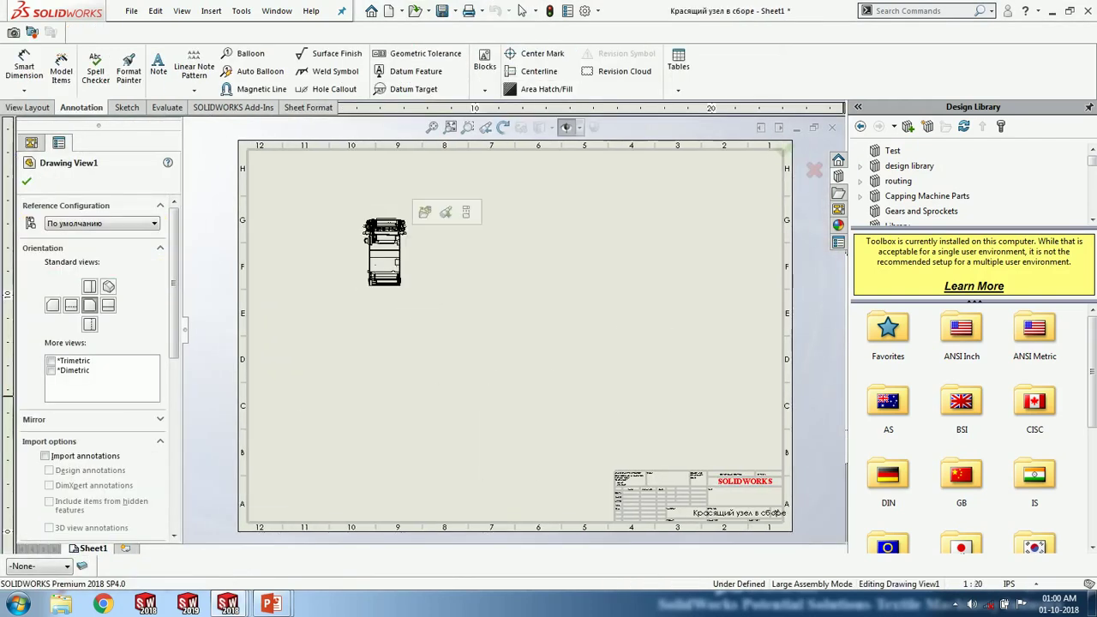
{"action": "left_click", "coordinate": [27, 181]}
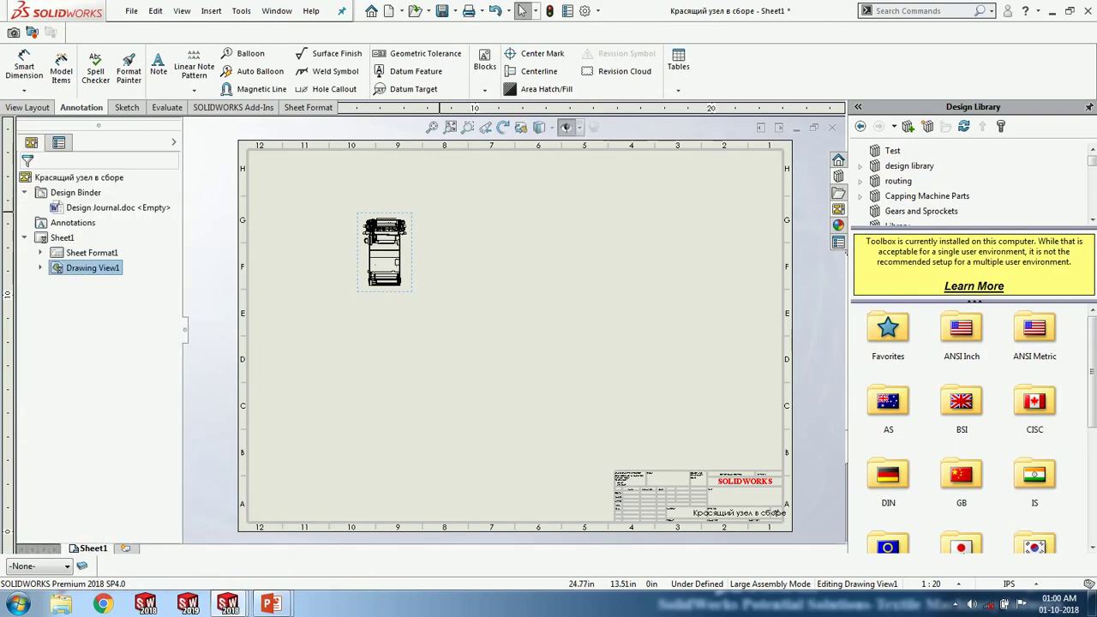
- Load the Красящий узел в сборе assembly into the View Palette and place its isometric view below the front view
{"action": "left_click", "coordinate": [839, 209]}
{"action": "left_click", "coordinate": [934, 125]}
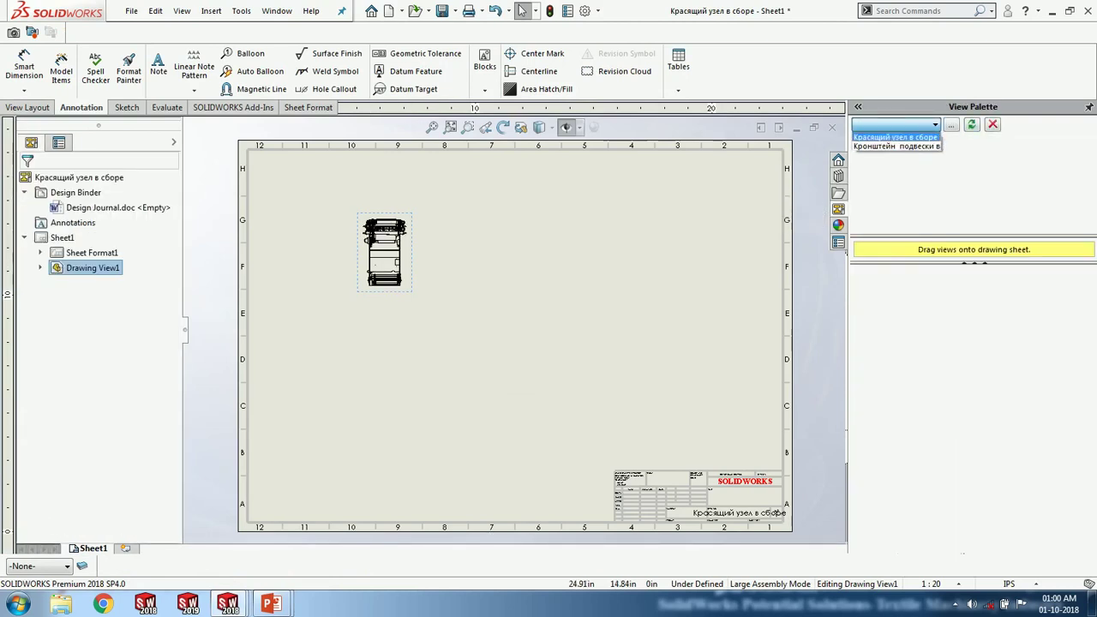
{"action": "left_click", "coordinate": [896, 137]}
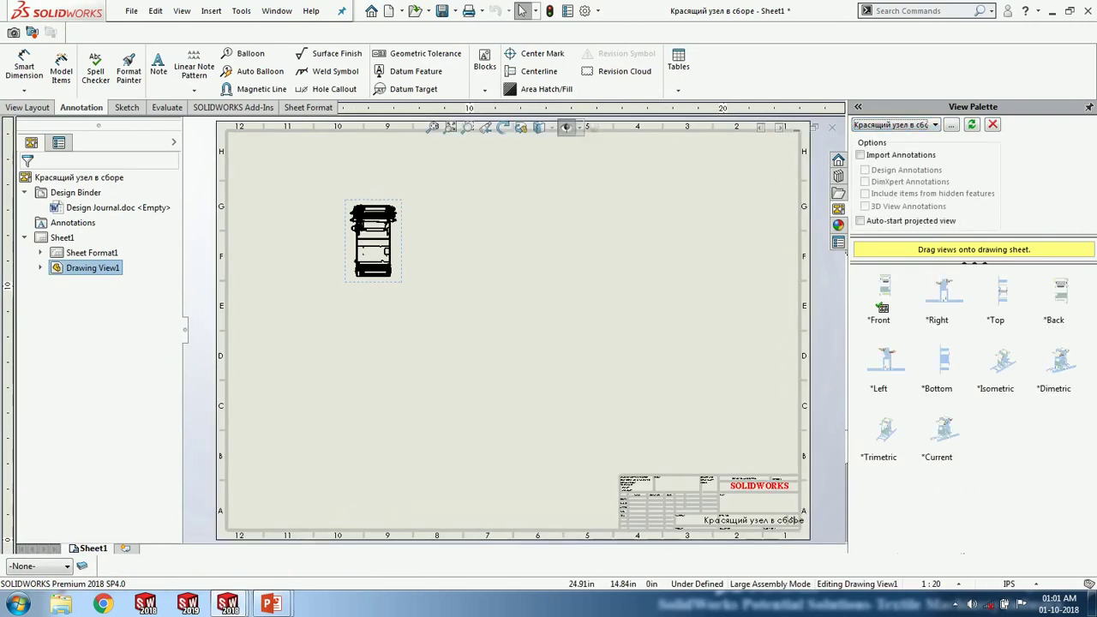
{"action": "mouse_move", "coordinate": [1001, 360]}
{"action": "left_mouse_down"}
{"action": "mouse_move", "coordinate": [900, 326]}
{"action": "mouse_move", "coordinate": [384, 369]}
{"action": "left_mouse_up"}
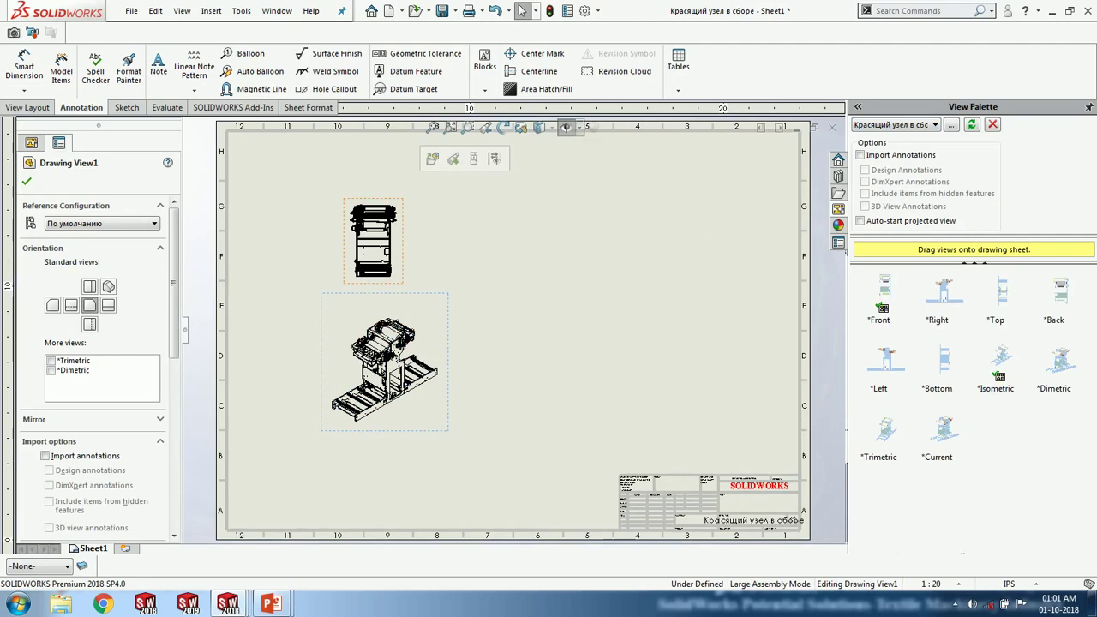
- Delete the front view from the sheet and move the isometric view up into its space
{"action": "key", "text": "Delete"}
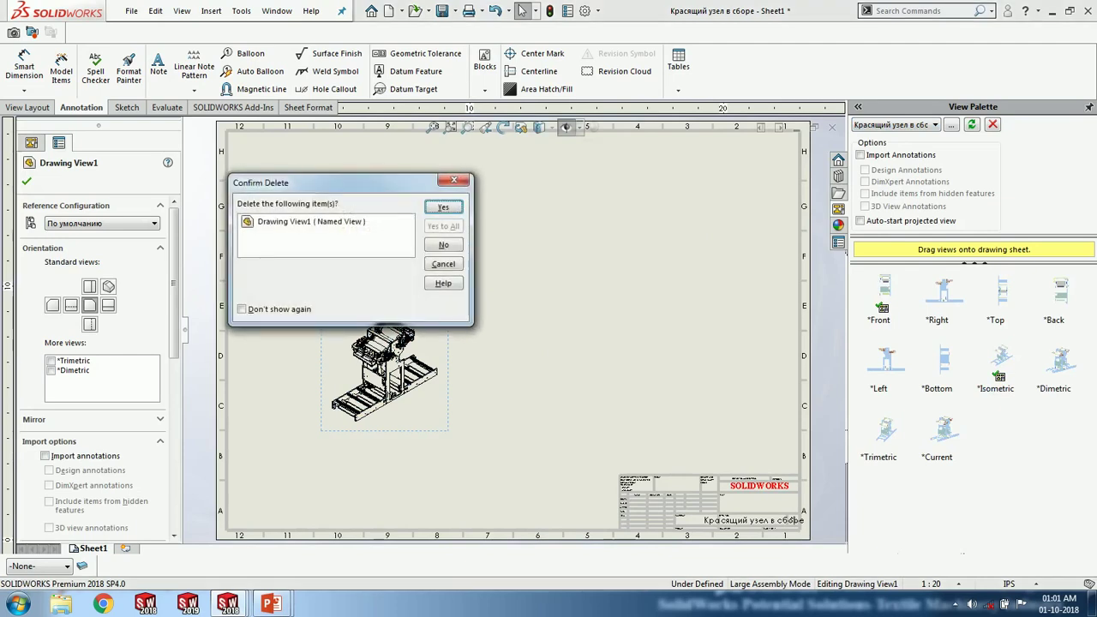
{"action": "key", "text": "Return"}
{"action": "left_click_drag", "start_coordinate": [418, 310], "coordinate": [426, 256]}
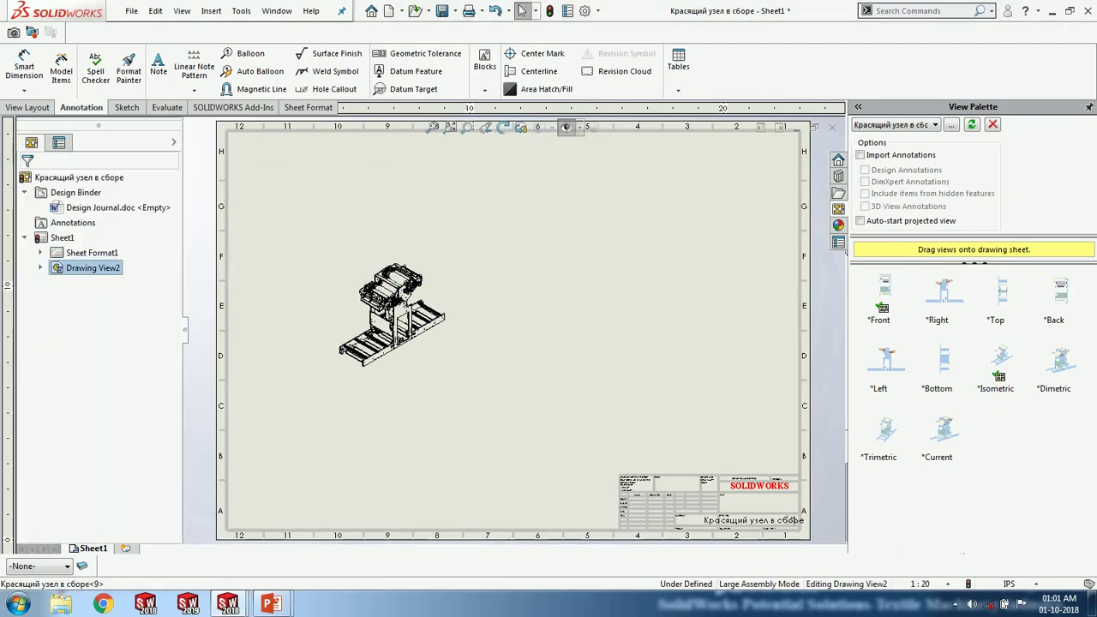
- Display the isometric view shaded with edges and set the sheet scale to 1:10
{"action": "left_click", "coordinate": [541, 128]}
{"action": "left_click", "coordinate": [540, 146]}
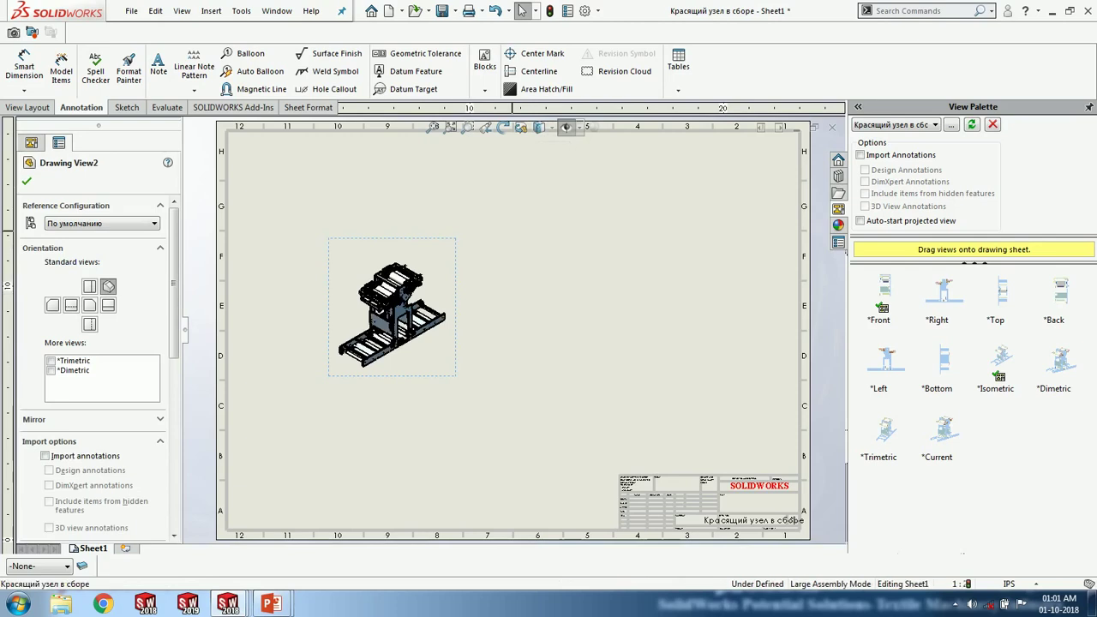
{"action": "left_click", "coordinate": [427, 240]}
{"action": "left_click", "coordinate": [920, 584]}
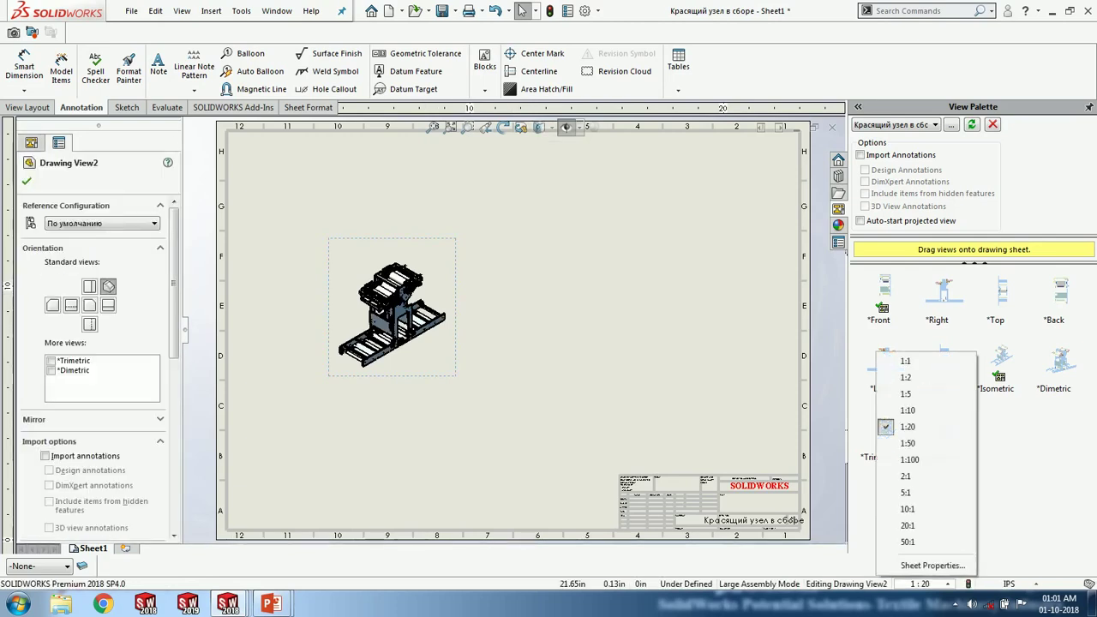
{"action": "left_click", "coordinate": [907, 411]}
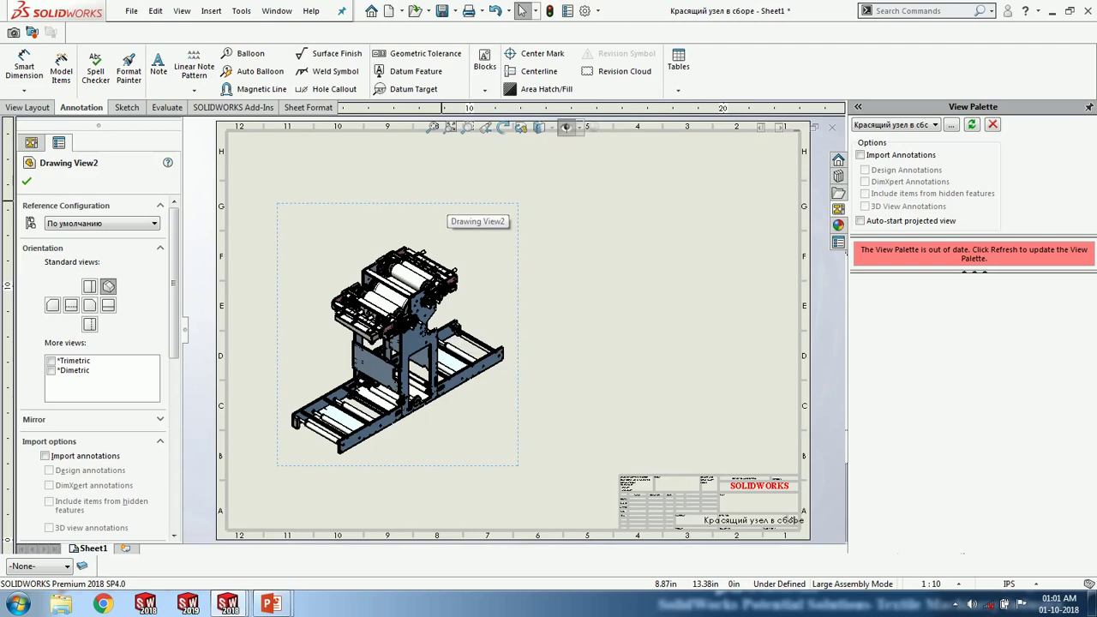
- Insert a top-level-only bill of materials for the isometric view and place it on the right half of the sheet
{"action": "left_click", "coordinate": [678, 90]}
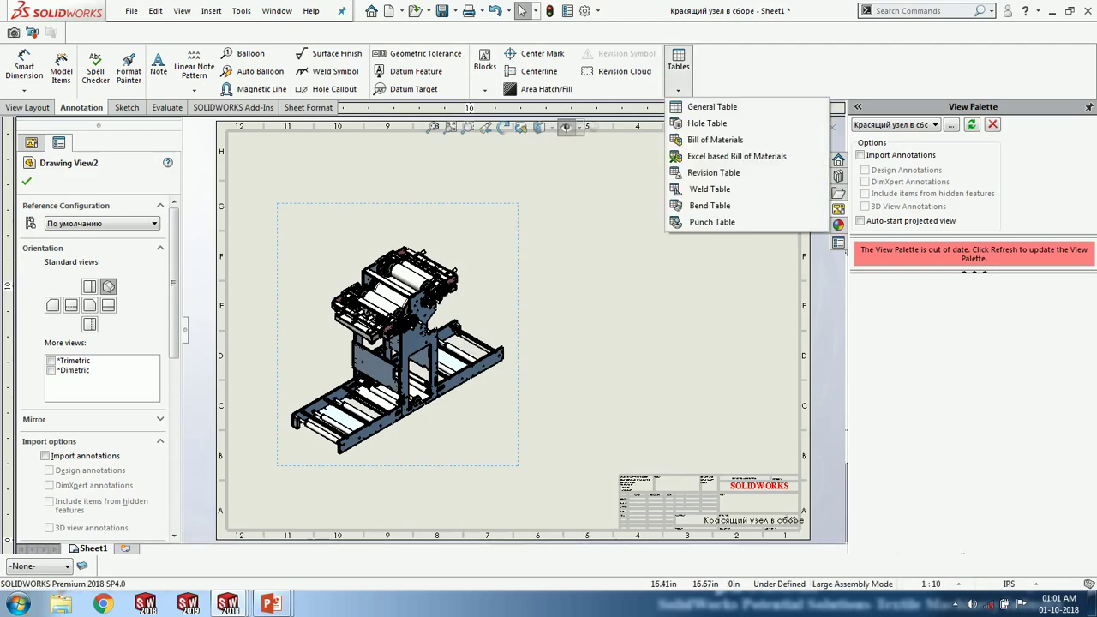
{"action": "left_click", "coordinate": [715, 139]}
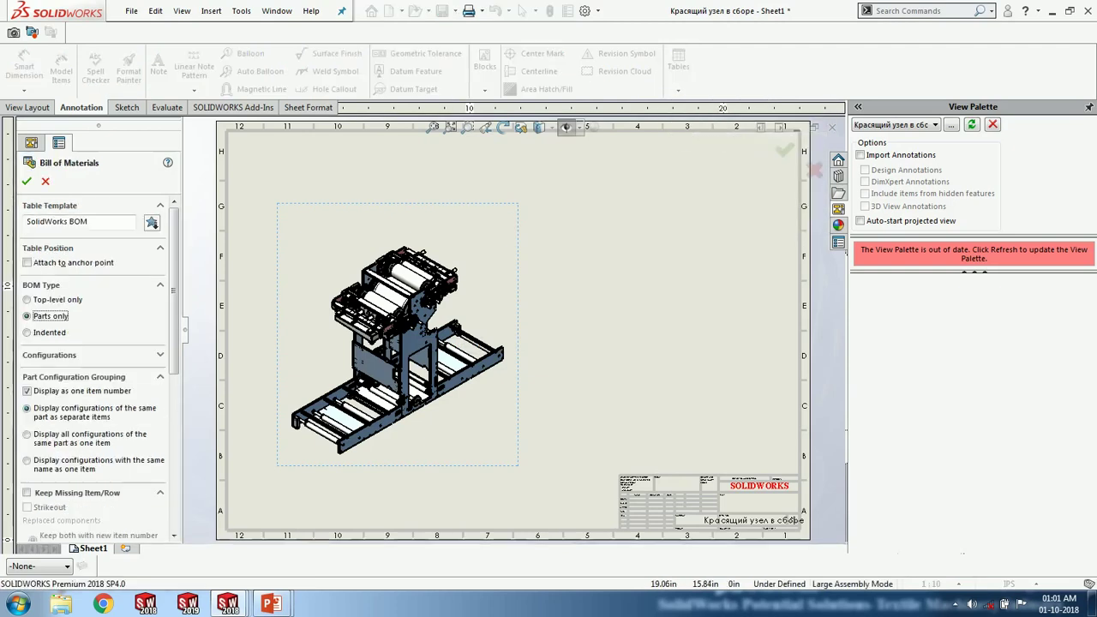
{"action": "left_click", "coordinate": [28, 300]}
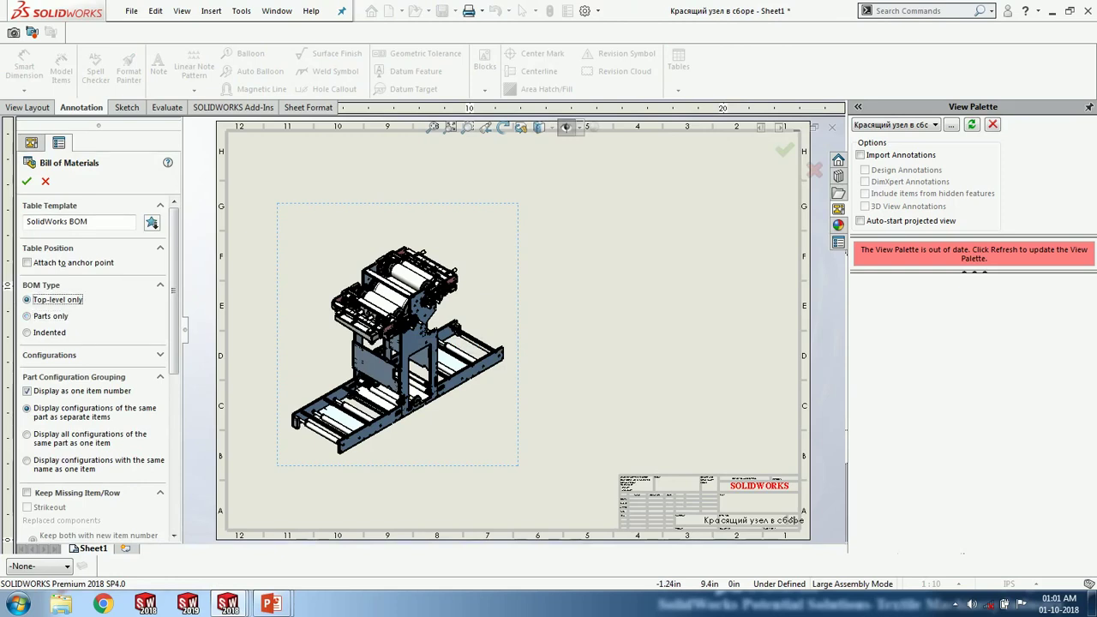
{"action": "left_click", "coordinate": [26, 181]}
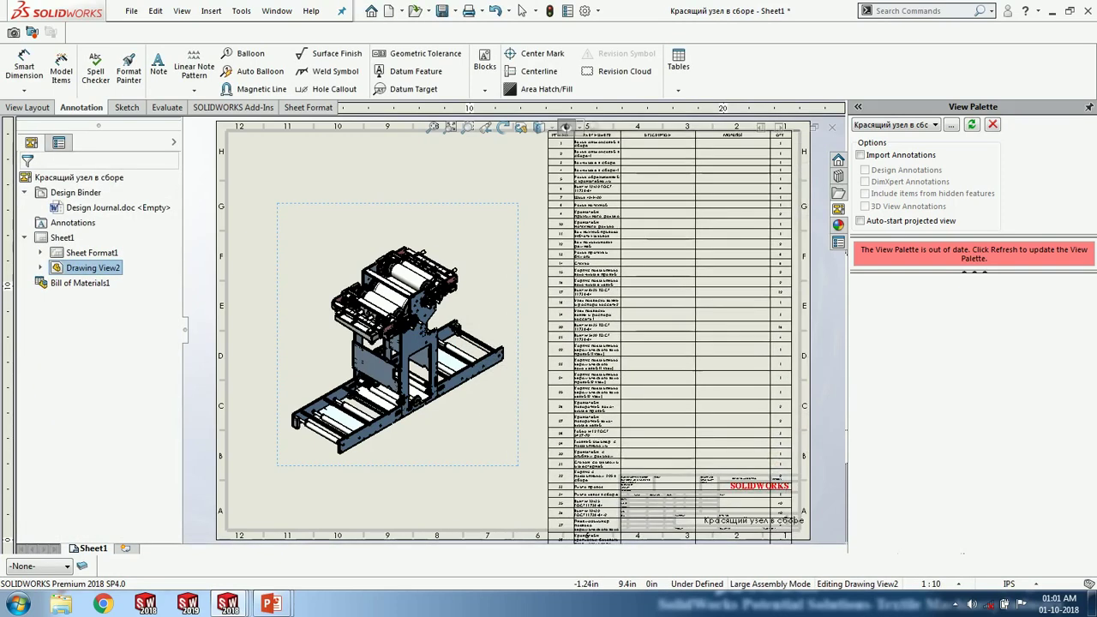
{"action": "left_click", "coordinate": [549, 132]}
- Examine the bill of materials' part numbers and quantities up close, and view the whole table with the sheet
{"action": "scroll", "coordinate": [687, 167], "scroll_direction": "down", "scroll_amount": 6}
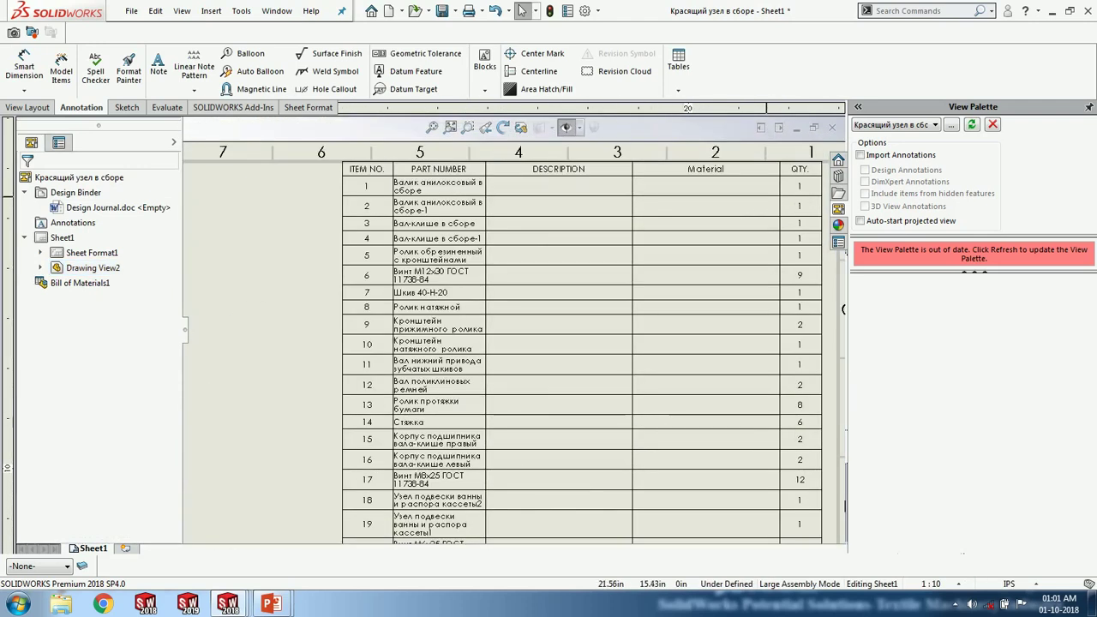
{"action": "scroll", "coordinate": [730, 335], "scroll_direction": "down", "scroll_amount": 2}
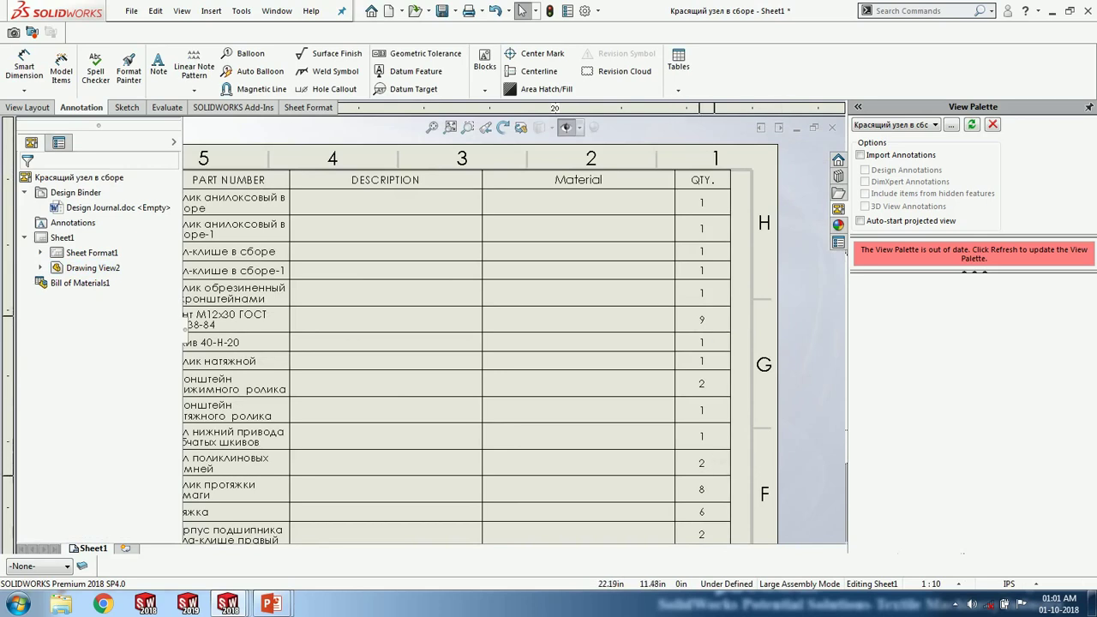
{"action": "scroll", "coordinate": [638, 445], "scroll_direction": "up", "scroll_amount": 1}
{"action": "scroll", "coordinate": [638, 444], "scroll_direction": "up", "scroll_amount": 2}
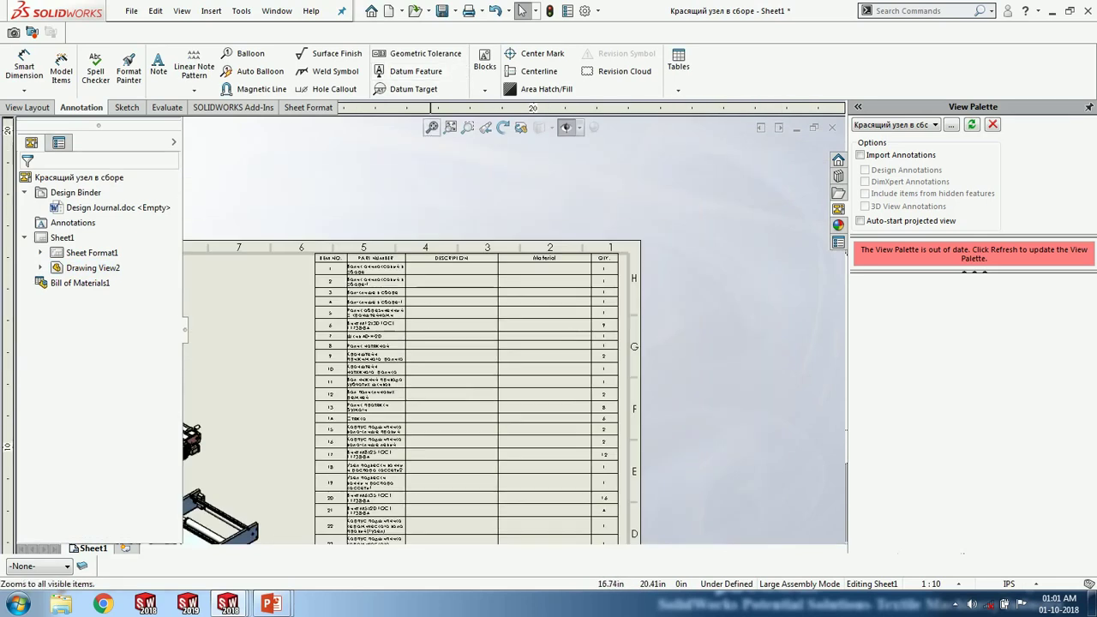
{"action": "left_click", "coordinate": [450, 127]}
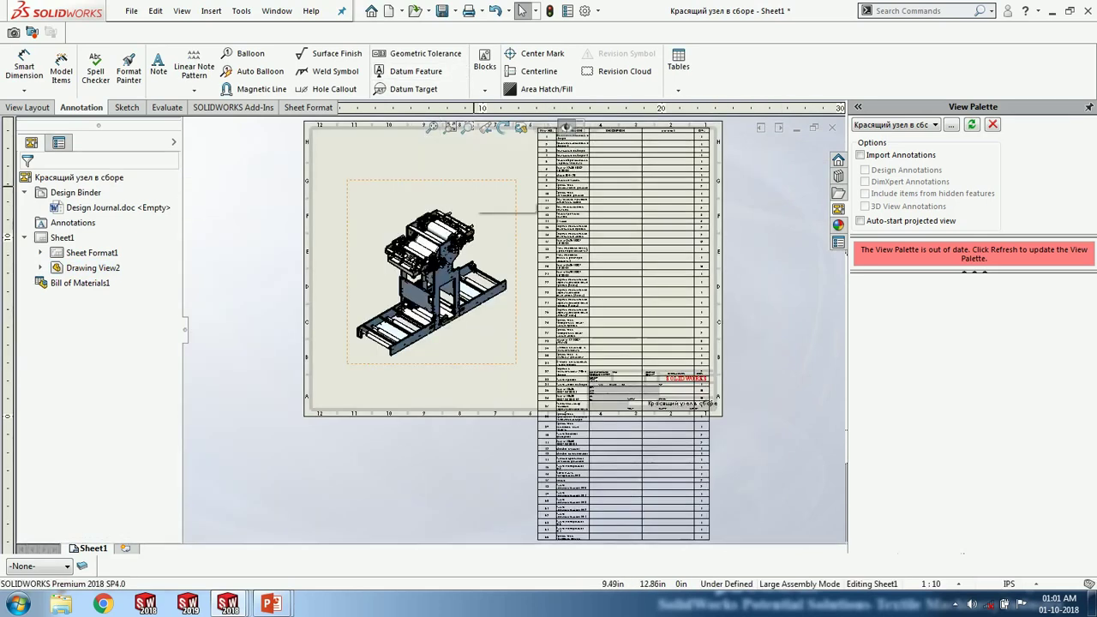
- Add auto balloons on all four sides of the isometric view, ignoring multiple instances
{"action": "left_click", "coordinate": [471, 199]}
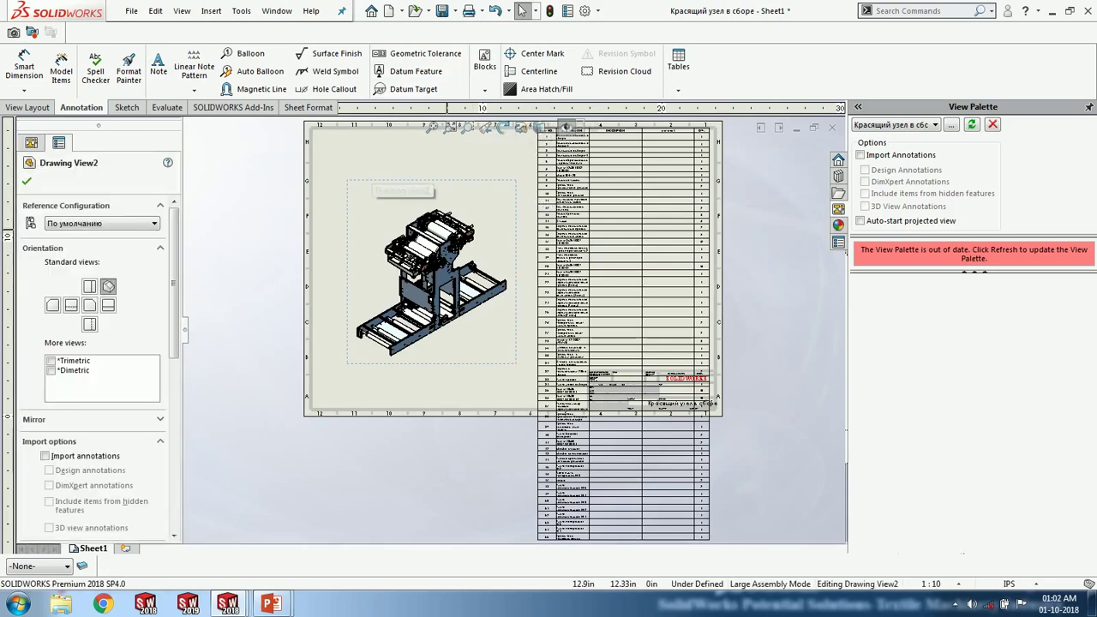
{"action": "left_click", "coordinate": [450, 127]}
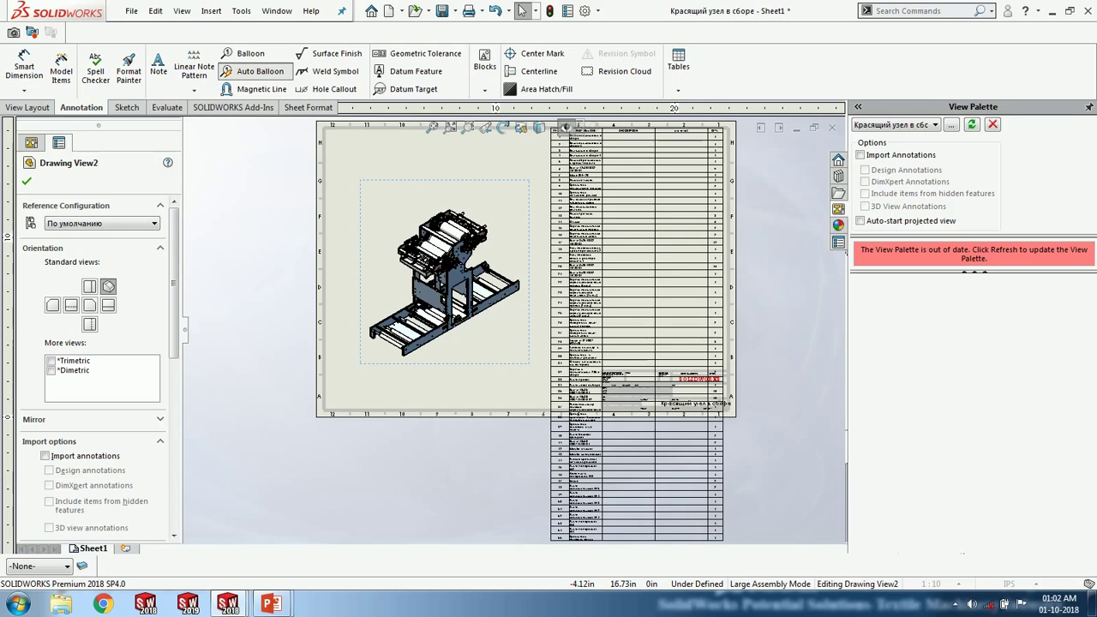
{"action": "left_click", "coordinate": [255, 71]}
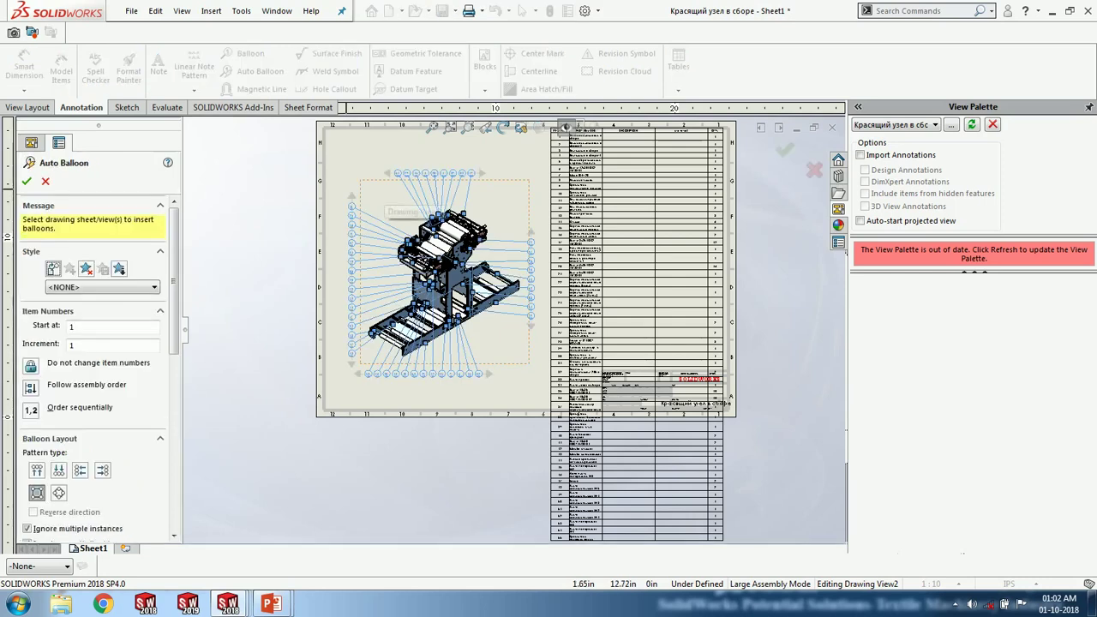
{"action": "left_click", "coordinate": [27, 181]}
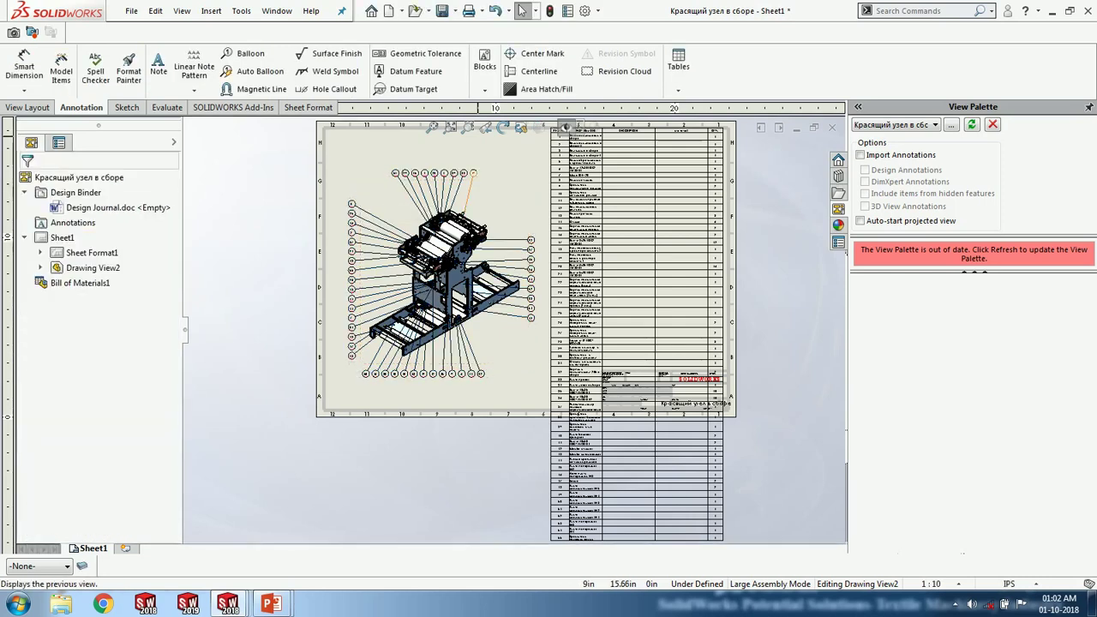
{"action": "left_click", "coordinate": [432, 128]}
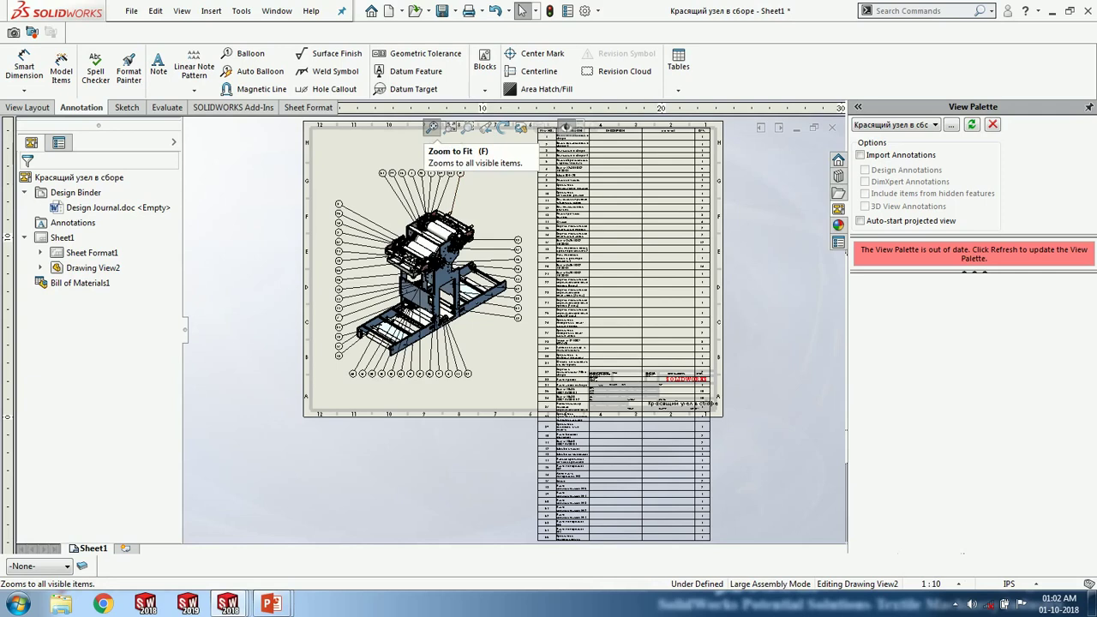
{"action": "left_click", "coordinate": [431, 127]}
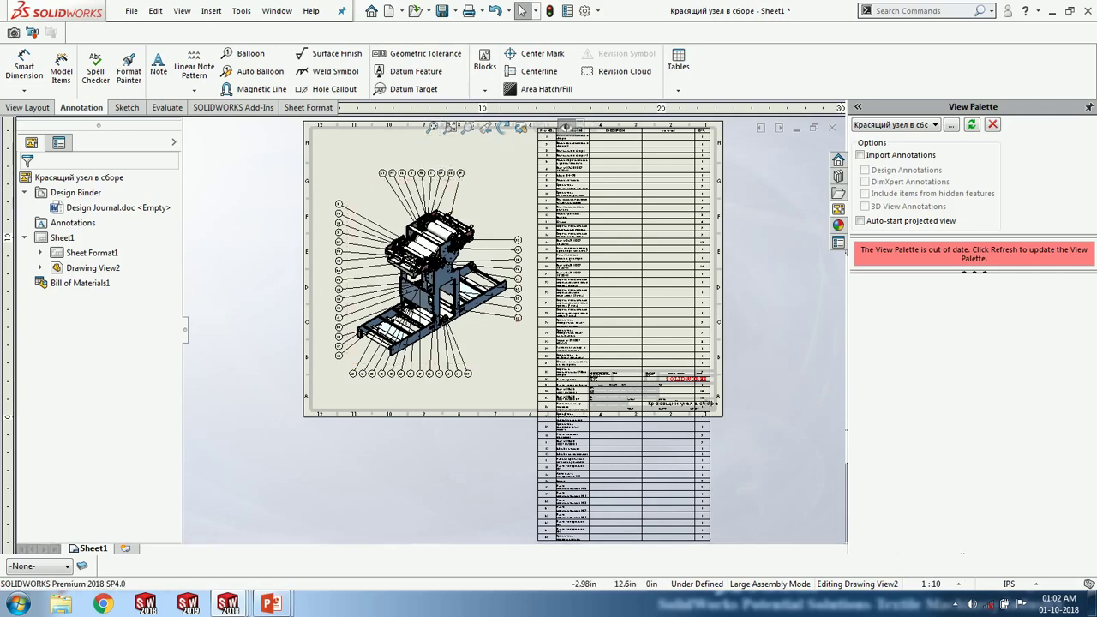
{"action": "scroll", "coordinate": [454, 154], "scroll_direction": "down", "scroll_amount": 1}
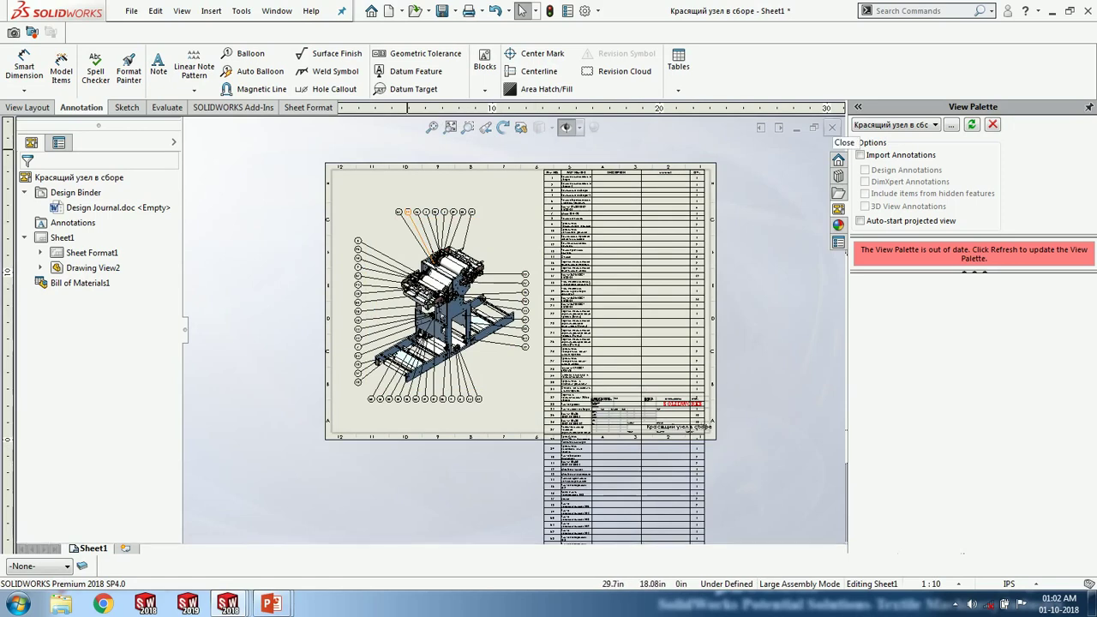
- Close the drawing, the assembly and the bracket part without saving any changes
{"action": "left_click", "coordinate": [833, 128]}
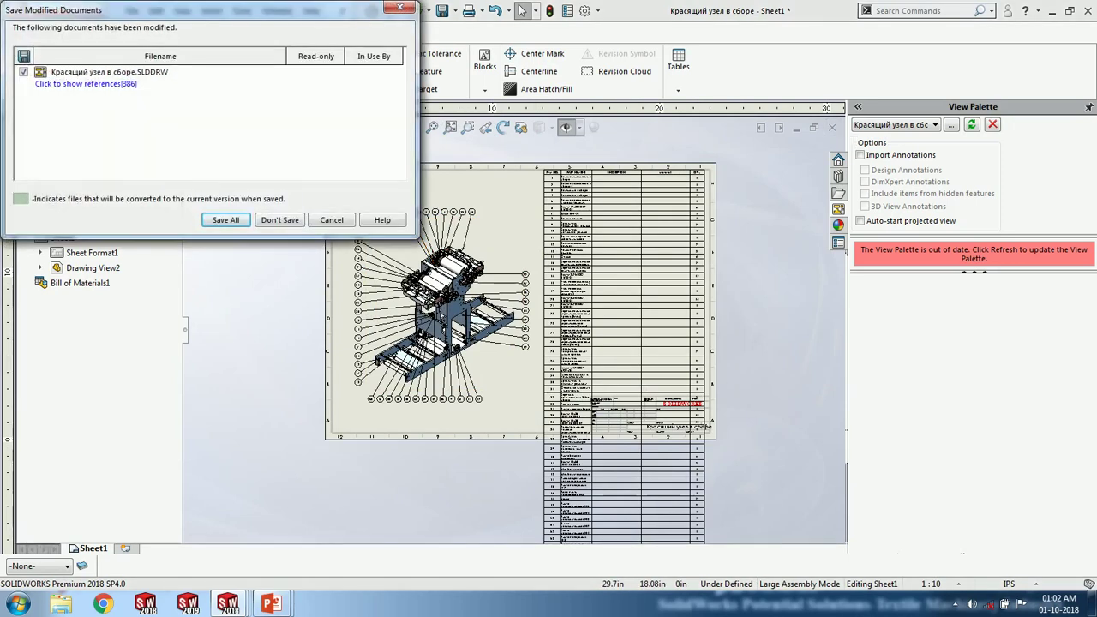
{"action": "left_click", "coordinate": [279, 219]}
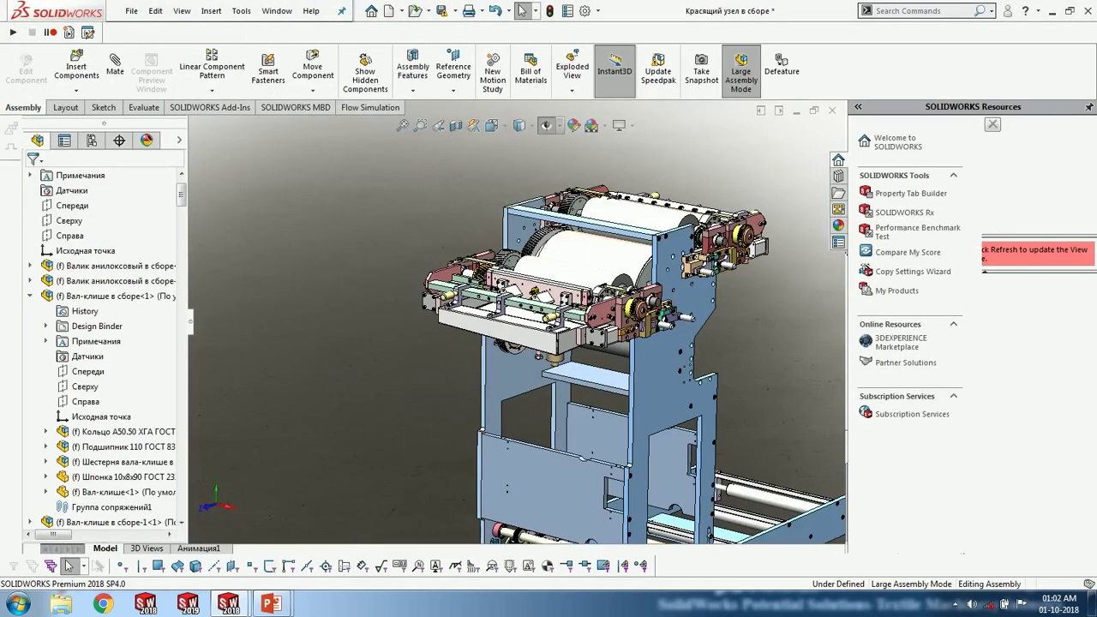
{"action": "key", "text": "ctrl+w"}
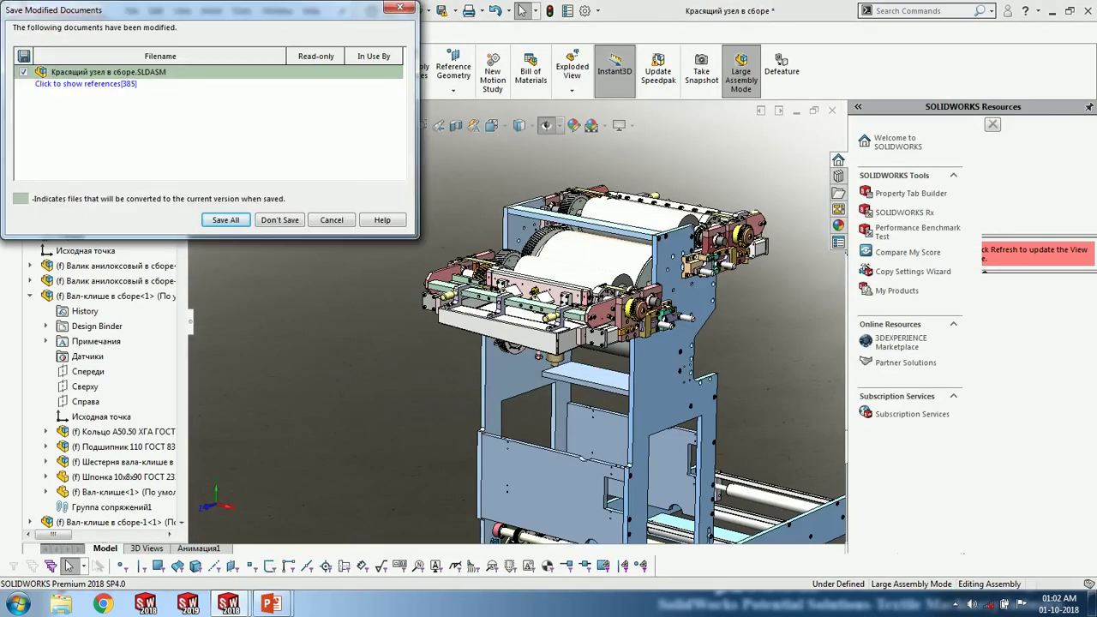
{"action": "left_click", "coordinate": [279, 219]}
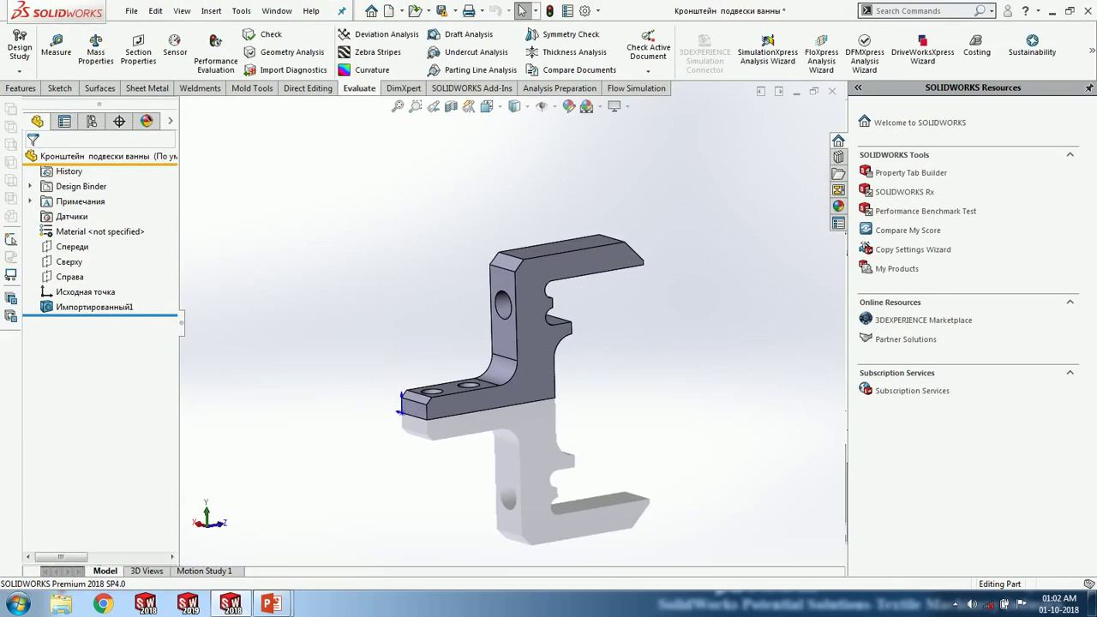
{"action": "key", "text": "ctrl+w"}
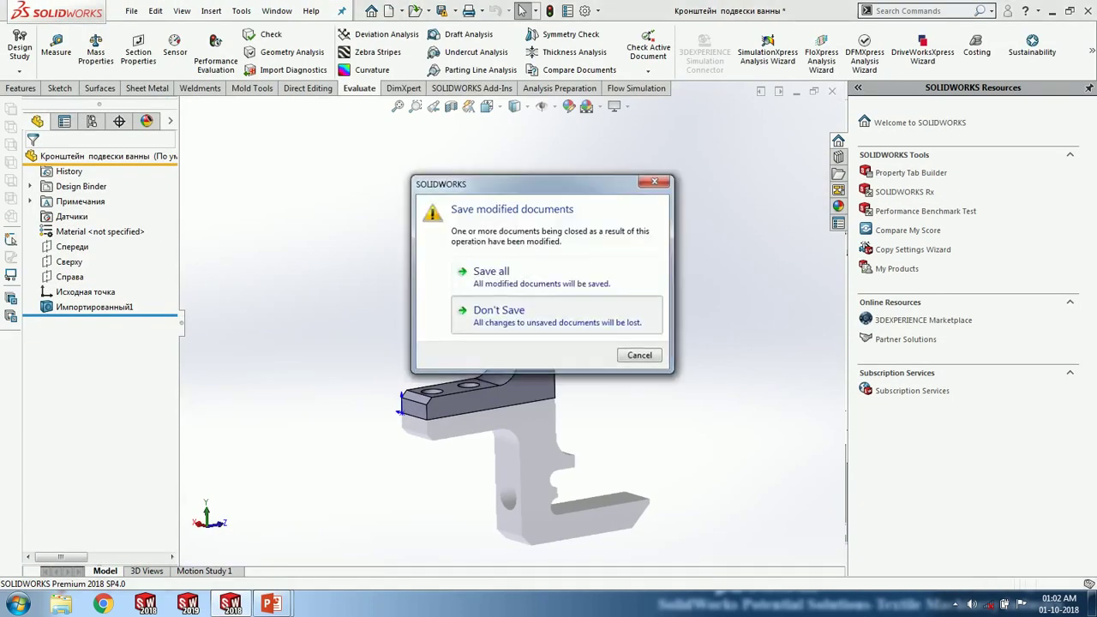
{"action": "left_click", "coordinate": [514, 316]}
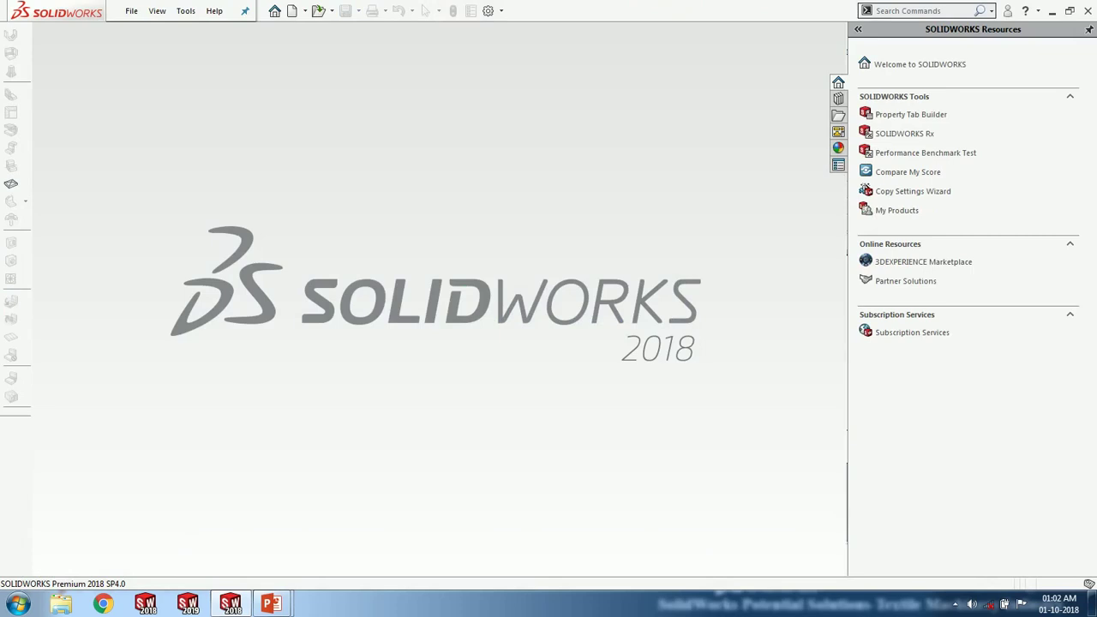
- Open Part2.SLDPRT from the recent documents
{"action": "left_click", "coordinate": [274, 10]}
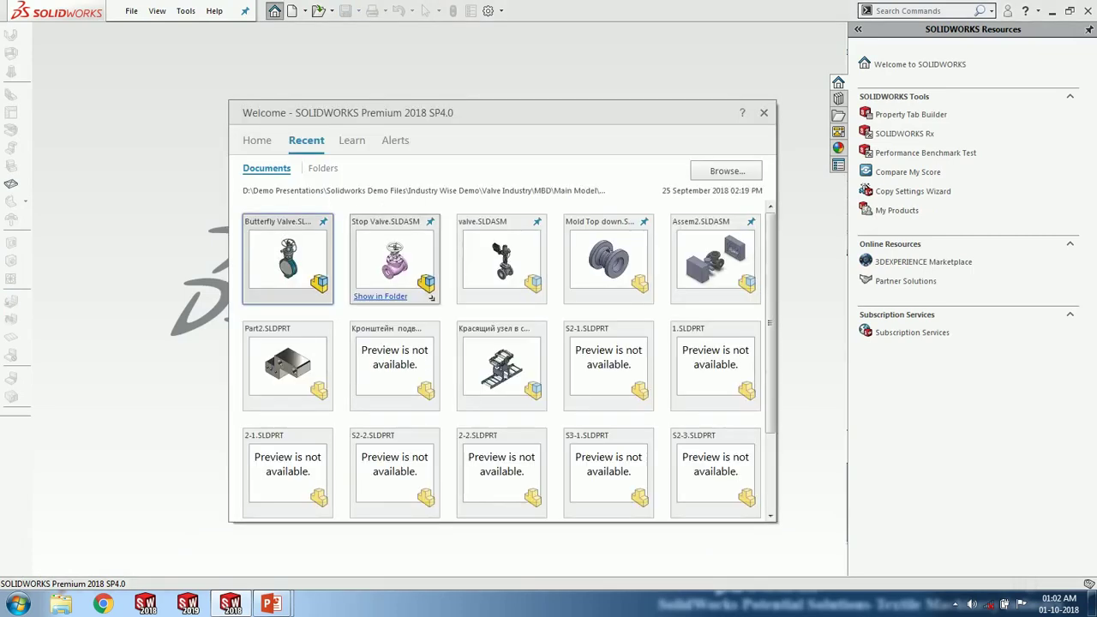
{"action": "scroll", "coordinate": [532, 368], "scroll_direction": "down", "scroll_amount": 1}
{"action": "scroll", "coordinate": [538, 364], "scroll_direction": "down", "scroll_amount": 1}
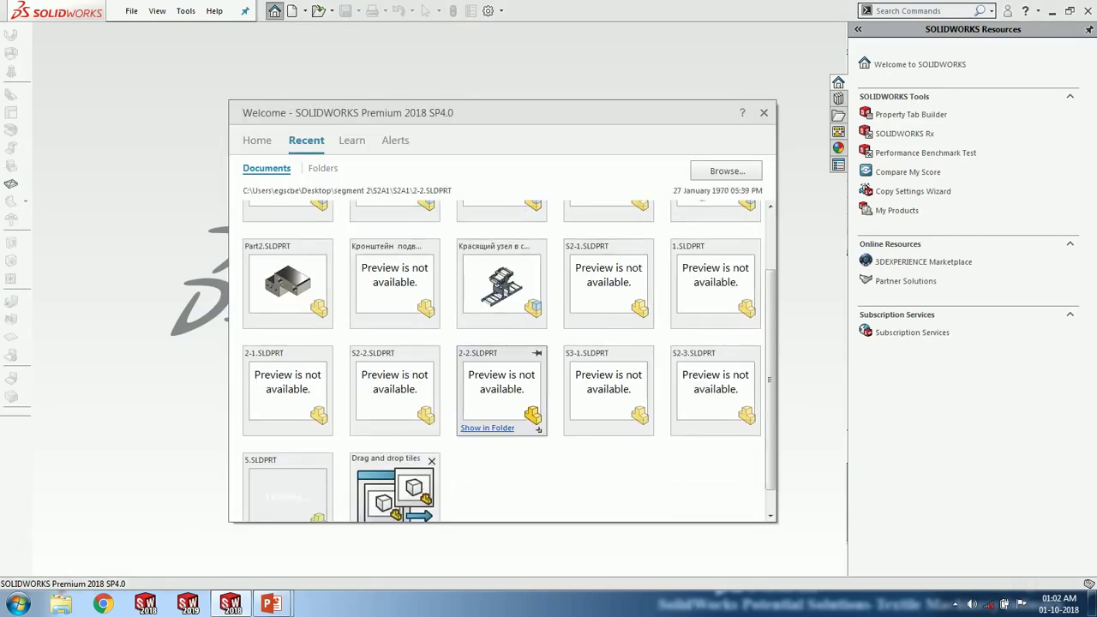
{"action": "left_click", "coordinate": [287, 282]}
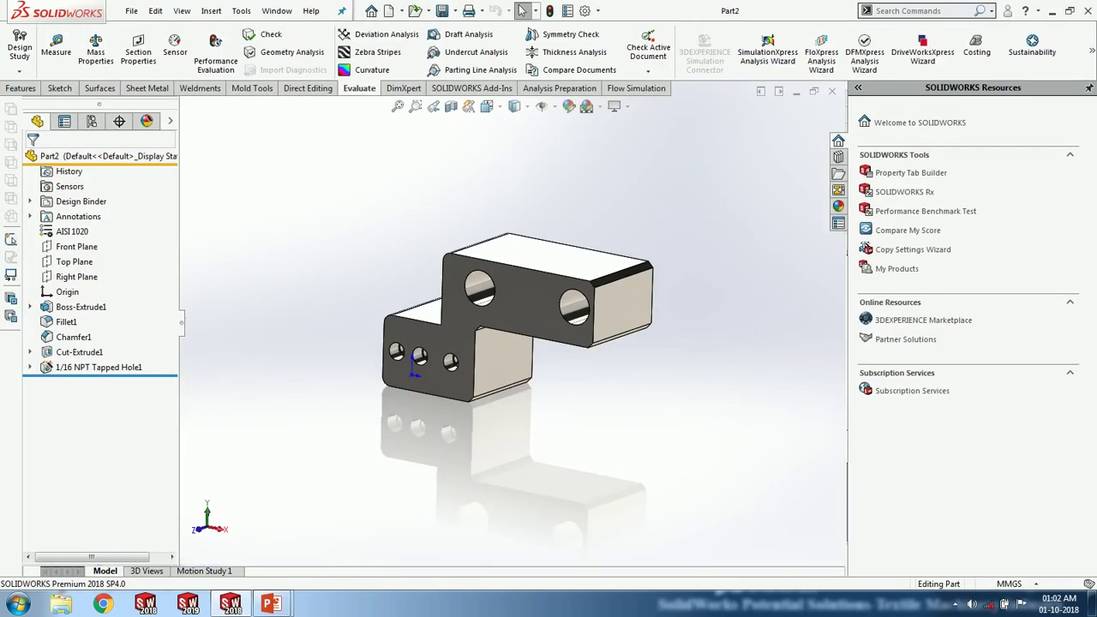
{"action": "key", "text": "super+Tab"}
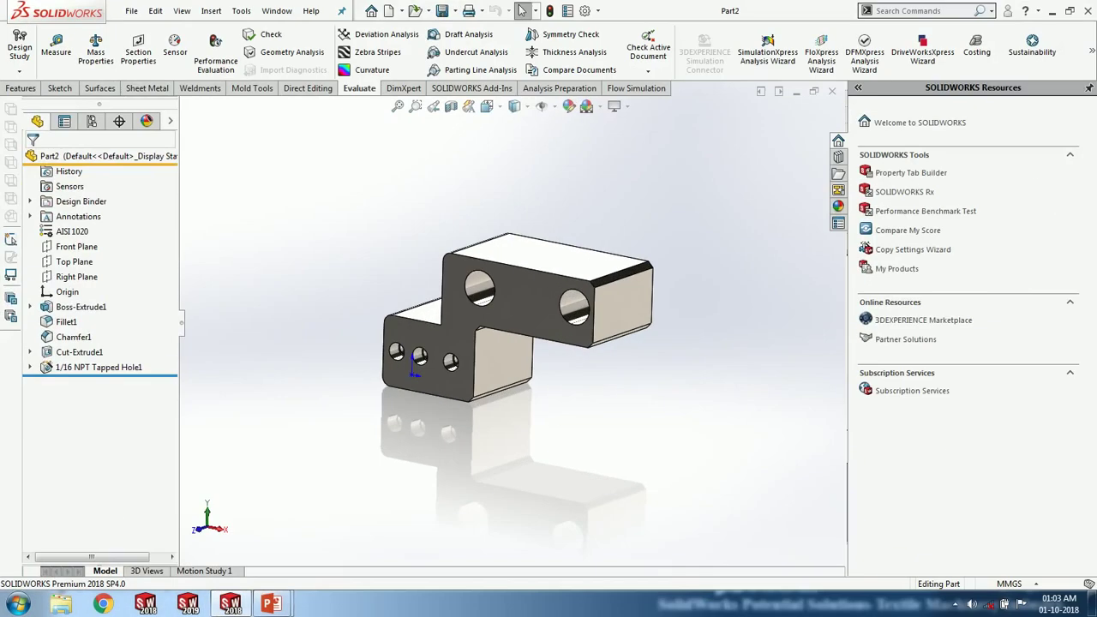
- Add a configuration named 123 to Part2, using the configuration name as its bill of materials part number
{"action": "middle_click_drag", "start_coordinate": [514, 342], "coordinate": [527, 300]}
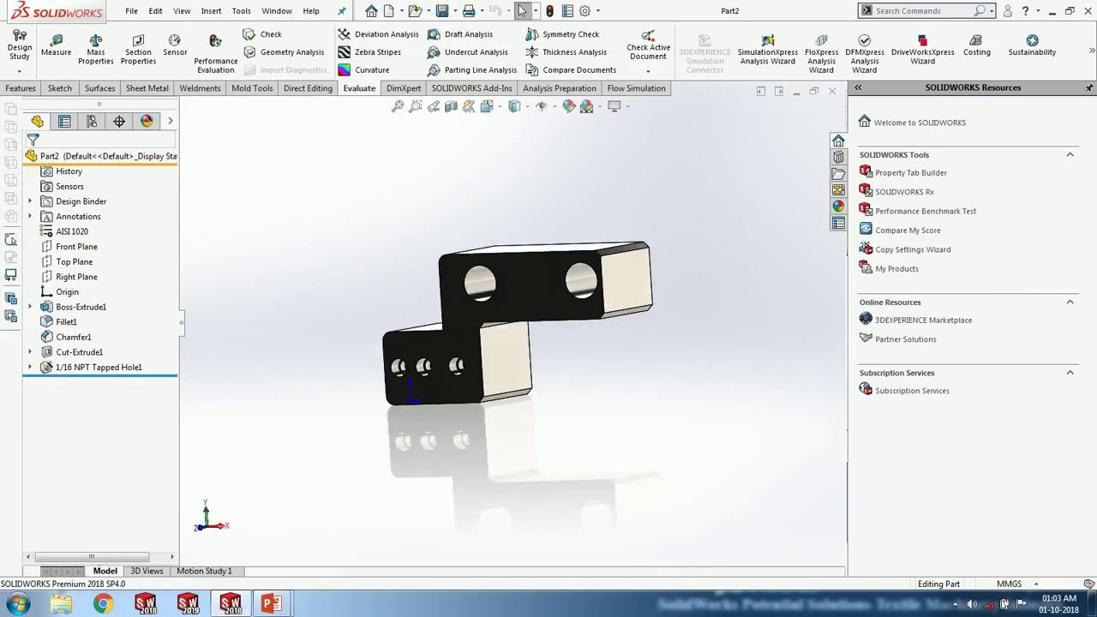
{"action": "left_click", "coordinate": [92, 121]}
{"action": "middle_click_drag", "start_coordinate": [549, 309], "coordinate": [437, 307]}
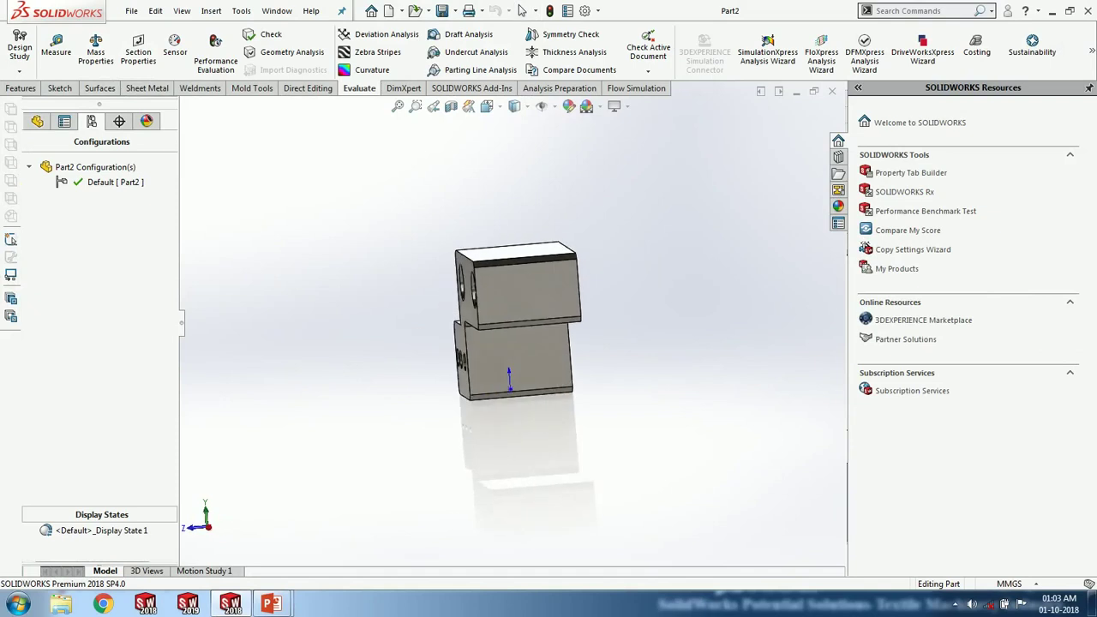
{"action": "key", "text": "ctrl+7"}
{"action": "middle_click_drag", "start_coordinate": [514, 325], "coordinate": [485, 328]}
{"action": "right_click", "coordinate": [106, 167]}
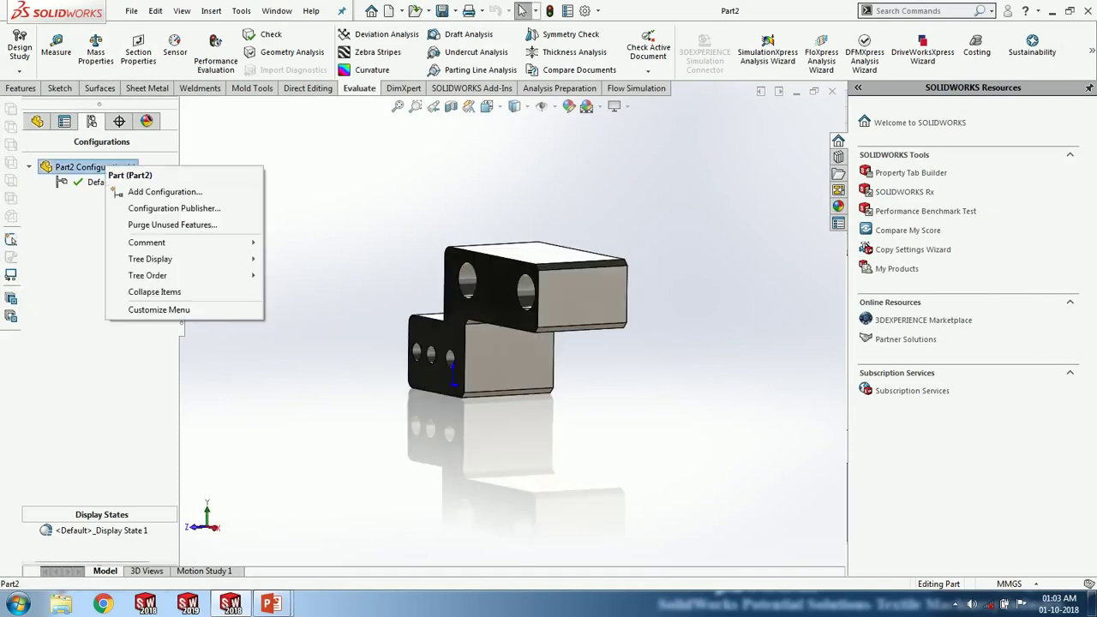
{"action": "left_click", "coordinate": [163, 192]}
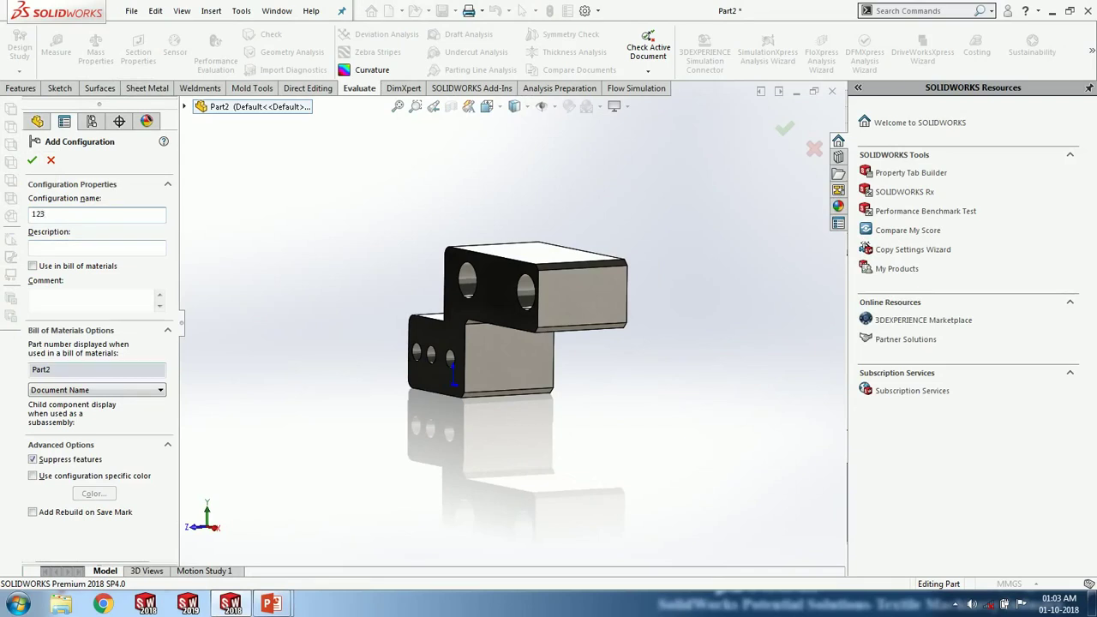
{"action": "left_click", "coordinate": [161, 390]}
{"action": "left_click", "coordinate": [94, 412]}
{"action": "left_click", "coordinate": [33, 161]}
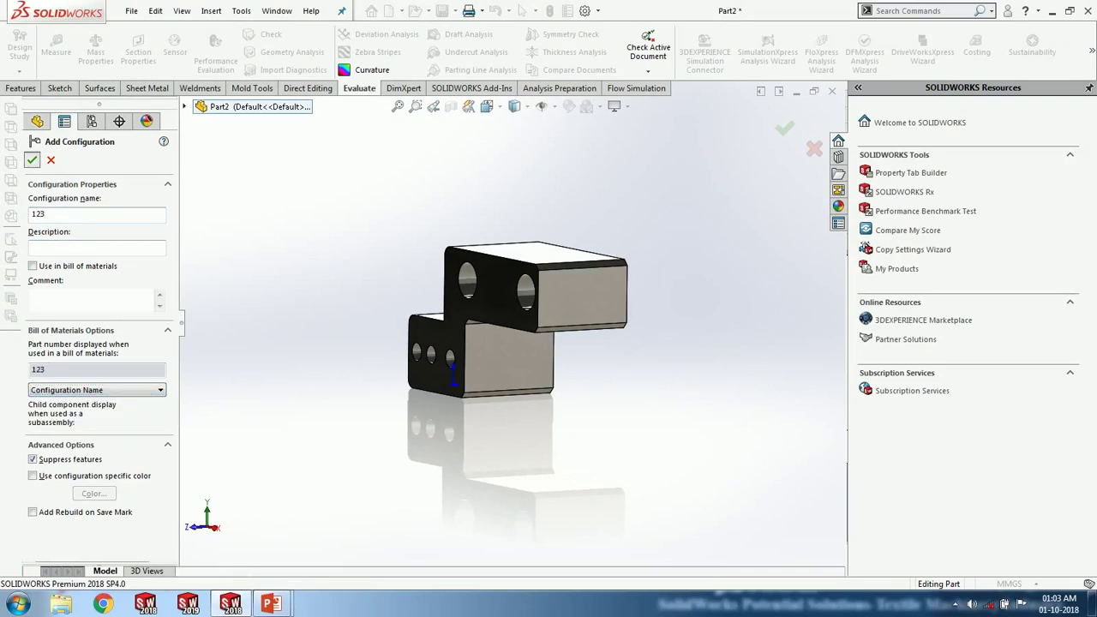
- Suppress the 16 mm holes' Cut-Extrude1 and the 1/16 NPT Tapped Hole1 in configuration 123
{"action": "middle_click_drag", "start_coordinate": [514, 326], "coordinate": [542, 293]}
{"action": "left_click", "coordinate": [473, 283]}
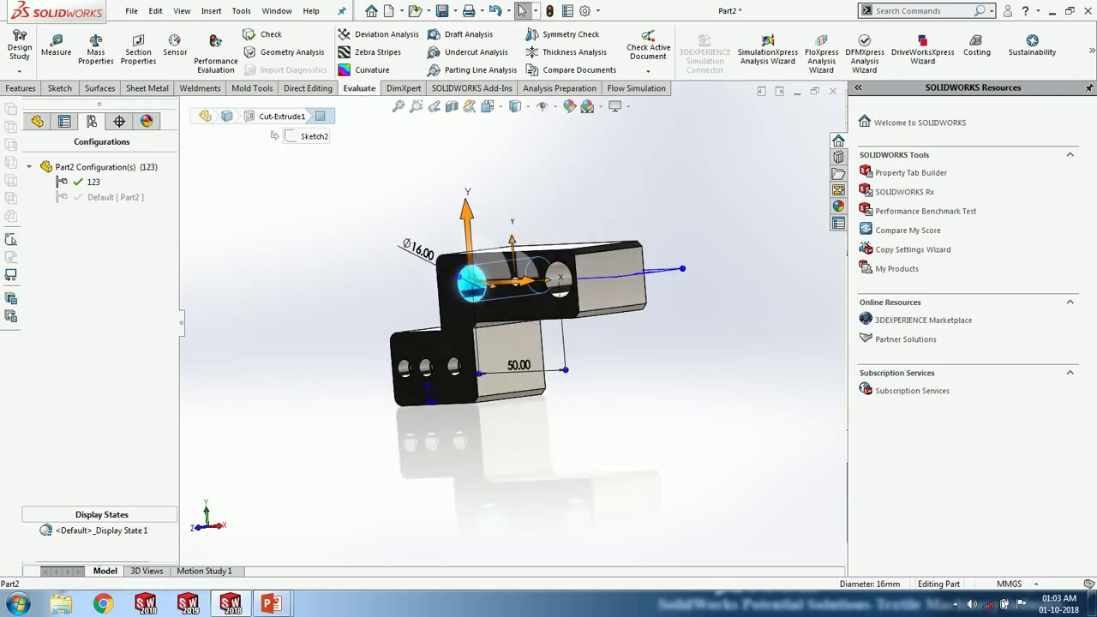
{"action": "left_click", "coordinate": [37, 122]}
{"action": "left_click", "coordinate": [37, 121]}
{"action": "right_click", "coordinate": [72, 352]}
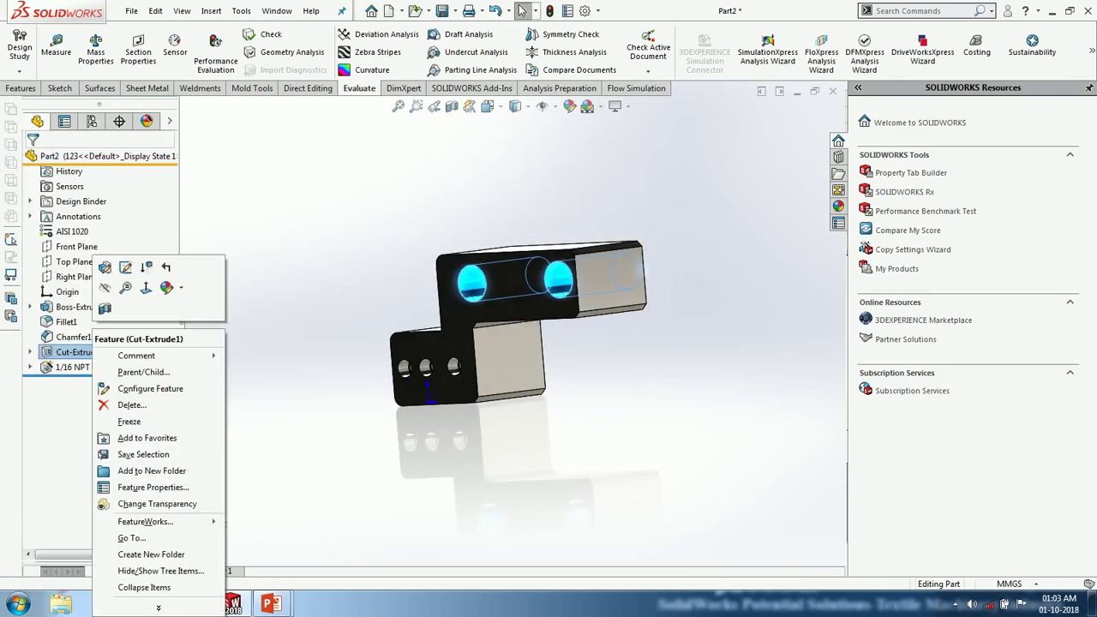
{"action": "left_click", "coordinate": [145, 286]}
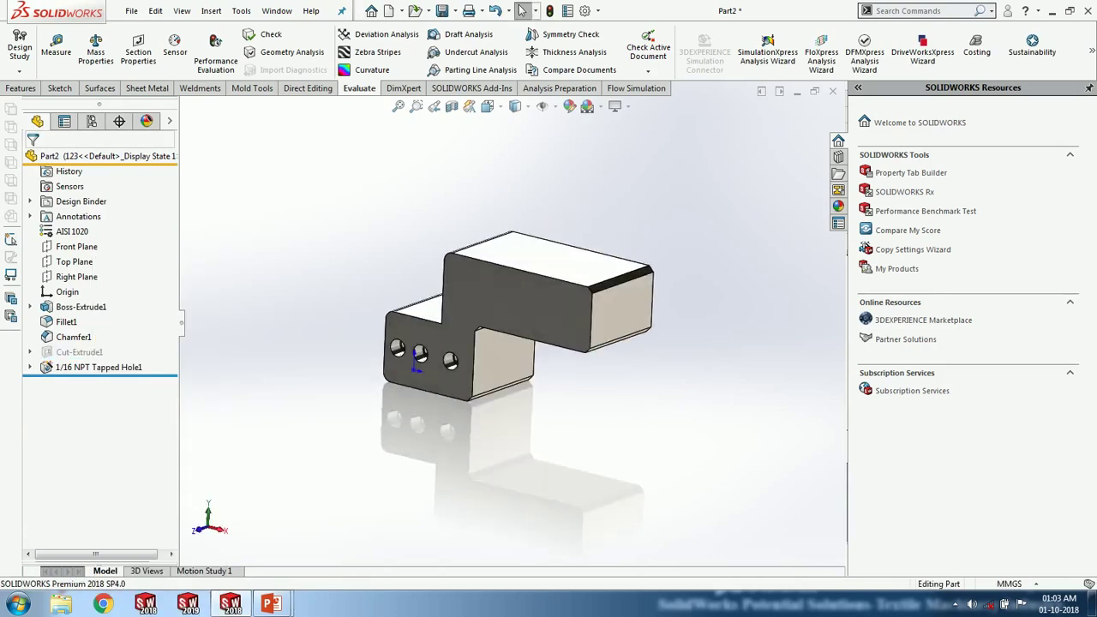
{"action": "left_click", "coordinate": [99, 367]}
{"action": "left_click", "coordinate": [96, 317]}
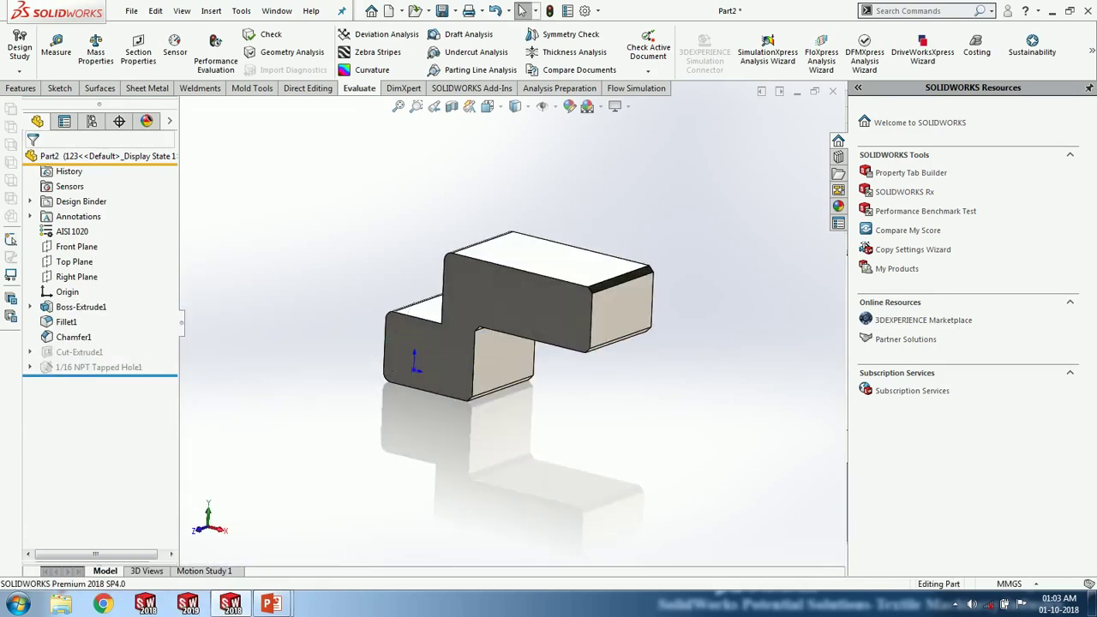
- Compare the Default and 123 configurations by activating each one in turn
{"action": "double_click", "coordinate": [114, 197]}
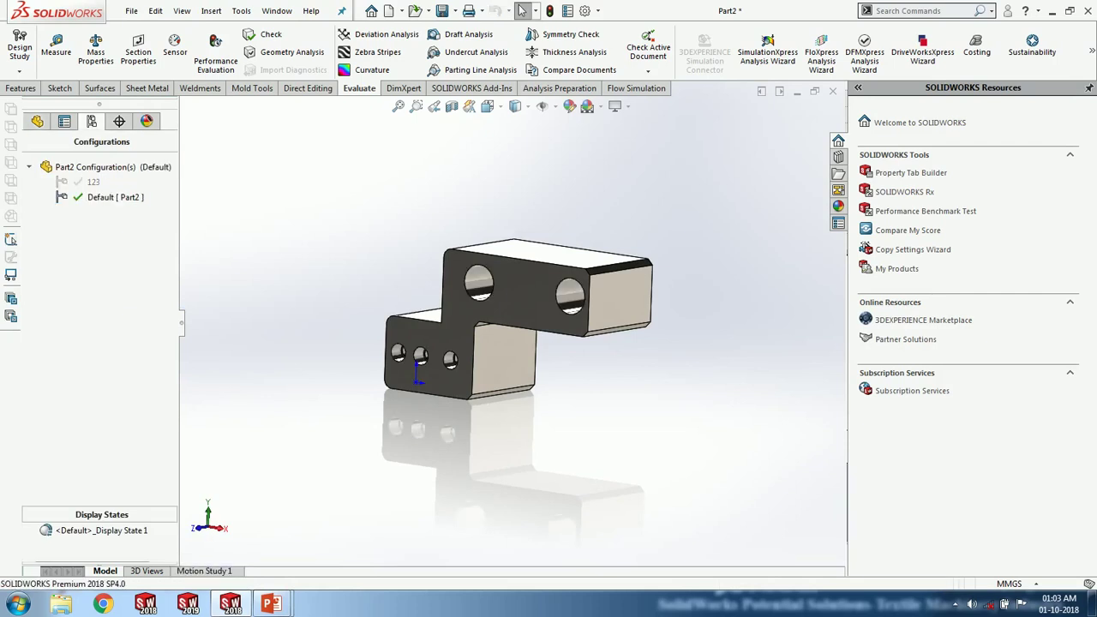
{"action": "middle_click_drag", "start_coordinate": [486, 302], "coordinate": [459, 300]}
{"action": "scroll", "coordinate": [506, 300], "scroll_direction": "down", "scroll_amount": 3}
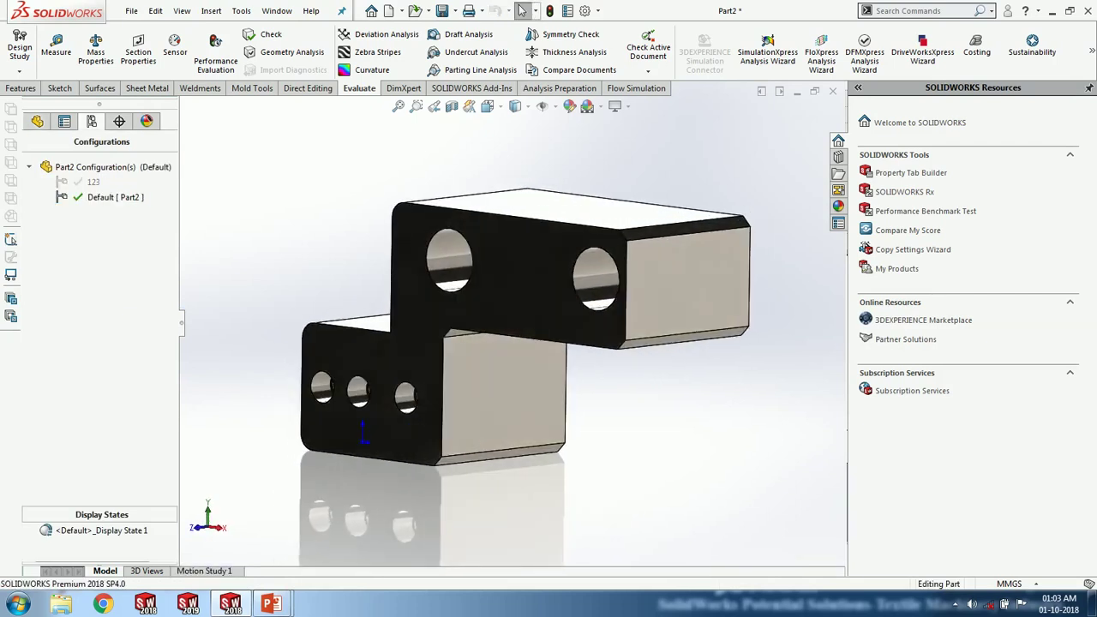
{"action": "double_click", "coordinate": [93, 182]}
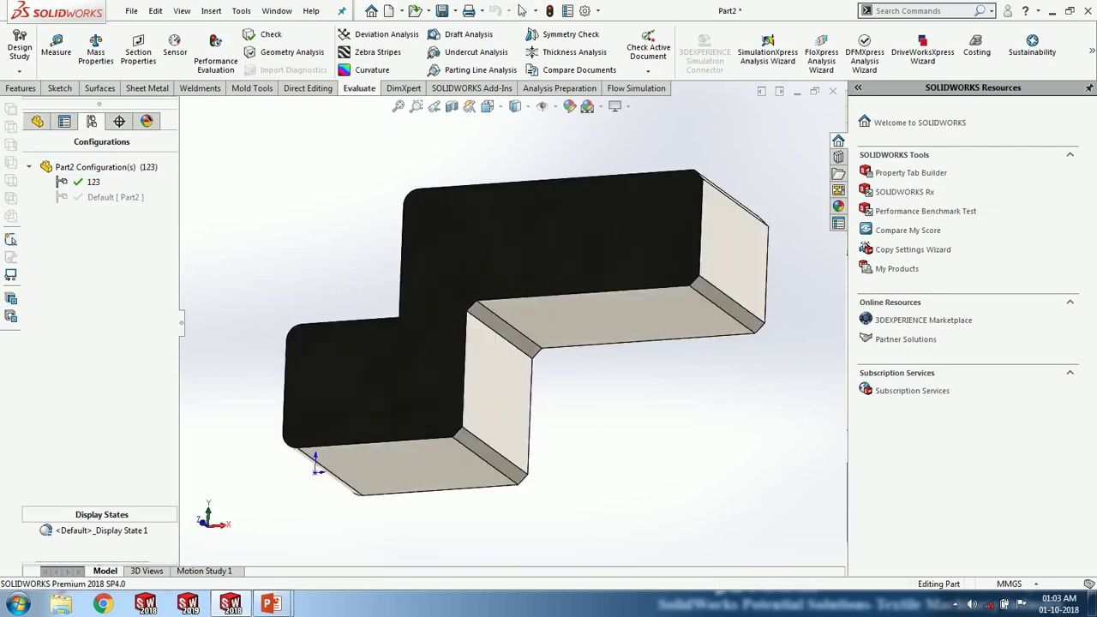
- Add a configuration named A|BCS with the configuration name as its bill of materials part number, linking display states to configurations
{"action": "right_click", "coordinate": [75, 166]}
{"action": "left_click", "coordinate": [136, 188]}
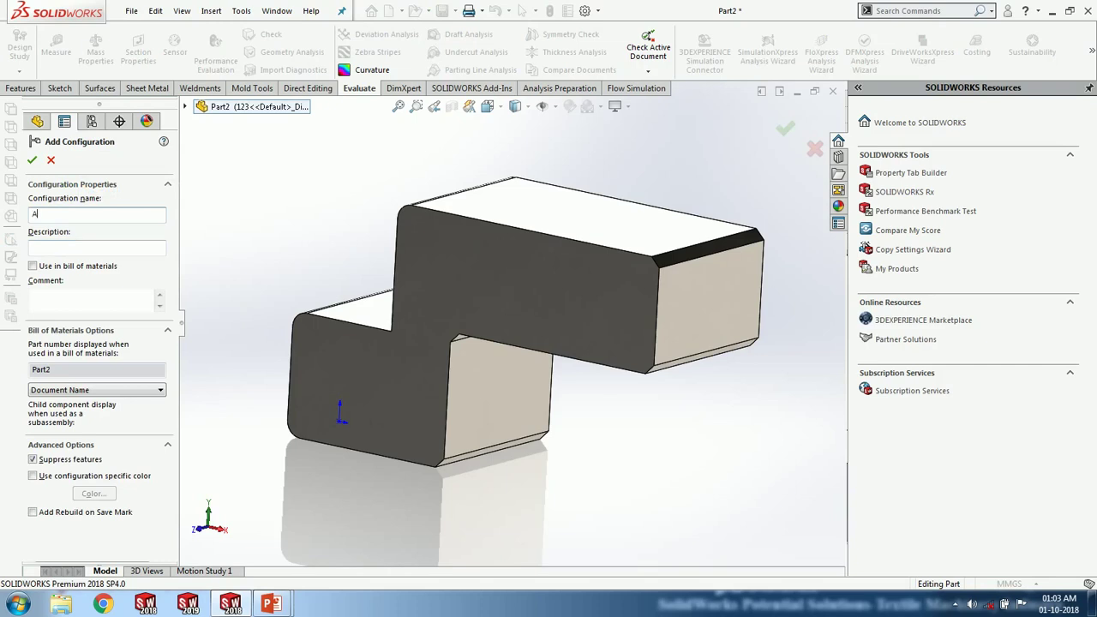
{"action": "left_click", "coordinate": [97, 390]}
{"action": "left_click", "coordinate": [73, 410]}
{"action": "left_click", "coordinate": [32, 160]}
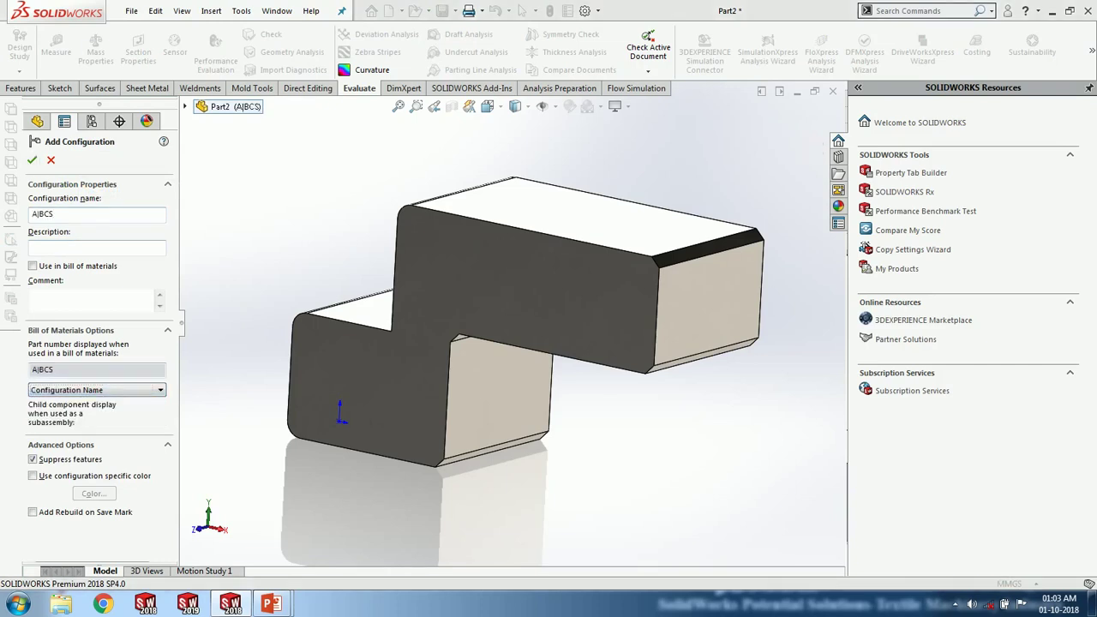
{"action": "key", "text": "Return"}
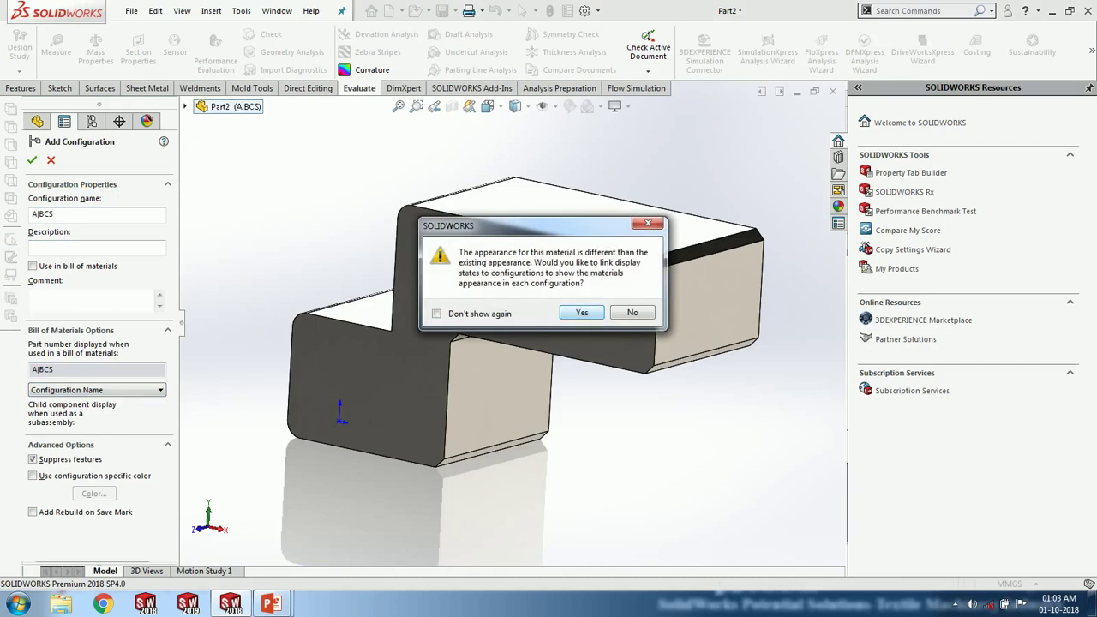
{"action": "left_click", "coordinate": [582, 313]}
- Suppress Fillet1 and Chamfer1 together in configuration A|BCS
{"action": "middle_click_drag", "start_coordinate": [582, 313], "coordinate": [584, 244]}
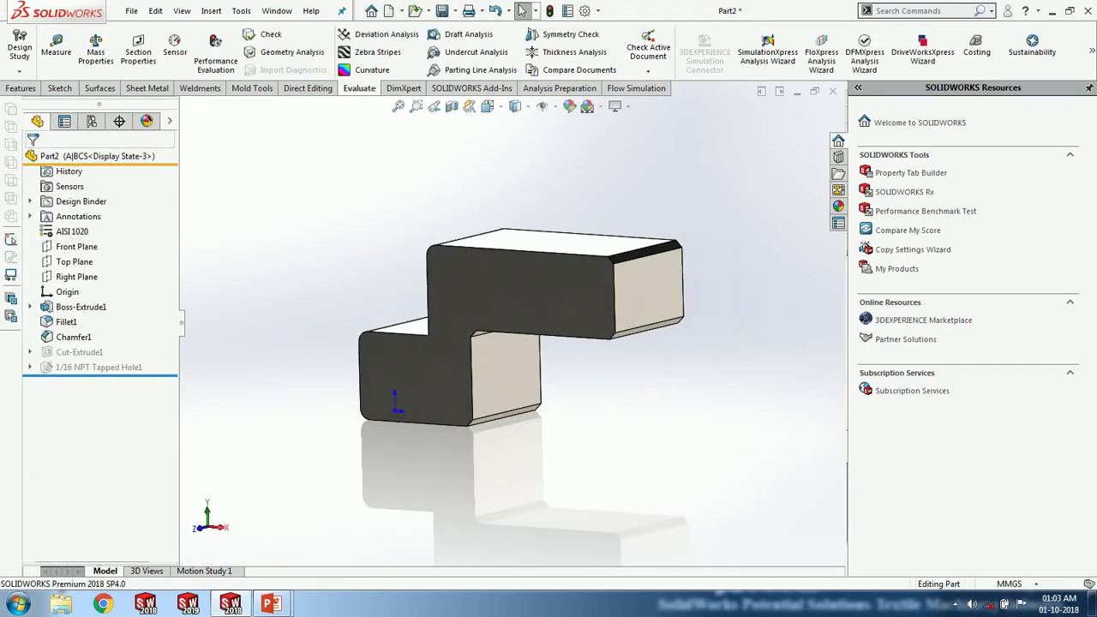
{"action": "left_click", "coordinate": [66, 322]}
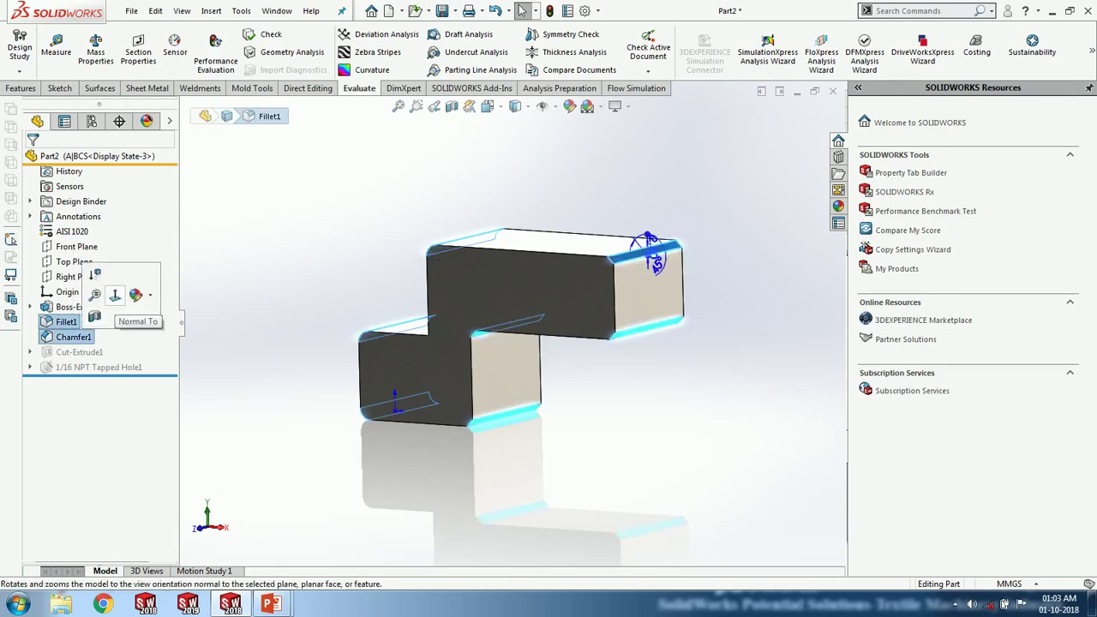
{"action": "left_click", "coordinate": [115, 294]}
{"action": "middle_click_drag", "start_coordinate": [548, 343], "coordinate": [528, 321]}
- Activate the Default configuration and return to A|BCS to compare the two part variants
{"action": "left_click", "coordinate": [92, 121]}
{"action": "double_click", "coordinate": [115, 213]}
{"action": "double_click", "coordinate": [99, 196]}
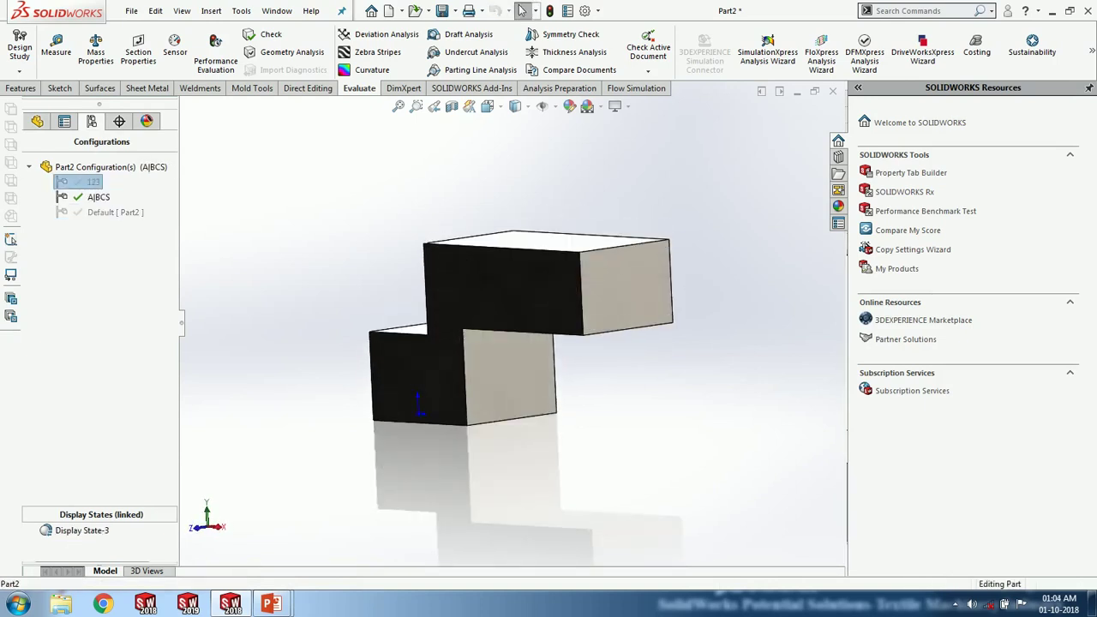
- Compare the 123, A|BCS and Default configurations by activating each in turn, finishing on Default
{"action": "mouse_move", "coordinate": [112, 212]}
{"action": "left_mouse_down"}
{"action": "mouse_move", "coordinate": [85, 182]}
{"action": "mouse_move", "coordinate": [93, 213]}
{"action": "left_mouse_up"}
{"action": "left_click", "coordinate": [92, 197]}
{"action": "double_click", "coordinate": [103, 182]}
{"action": "double_click", "coordinate": [98, 197]}
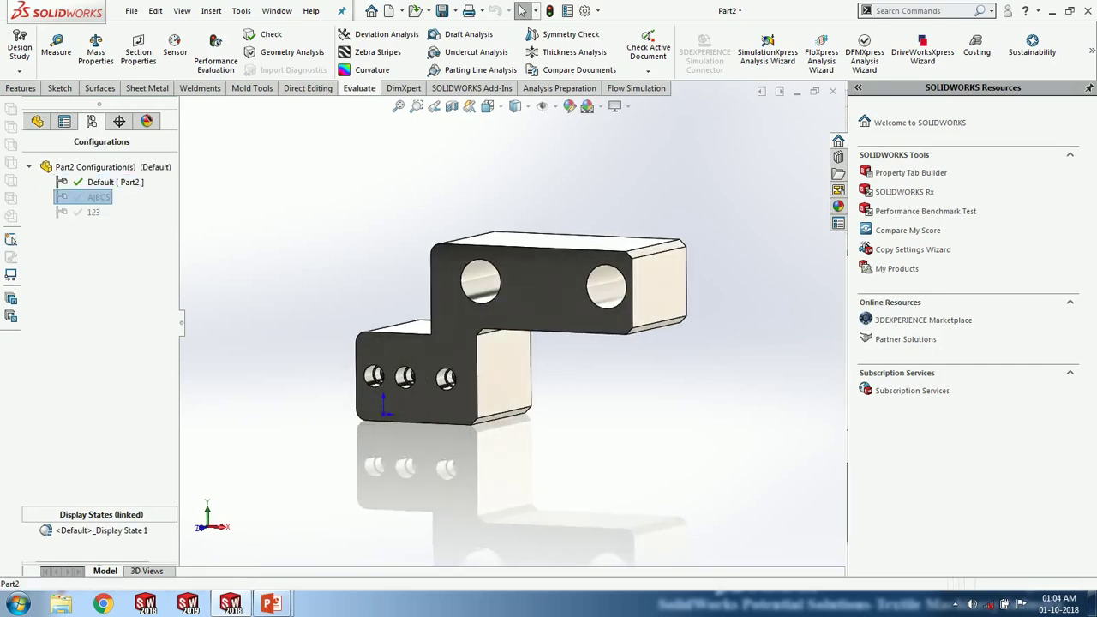
{"action": "double_click", "coordinate": [99, 197]}
{"action": "double_click", "coordinate": [93, 213]}
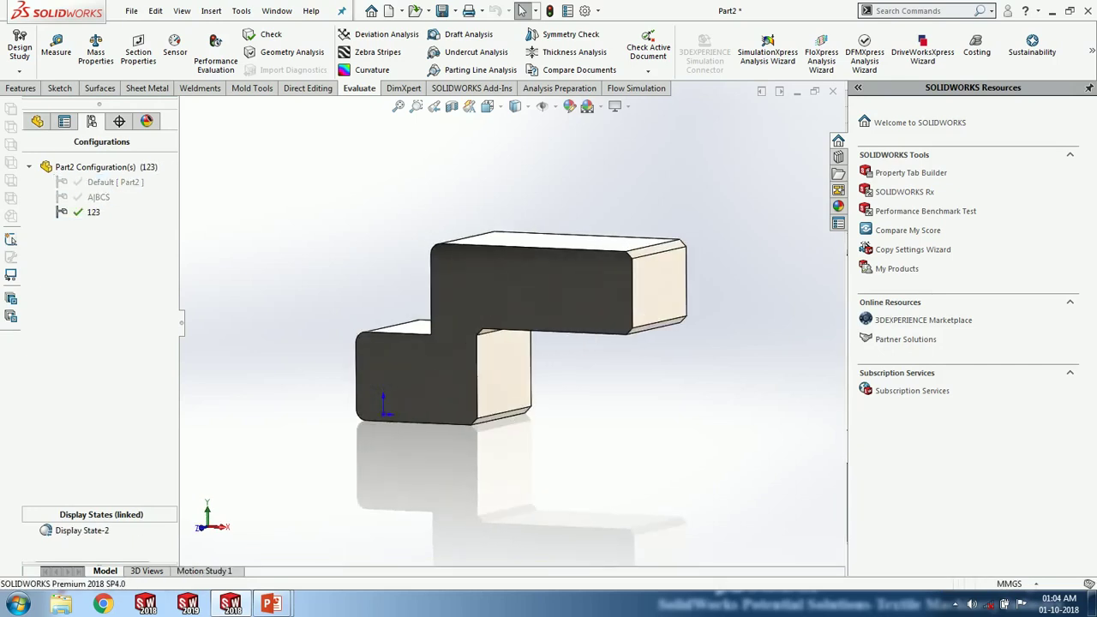
{"action": "middle_click_drag", "start_coordinate": [514, 368], "coordinate": [480, 368]}
{"action": "scroll", "coordinate": [685, 283], "scroll_direction": "down", "scroll_amount": 3}
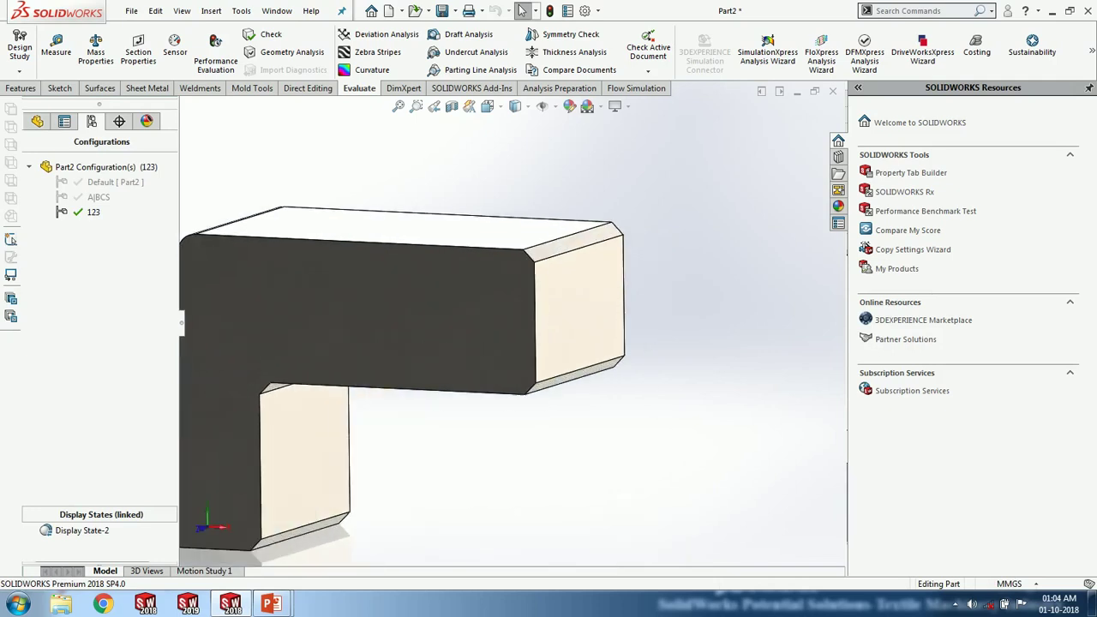
{"action": "double_click", "coordinate": [99, 197]}
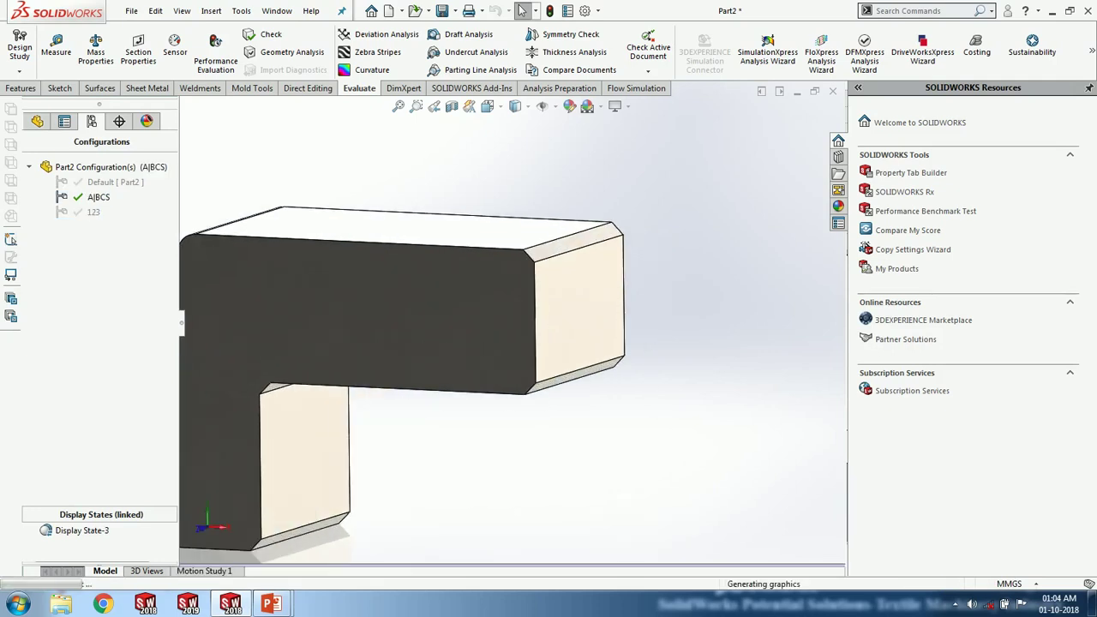
{"action": "double_click", "coordinate": [115, 183]}
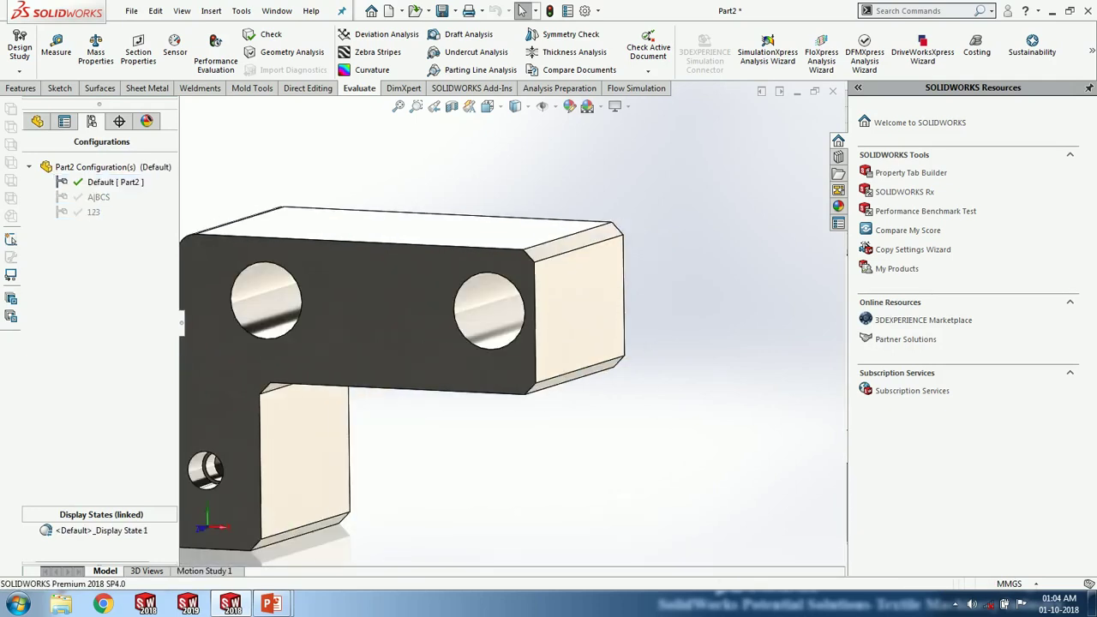
{"action": "scroll", "coordinate": [351, 352], "scroll_direction": "up", "scroll_amount": 1}
{"action": "middle_click_drag", "start_coordinate": [351, 351], "coordinate": [335, 304]}
{"action": "scroll", "coordinate": [329, 335], "scroll_direction": "up", "scroll_amount": 5}
{"action": "scroll", "coordinate": [327, 334], "scroll_direction": "down", "scroll_amount": 3}
{"action": "scroll", "coordinate": [335, 334], "scroll_direction": "down", "scroll_amount": 1}
{"action": "scroll", "coordinate": [334, 334], "scroll_direction": "up", "scroll_amount": 1}
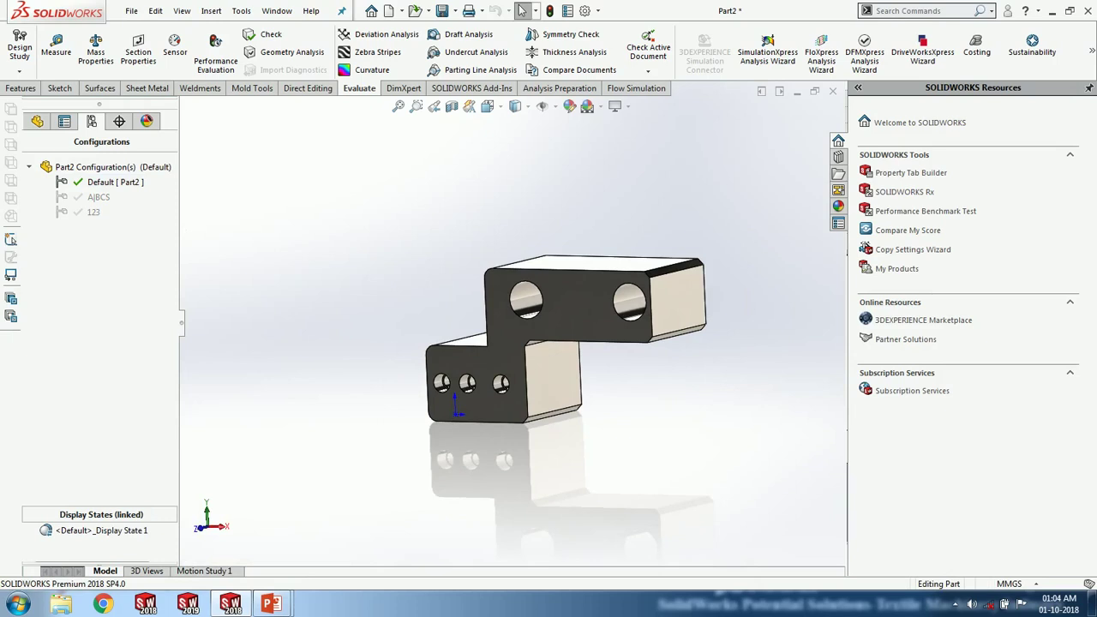
- Close the part without saving its changes, and look through the recent documents
{"action": "left_click", "coordinate": [832, 91]}
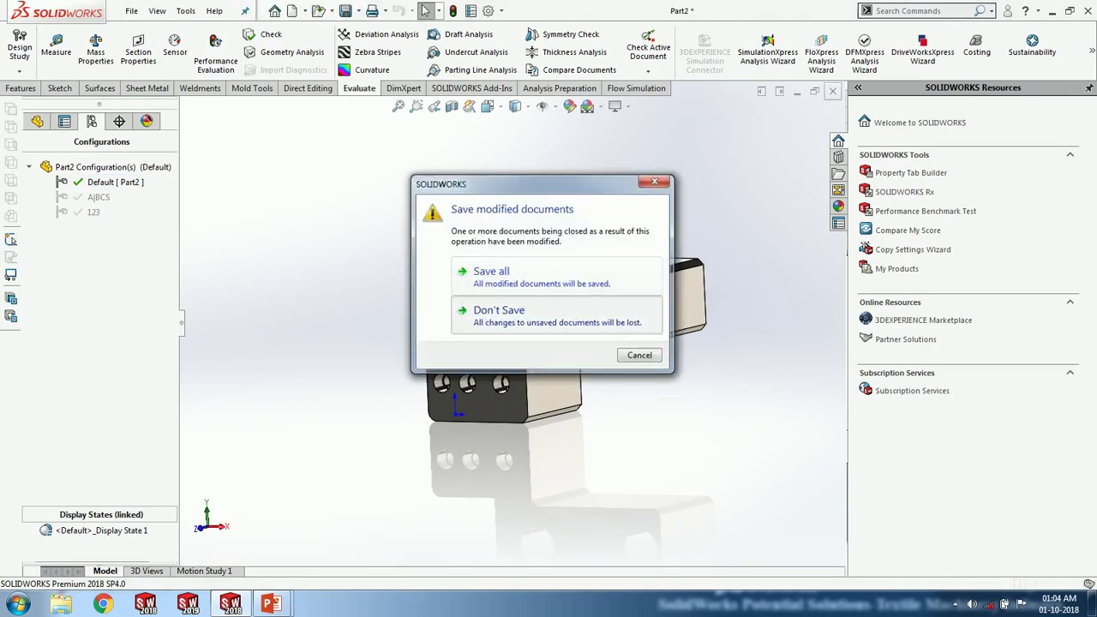
{"action": "left_click", "coordinate": [523, 312]}
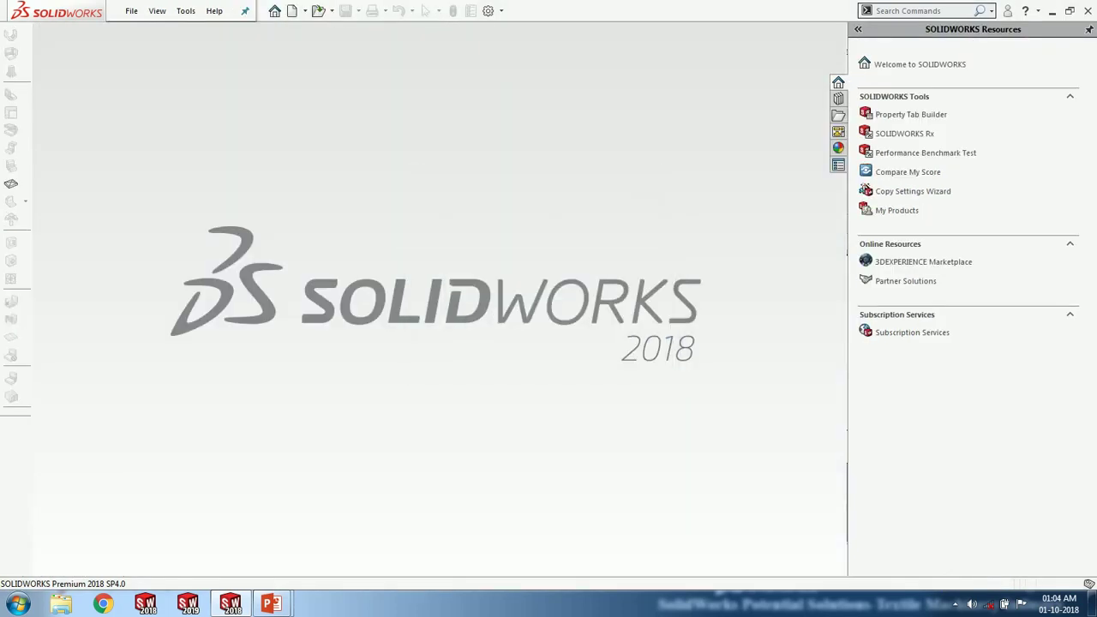
{"action": "left_click", "coordinate": [275, 10]}
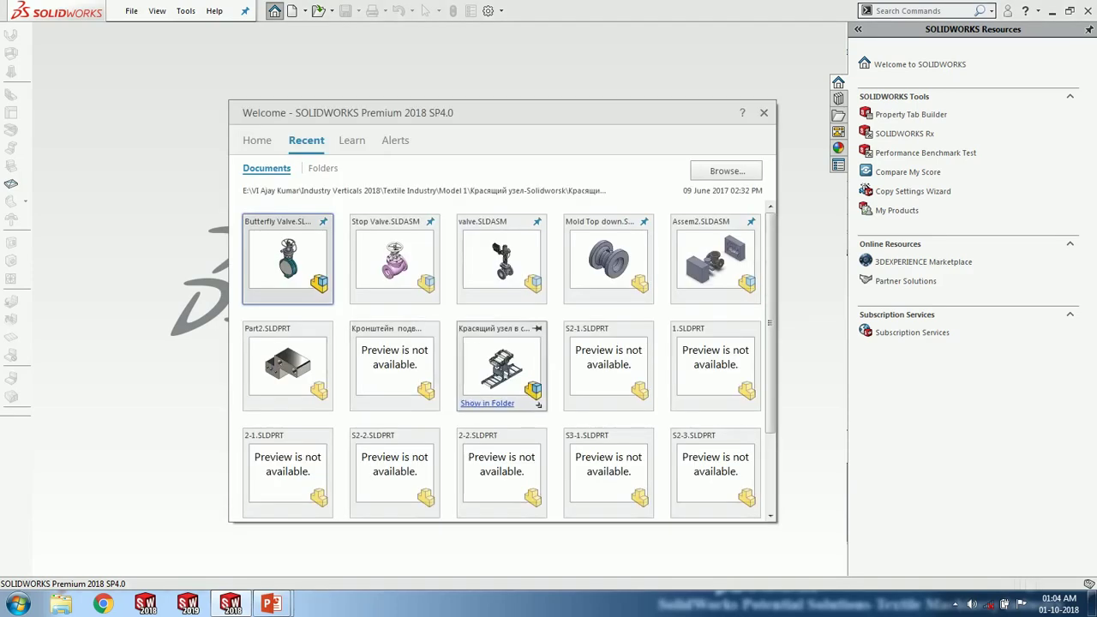
{"action": "scroll", "coordinate": [502, 369], "scroll_direction": "down", "scroll_amount": 2}
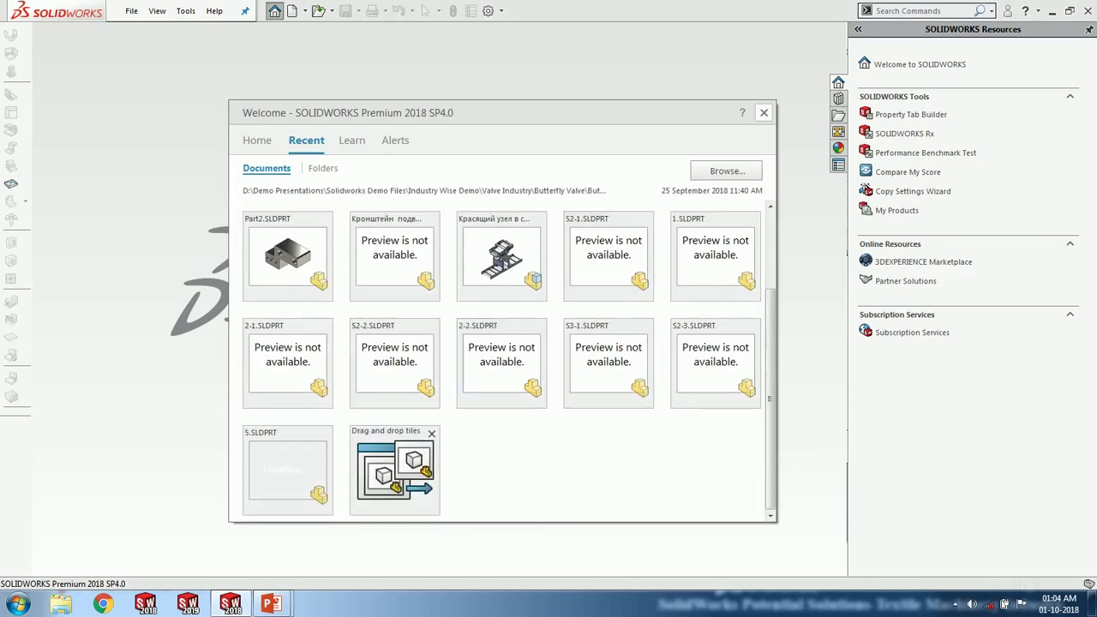
{"action": "left_click", "coordinate": [764, 112]}
- Switch to the PowerPoint presentation and advance to the Design Automation slide
{"action": "key", "text": "super+Tab"}
{"action": "key", "text": "super+Tab"}
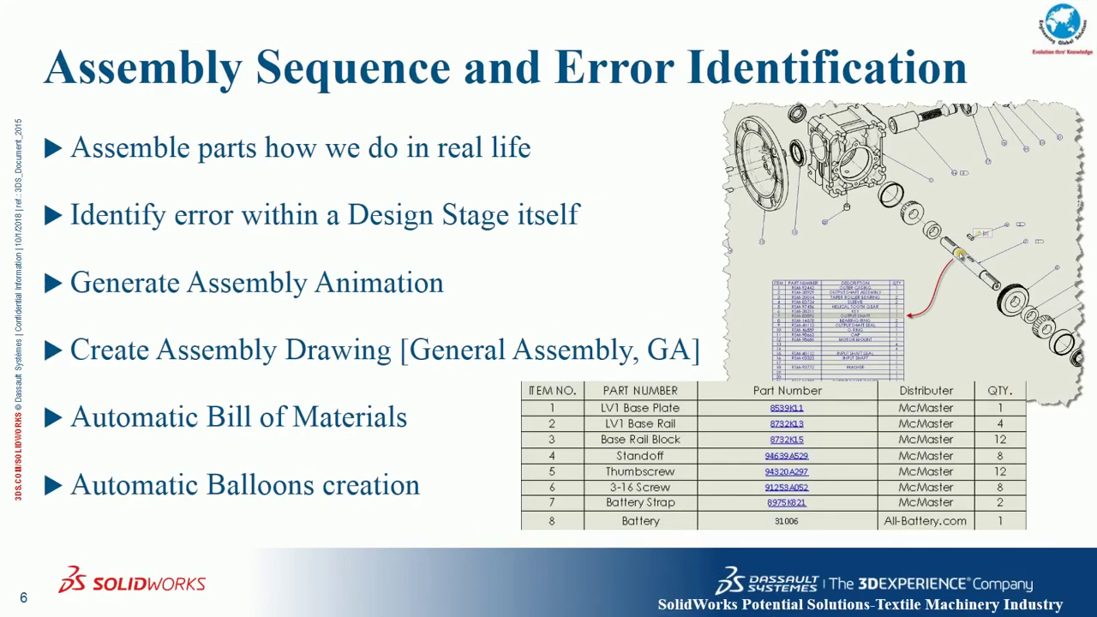
{"action": "key", "text": "Right"}
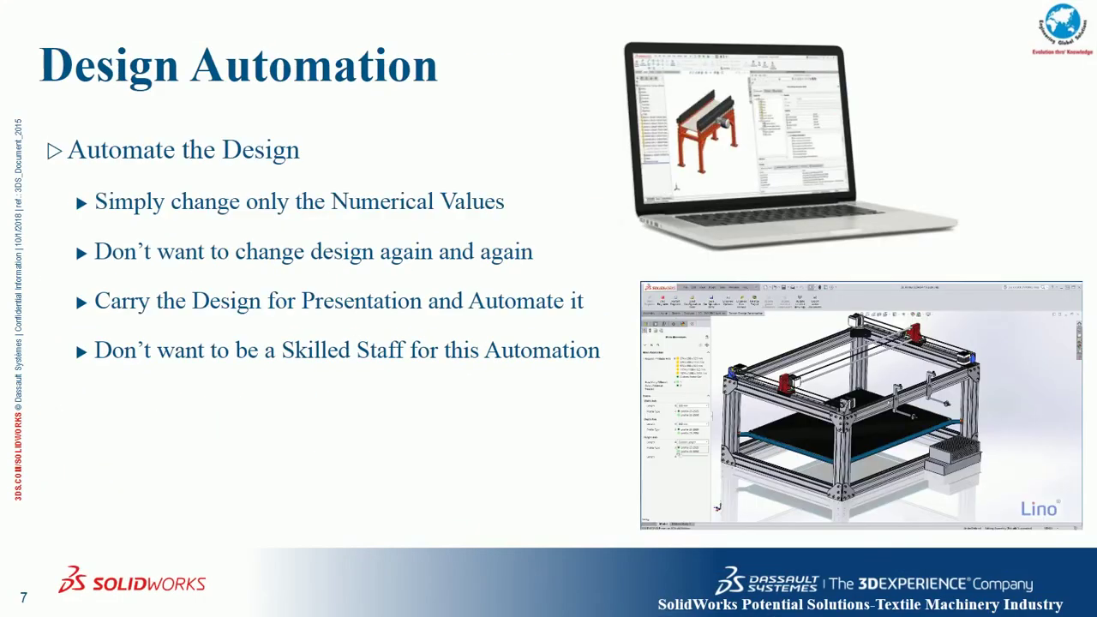
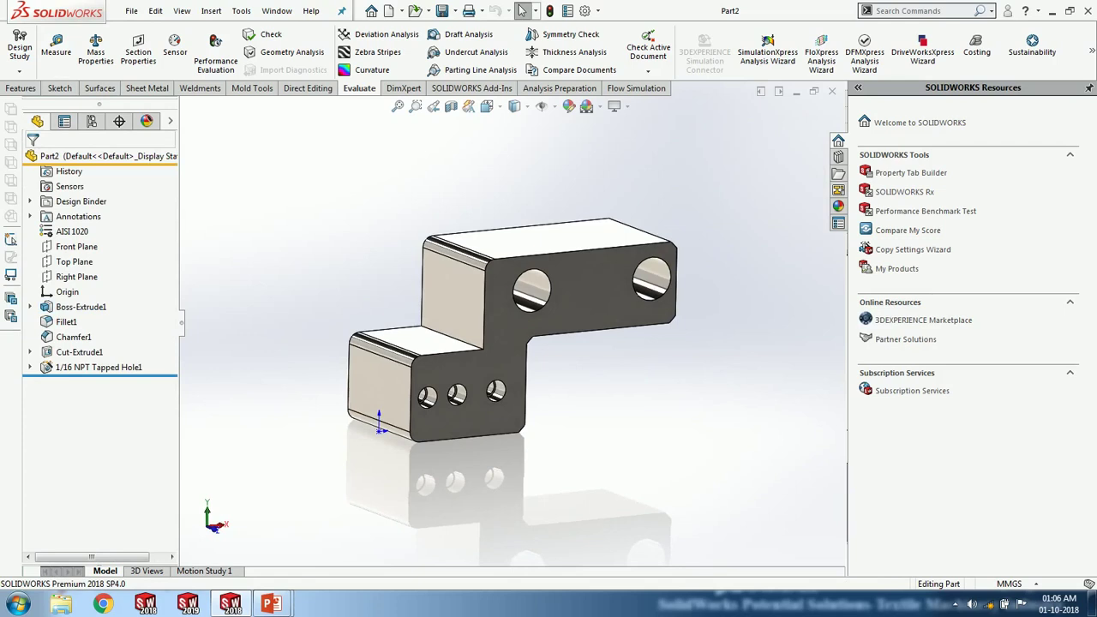
- Load the SOLIDWORKS Simulation add-in and create a static study named Load Testing
{"action": "left_click", "coordinate": [472, 89]}
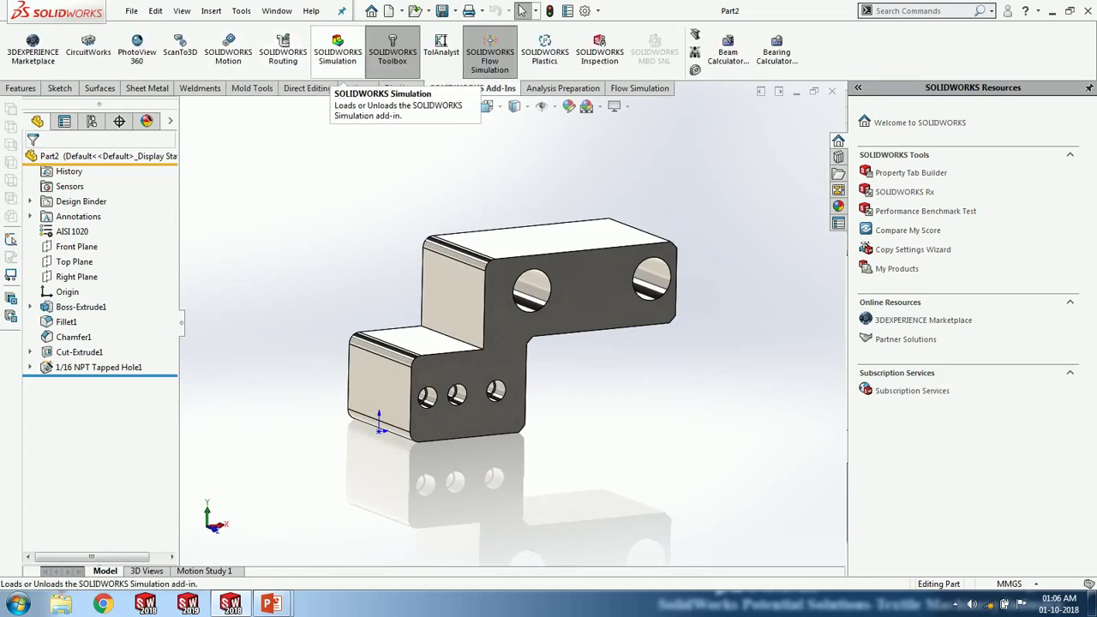
{"action": "left_click", "coordinate": [338, 51]}
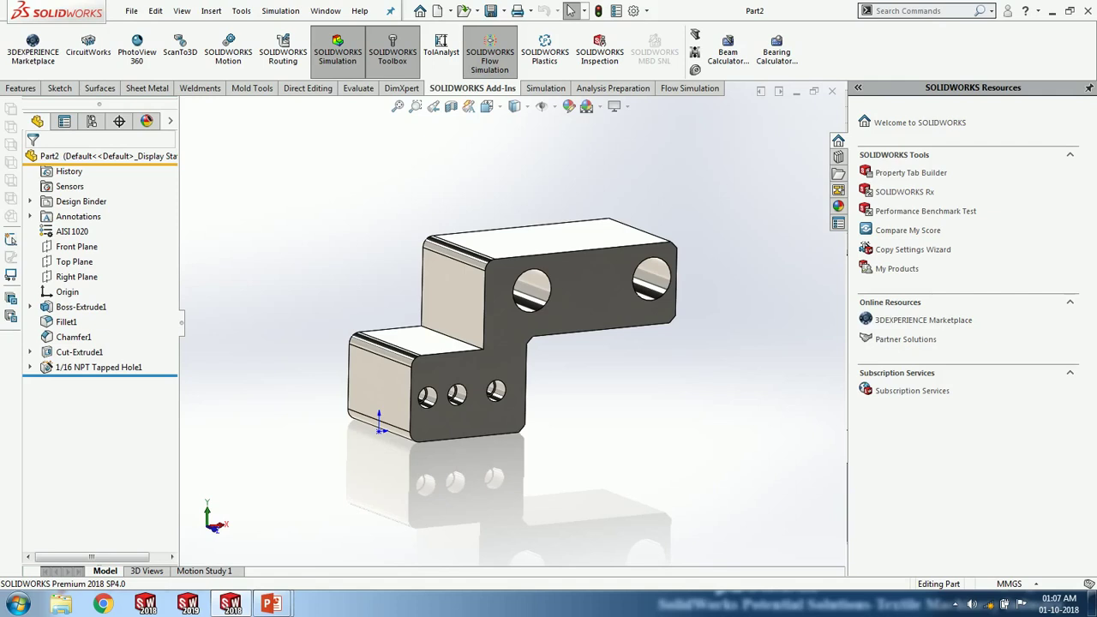
{"action": "left_click", "coordinate": [545, 88]}
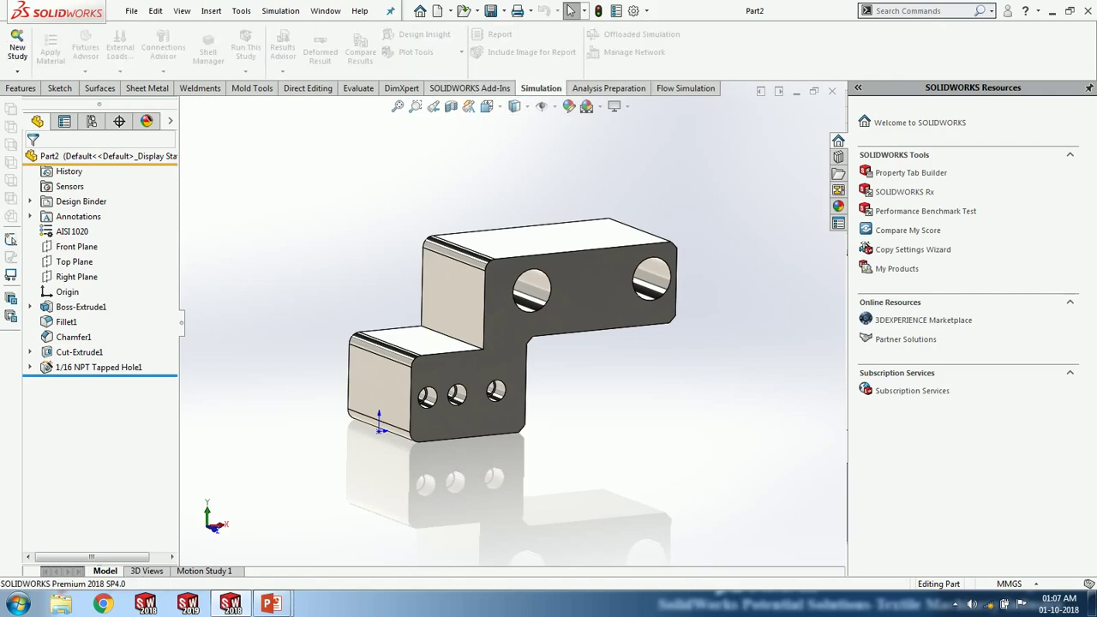
{"action": "left_click", "coordinate": [17, 47]}
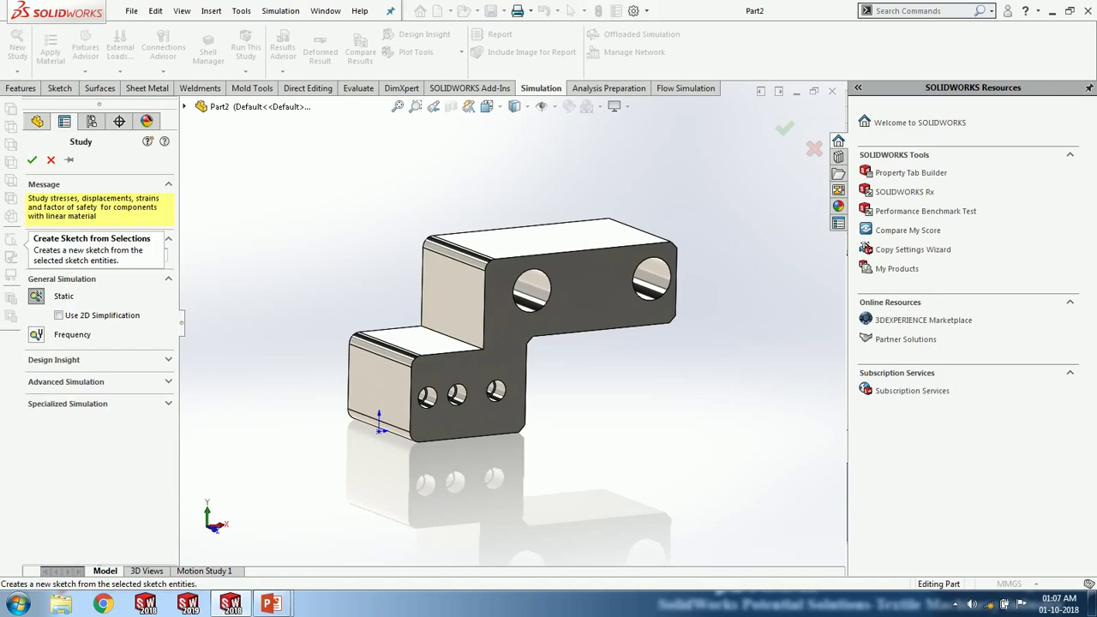
{"action": "type", "text": "Load Testing"}
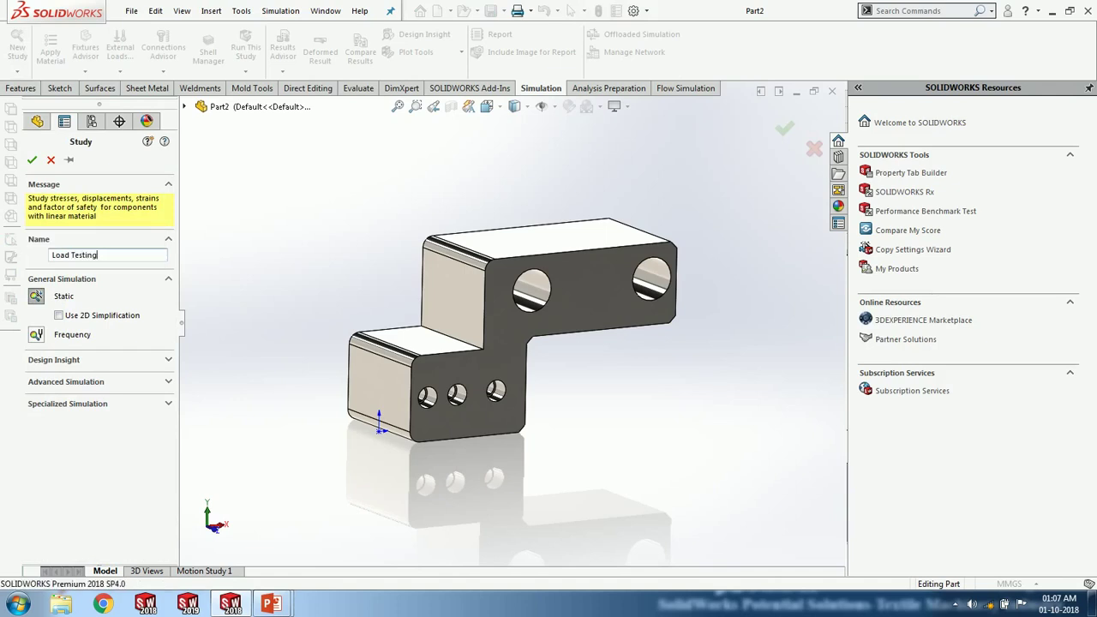
{"action": "left_click", "coordinate": [32, 160]}
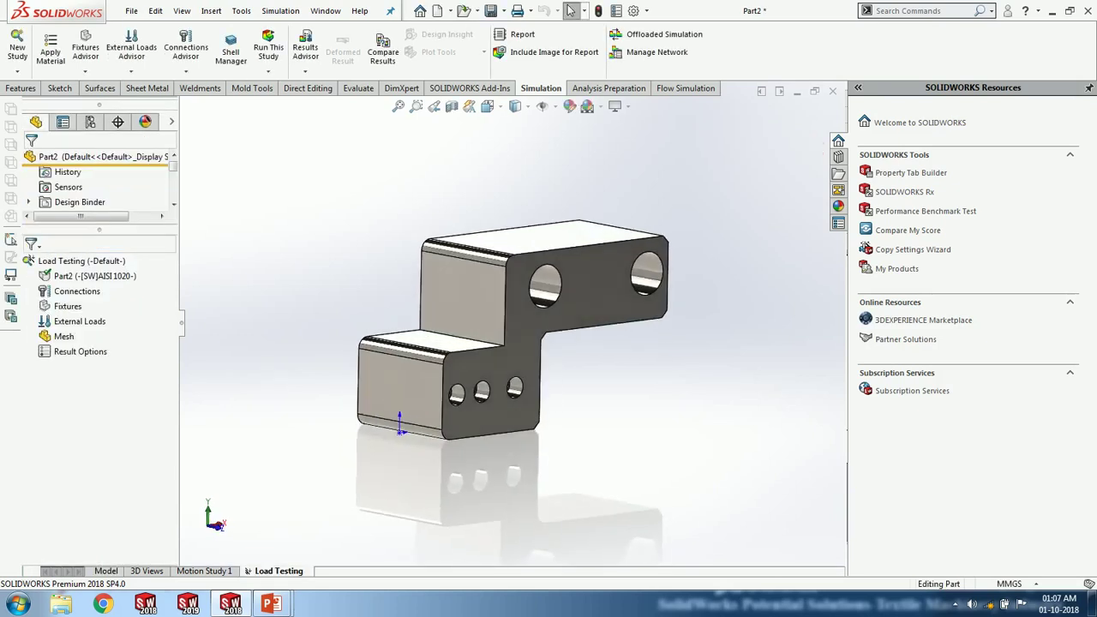
- Start a Fixed Geometry fixture on the inner faces of the three small holes in the lower block
{"action": "right_click", "coordinate": [68, 306]}
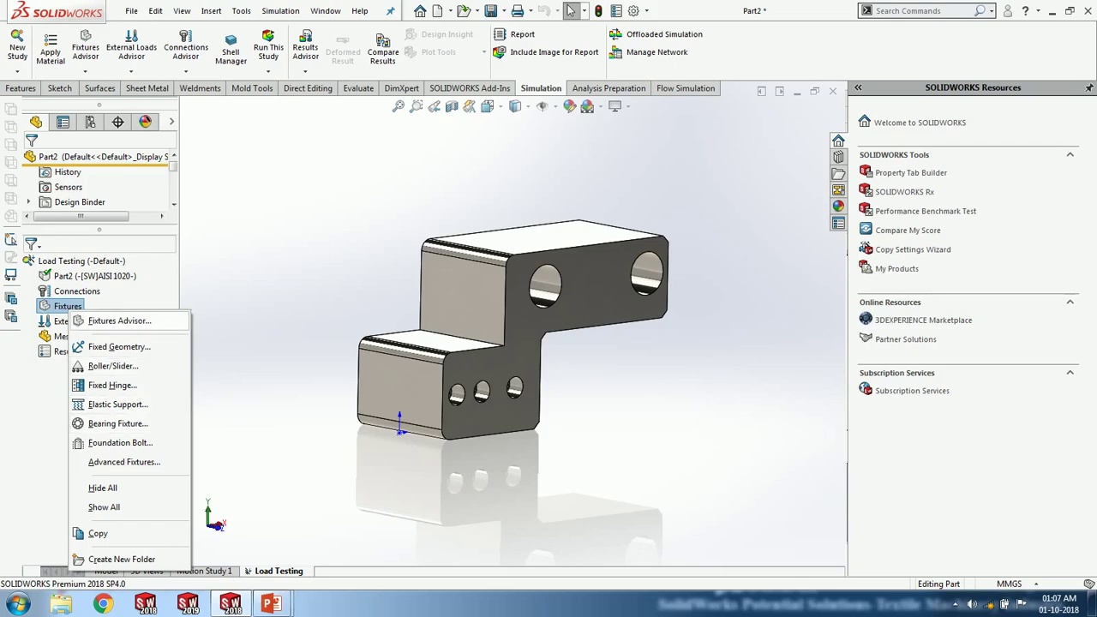
{"action": "left_click", "coordinate": [120, 347]}
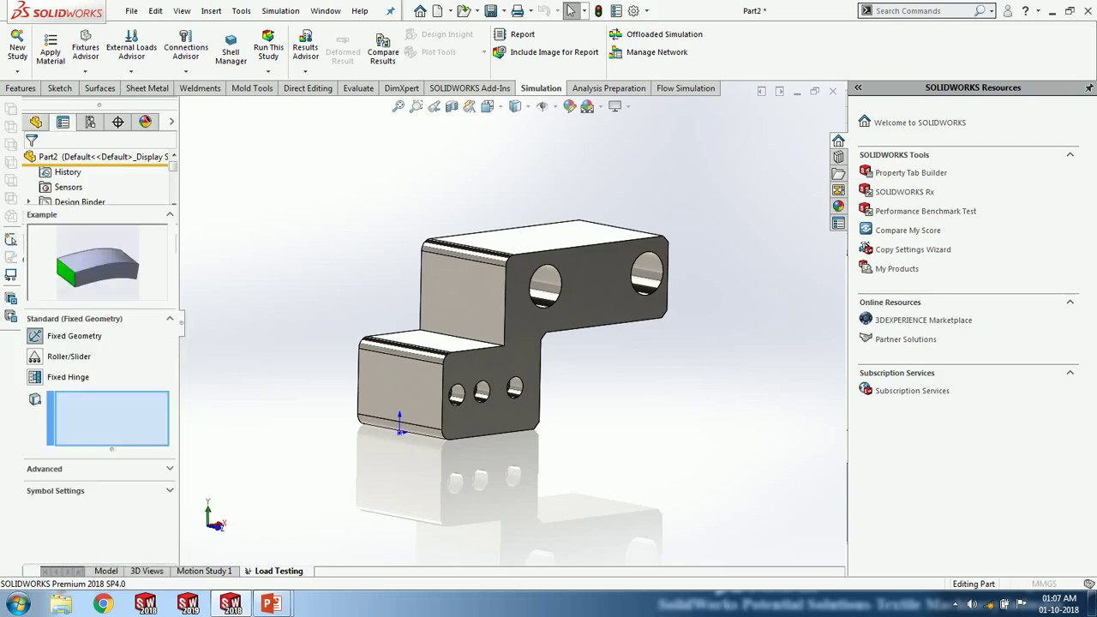
{"action": "scroll", "coordinate": [479, 410], "scroll_direction": "down", "scroll_amount": 6}
{"action": "left_click", "coordinate": [408, 283]}
{"action": "left_click", "coordinate": [497, 274]}
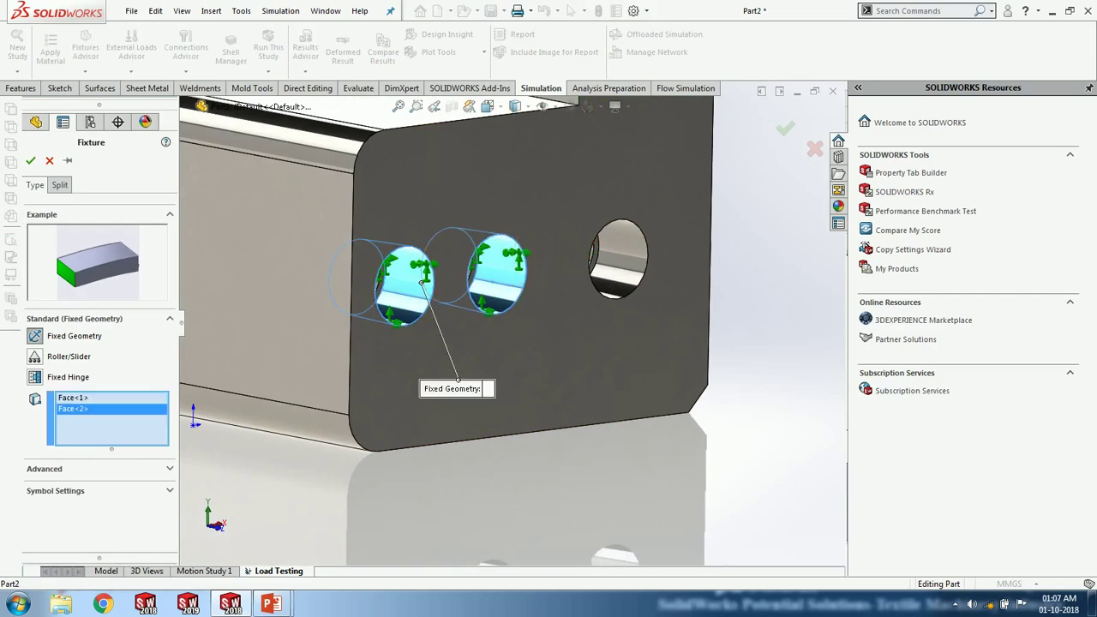
{"action": "left_click", "coordinate": [617, 259]}
- Add the inner faces of the two large holes in the upper block to the Fixed Geometry fixture and apply it
{"action": "scroll", "coordinate": [618, 259], "scroll_direction": "up", "scroll_amount": 3}
{"action": "scroll", "coordinate": [512, 314], "scroll_direction": "up", "scroll_amount": 3}
{"action": "middle_click_drag", "start_coordinate": [512, 314], "coordinate": [501, 356]}
{"action": "scroll", "coordinate": [500, 356], "scroll_direction": "up", "scroll_amount": 3}
{"action": "scroll", "coordinate": [540, 257], "scroll_direction": "down", "scroll_amount": 4}
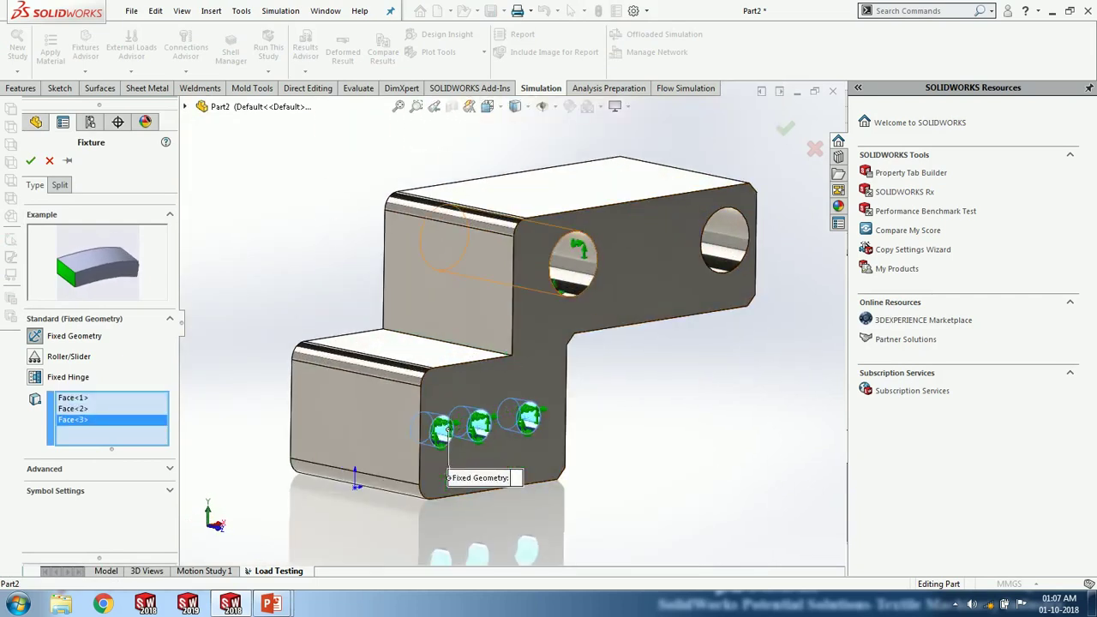
{"action": "left_click", "coordinate": [573, 259]}
{"action": "left_click", "coordinate": [725, 240]}
{"action": "scroll", "coordinate": [511, 319], "scroll_direction": "up", "scroll_amount": 5}
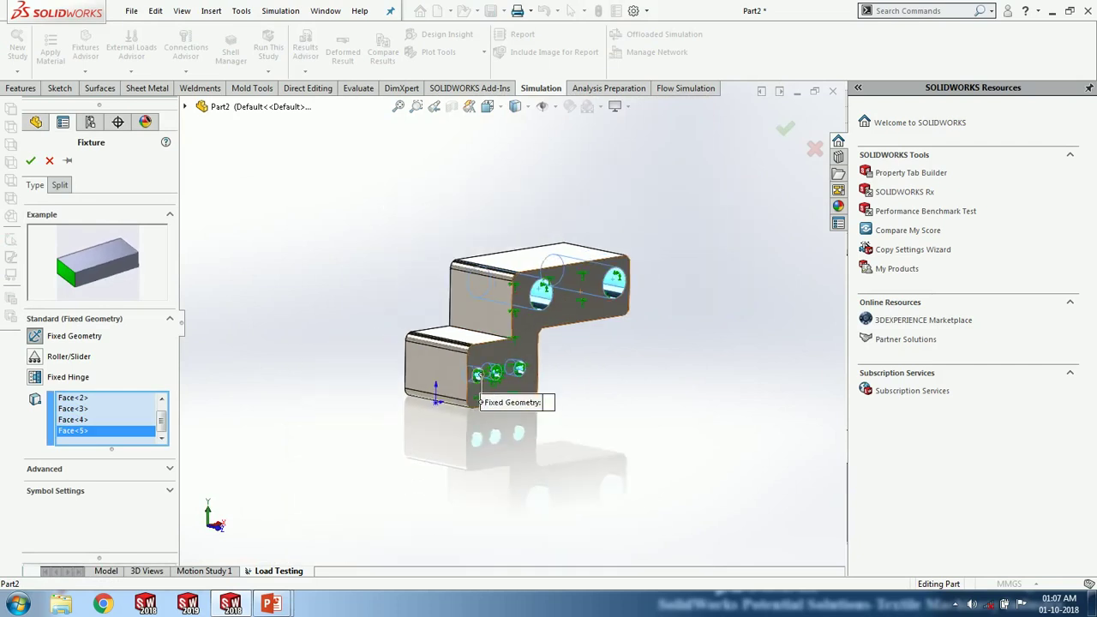
{"action": "left_click", "coordinate": [30, 161]}
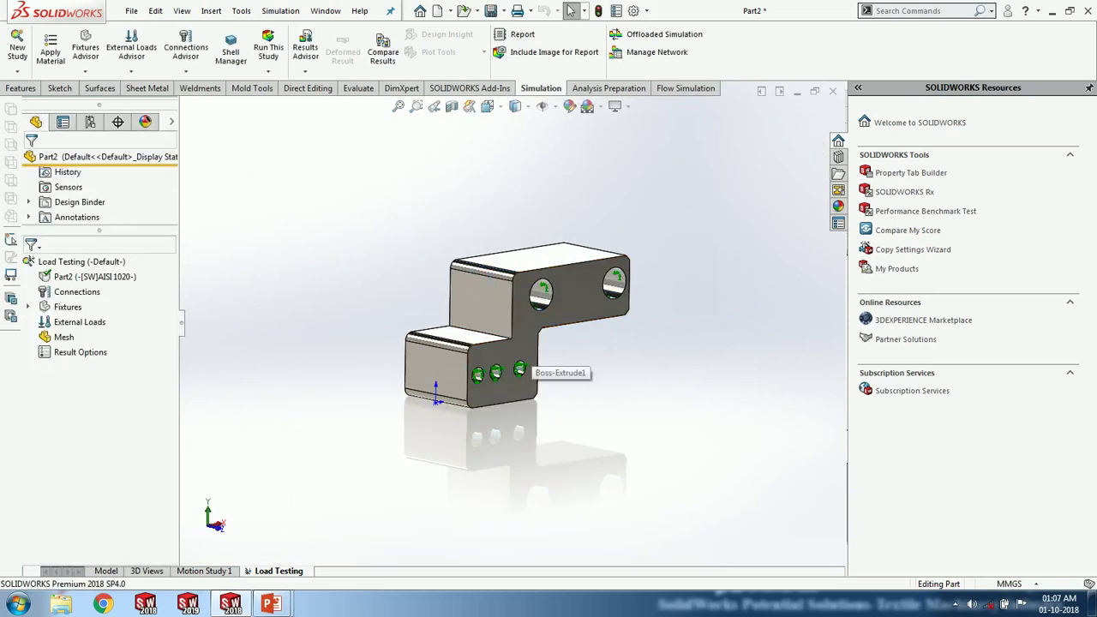
- Apply a 500 N force normal to the top face of the upper block
{"action": "scroll", "coordinate": [519, 355], "scroll_direction": "down", "scroll_amount": 1}
{"action": "mouse_move", "coordinate": [519, 354]}
{"action": "middle_mouse_down"}
{"action": "mouse_move", "coordinate": [509, 321]}
{"action": "mouse_move", "coordinate": [506, 344]}
{"action": "middle_mouse_up"}
{"action": "right_click", "coordinate": [66, 322]}
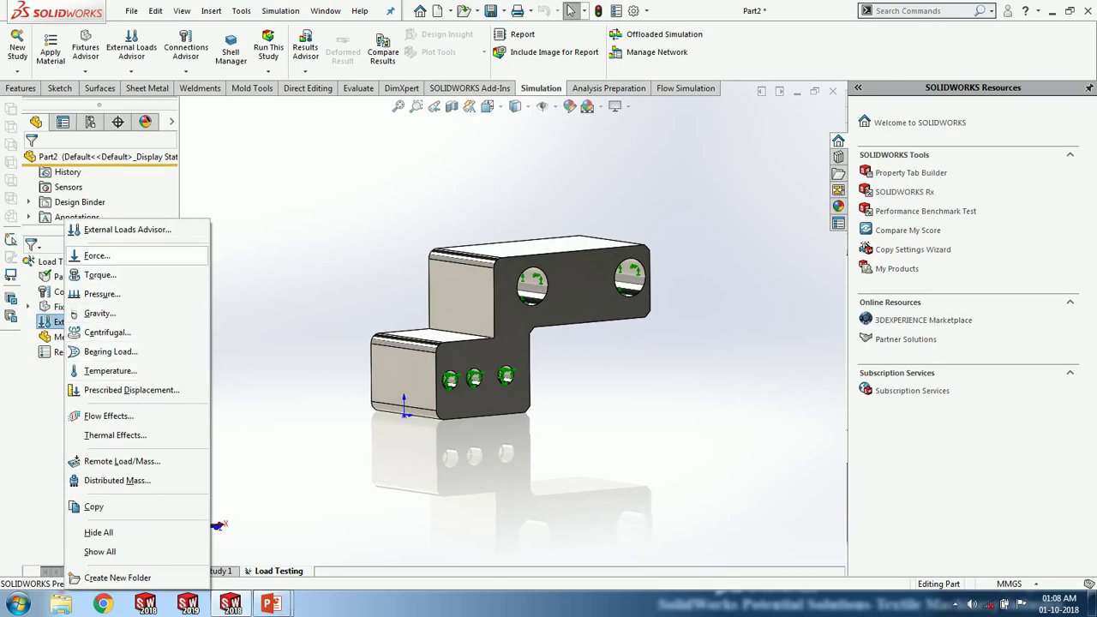
{"action": "left_click", "coordinate": [97, 255]}
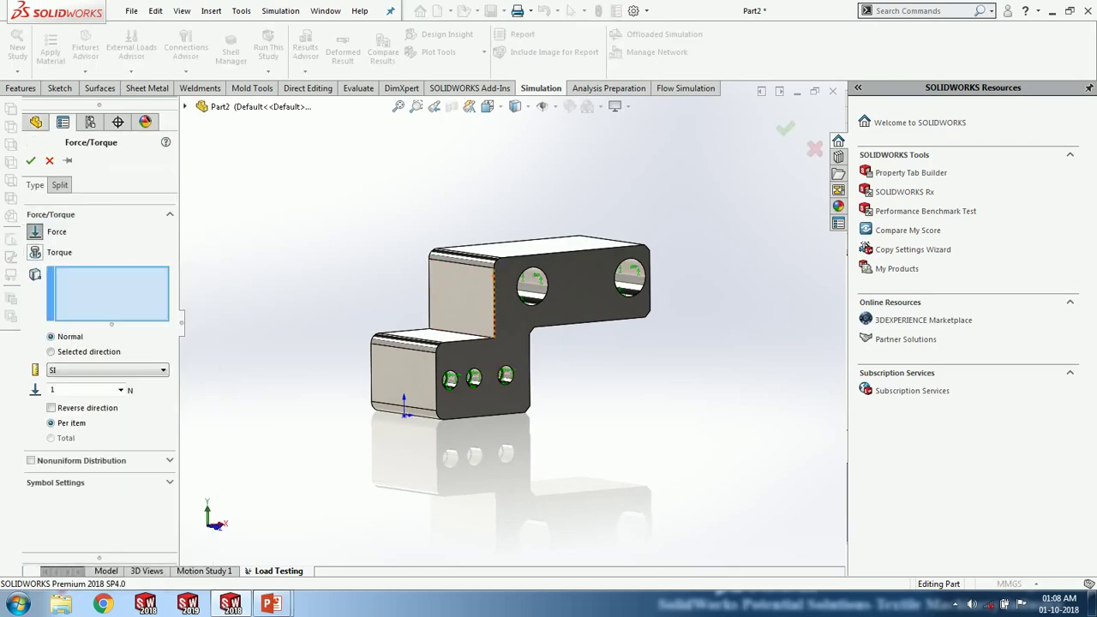
{"action": "left_click", "coordinate": [576, 247]}
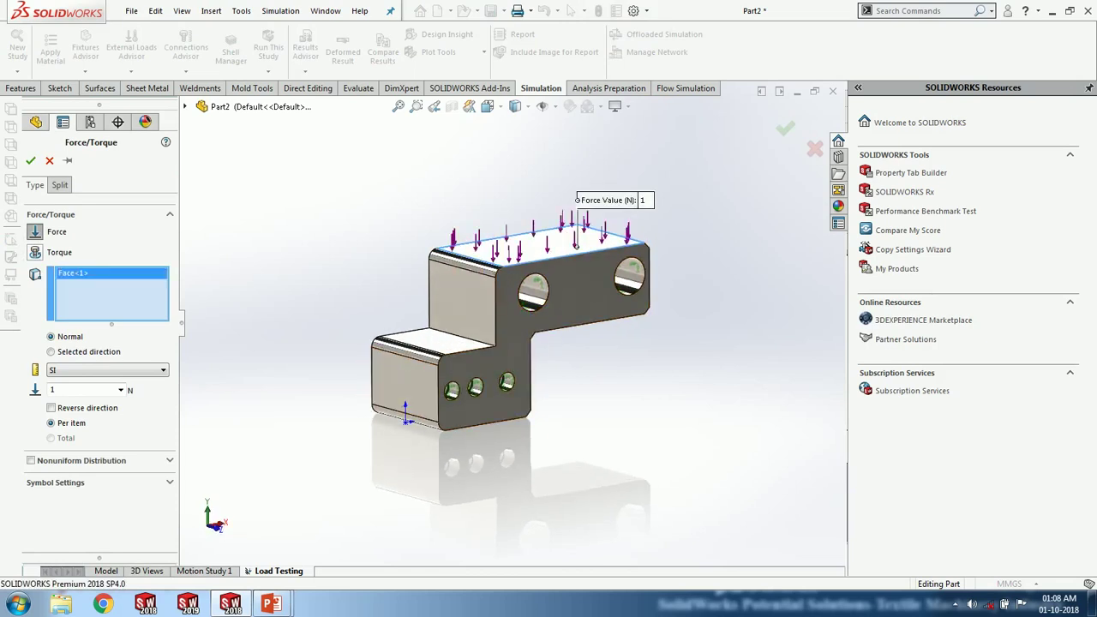
{"action": "double_click", "coordinate": [53, 390]}
{"action": "type", "text": "500"}
{"action": "left_click", "coordinate": [30, 160]}
{"action": "mouse_move", "coordinate": [514, 343]}
{"action": "middle_mouse_down"}
{"action": "mouse_move", "coordinate": [524, 324]}
{"action": "mouse_move", "coordinate": [525, 337]}
{"action": "middle_mouse_up"}
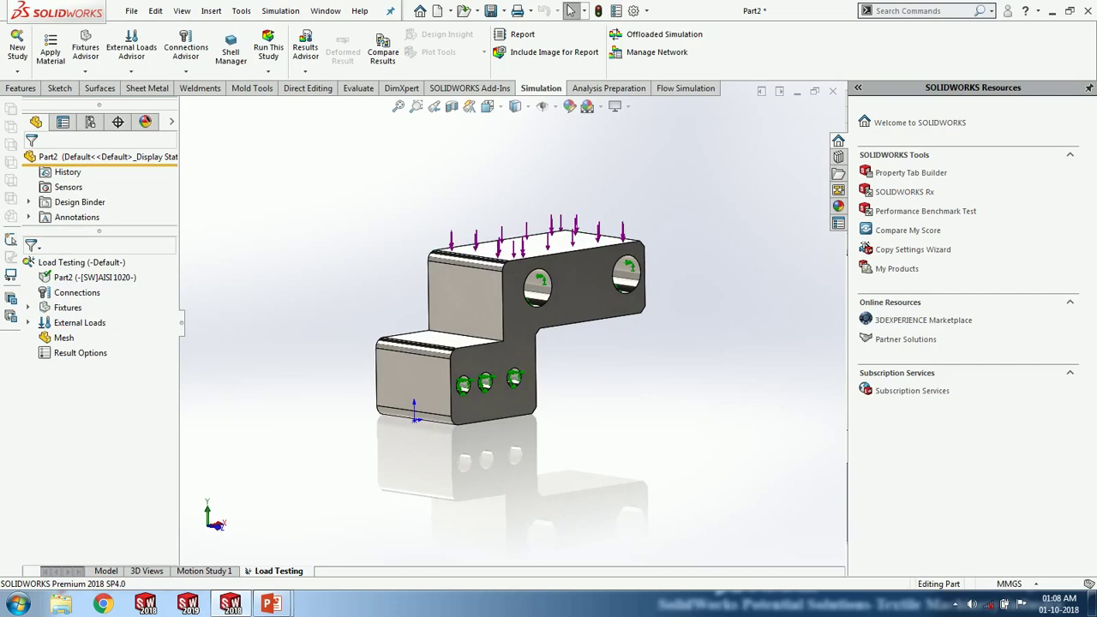
- Mesh the part and run the Load Testing study
{"action": "right_click", "coordinate": [72, 259]}
{"action": "left_click", "coordinate": [100, 269]}
{"action": "right_click", "coordinate": [64, 338]}
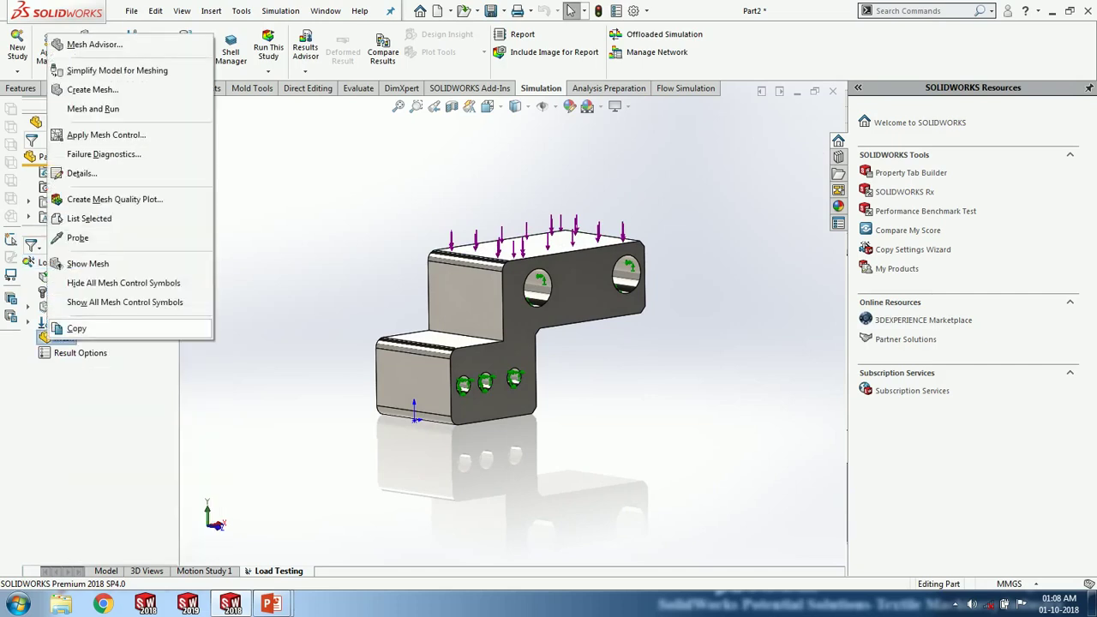
{"action": "left_click", "coordinate": [93, 108]}
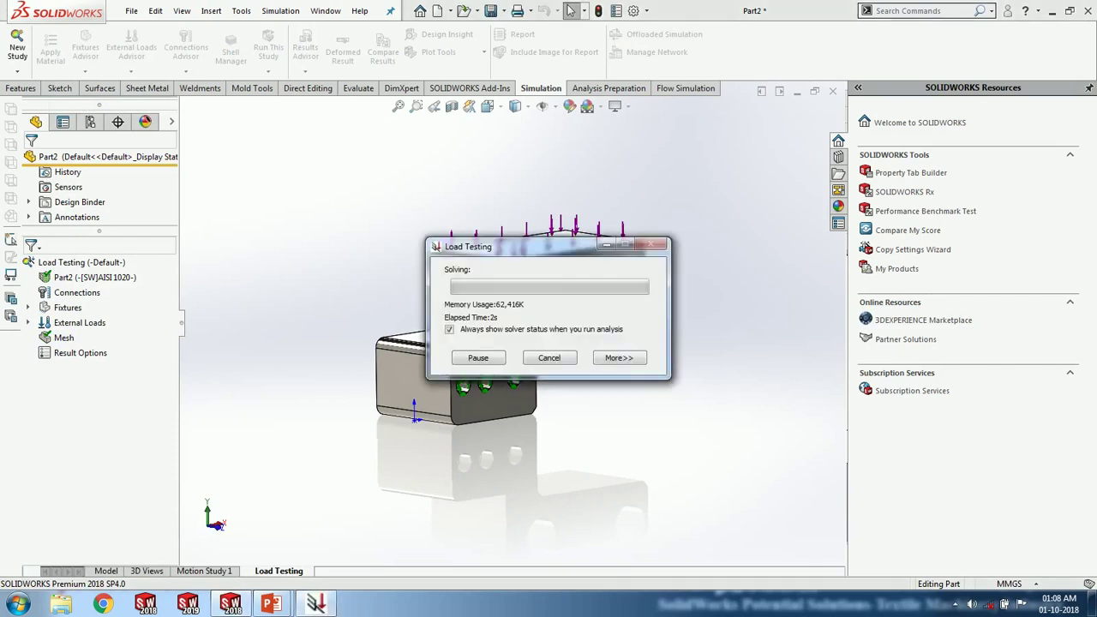
- Examine the deformed stress result, then display the displacement and factor of safety plots in turn
{"action": "middle_click_drag", "start_coordinate": [548, 360], "coordinate": [520, 343]}
{"action": "middle_click_drag", "start_coordinate": [360, 420], "coordinate": [343, 453]}
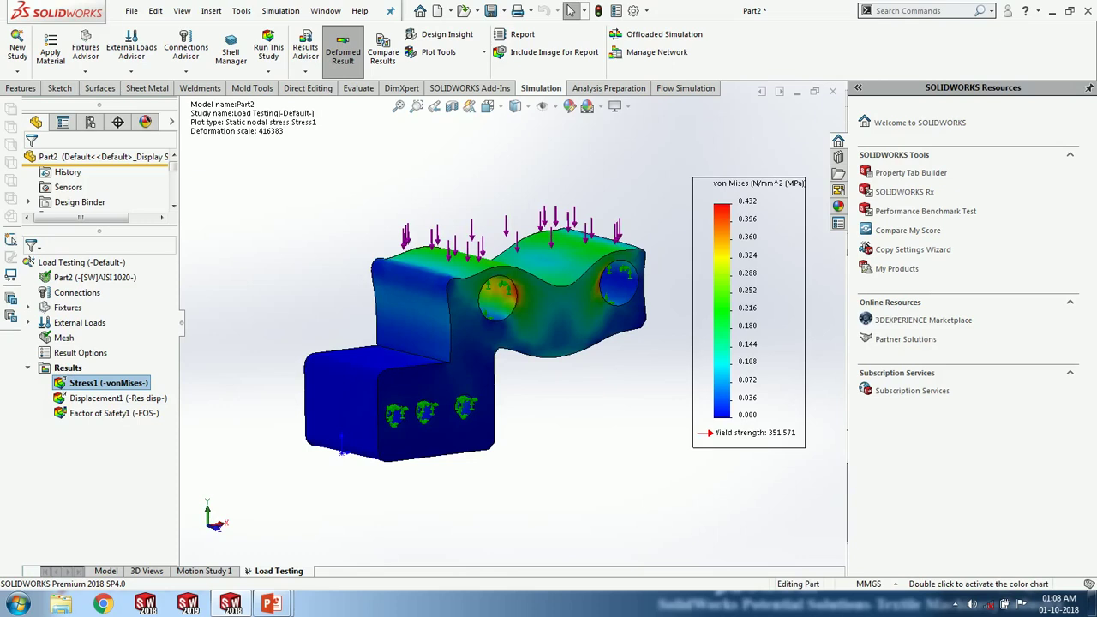
{"action": "double_click", "coordinate": [119, 398]}
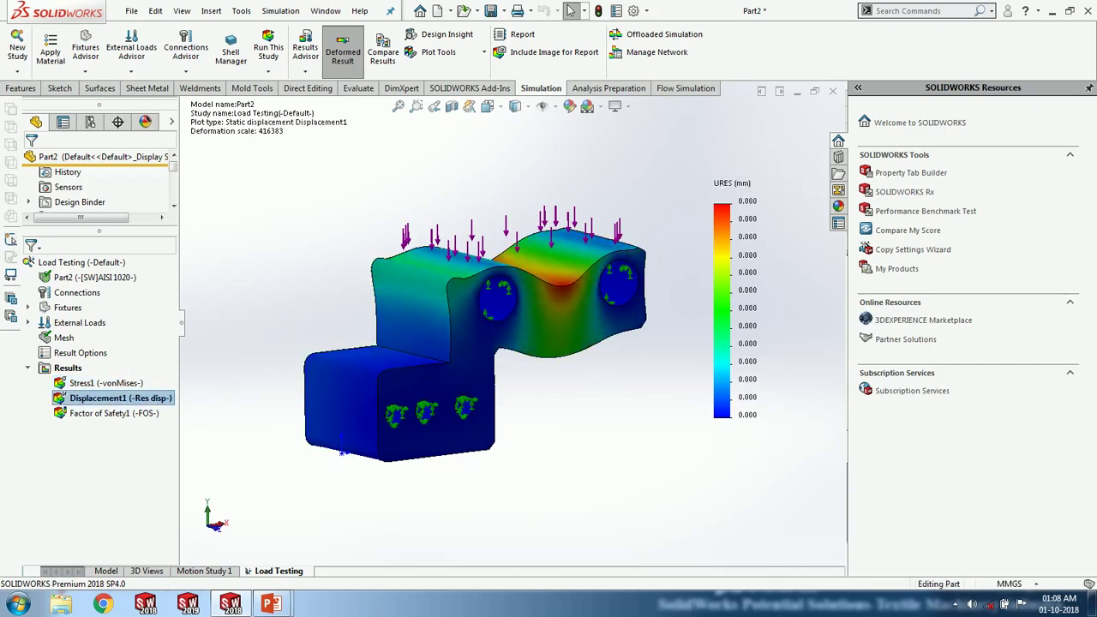
{"action": "double_click", "coordinate": [114, 413]}
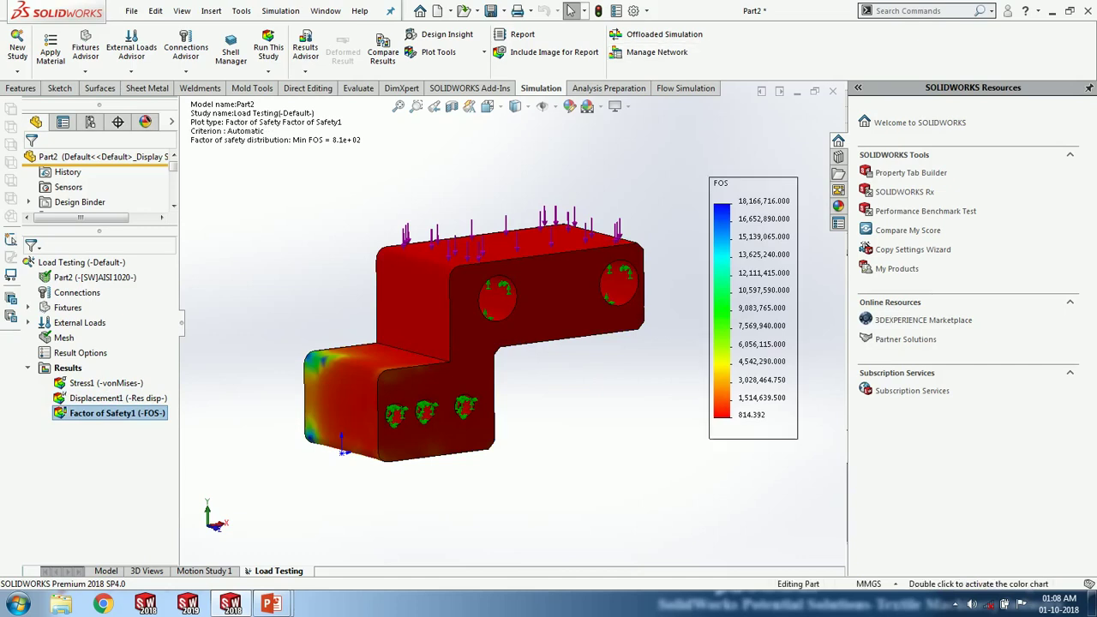
- Display the von Mises stress plot and play its animation with 30 frames, then close the animation
{"action": "double_click", "coordinate": [94, 383]}
{"action": "right_click", "coordinate": [95, 383]}
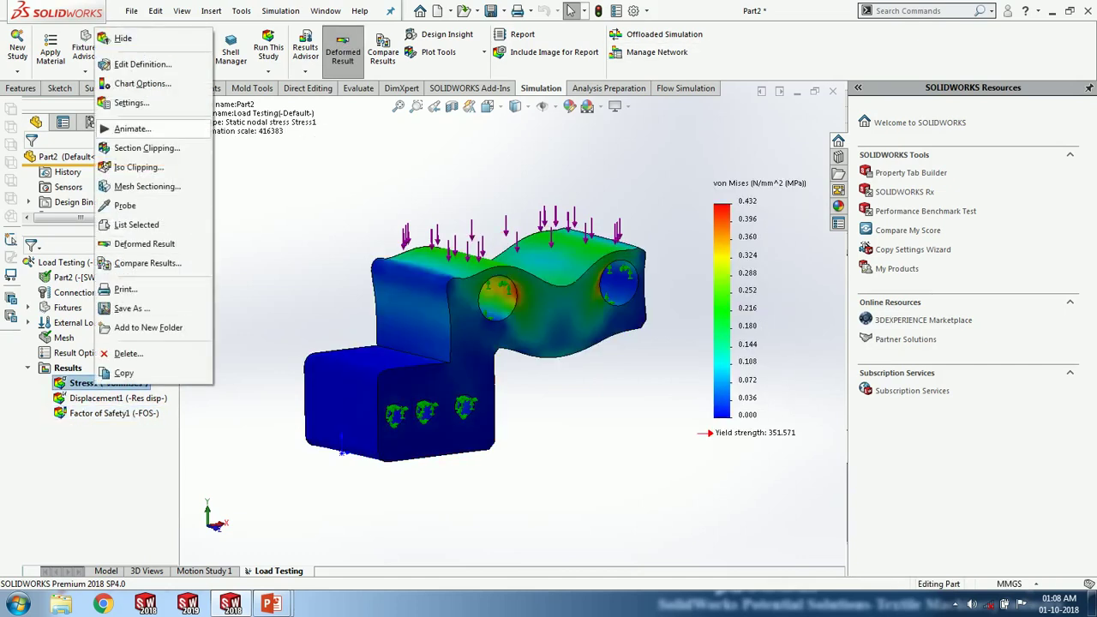
{"action": "left_click", "coordinate": [132, 129]}
{"action": "left_click_drag", "start_coordinate": [102, 293], "coordinate": [55, 293]}
{"action": "left_click", "coordinate": [117, 248]}
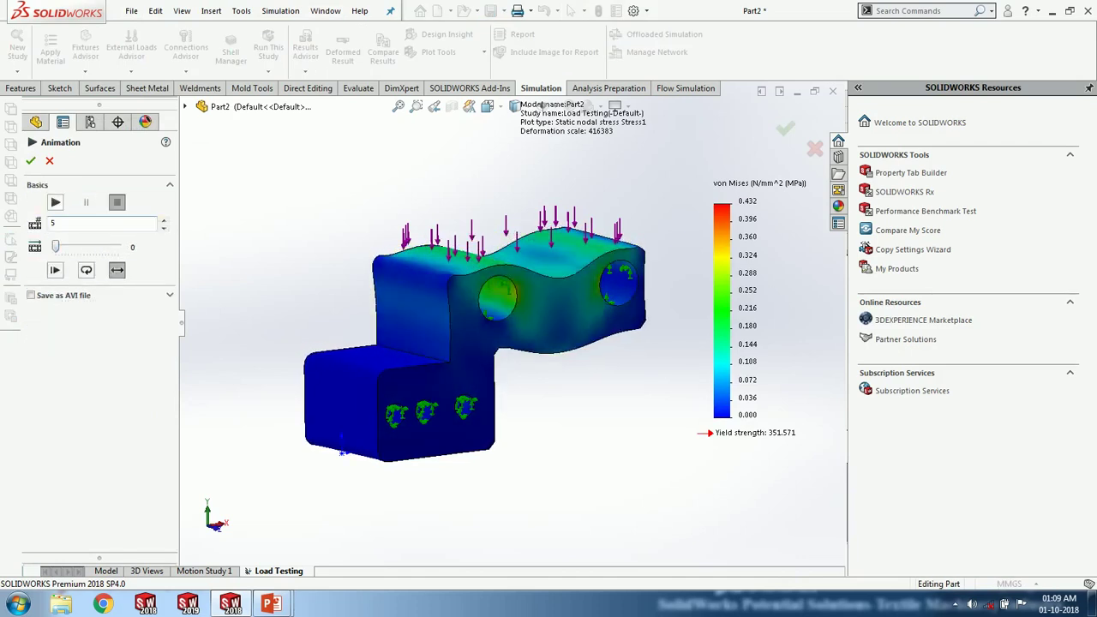
{"action": "double_click", "coordinate": [54, 223]}
{"action": "type", "text": "30"}
{"action": "left_click", "coordinate": [55, 202]}
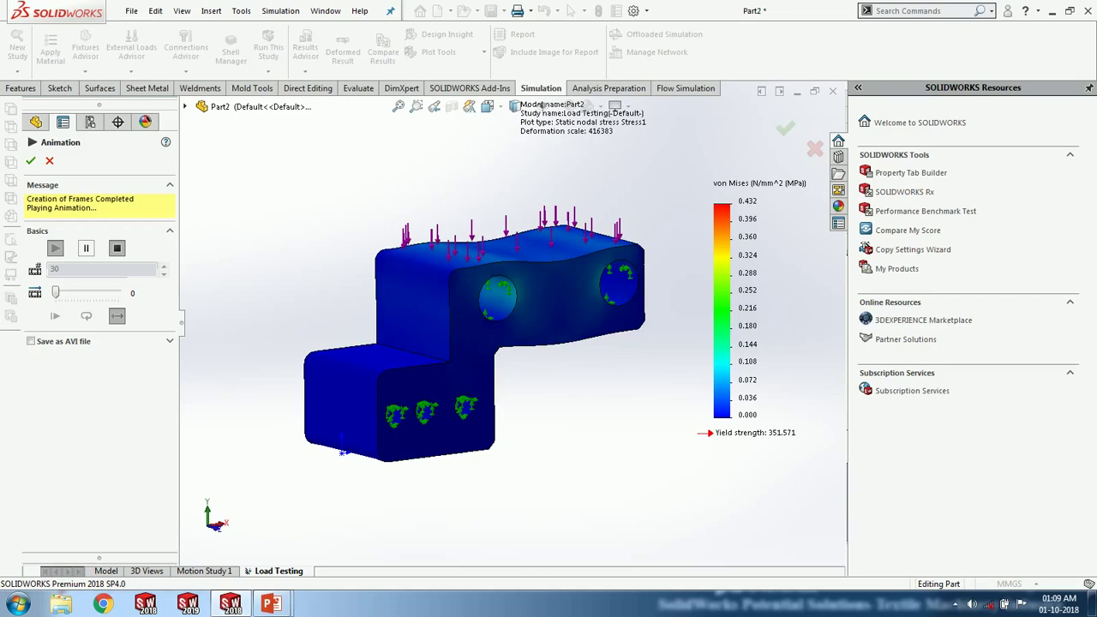
{"action": "left_click", "coordinate": [30, 160]}
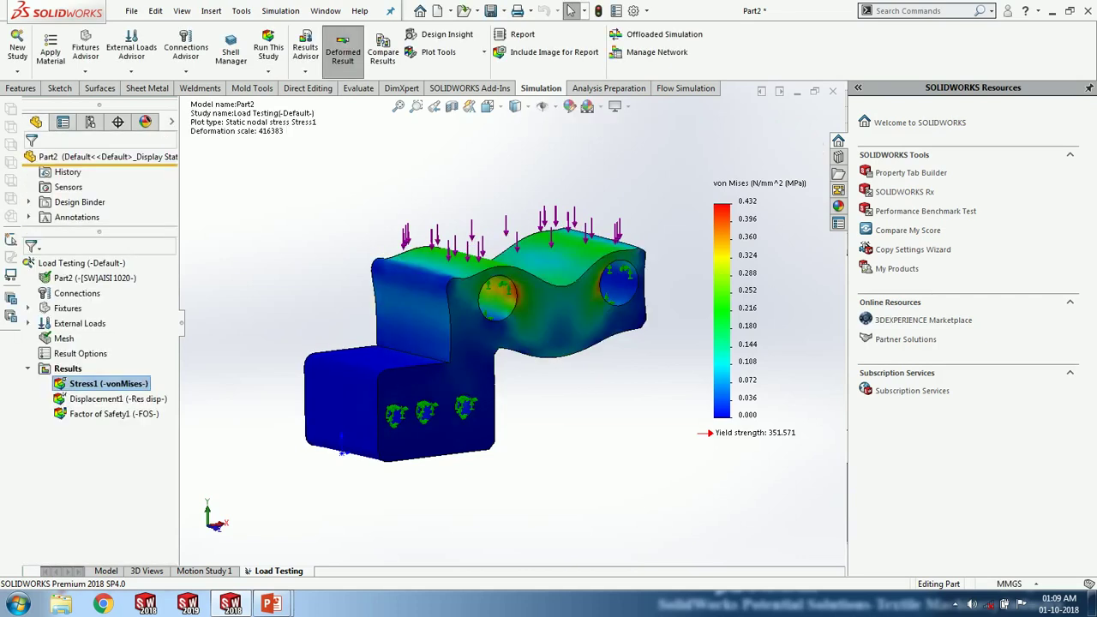
- Define a Design Insight plot in the study results with the load level moved slightly toward All
{"action": "right_click", "coordinate": [62, 369]}
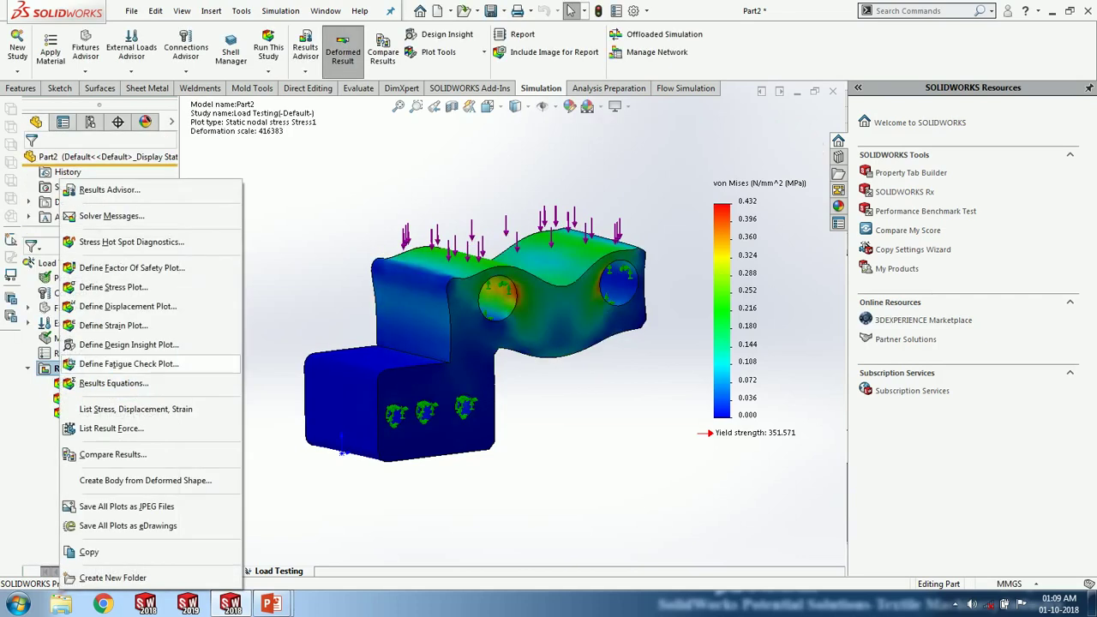
{"action": "left_click", "coordinate": [129, 344]}
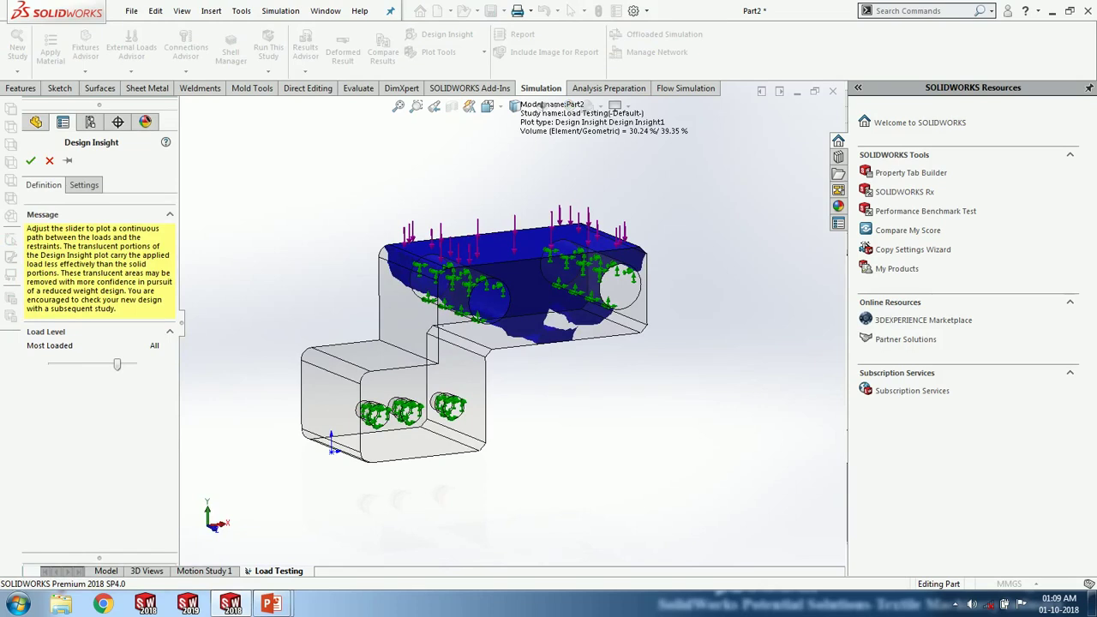
{"action": "mouse_move", "coordinate": [117, 364]}
{"action": "left_mouse_down"}
{"action": "mouse_move", "coordinate": [82, 365]}
{"action": "mouse_move", "coordinate": [118, 366]}
{"action": "left_mouse_up"}
{"action": "middle_click_drag", "start_coordinate": [549, 361], "coordinate": [613, 385]}
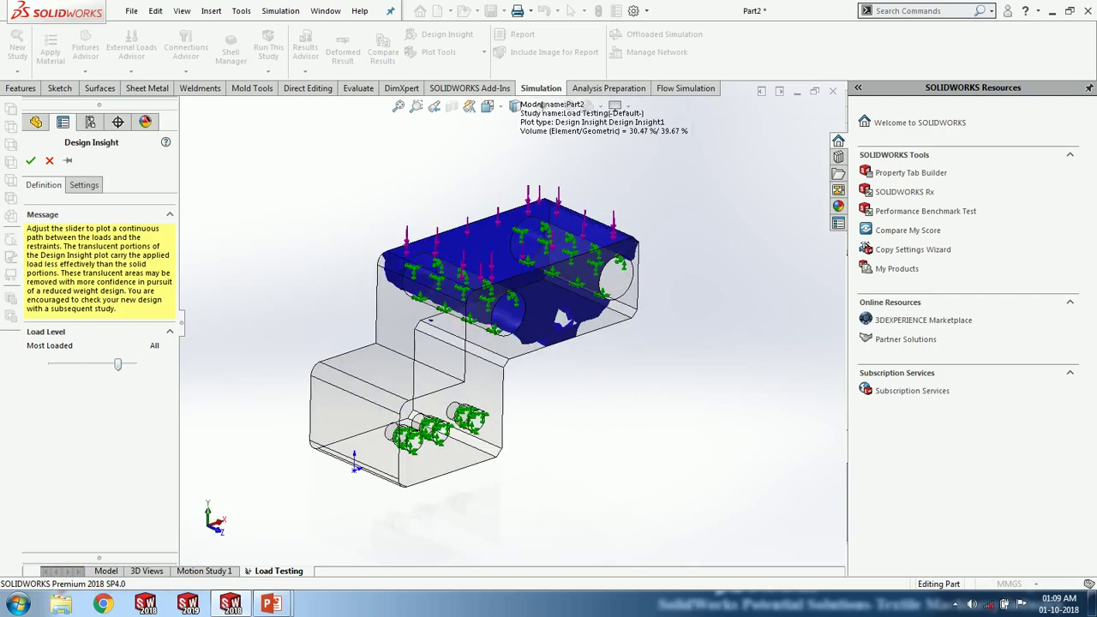
{"action": "middle_click_drag", "start_coordinate": [613, 386], "coordinate": [607, 343]}
{"action": "key", "text": "Down"}
{"action": "key", "text": "Down"}
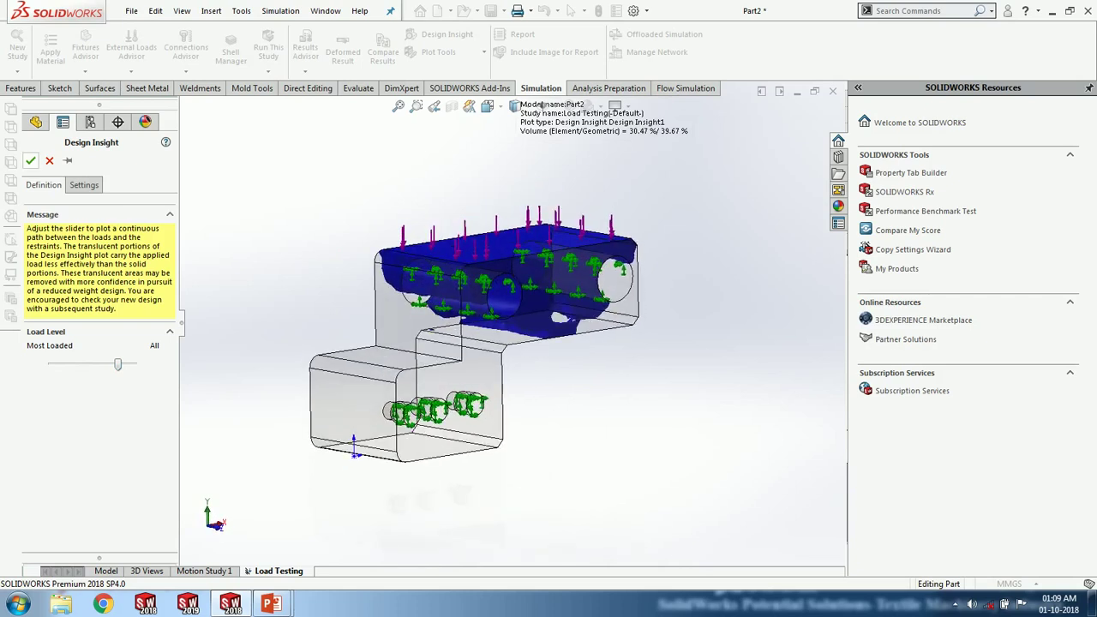
{"action": "left_click", "coordinate": [30, 160]}
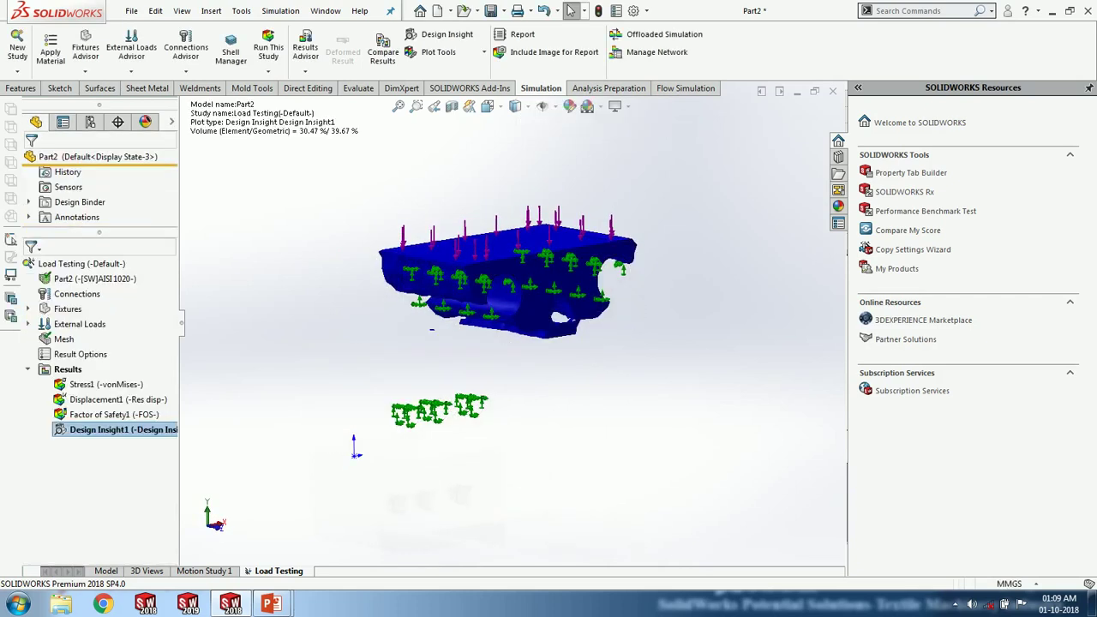
{"action": "right_click", "coordinate": [68, 369]}
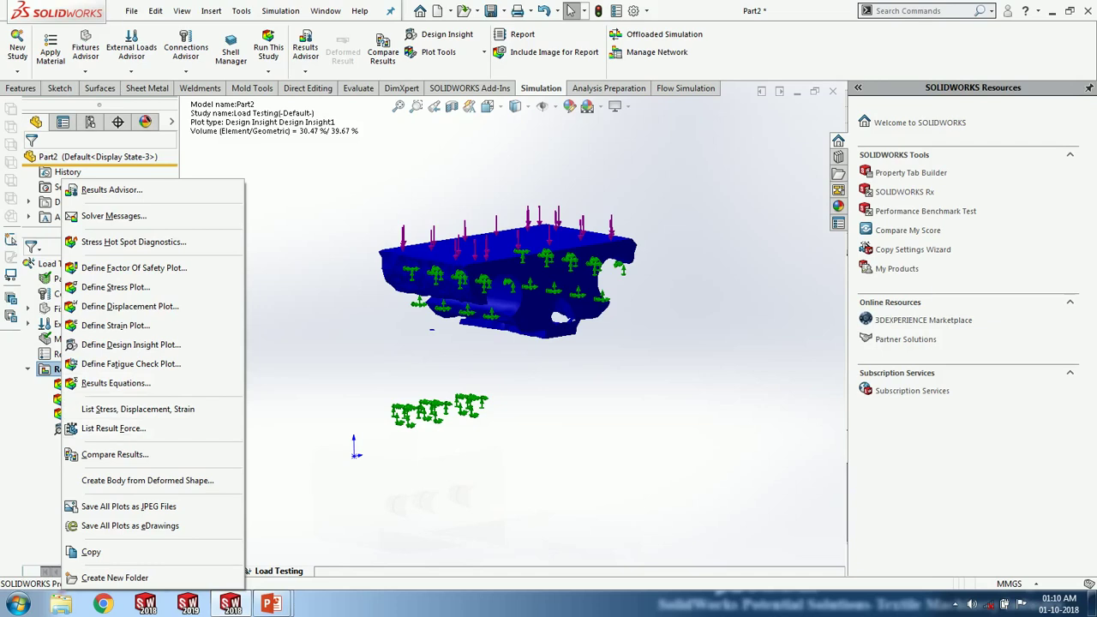
{"action": "key", "text": "Escape"}
{"action": "mouse_move", "coordinate": [480, 343]}
{"action": "middle_mouse_down"}
{"action": "mouse_move", "coordinate": [553, 348]}
{"action": "mouse_move", "coordinate": [487, 358]}
{"action": "middle_mouse_up"}
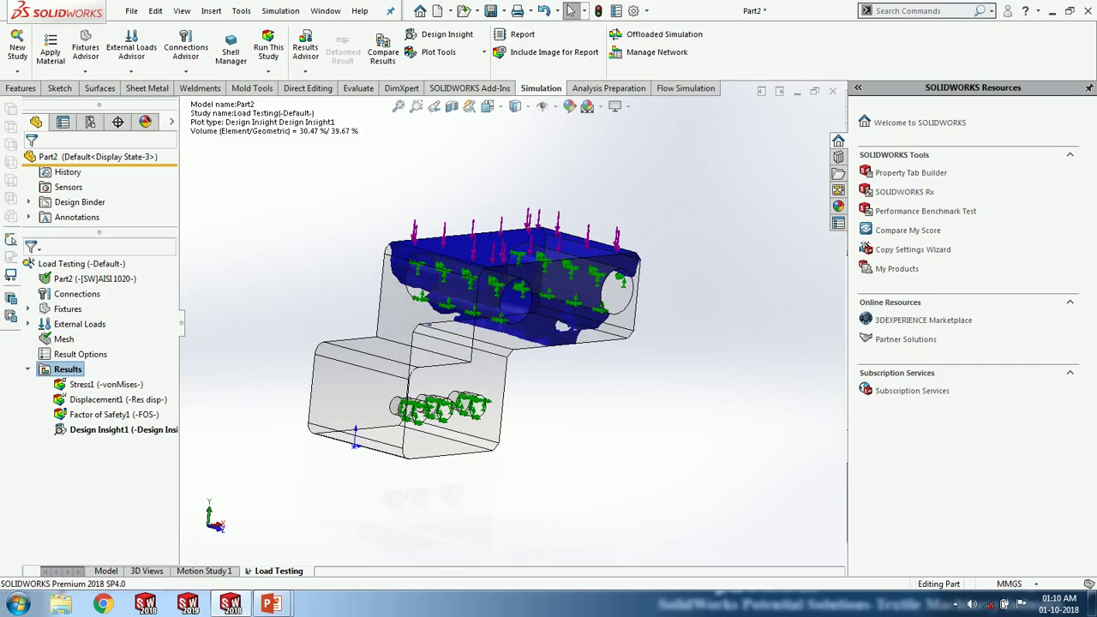